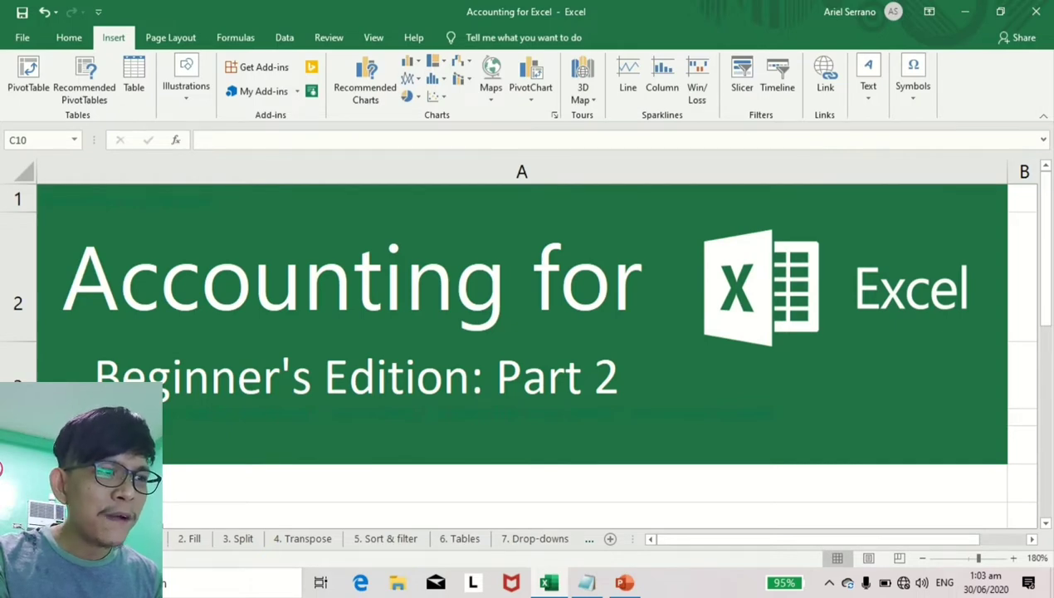
Flip through the 2. Fill, 3. Split, 4. Transpose and 5. Sort & filter sheets.
left_click(191, 536)
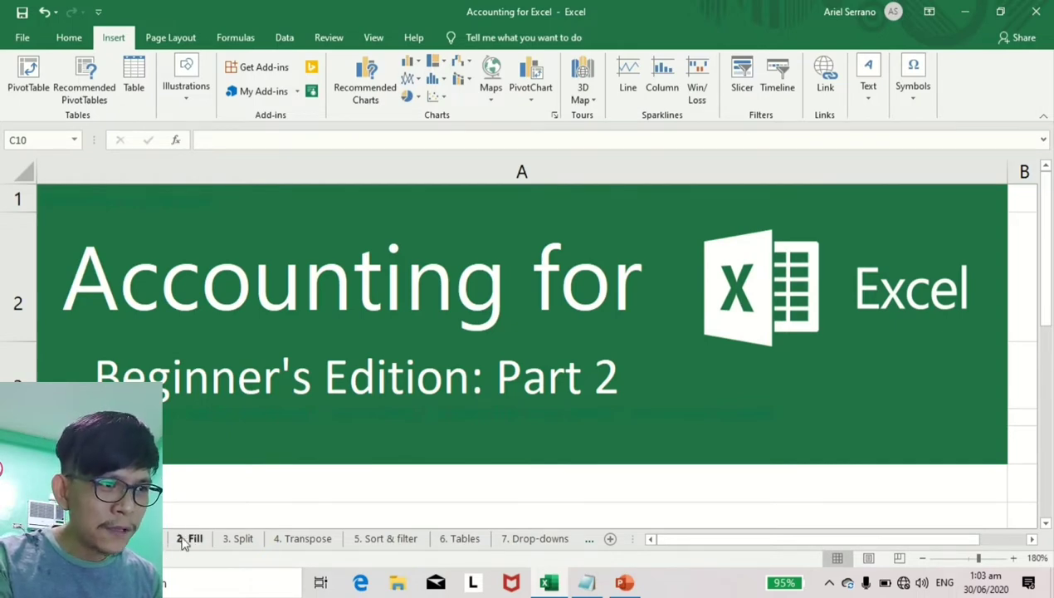
left_click(236, 540)
left_click(281, 544)
left_click(349, 539)
left_click(329, 543)
left_click(347, 538)
left_click(326, 544)
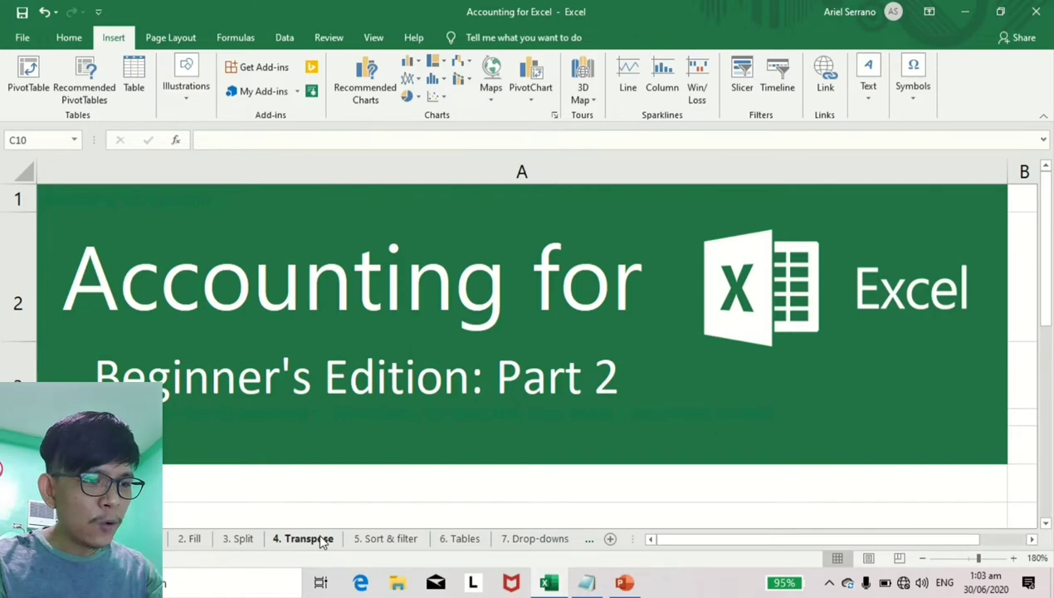
Launch Excel from Windows search and open the Welcome to Excel tour.
key("super")
type("excel")
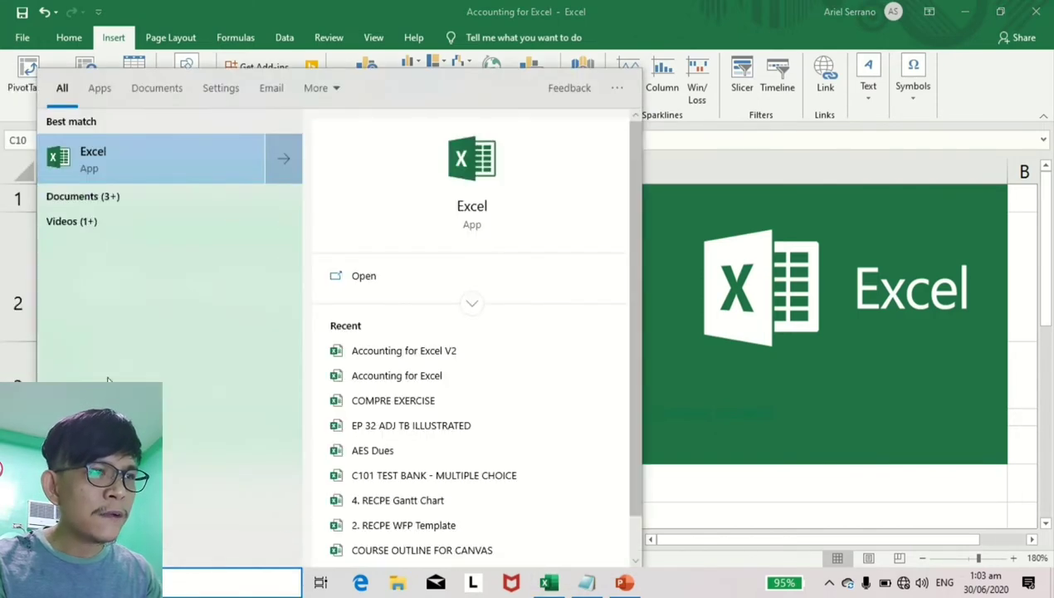
left_click(135, 154)
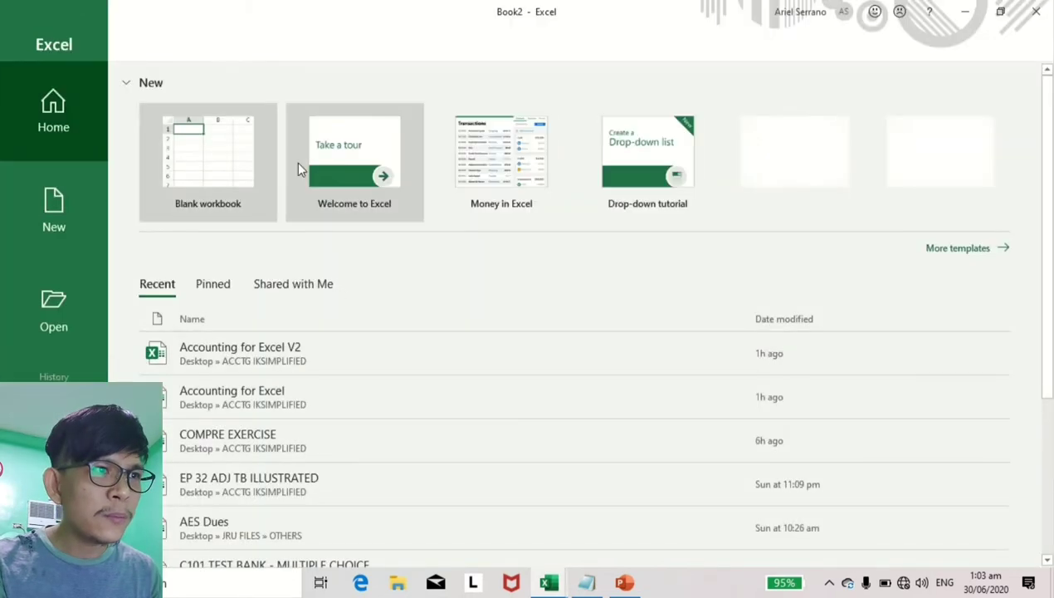
left_click(345, 157)
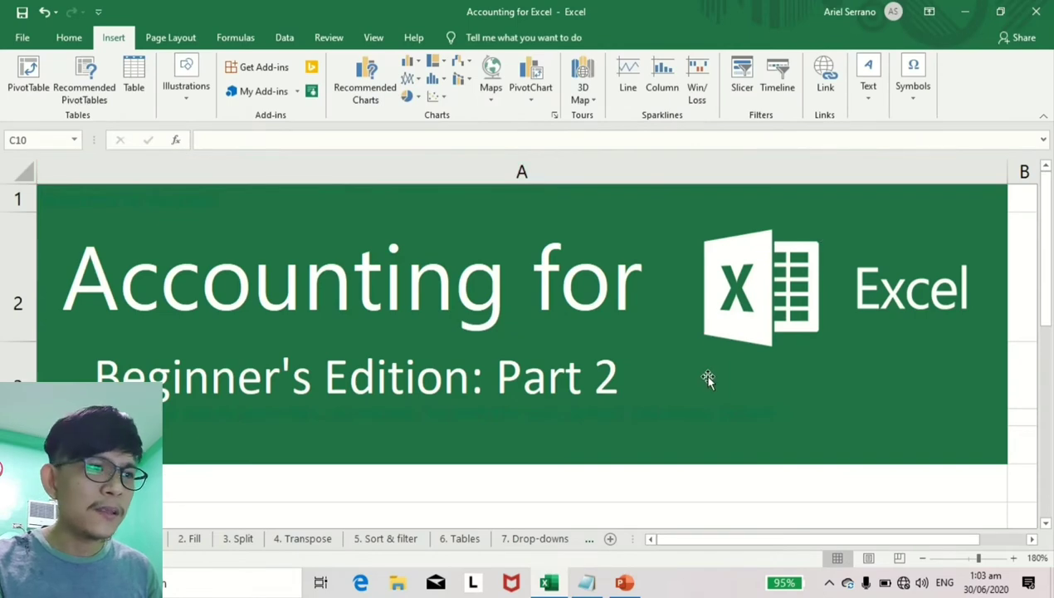
On the 3. Split sheet, colour the words 'Text to Columns' red.
left_click(241, 539)
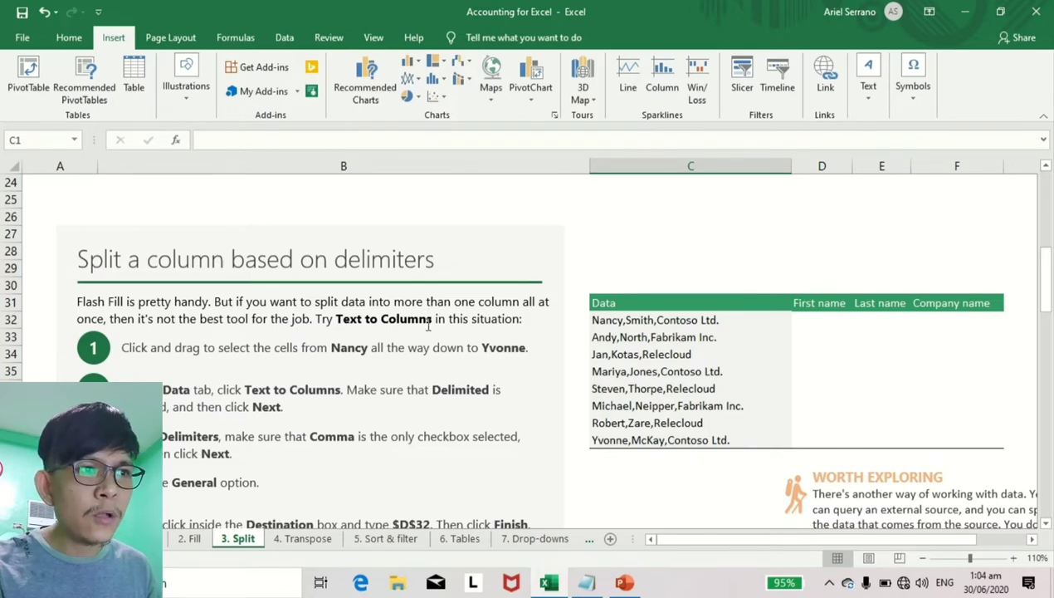
left_click_drag(430, 325, 351, 324)
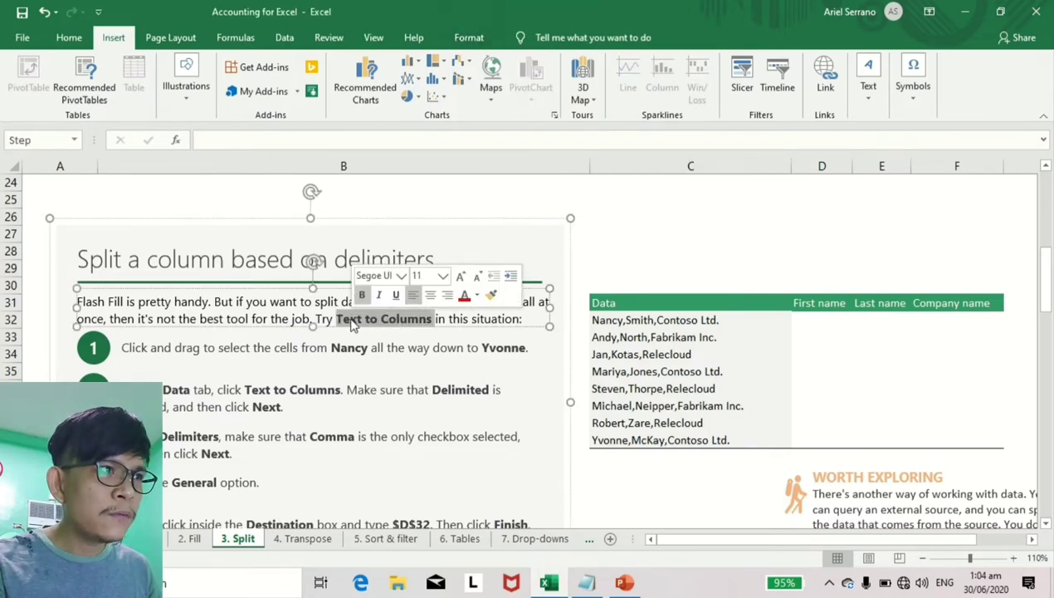
left_click(69, 37)
left_click(267, 91)
left_click(674, 248)
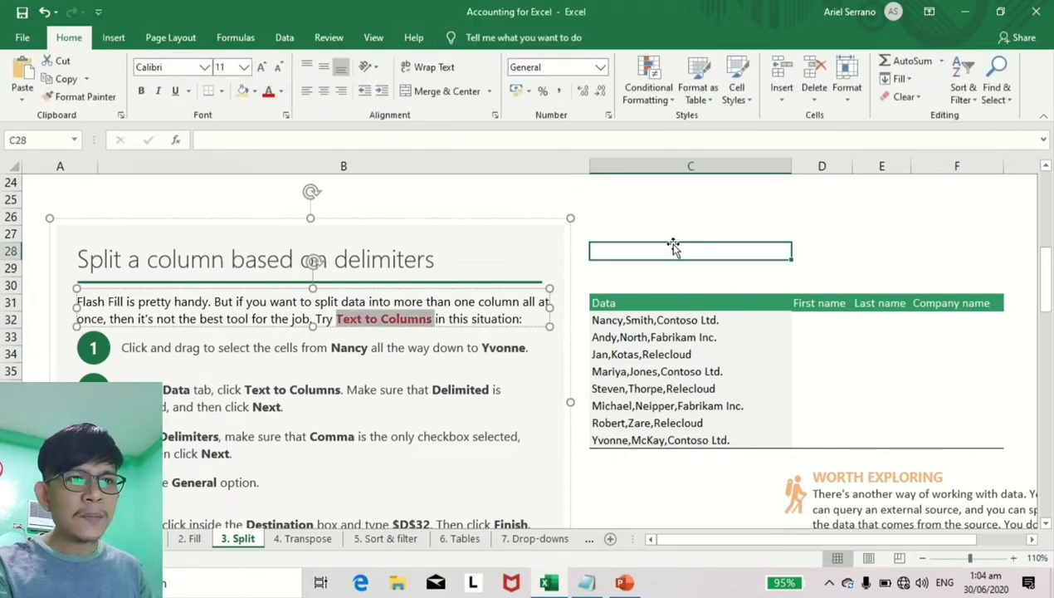
Scroll down the 3. Split sheet to the comma-separated Data entries.
scroll(673, 257, "up", 8)
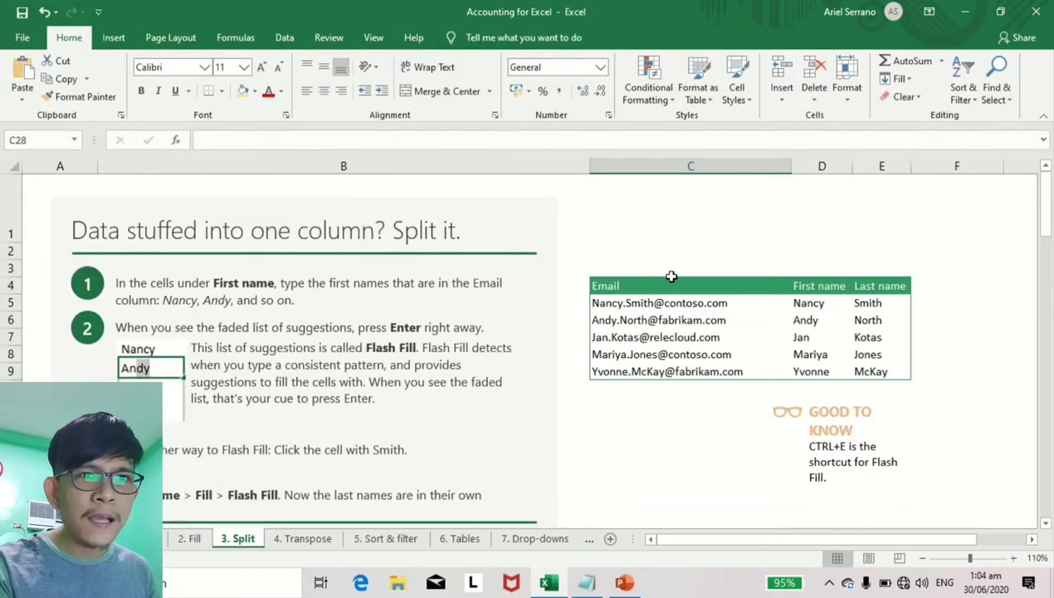
scroll(652, 300, "down", 1)
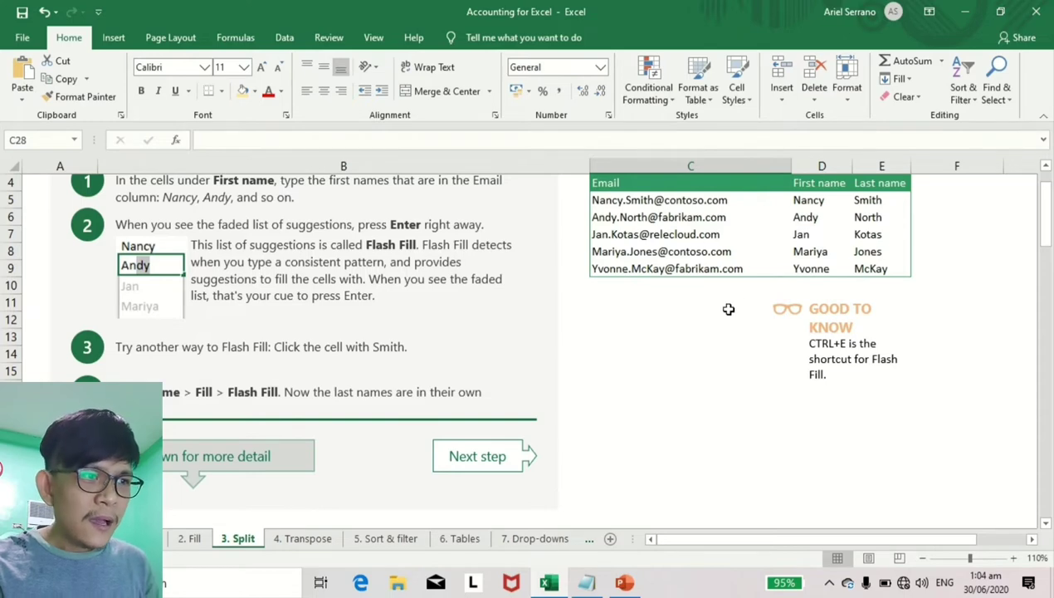
scroll(723, 307, "down", 2)
scroll(716, 331, "down", 3)
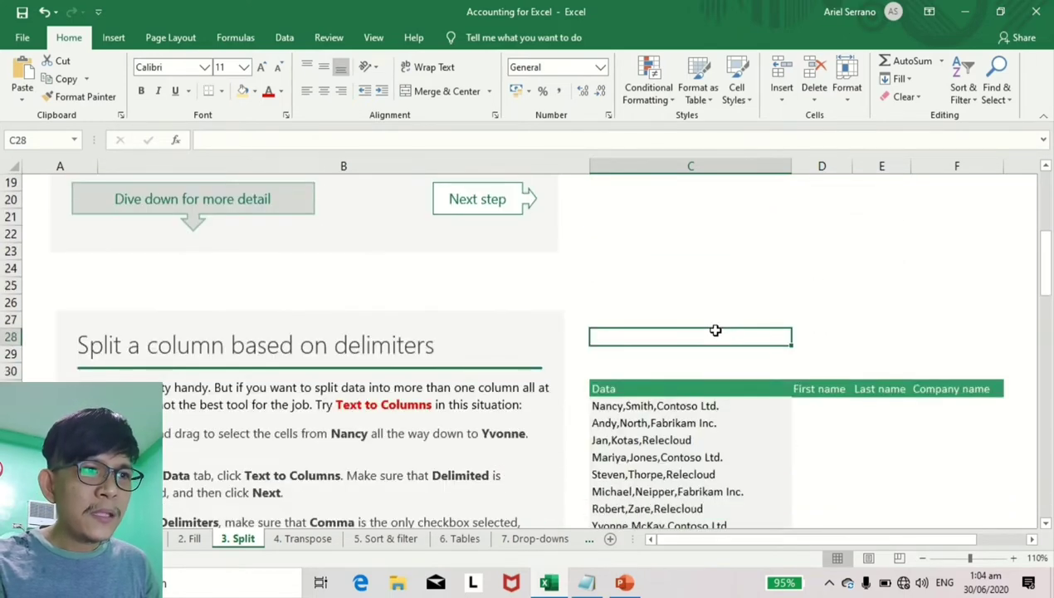
scroll(716, 331, "down", 1)
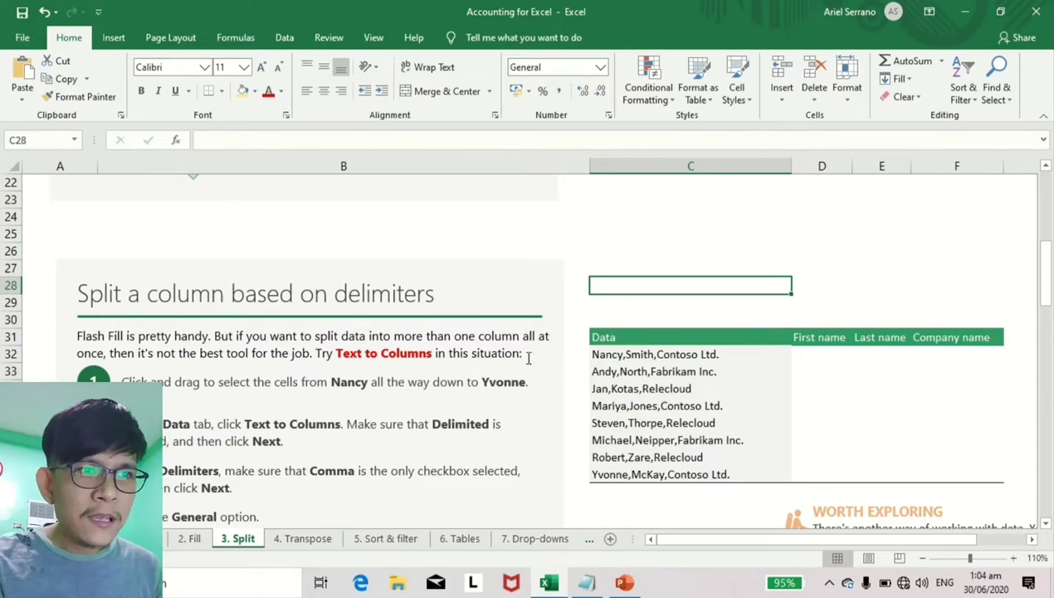
scroll(632, 357, "down", 1)
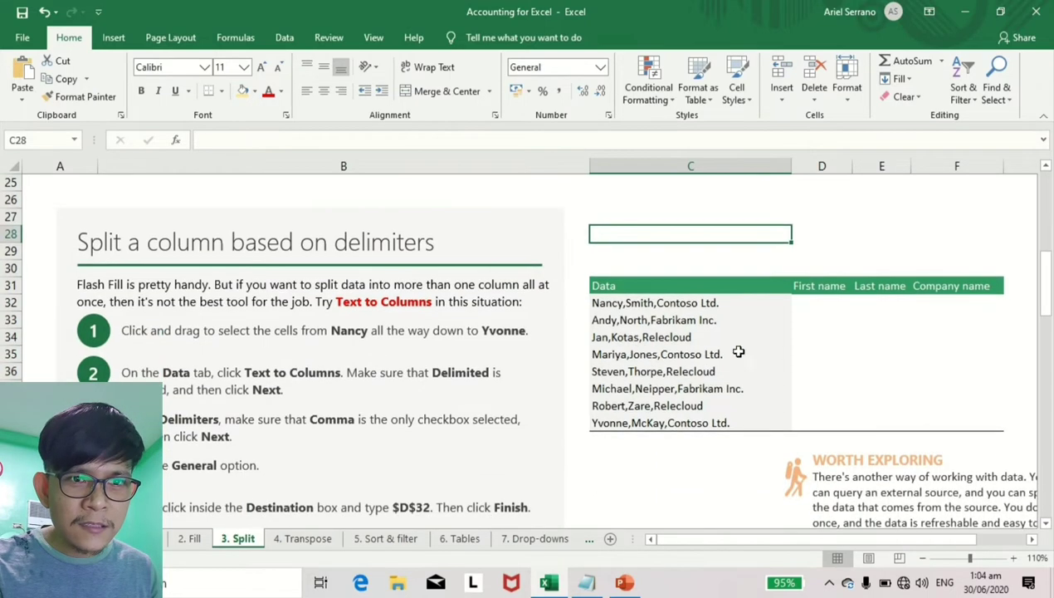
Zoom to 120% and look over the Data entries and the First name, Last name and Company name headers.
left_click(1014, 558)
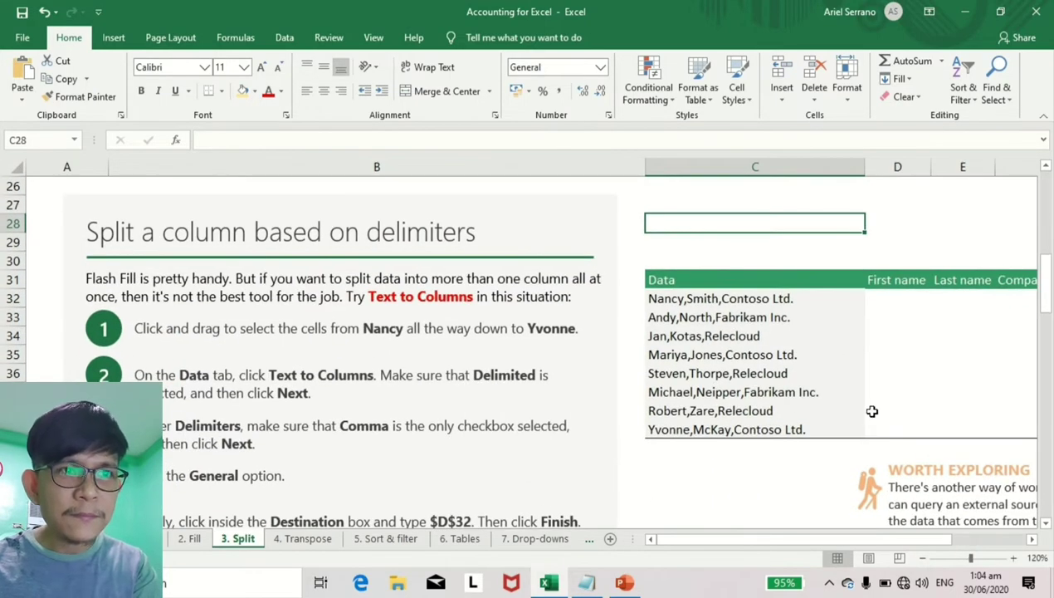
key("Right")
key("Right")
key("Right")
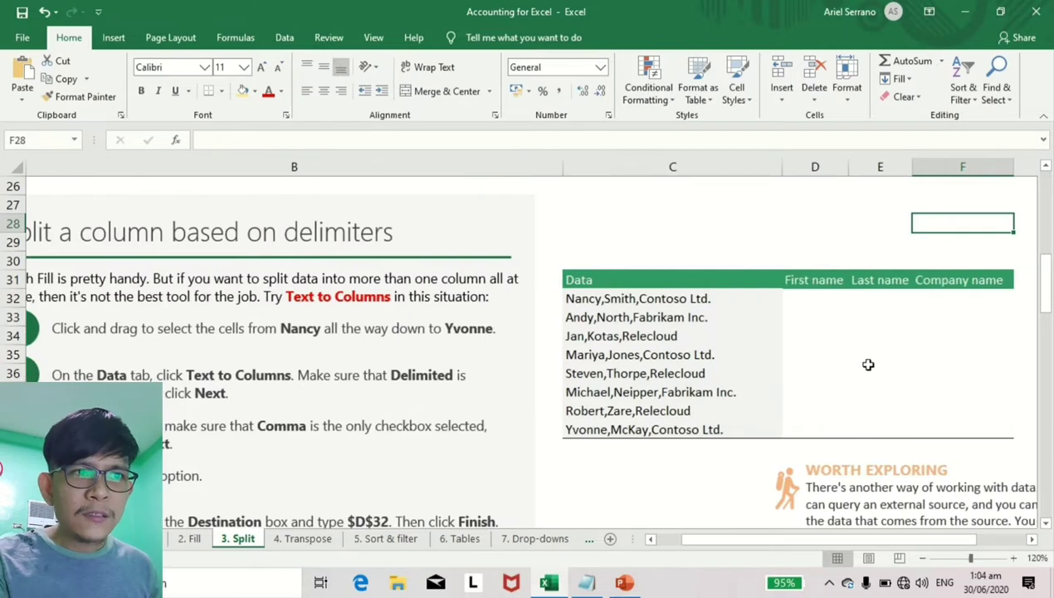
left_click_drag(633, 299, 646, 427)
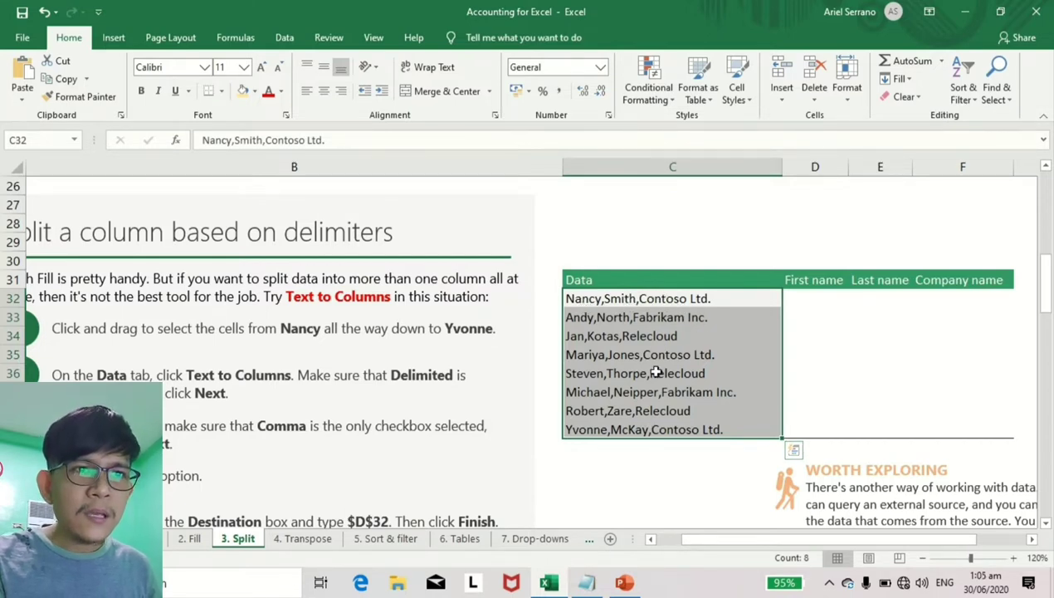
left_click(811, 280)
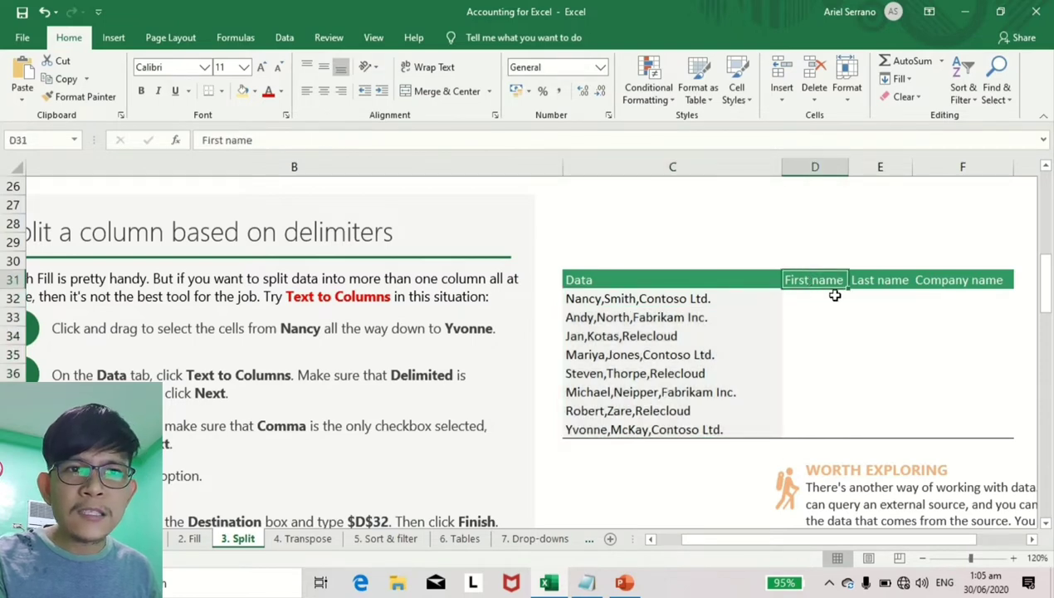
left_click(876, 280)
left_click(981, 279)
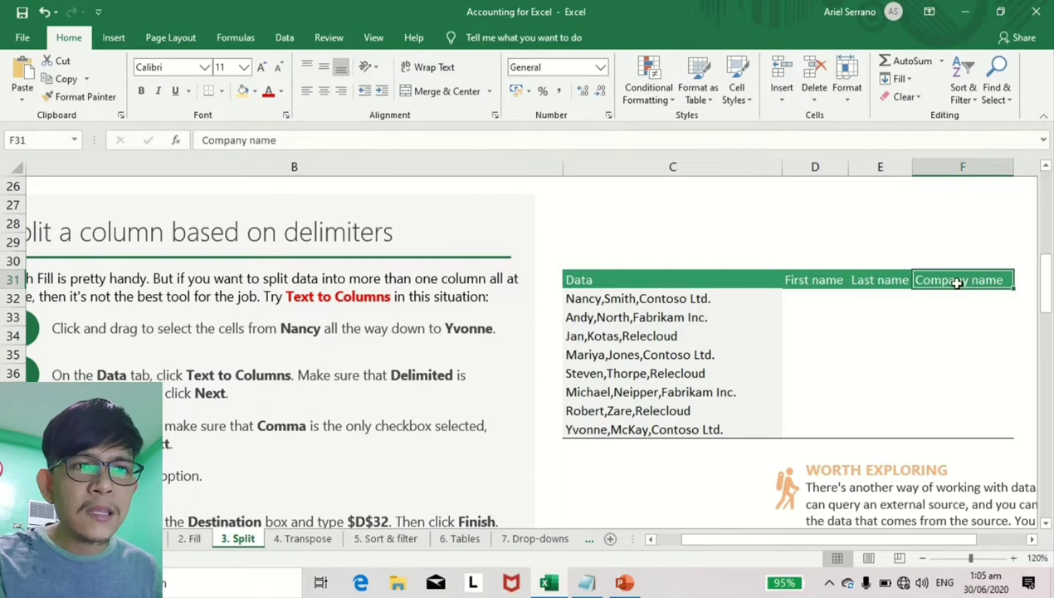
Select the eight Data entries C32:C39, Nancy to Yvonne, excluding the Data header.
left_click(622, 299)
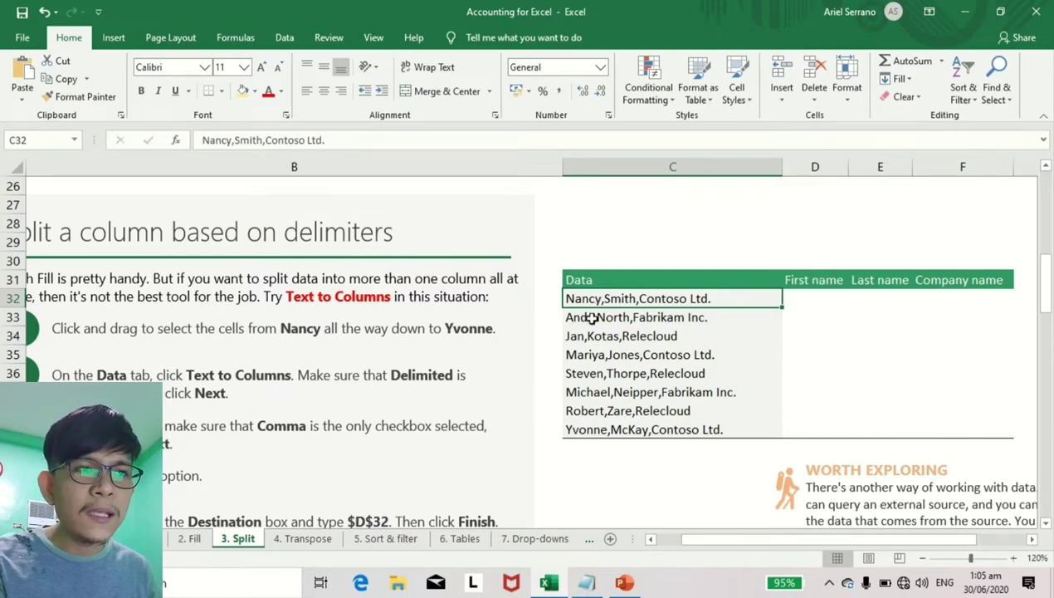
left_click_drag(605, 297, 615, 429)
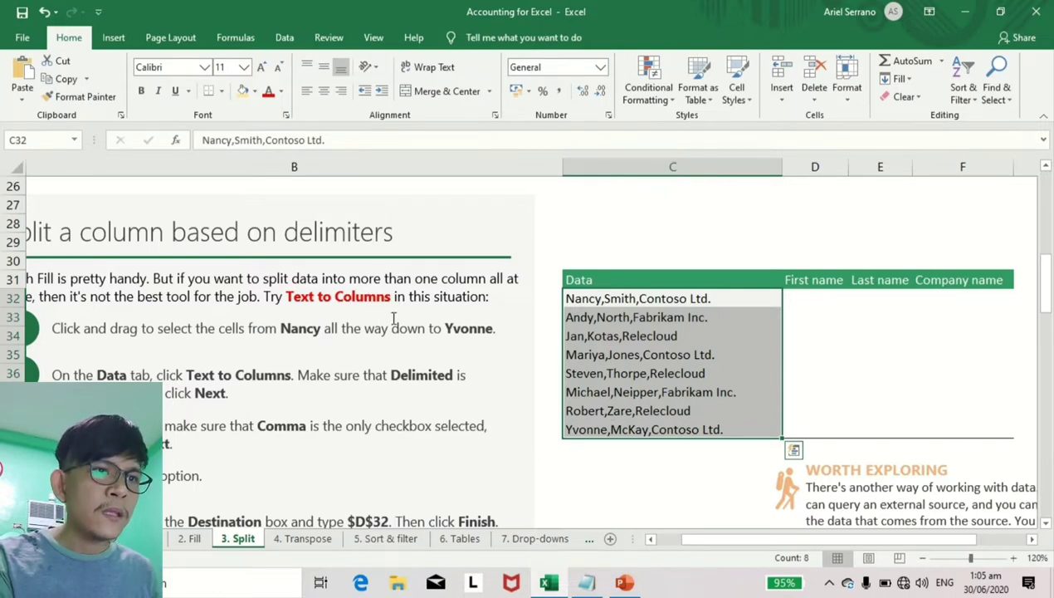
left_click(660, 300)
left_click_drag(671, 314, 675, 424)
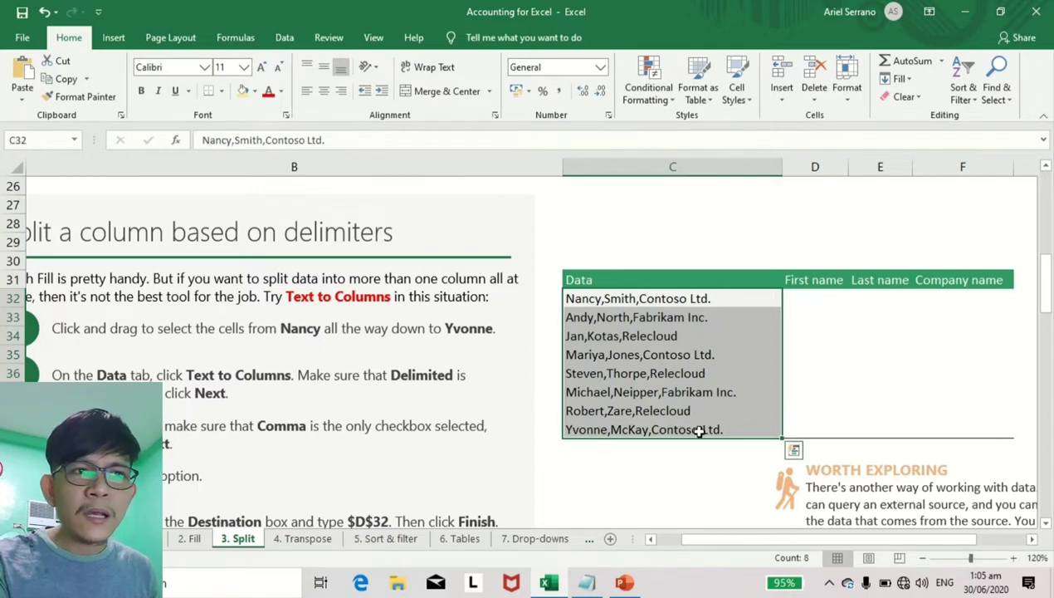
left_click(697, 298)
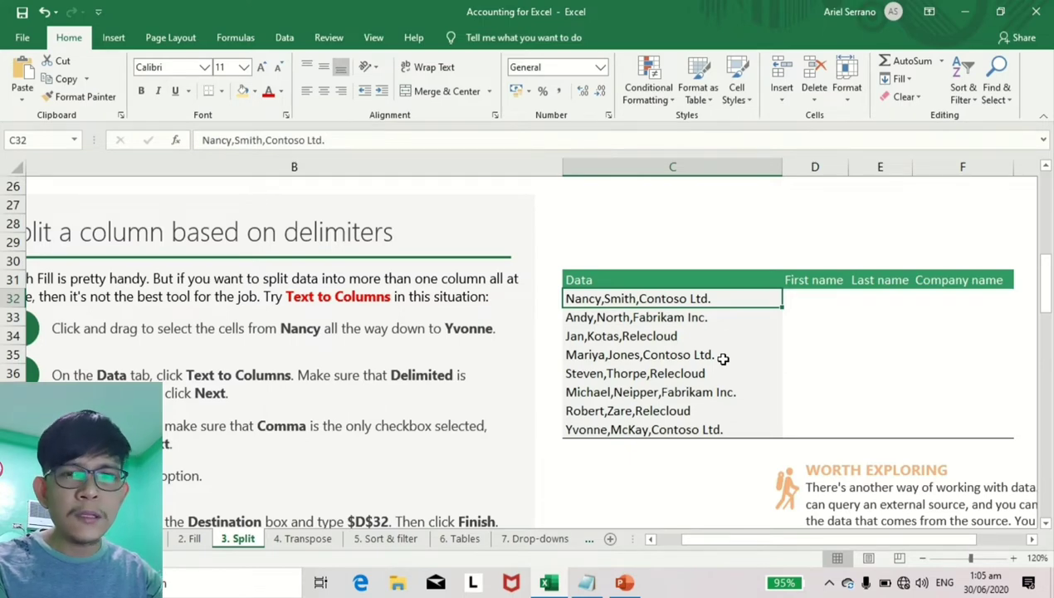
key("ctrl+shift+Down")
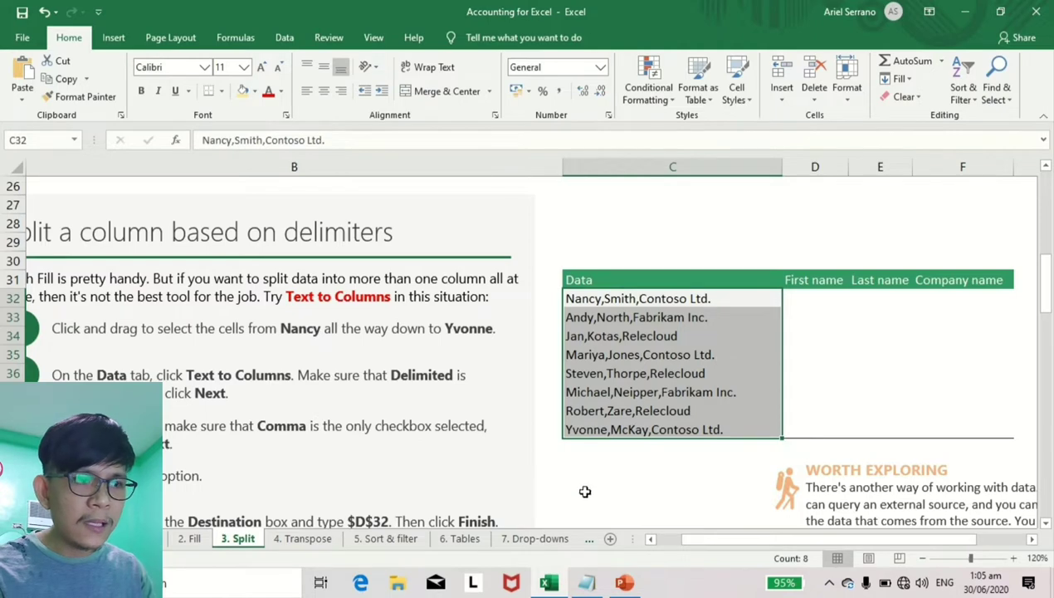
left_click(635, 431)
key("ctrl+shift+Up")
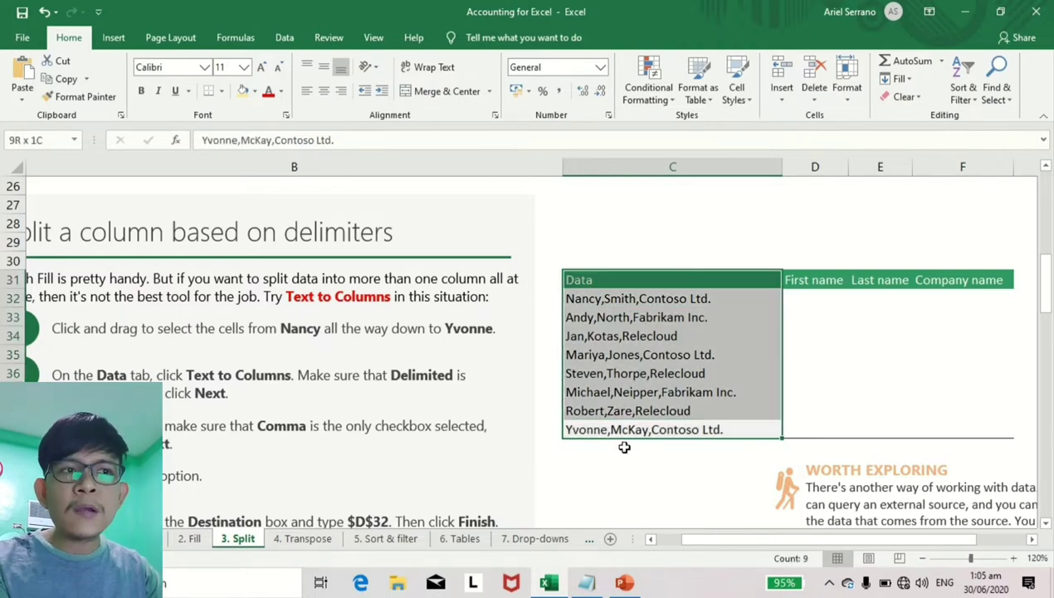
key("shift+Down")
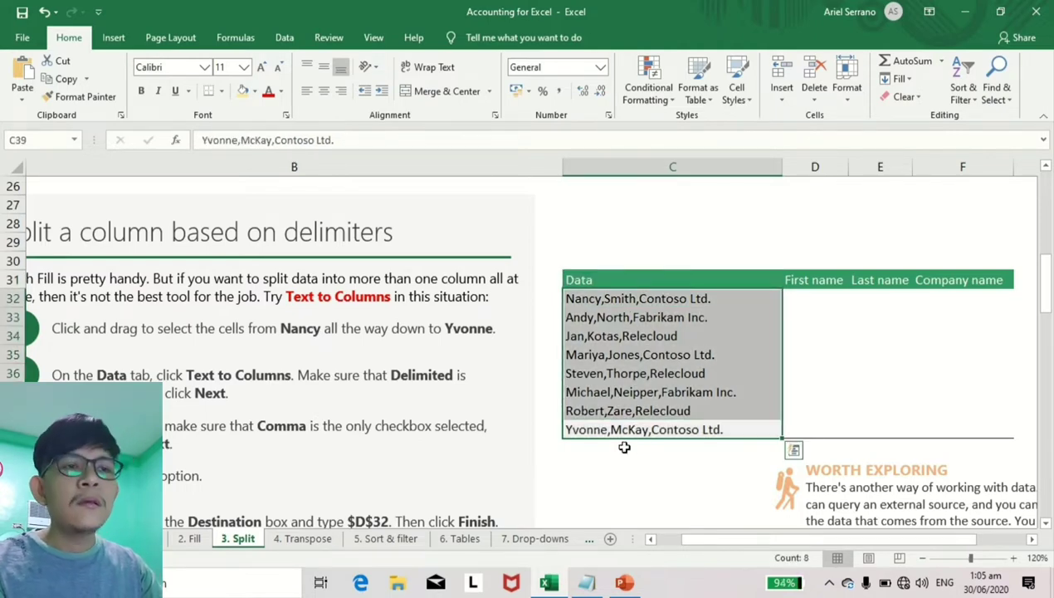
key("Return")
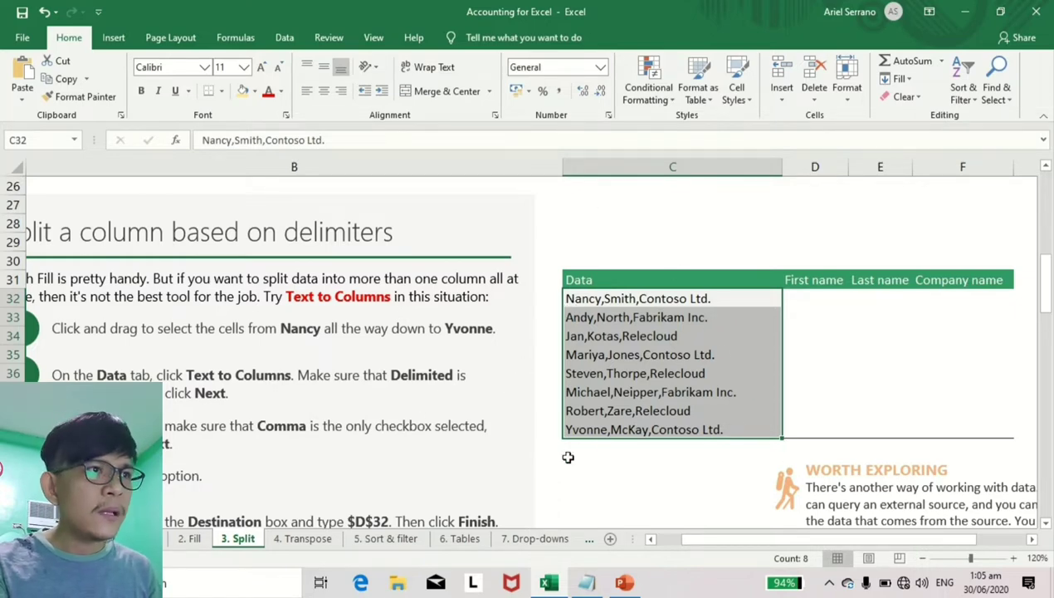
left_click(285, 38)
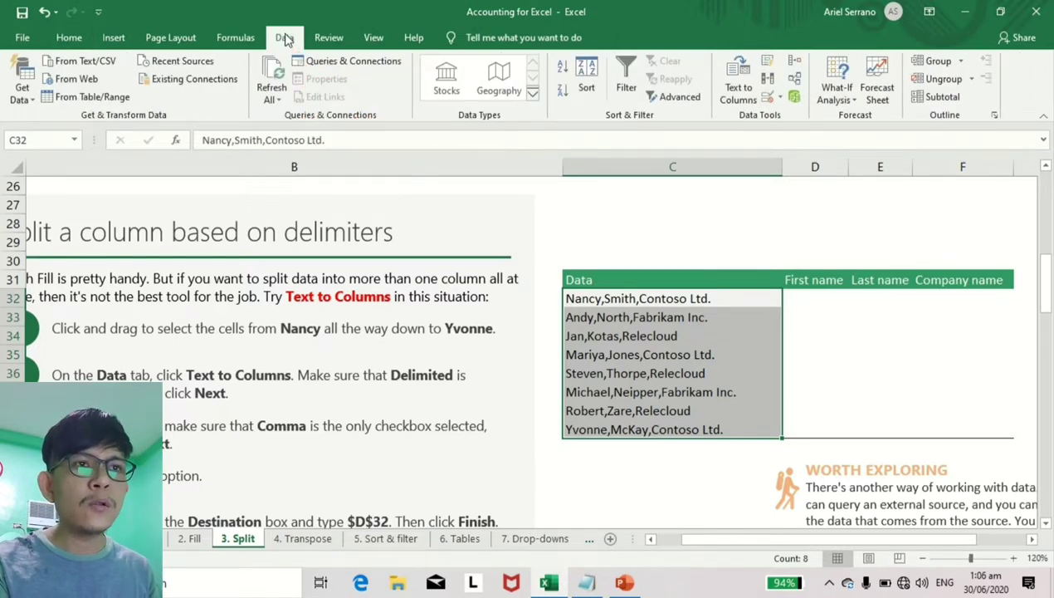
Start Text to Columns on the entries, keep Delimited, and choose Comma as the only delimiter.
left_click(729, 89)
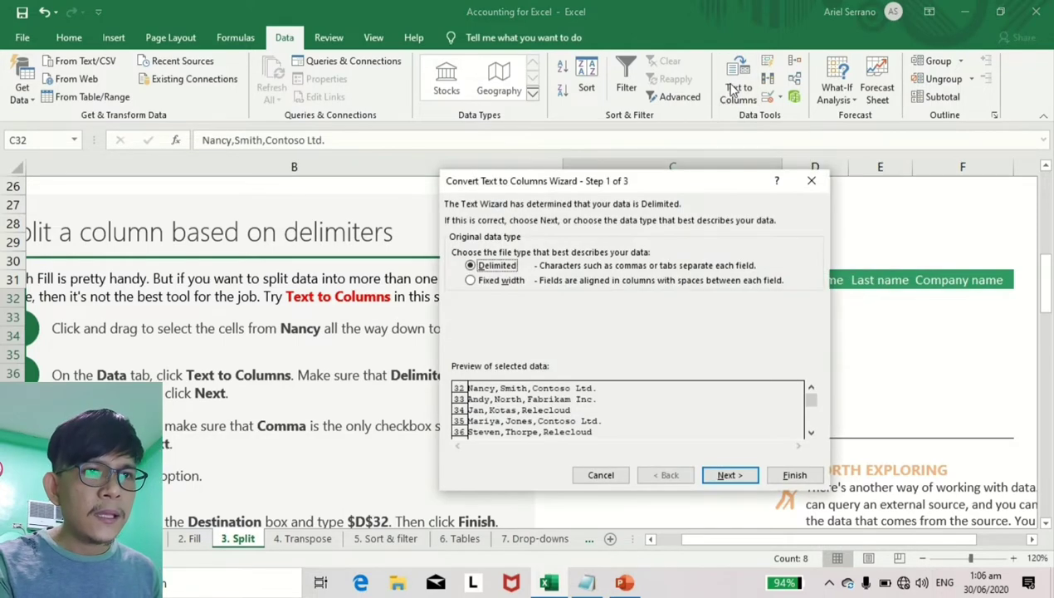
left_click_drag(697, 187, 746, 137)
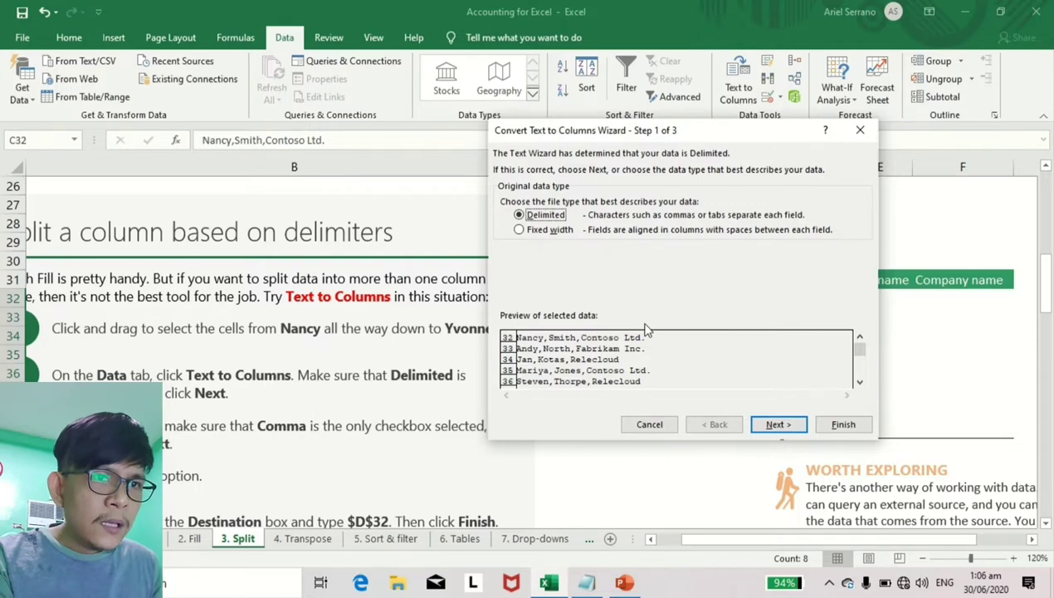
left_click(780, 426)
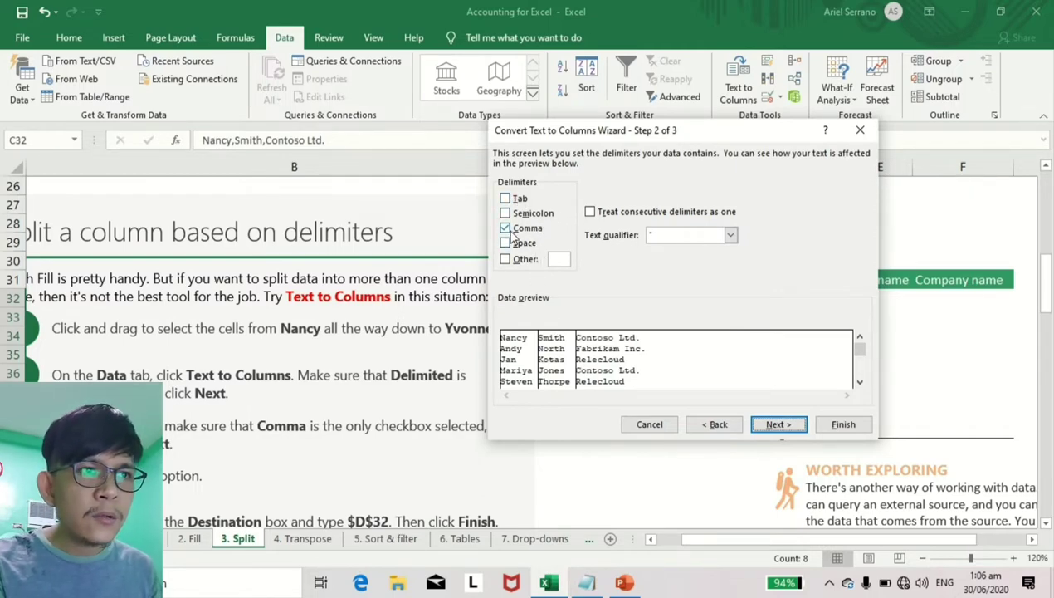
left_click_drag(701, 132, 742, 106)
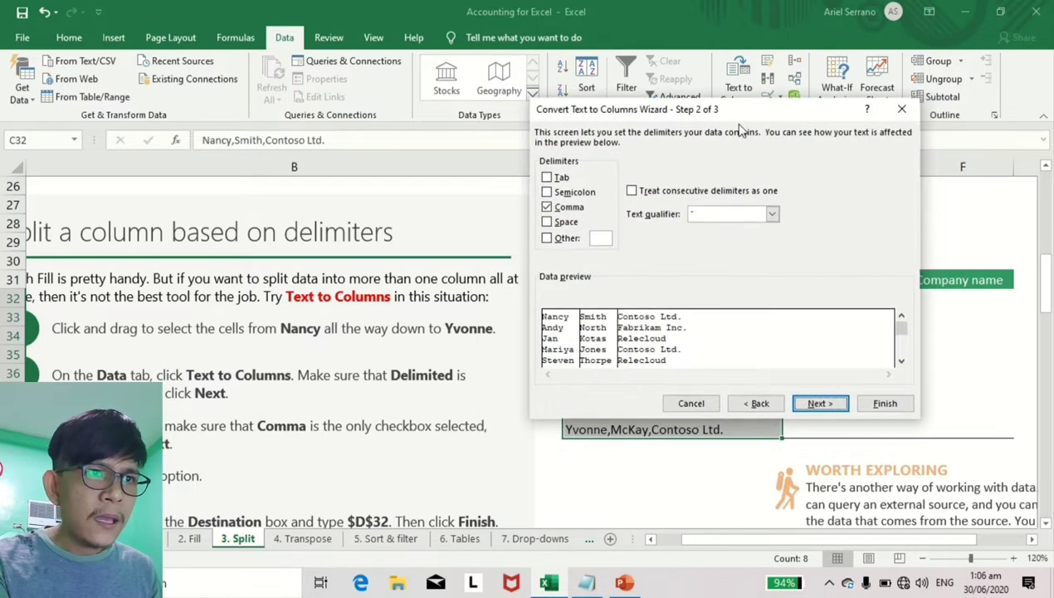
left_click(817, 404)
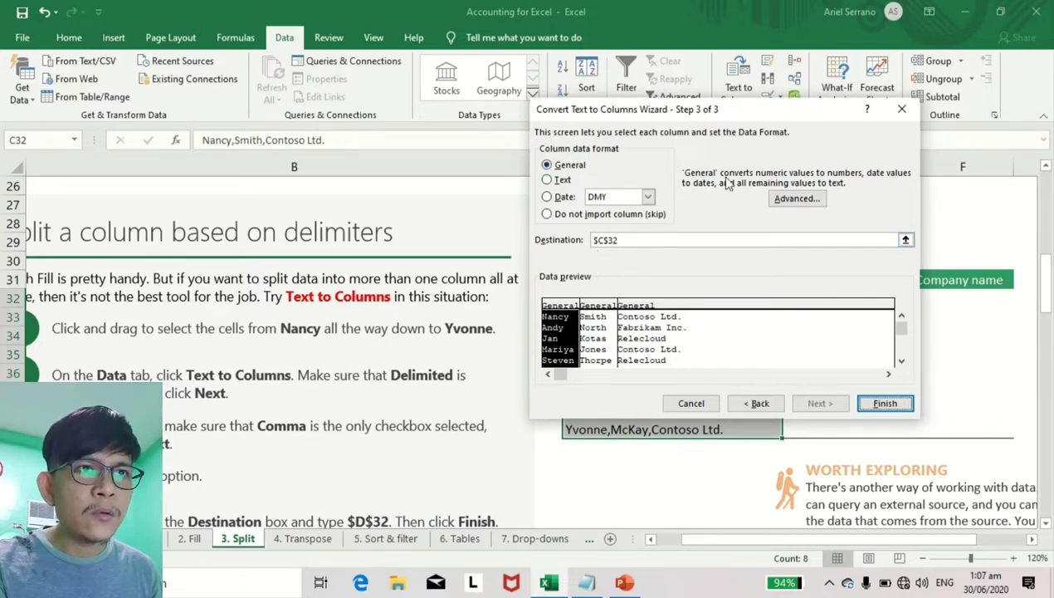
Set the split destination to $D$32, finish, and confirm replacing the existing cells.
left_click_drag(765, 109, 400, 103)
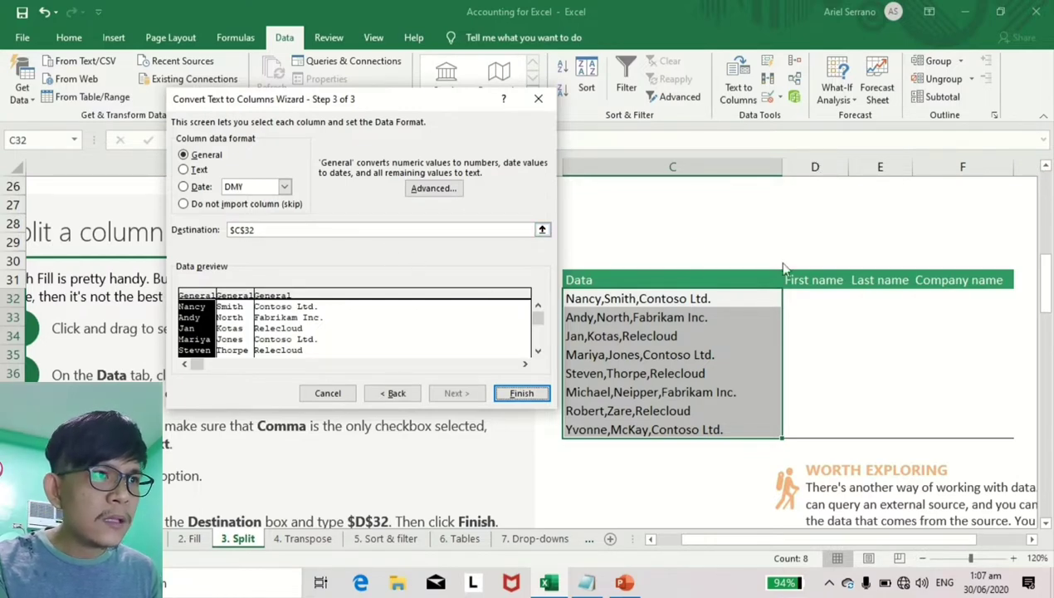
left_click(361, 230)
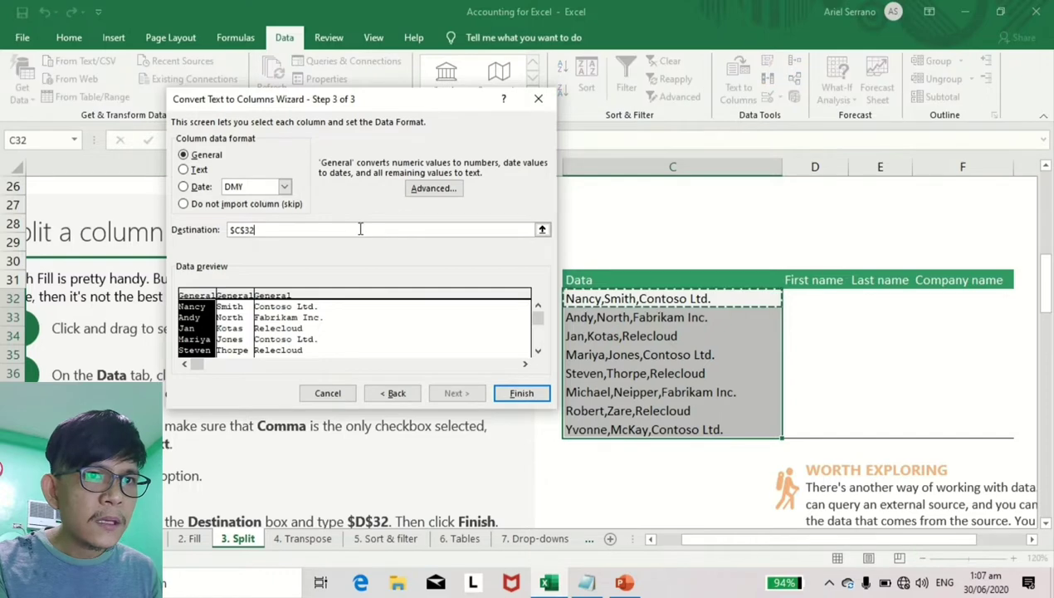
left_click(830, 299)
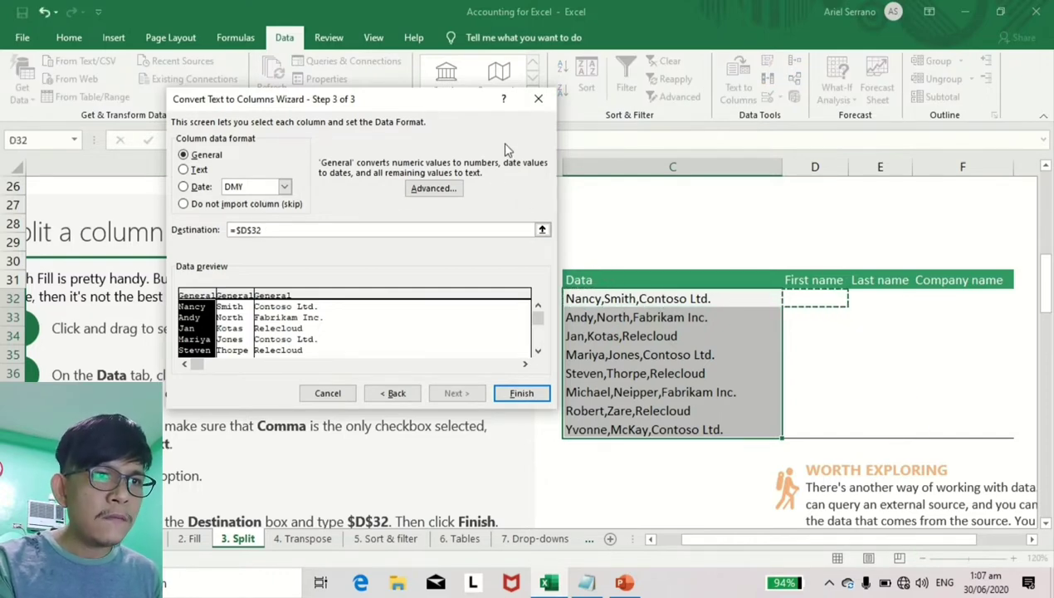
left_click(523, 394)
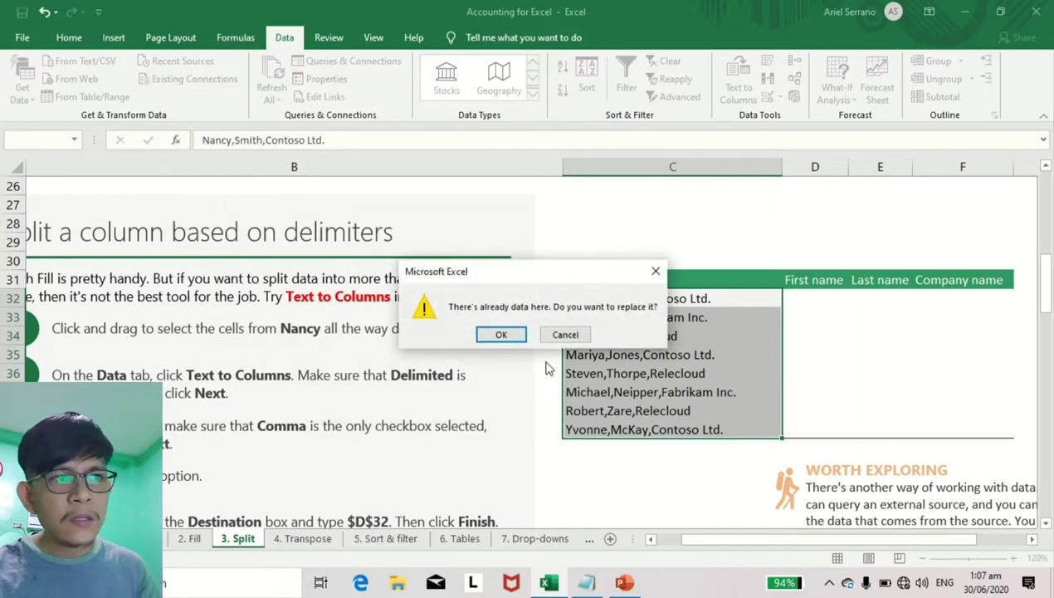
left_click(501, 334)
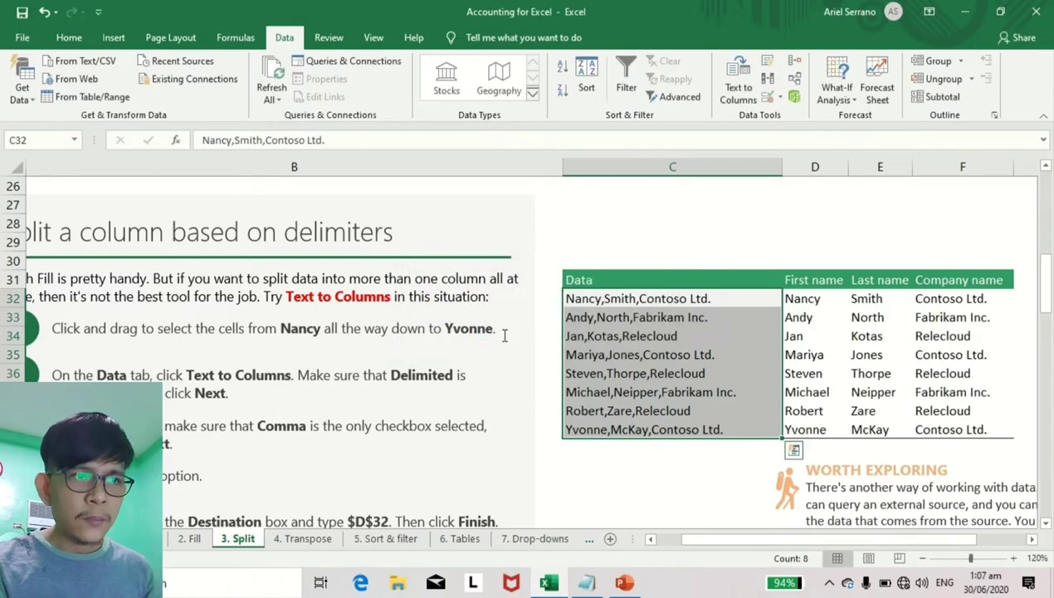
Compare the split first names, last names and companies with the original column C entries, then go to 4. Transpose.
left_click_drag(800, 298, 935, 431)
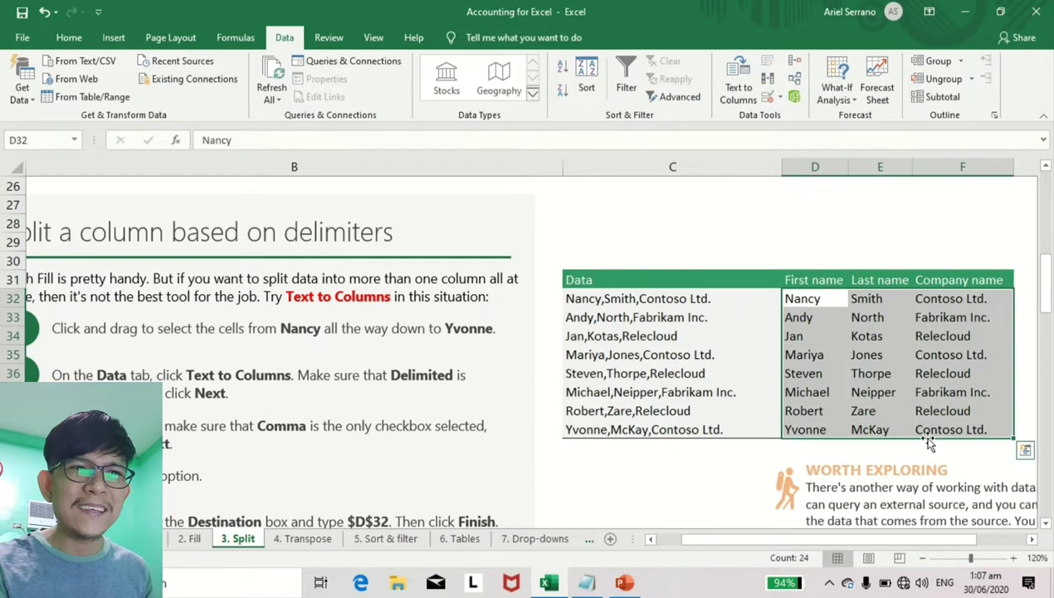
left_click(812, 300)
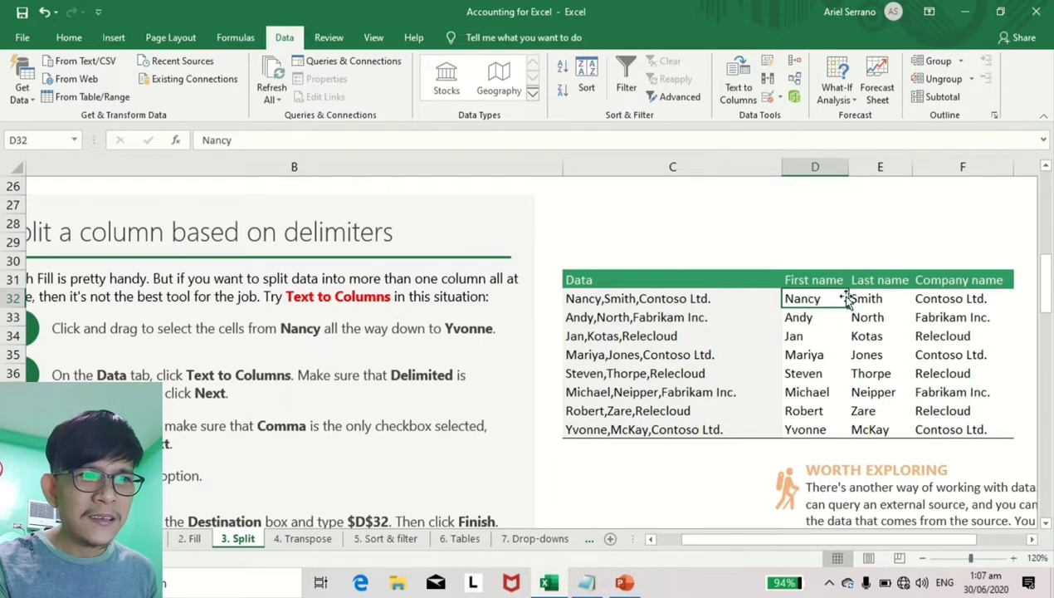
left_click(581, 301)
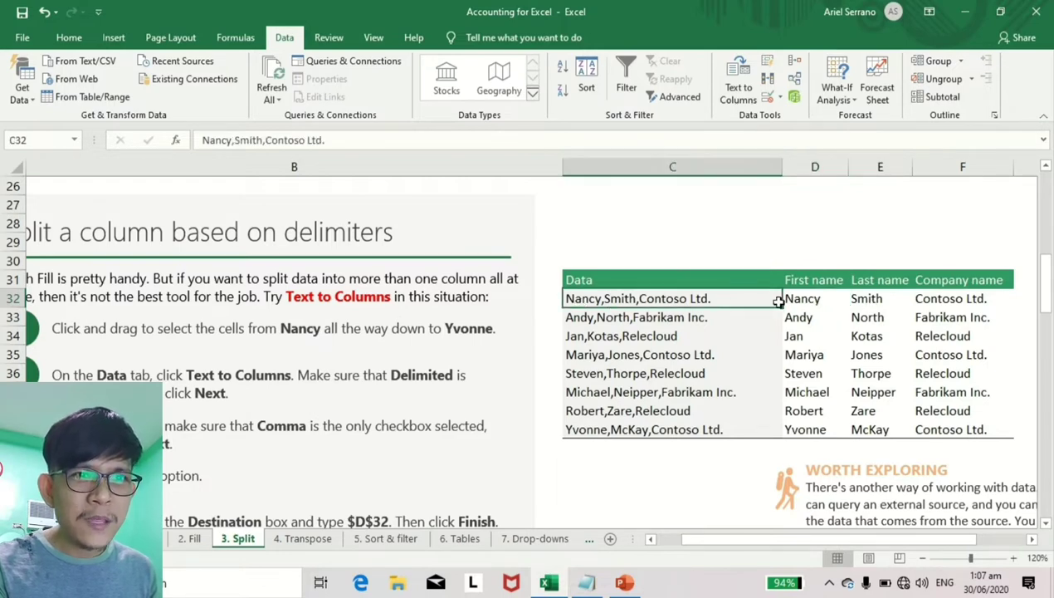
left_click(874, 301)
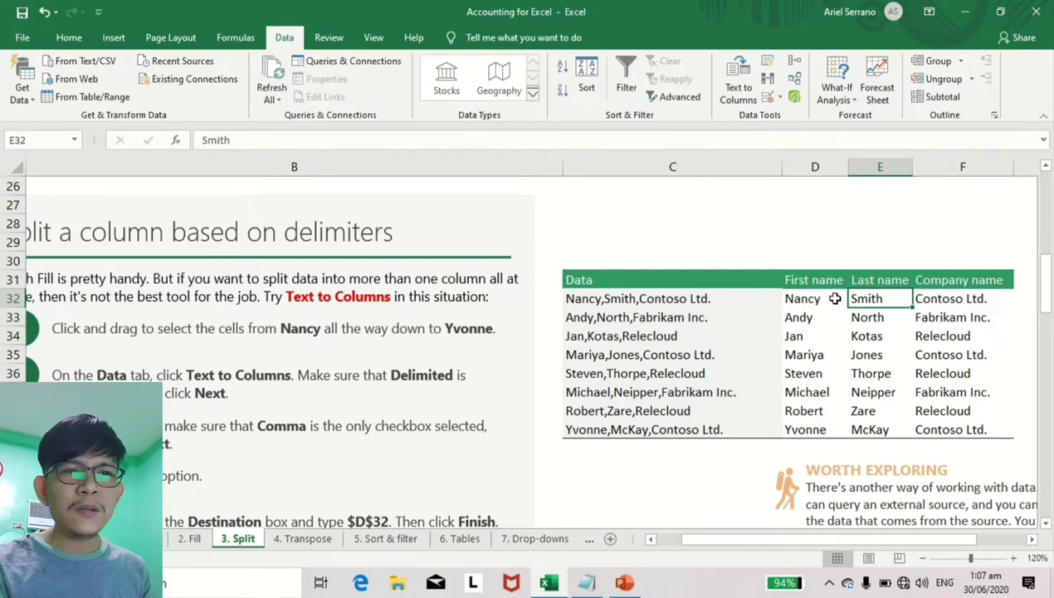
left_click(803, 304)
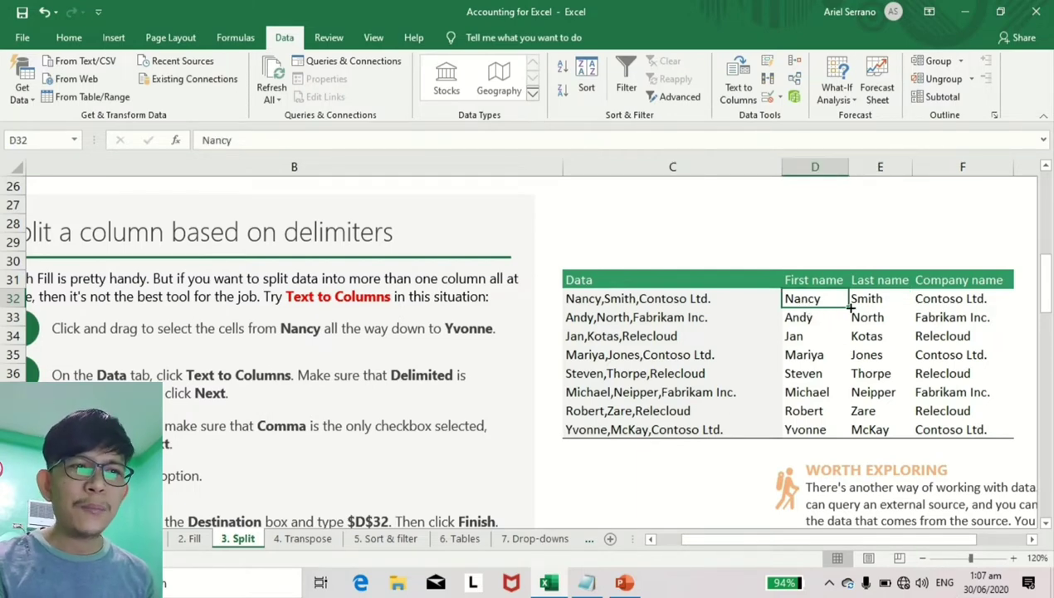
left_click_drag(643, 297, 666, 426)
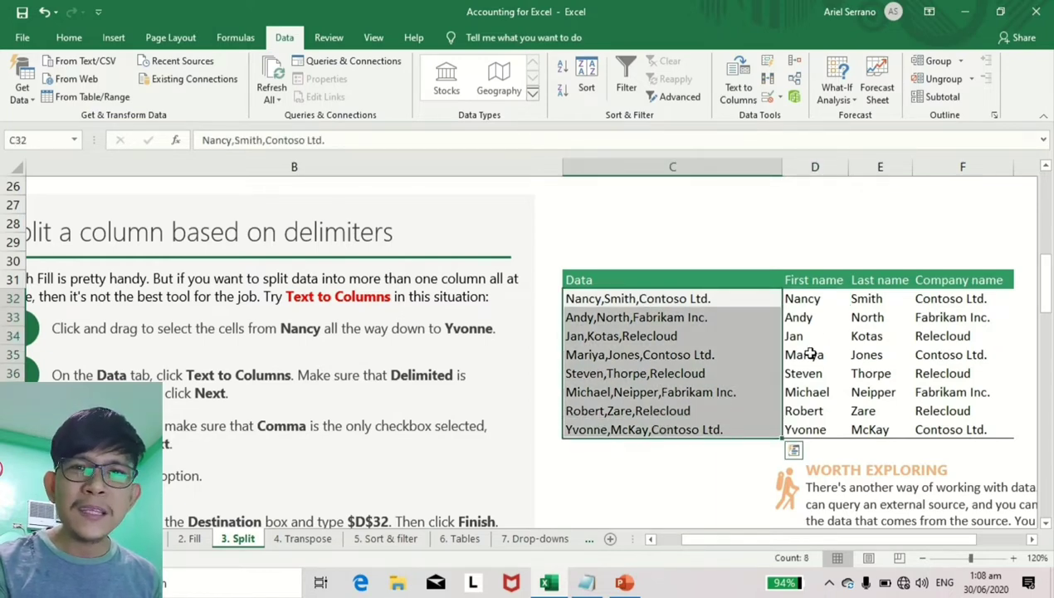
left_click(805, 302)
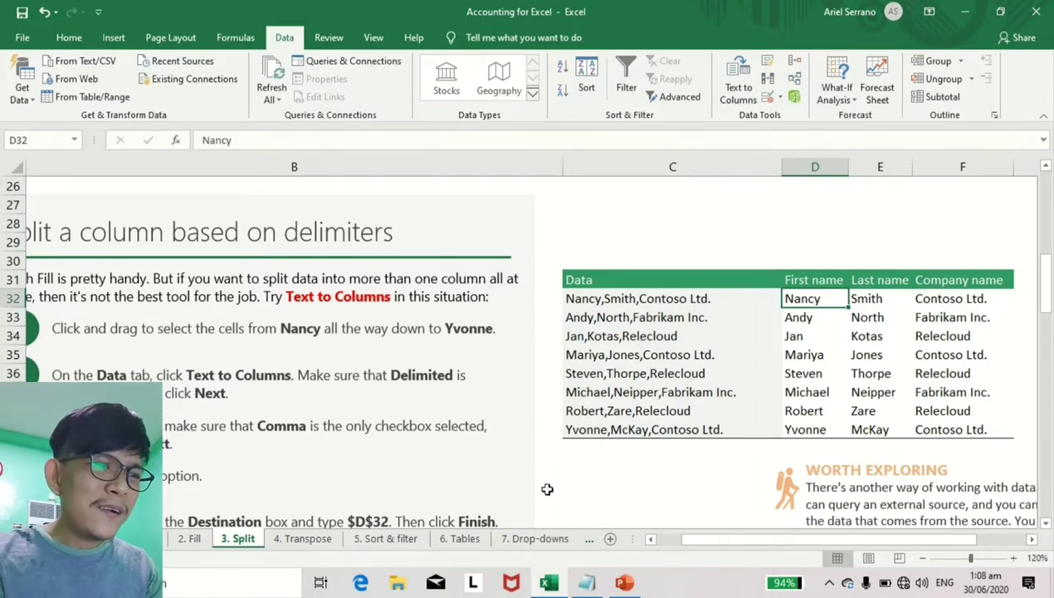
left_click(309, 541)
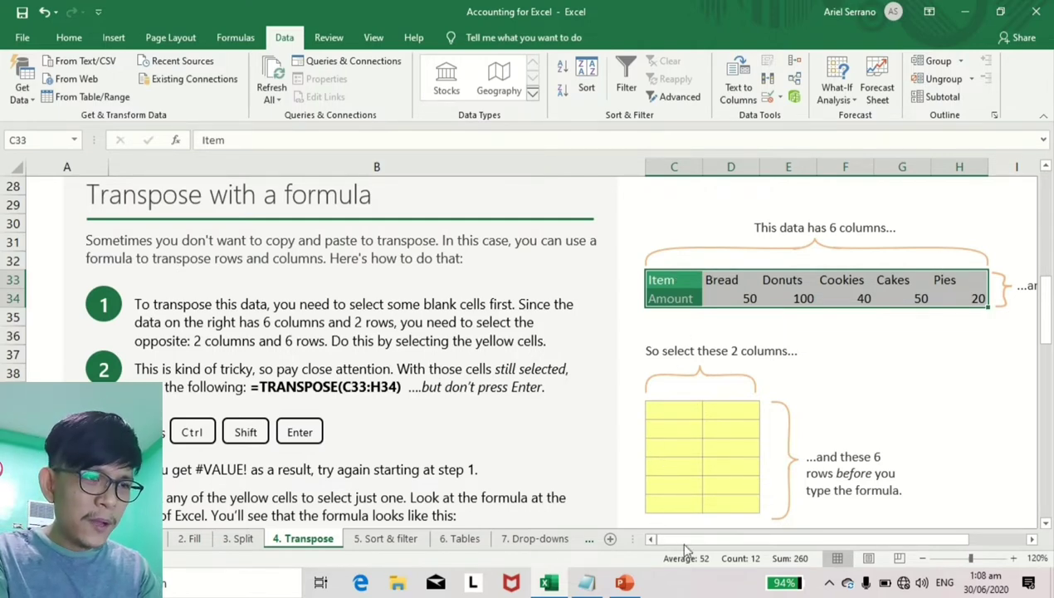
Open the 5. Sort & filter sheet showing the Department, Category and Oct–Dec sales table.
left_click(409, 539)
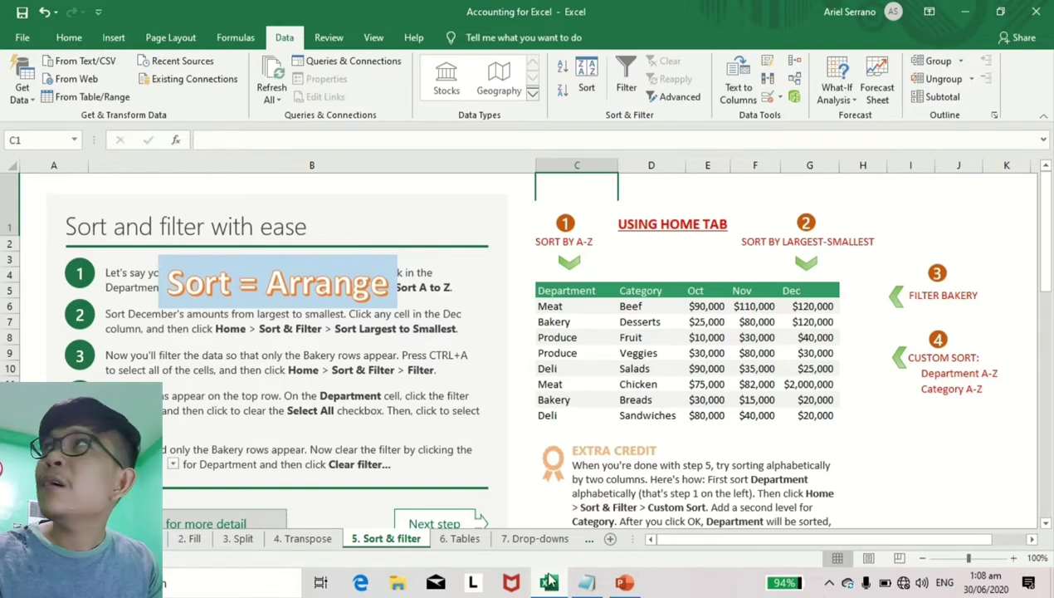
mouse_move(549, 580)
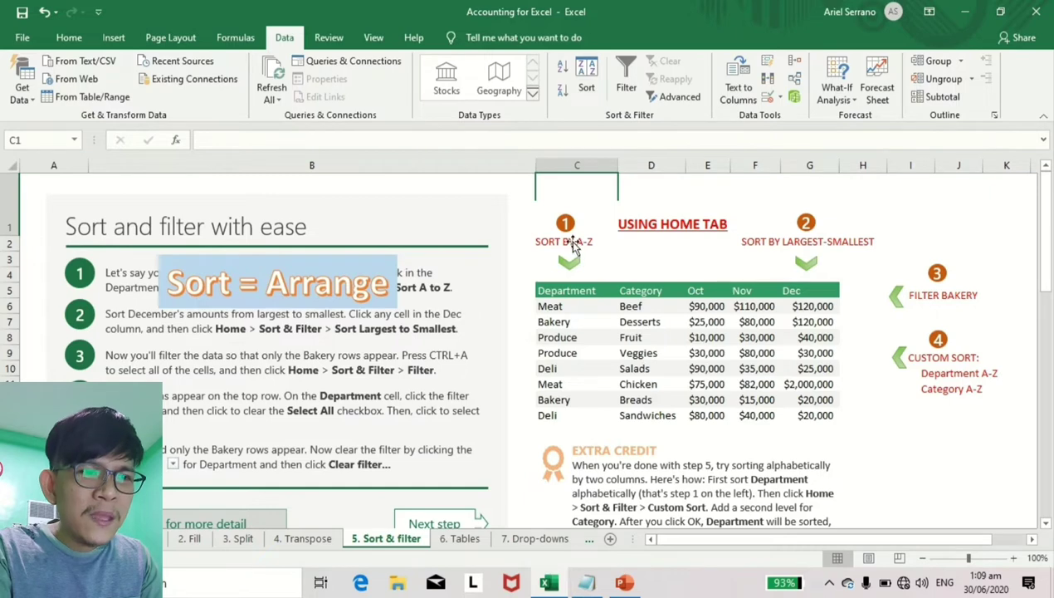
left_click_drag(557, 294, 810, 415)
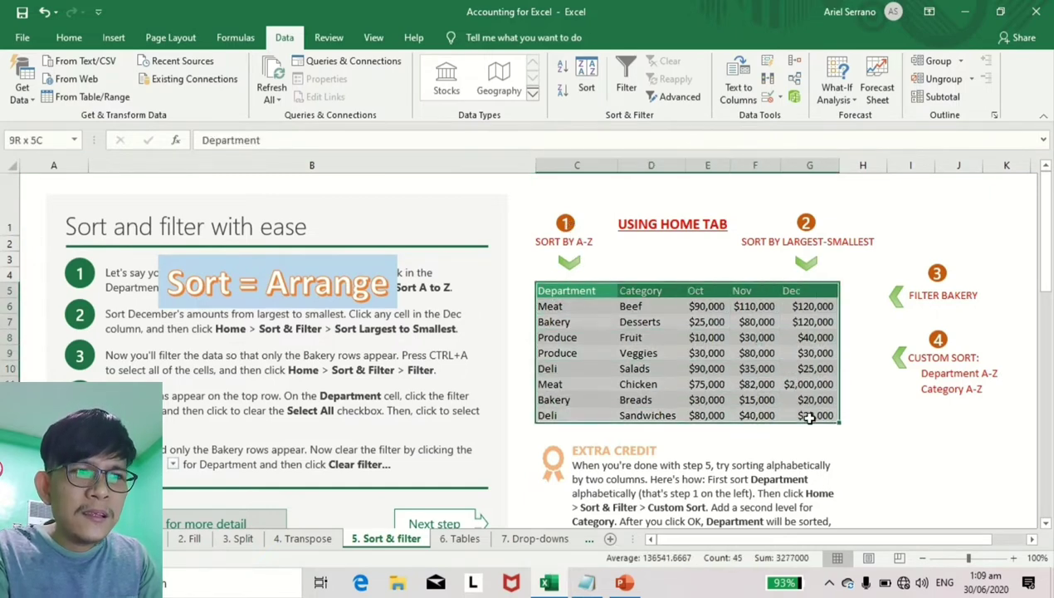
left_click(606, 290)
left_click(586, 308)
left_click(575, 323)
left_click(572, 337)
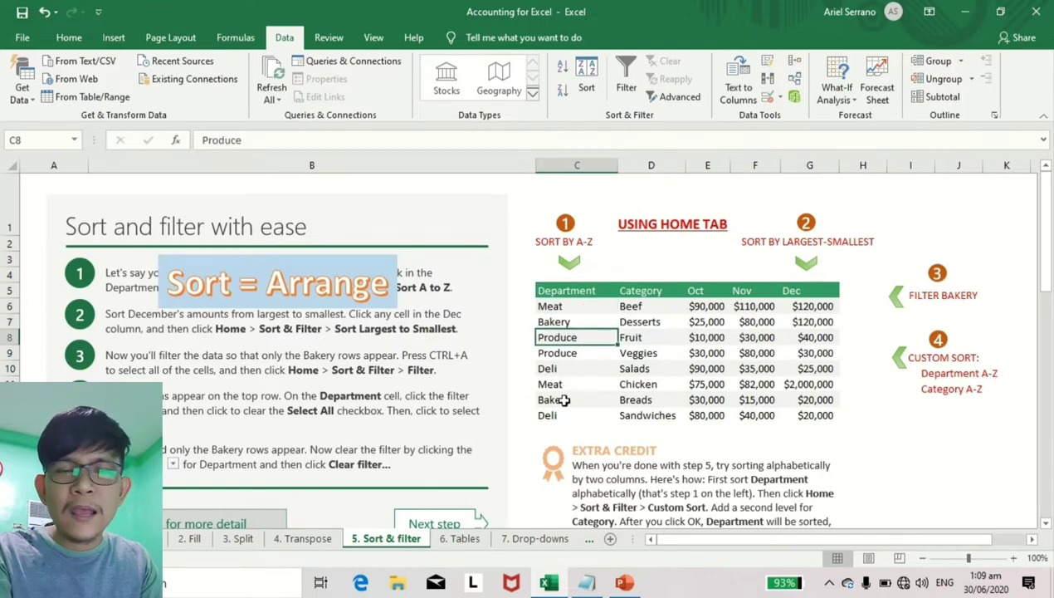
left_click(572, 310)
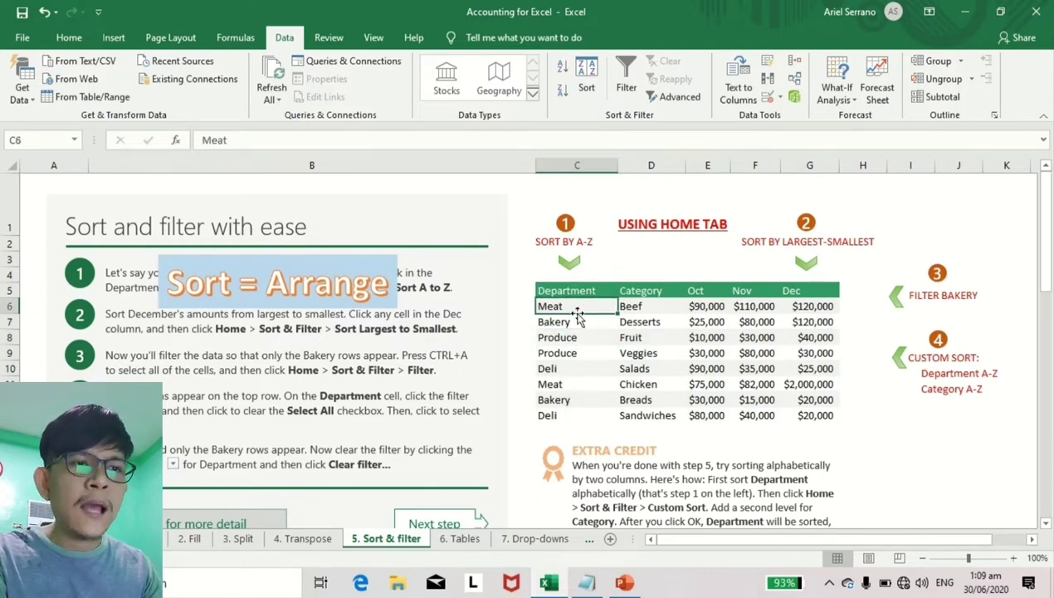
left_click_drag(650, 293, 642, 414)
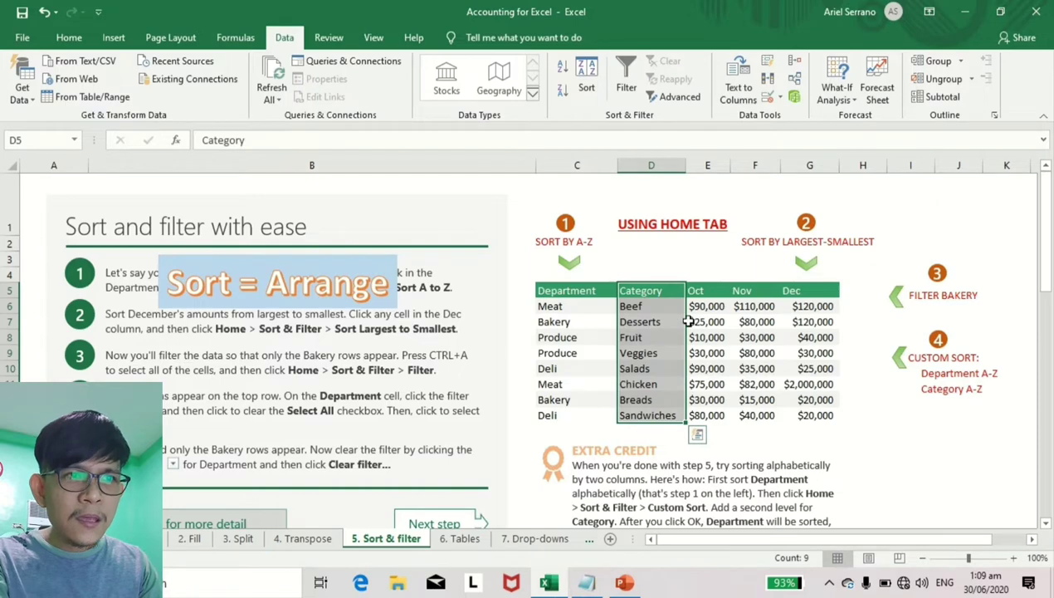
left_click_drag(698, 290, 789, 415)
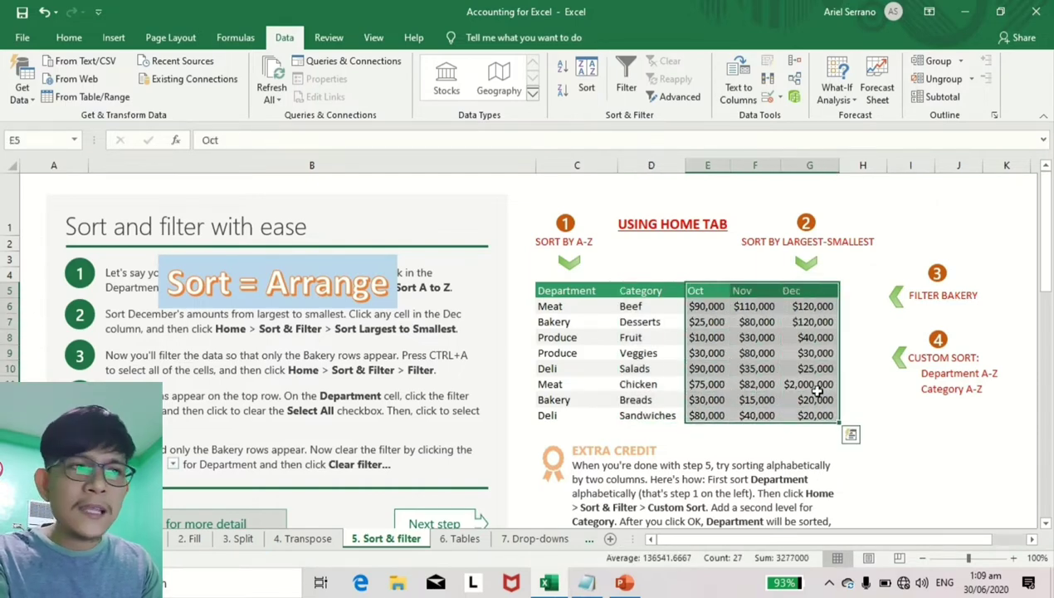
left_click(583, 291)
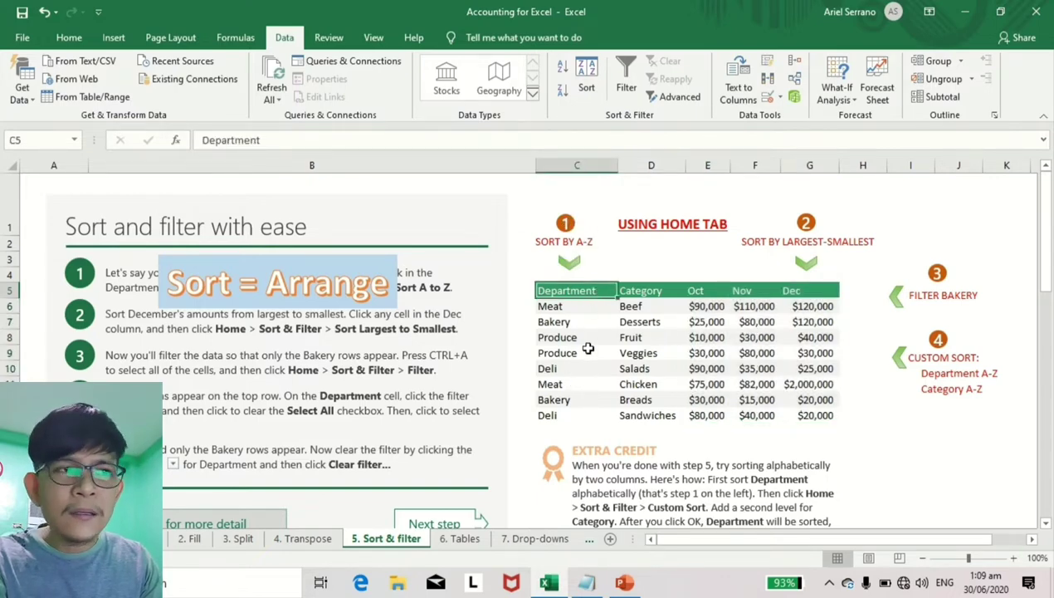
left_click_drag(571, 305, 561, 418)
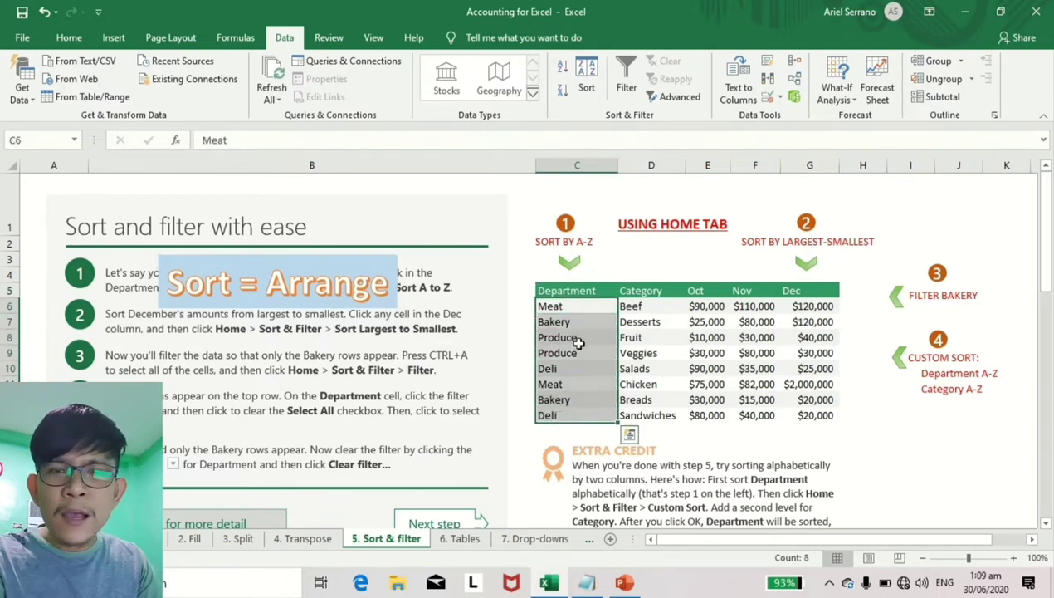
left_click(579, 291)
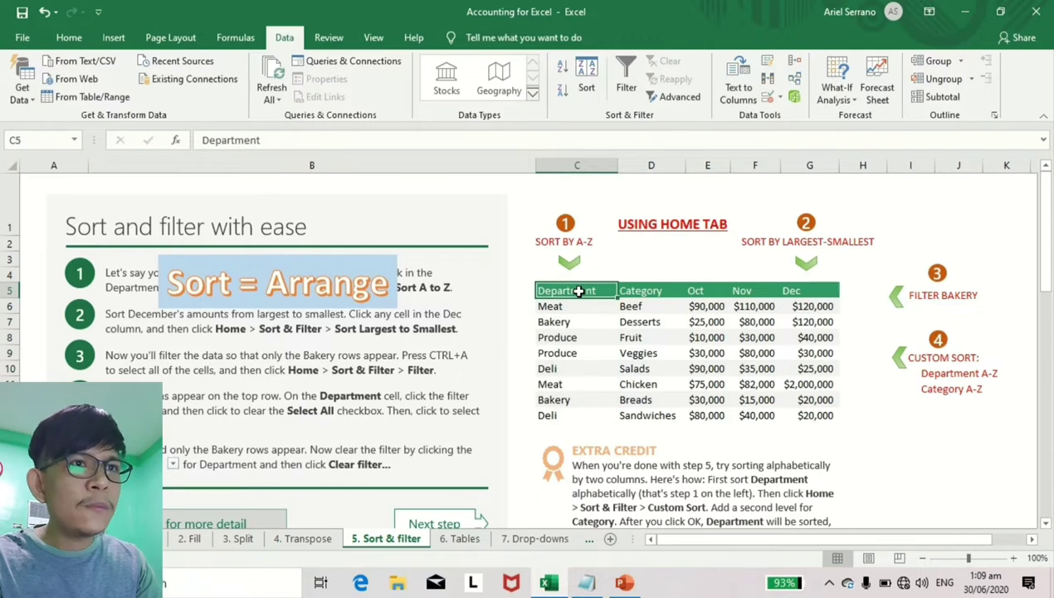
left_click(68, 38)
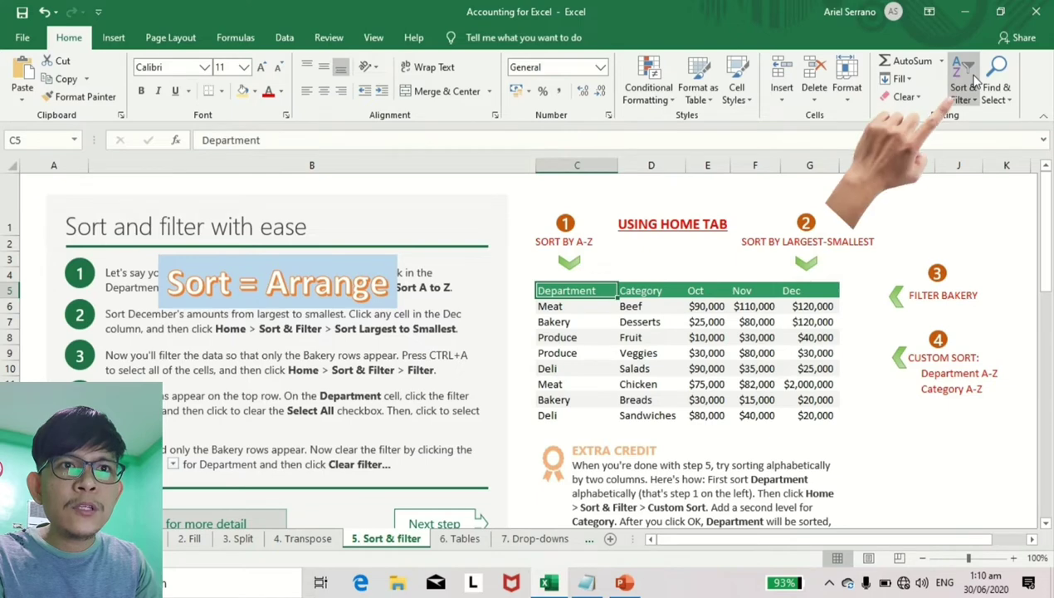
Sort the table A to Z by Department and select the two Bakery entries.
left_click(963, 97)
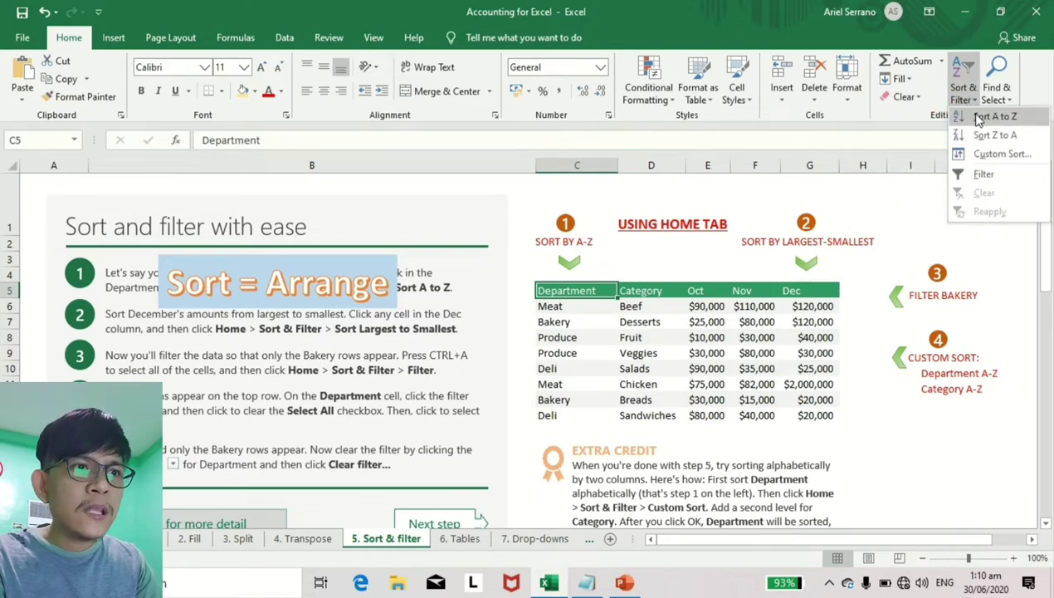
left_click(994, 118)
left_click_drag(582, 308, 607, 415)
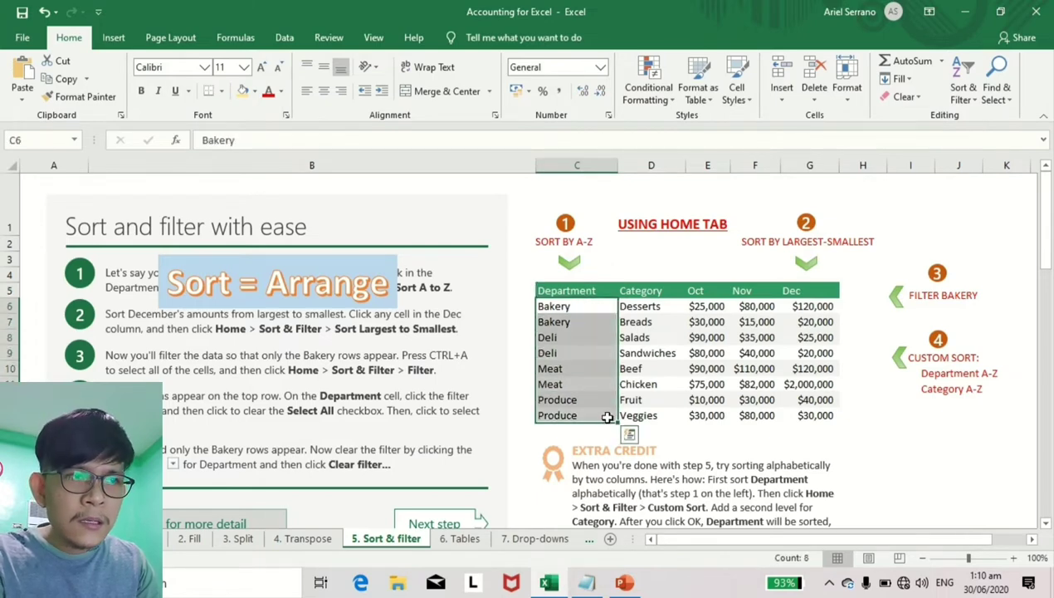
left_click(568, 306)
left_click_drag(568, 306, 567, 321)
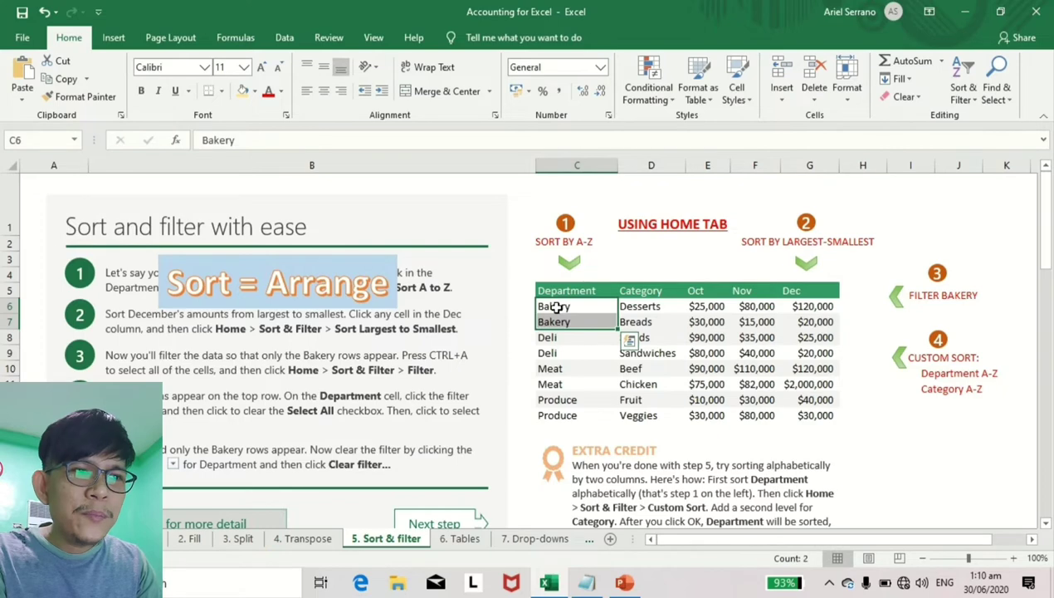
left_click(555, 306)
left_click(555, 322)
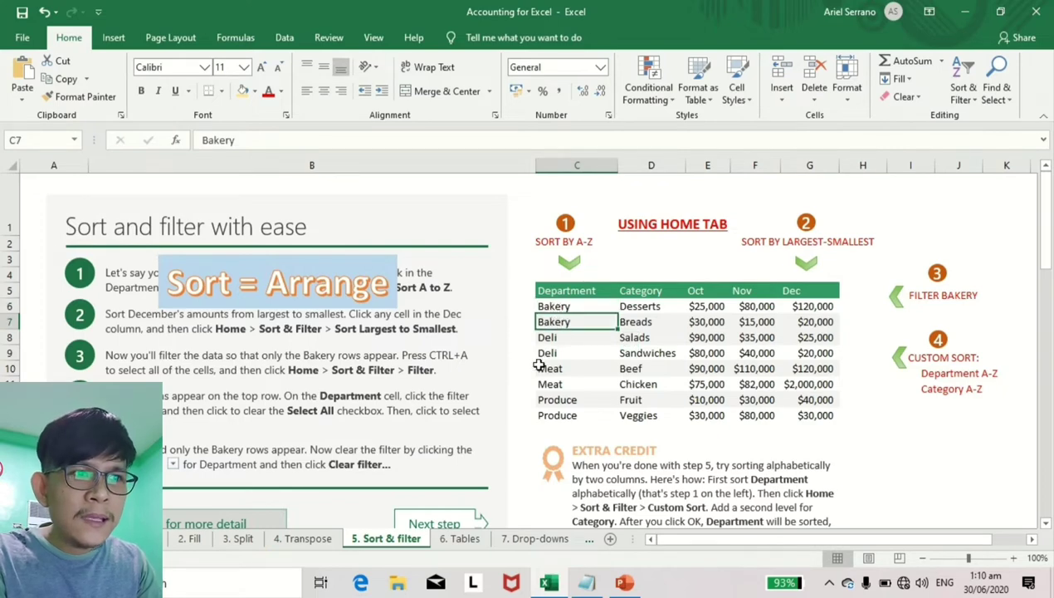
left_click(550, 337)
left_click_drag(550, 337, 549, 355)
left_click(553, 384)
left_click_drag(554, 399, 561, 415)
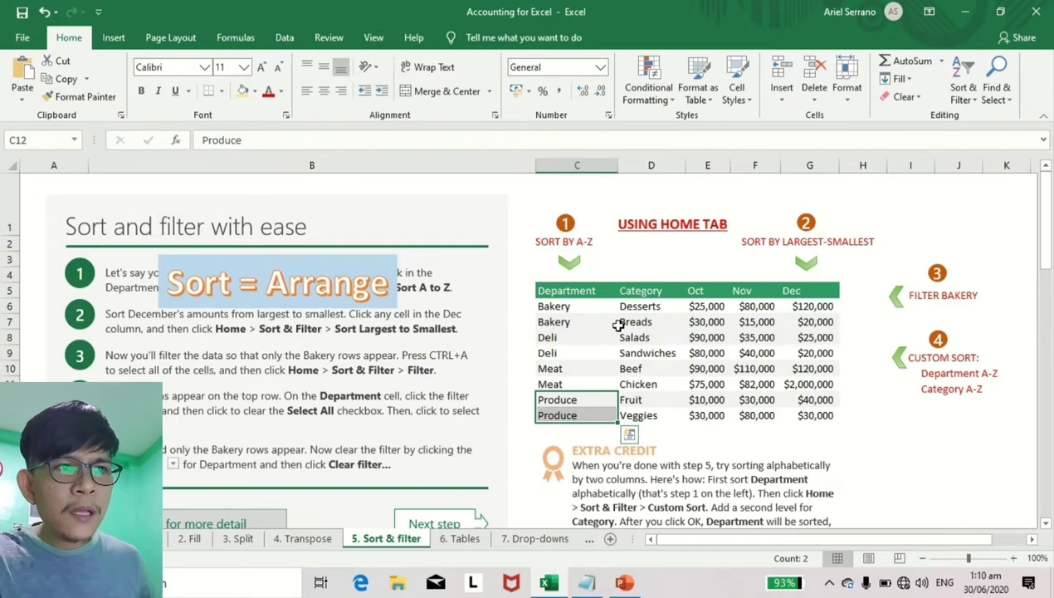
left_click(652, 304)
left_click_drag(652, 305, 810, 307)
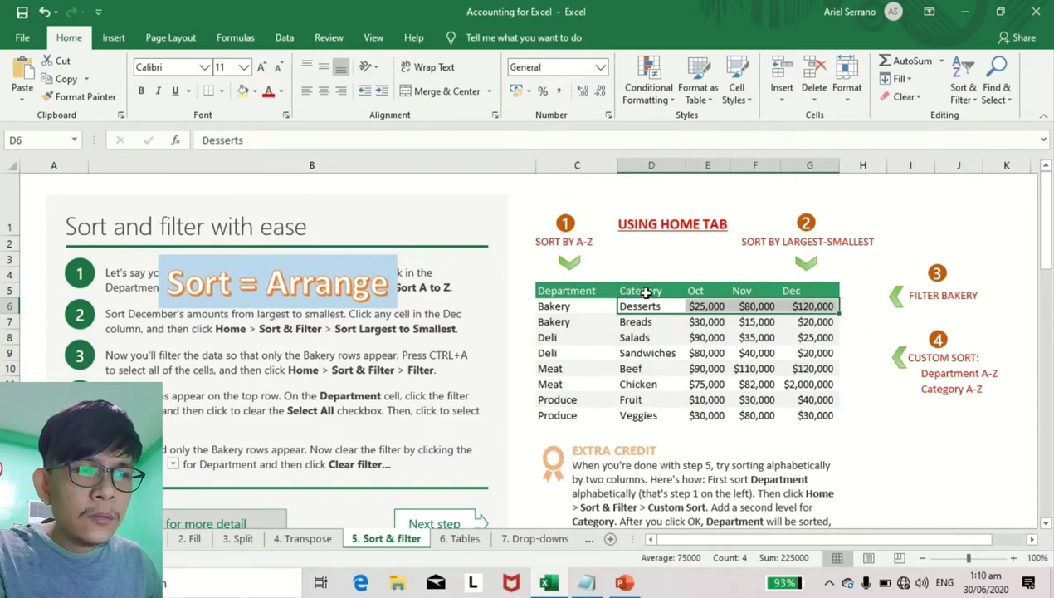
left_click(584, 291)
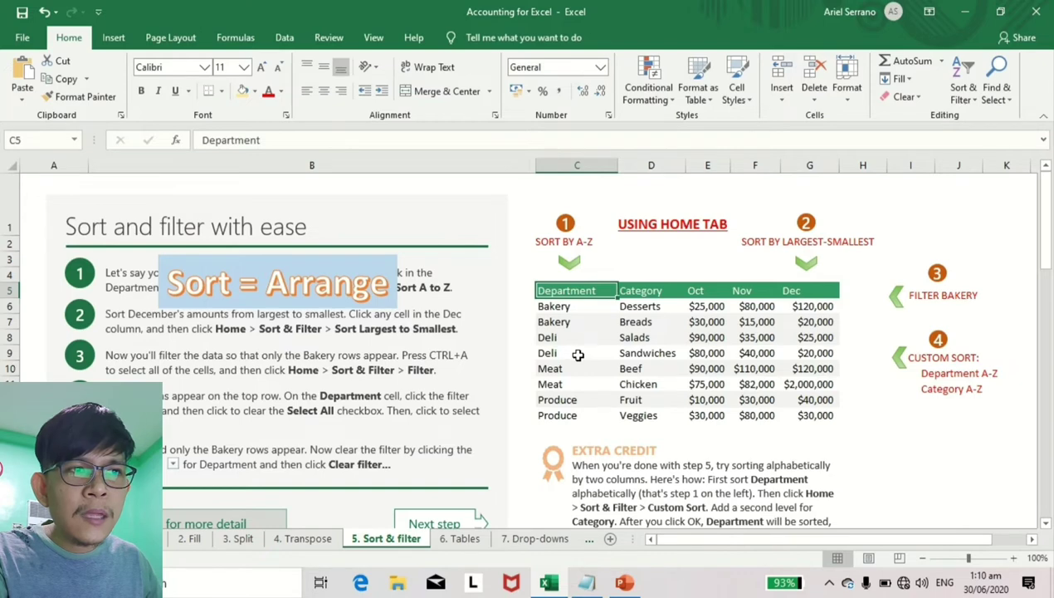
left_click_drag(567, 306, 561, 410)
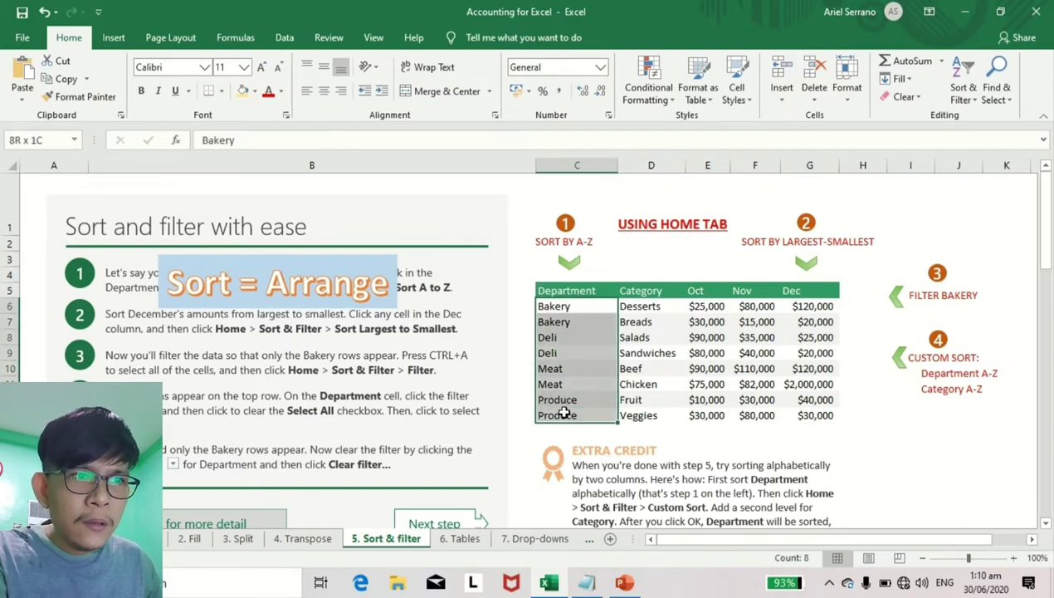
left_click_drag(632, 306, 804, 425)
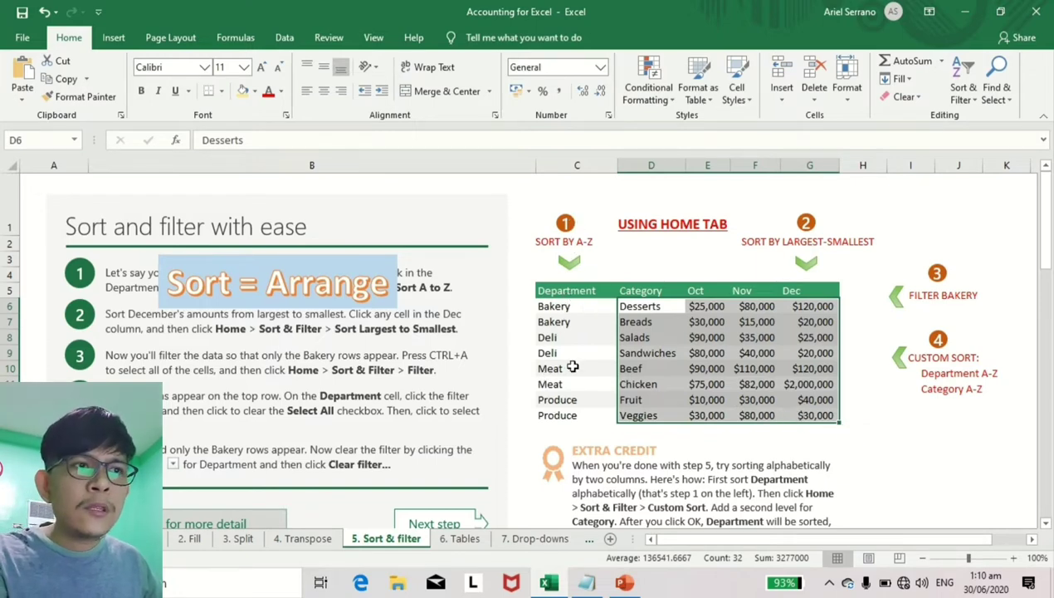
left_click(807, 290)
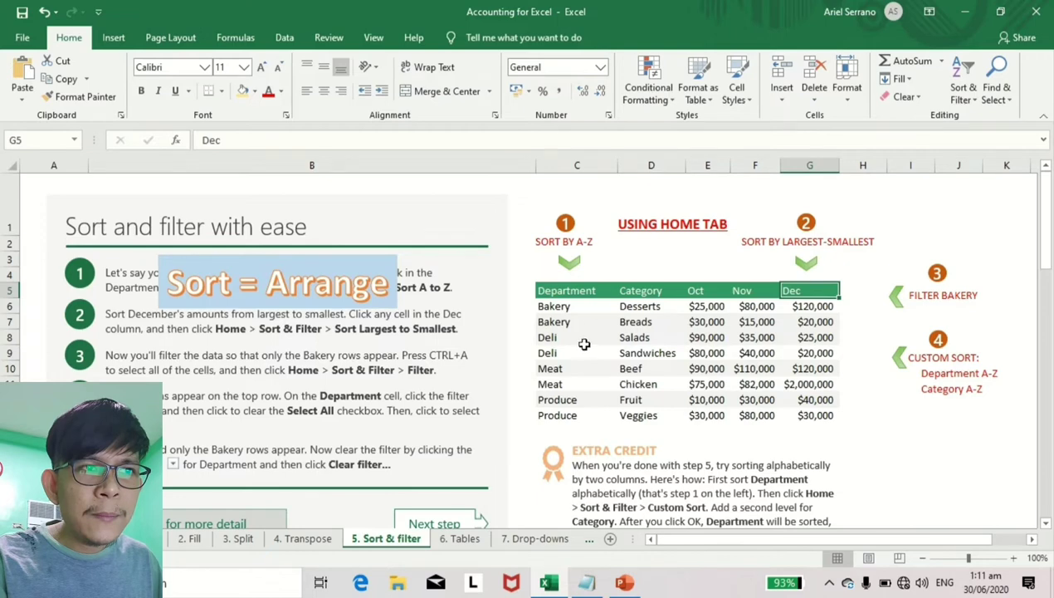
left_click_drag(568, 308, 624, 422)
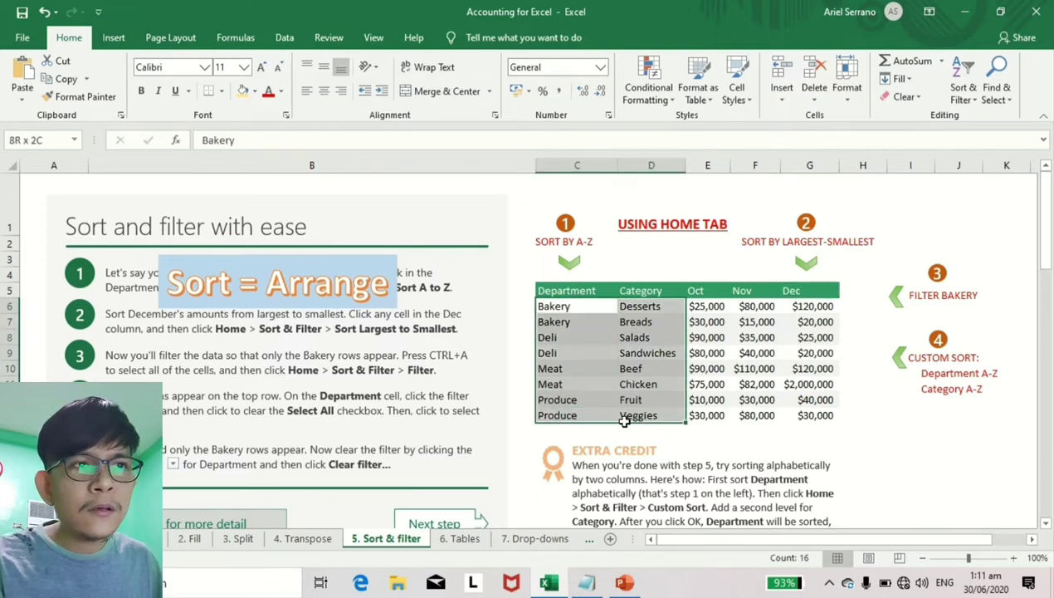
left_click(563, 307)
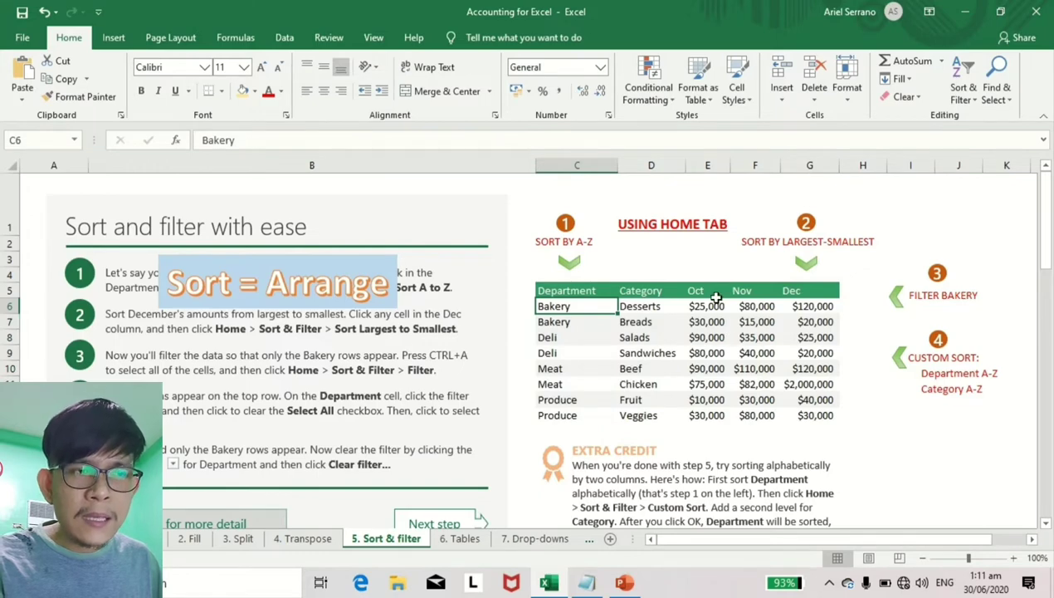
left_click_drag(703, 293, 793, 413)
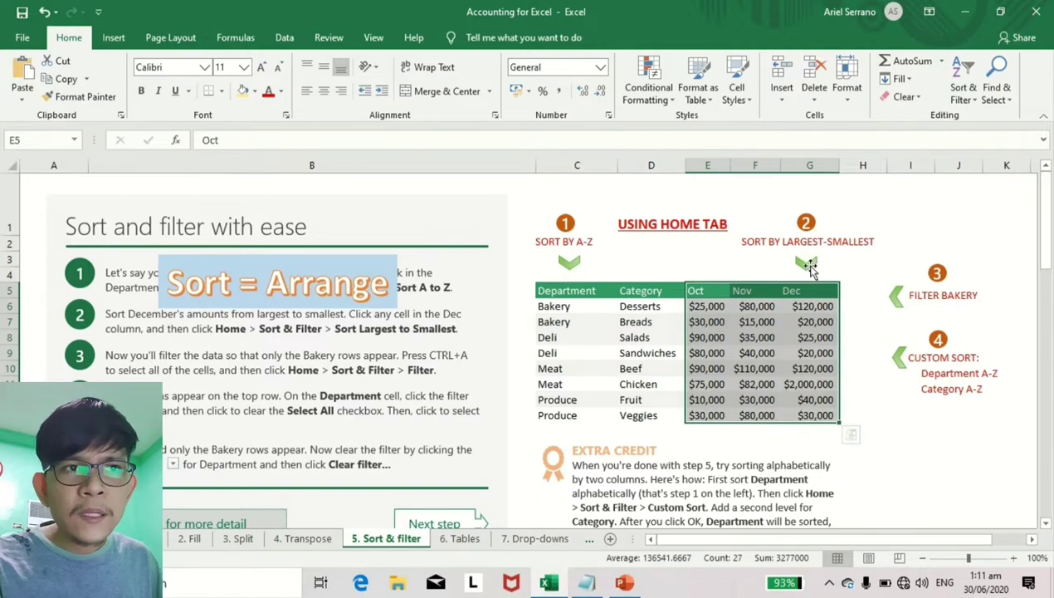
left_click(797, 306)
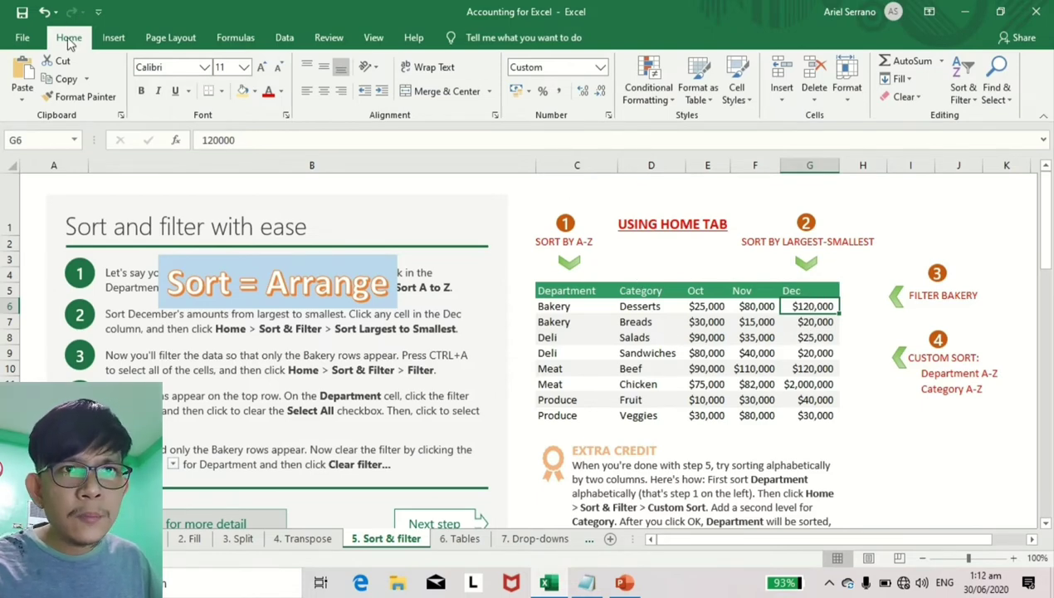
Sort the table by Dec largest to smallest and select the Department and Dec columns to compare.
left_click(976, 101)
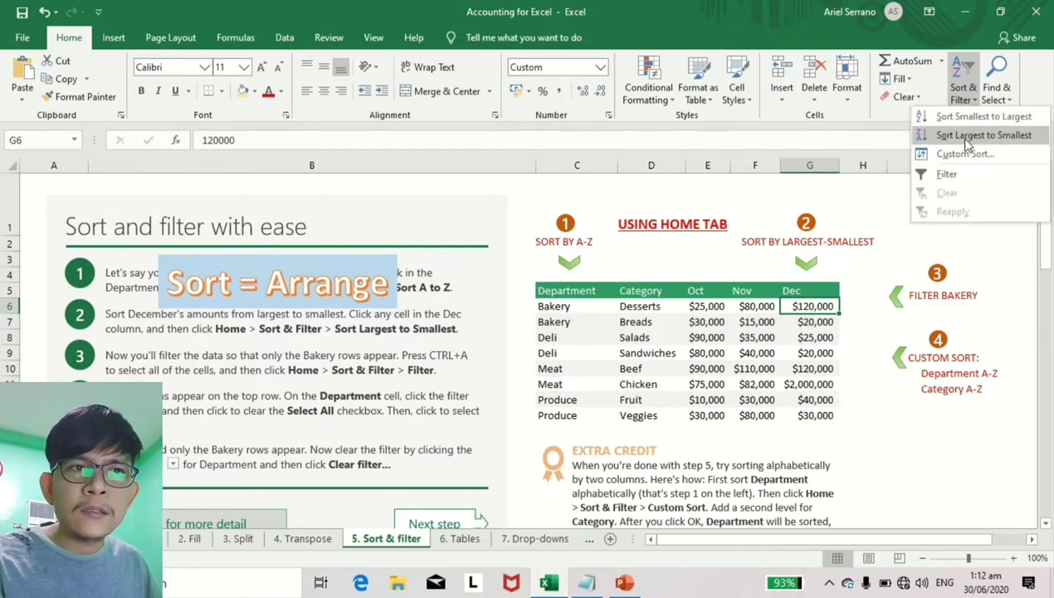
left_click(966, 140)
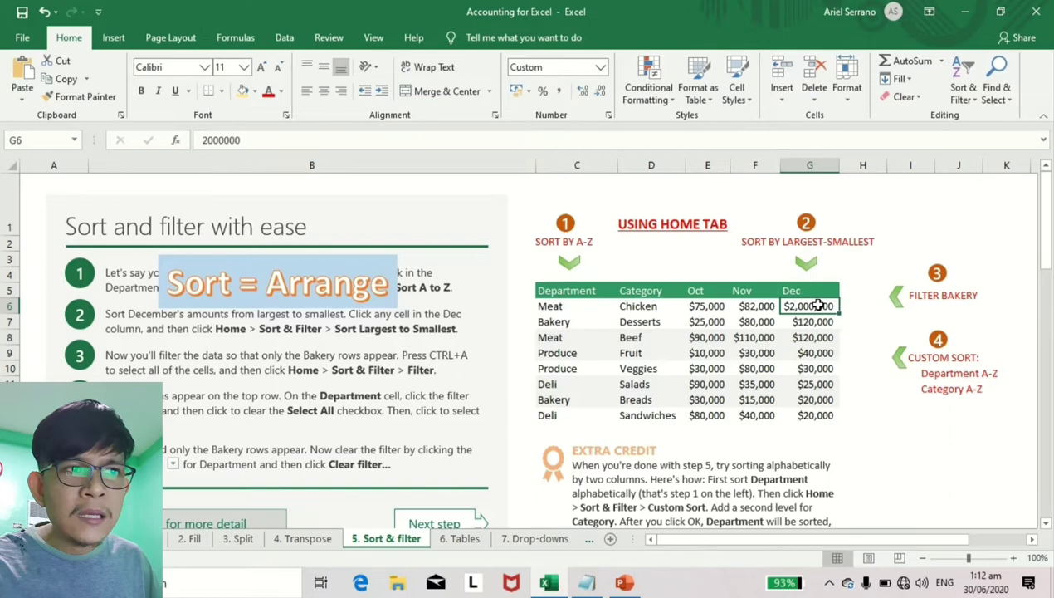
left_click(571, 290)
left_click_drag(565, 319, 556, 409)
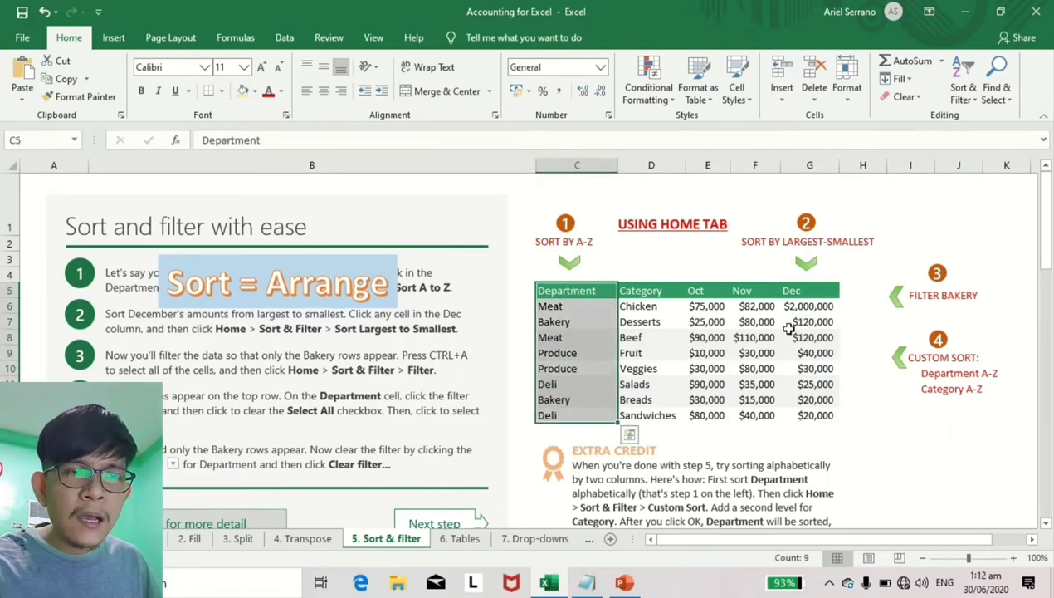
left_click_drag(821, 291, 810, 417)
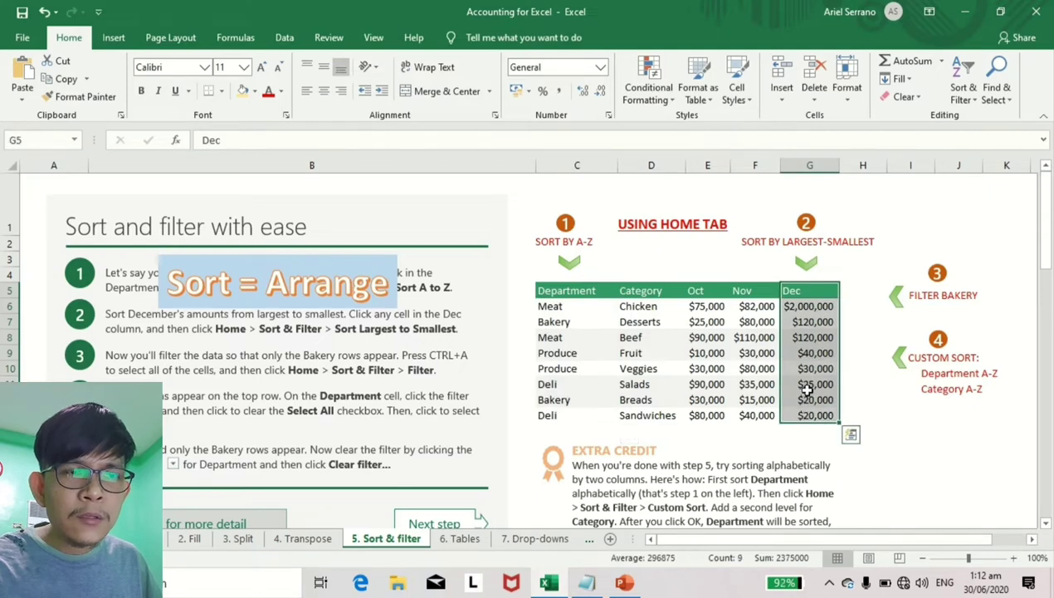
left_click(798, 306)
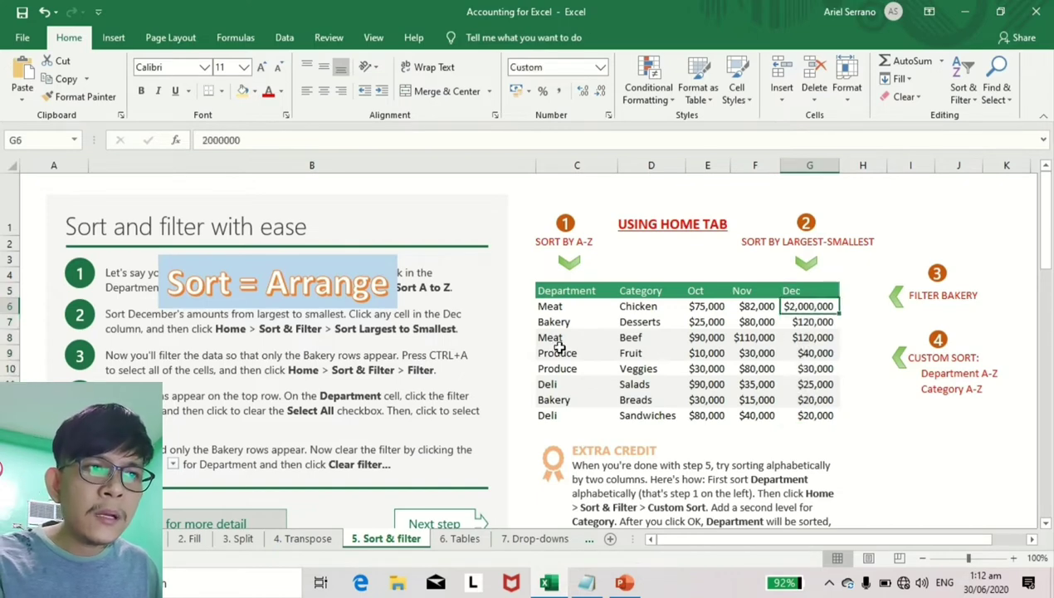
left_click_drag(551, 306, 558, 415)
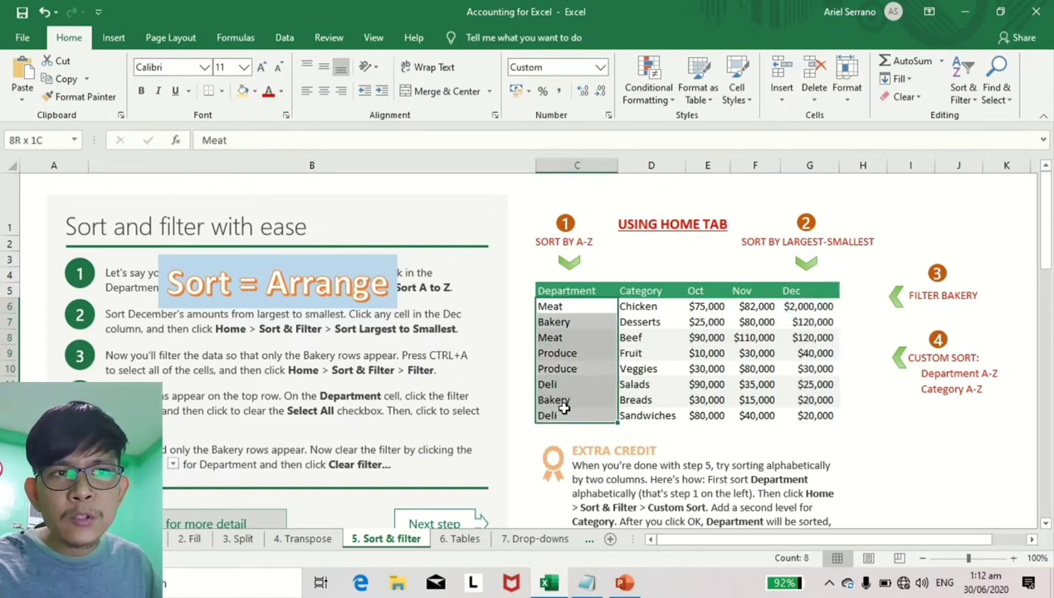
left_click_drag(806, 305, 808, 414)
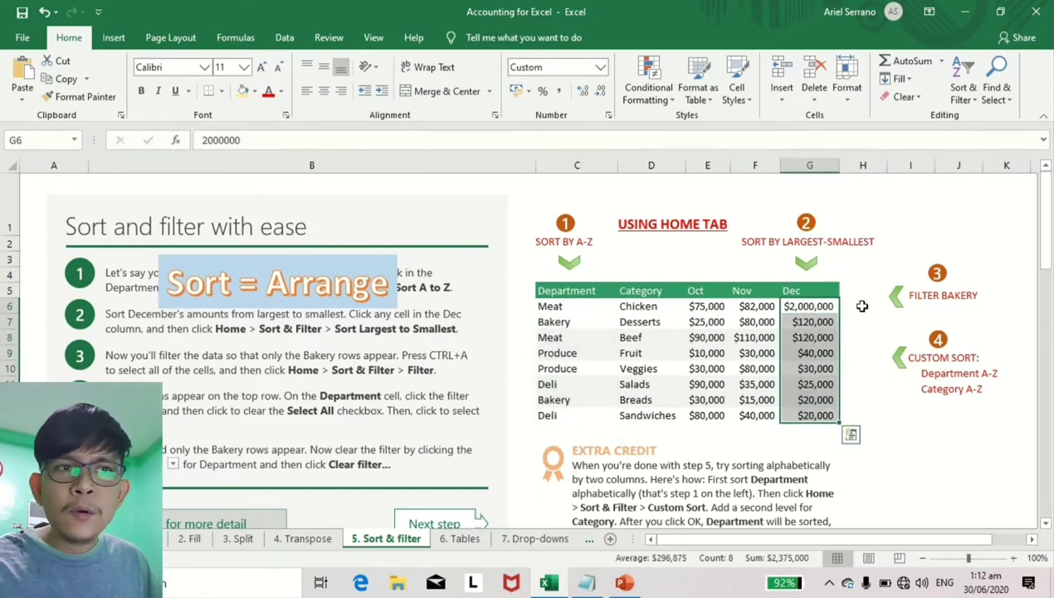
Check individual Dec amounts down column G, ending on cell G9.
left_click(804, 322)
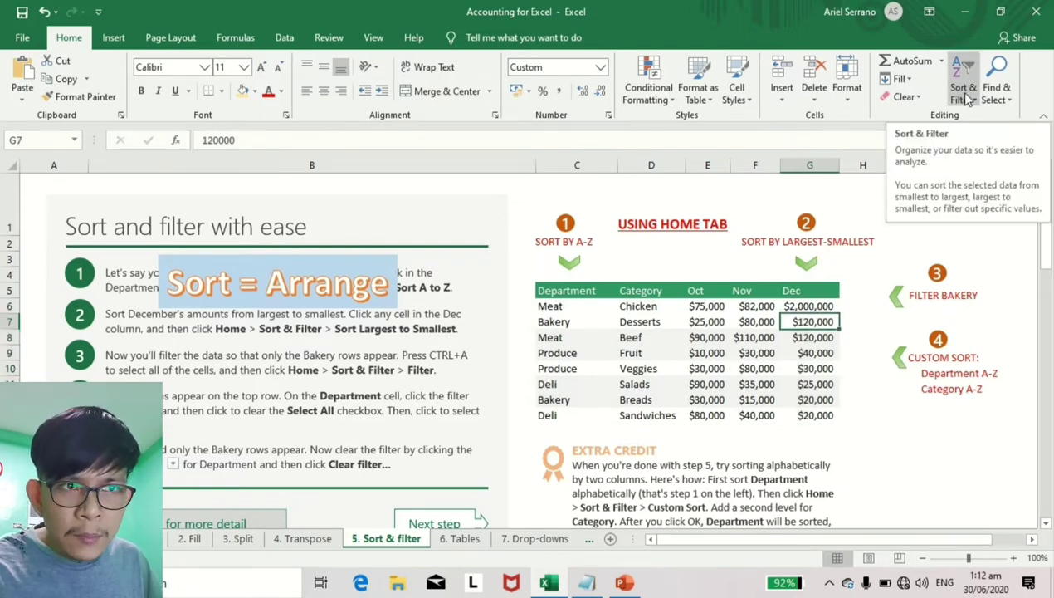
left_click(807, 336)
left_click(804, 368)
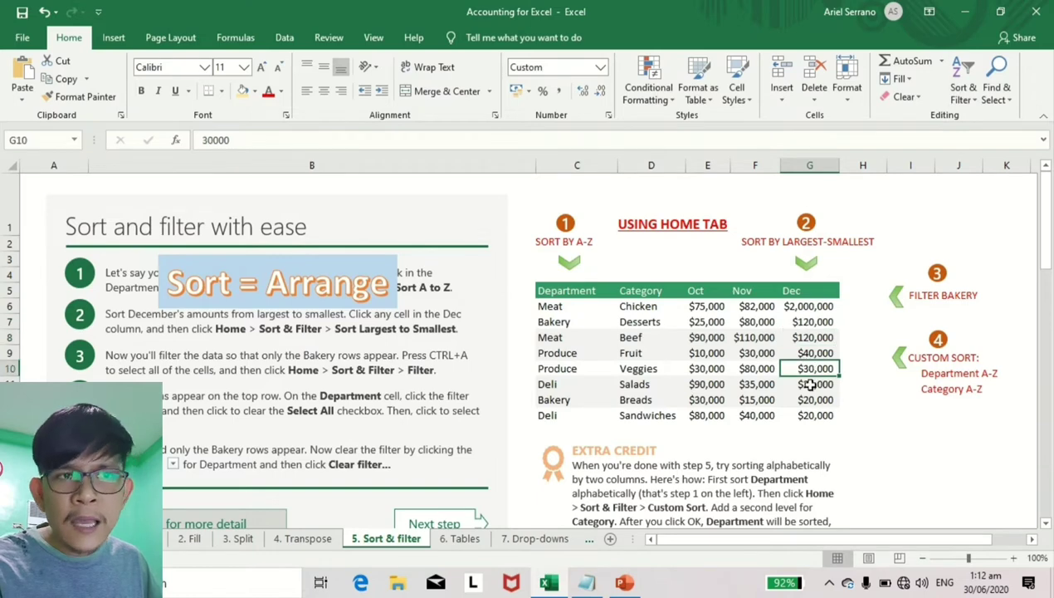
left_click(809, 381)
left_click(820, 336)
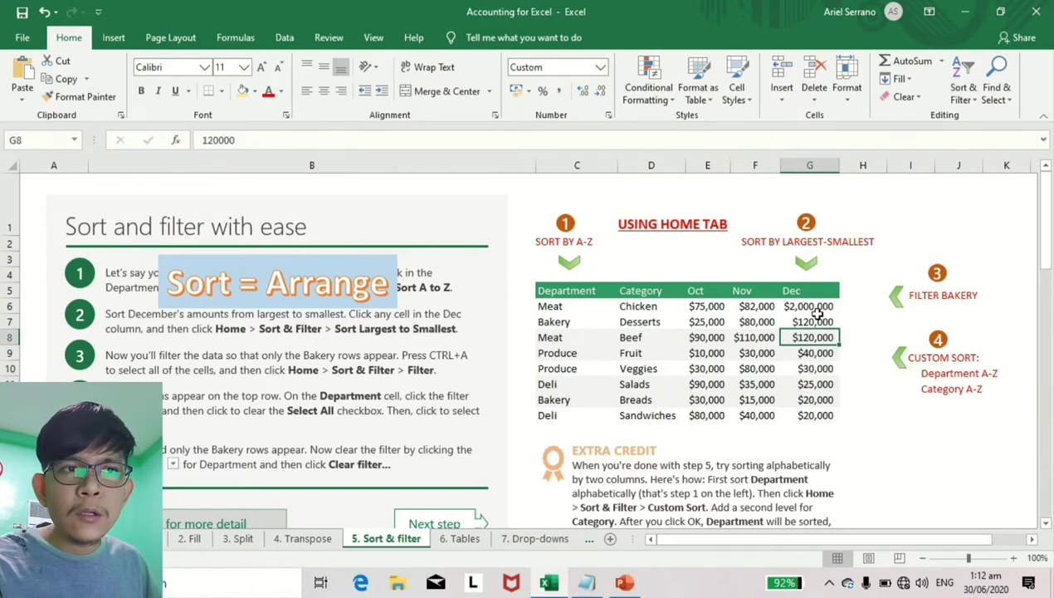
left_click(809, 354)
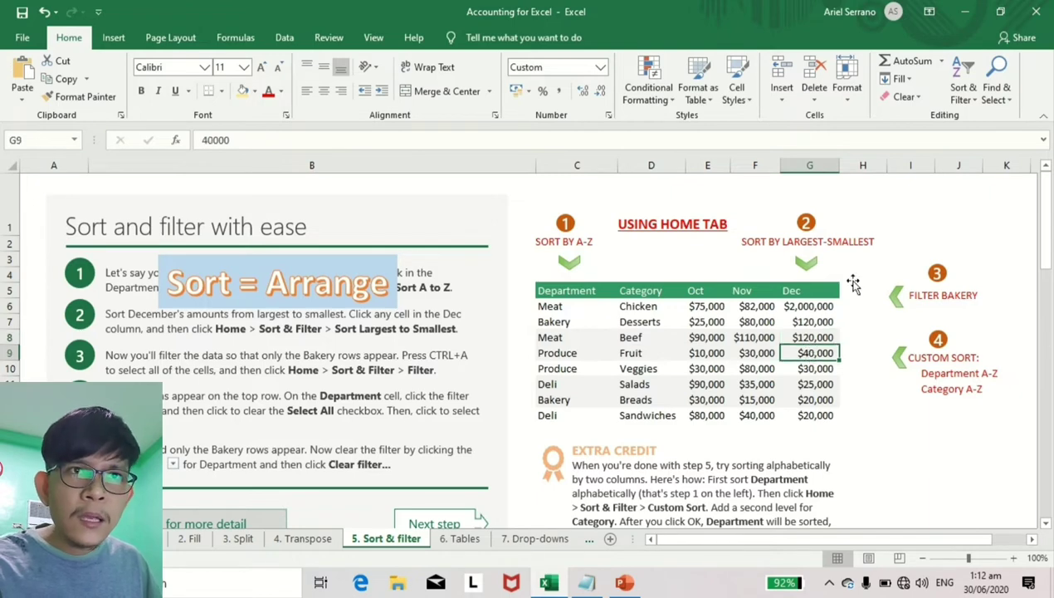
Sort by Dec smallest to largest, confirming $20,000 at top and $2,000,000 at the bottom.
left_click(967, 93)
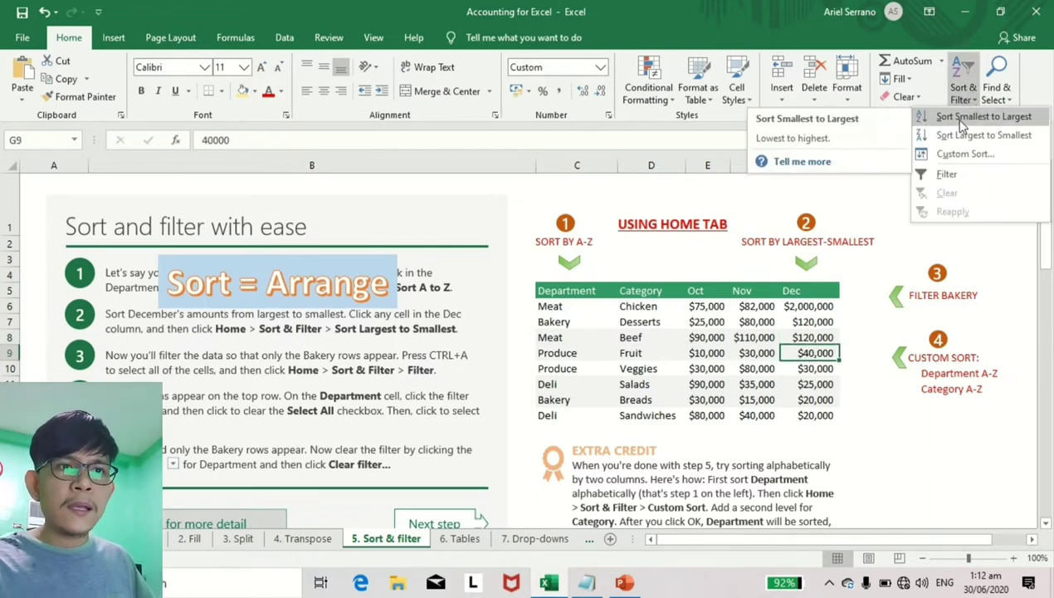
left_click(968, 117)
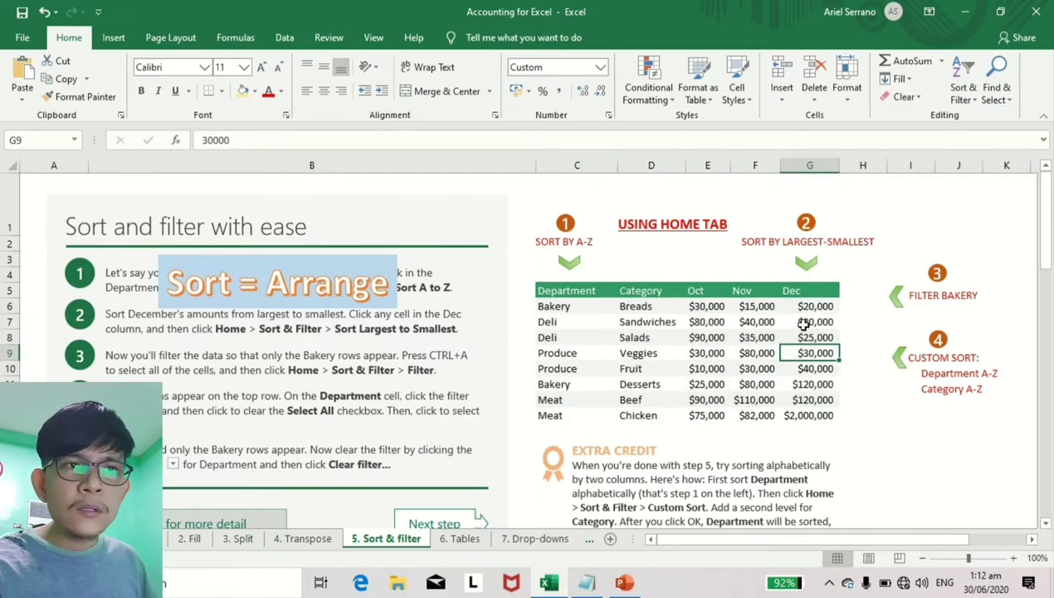
left_click_drag(802, 306, 799, 413)
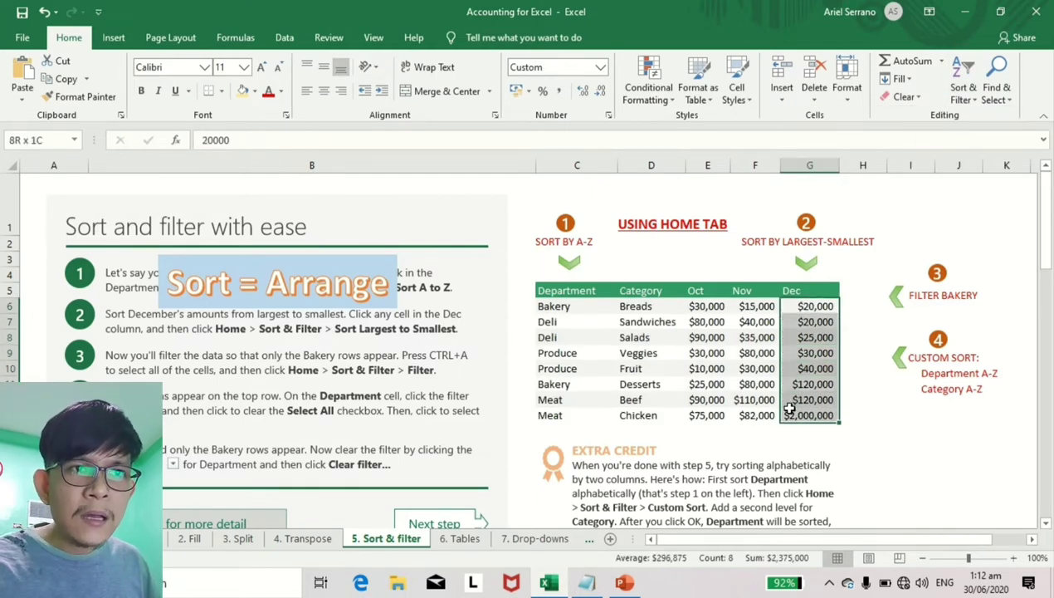
left_click(805, 304)
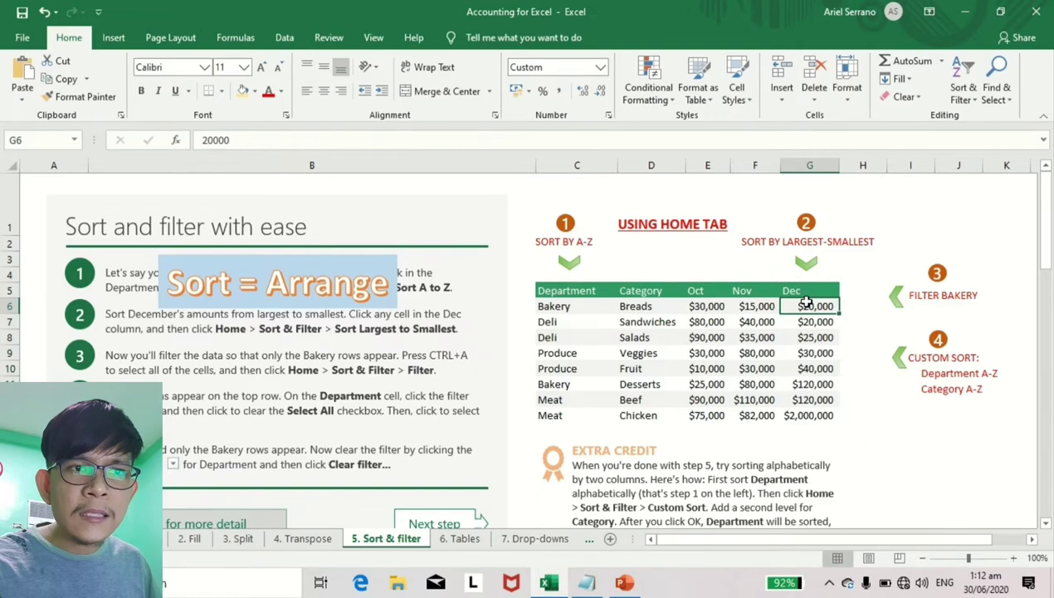
left_click(807, 415)
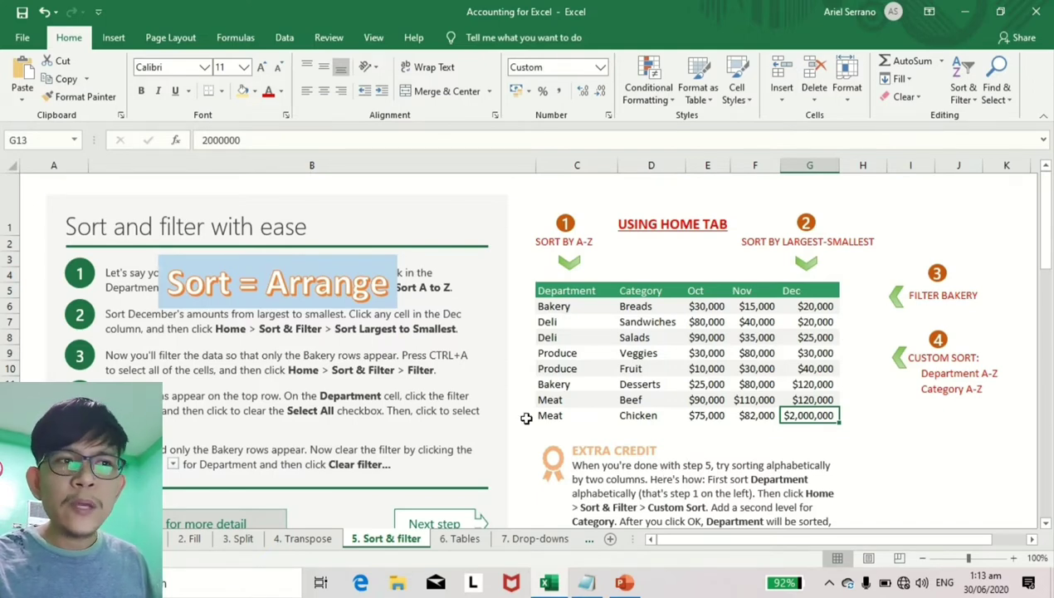
left_click(567, 293)
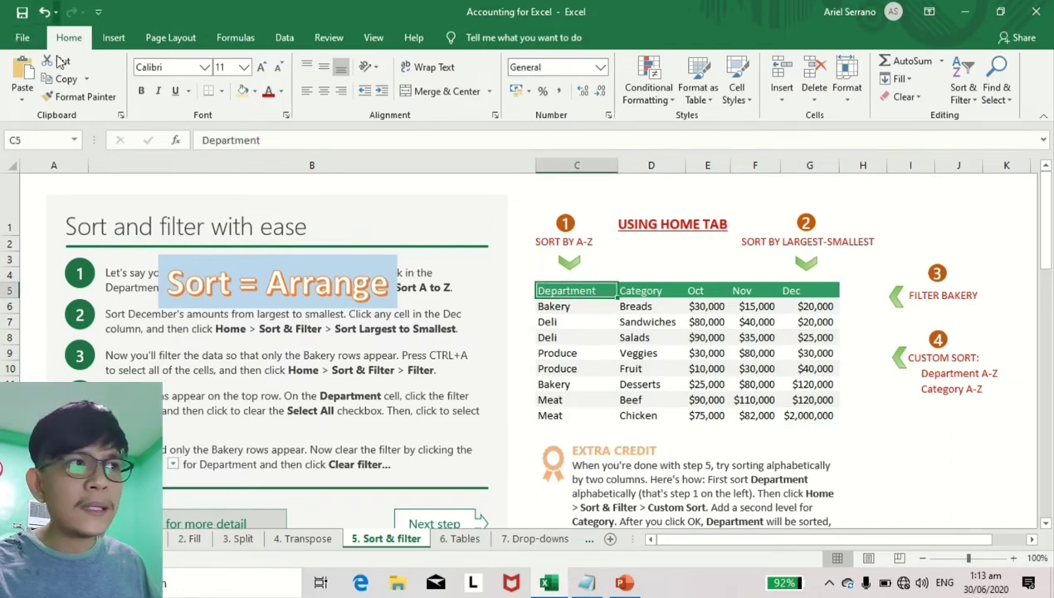
left_click(965, 95)
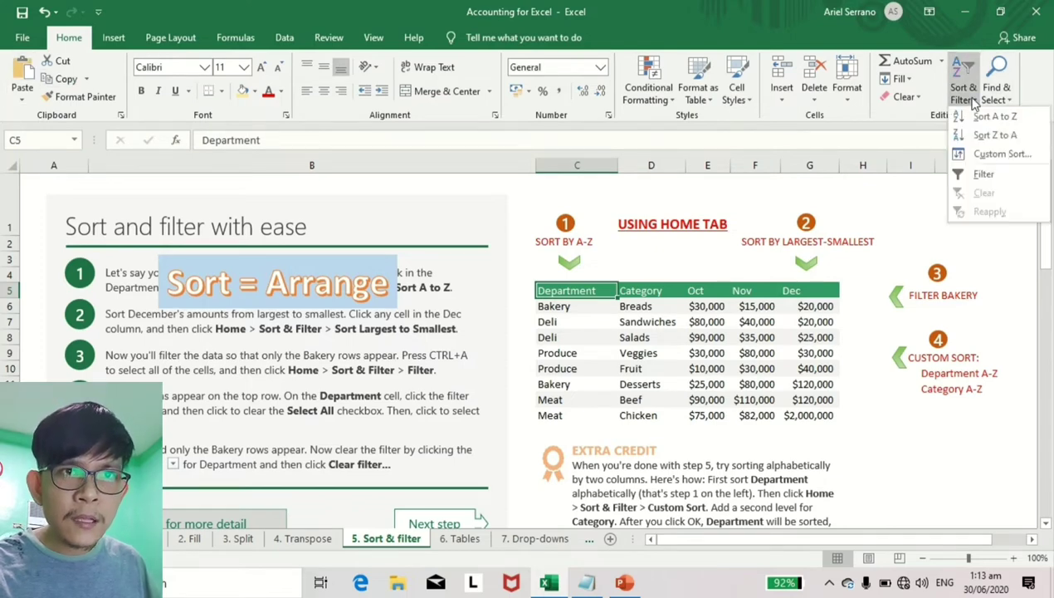
Turn on header filters and filter Department to Bakery, leaving only the Breads and Desserts rows.
left_click(984, 174)
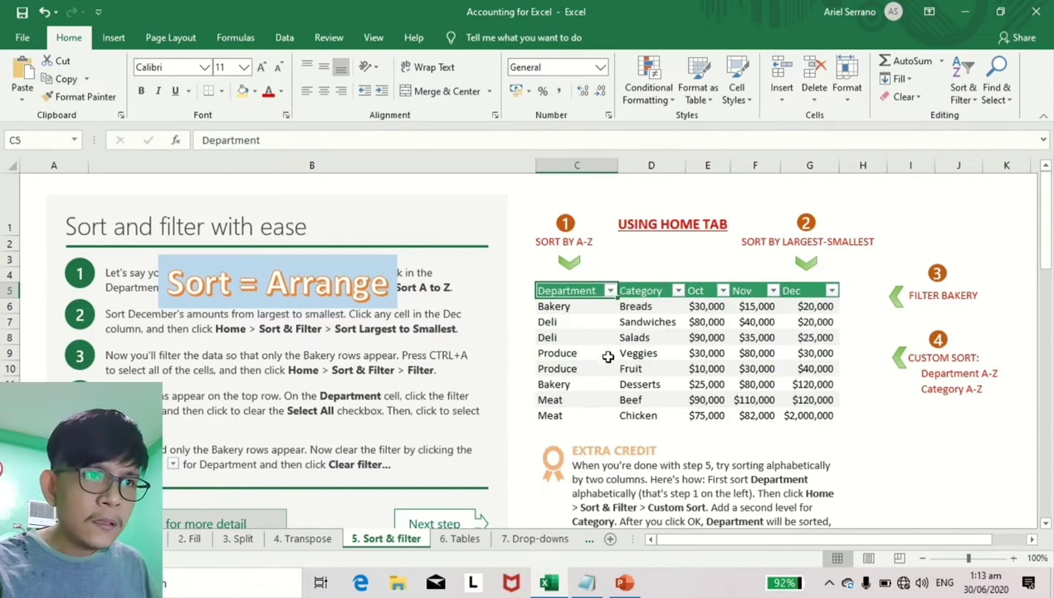
left_click(610, 290)
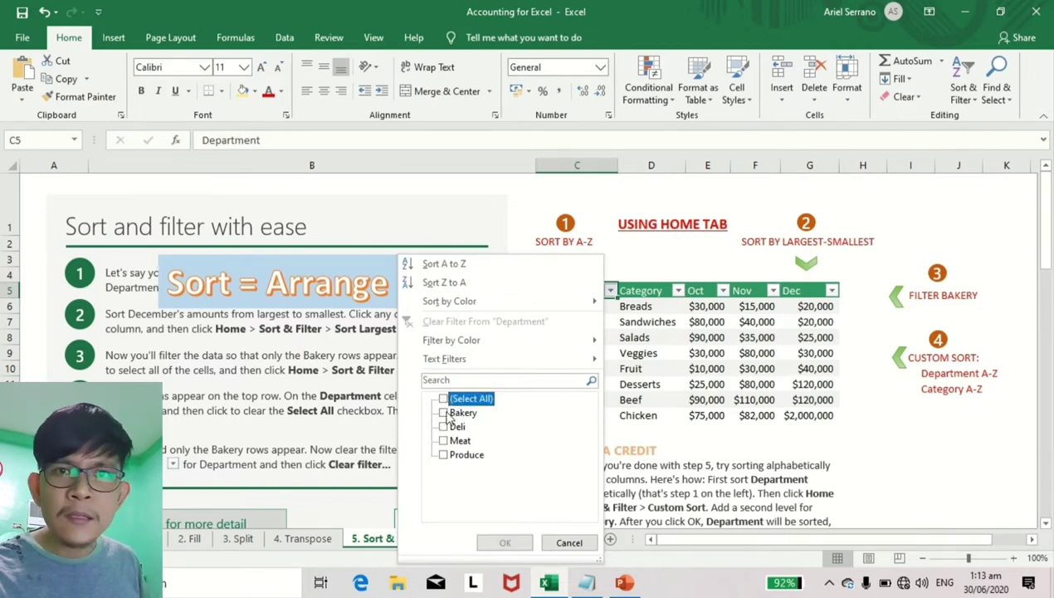
left_click(445, 413)
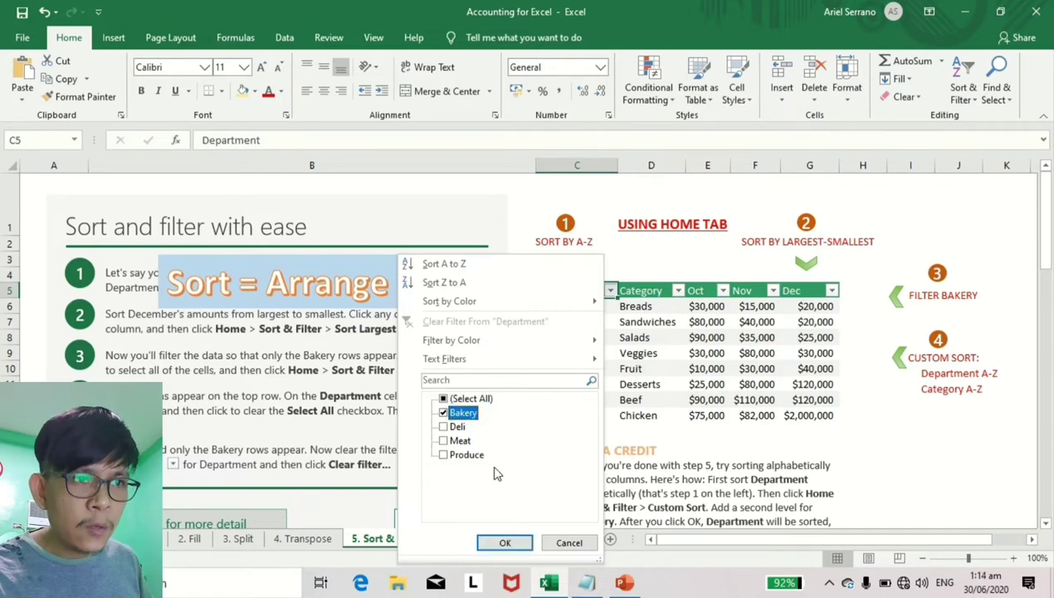
left_click(504, 543)
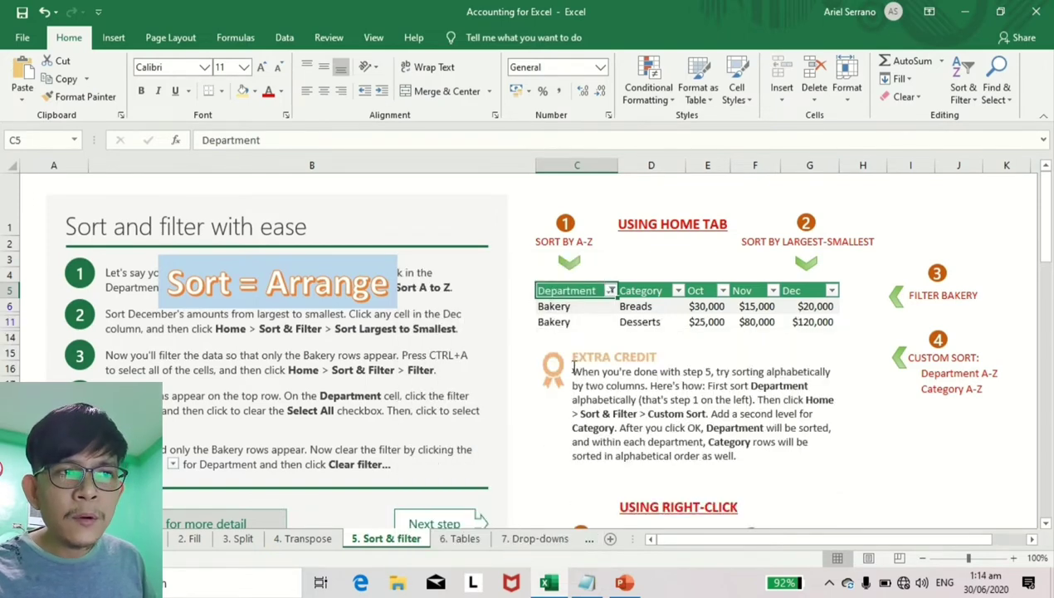
left_click_drag(562, 307, 561, 322)
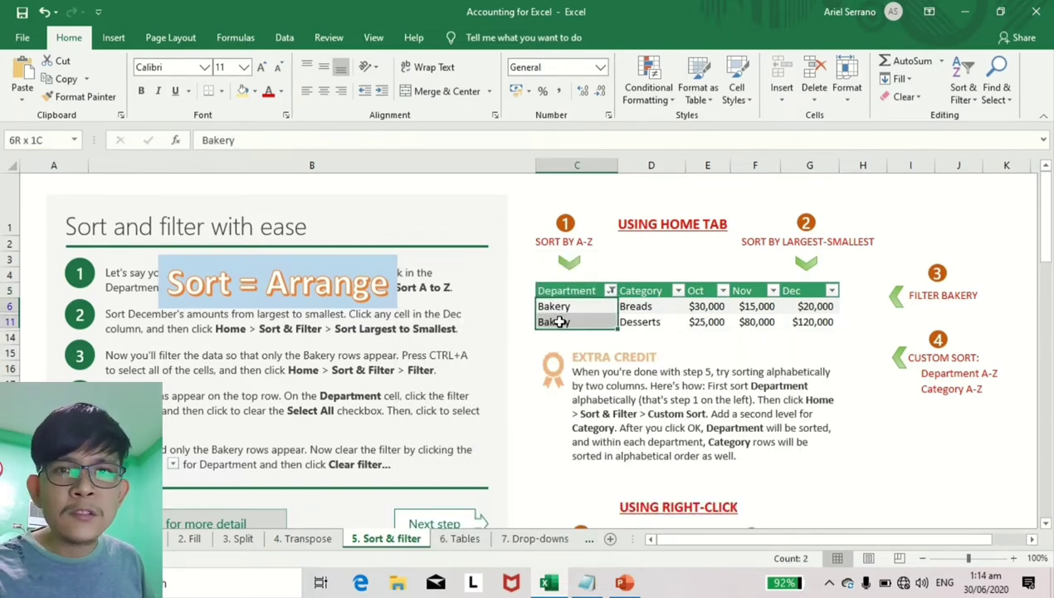
Clear the Bakery filter on Department by checking (Select All), showing all eight sales rows.
left_click(611, 291)
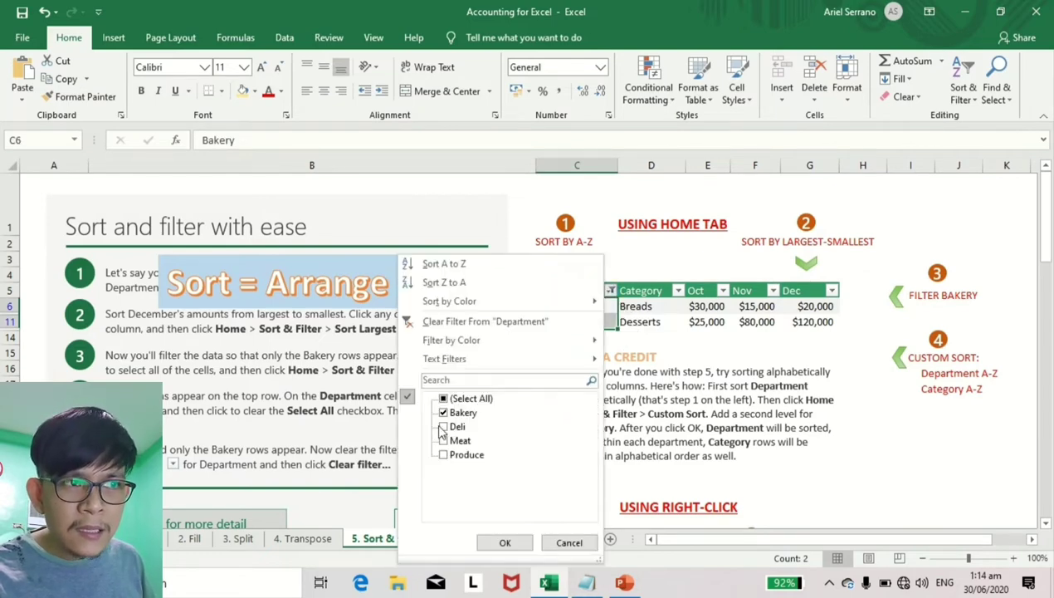
left_click(569, 543)
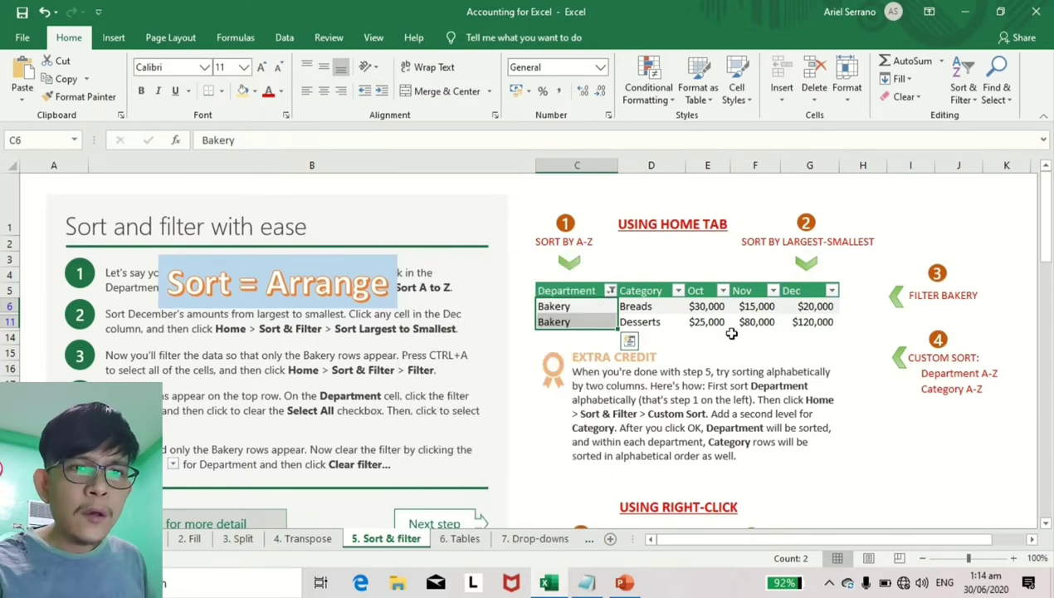
left_click(611, 292)
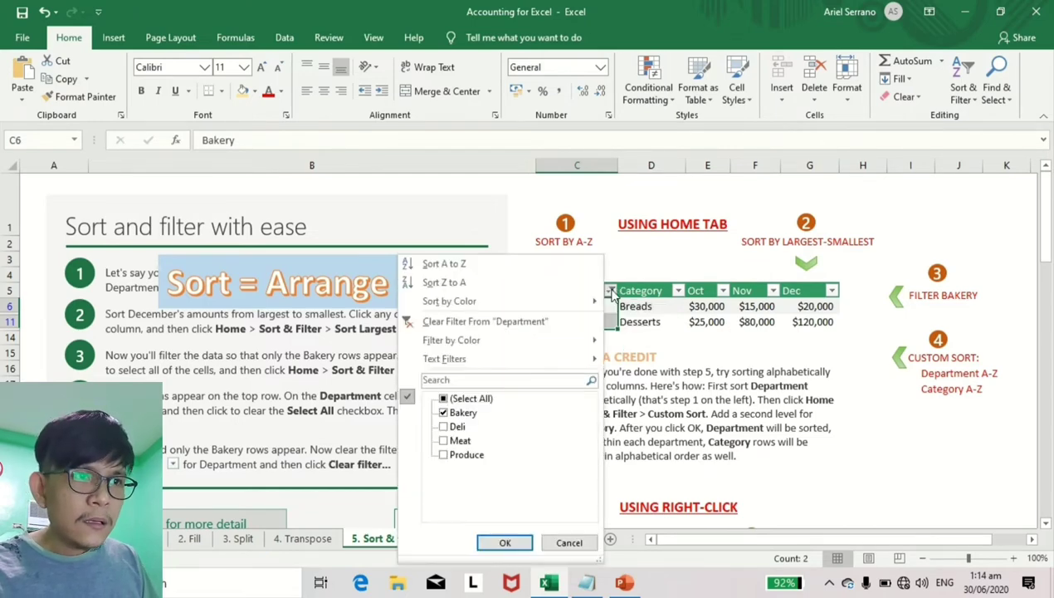
left_click(453, 400)
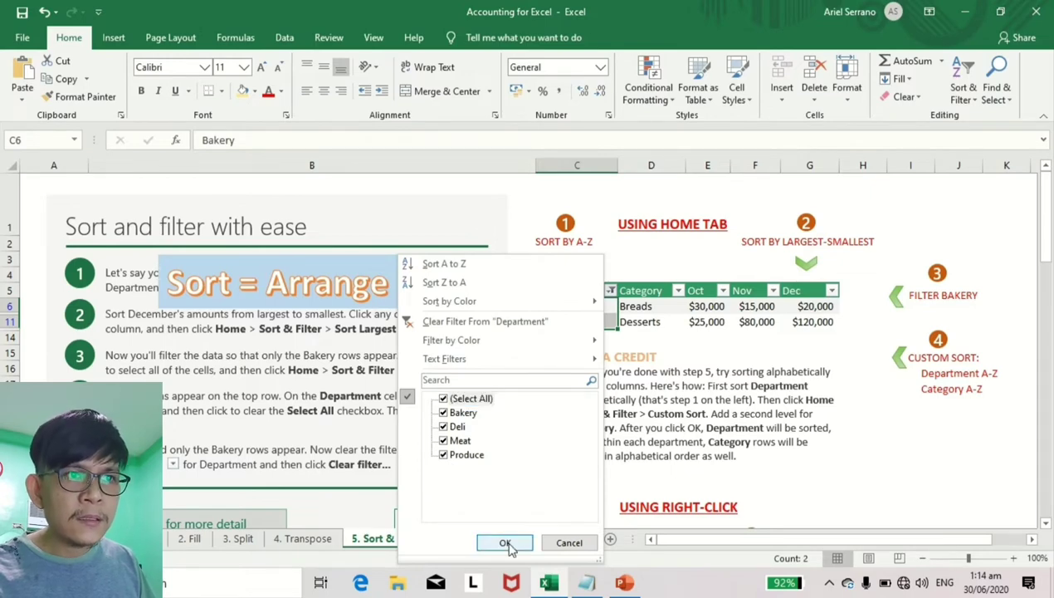
left_click(506, 544)
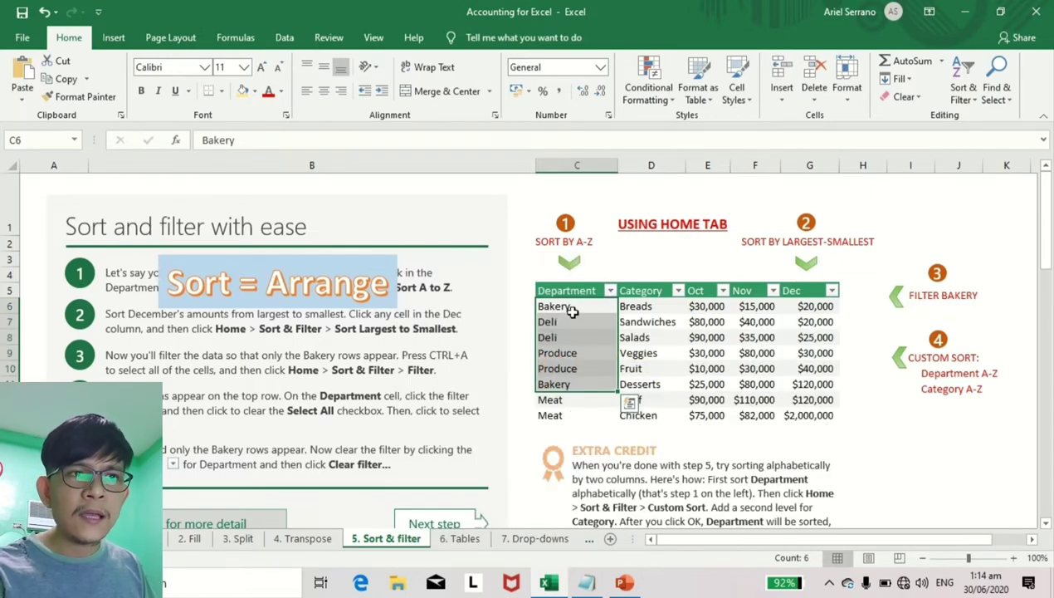
Select a block of the sales table data, then leave cell C7 active.
left_click(702, 337)
left_click_drag(577, 306, 793, 409)
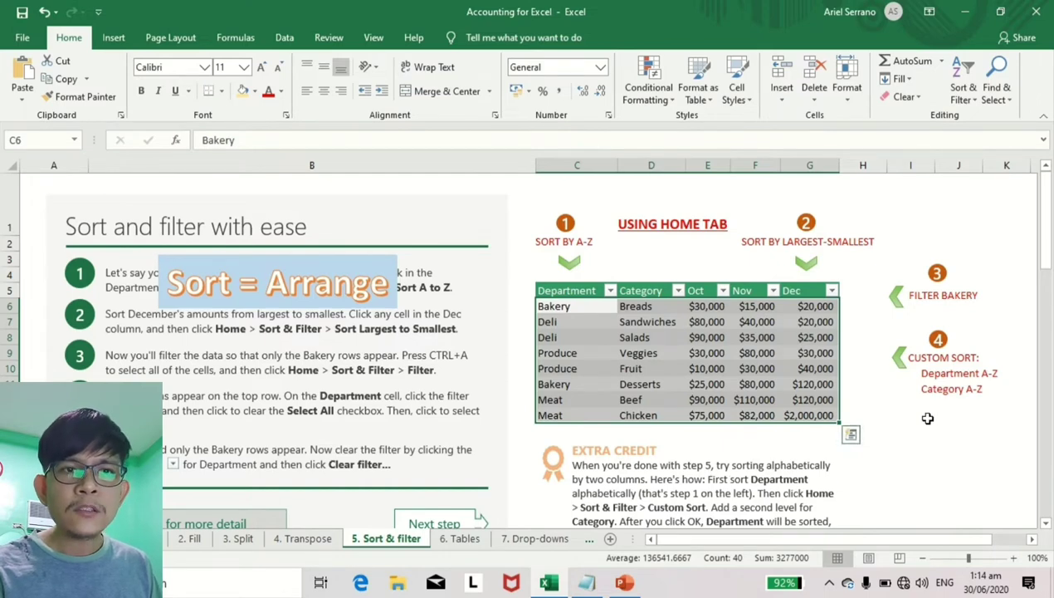
left_click(588, 321)
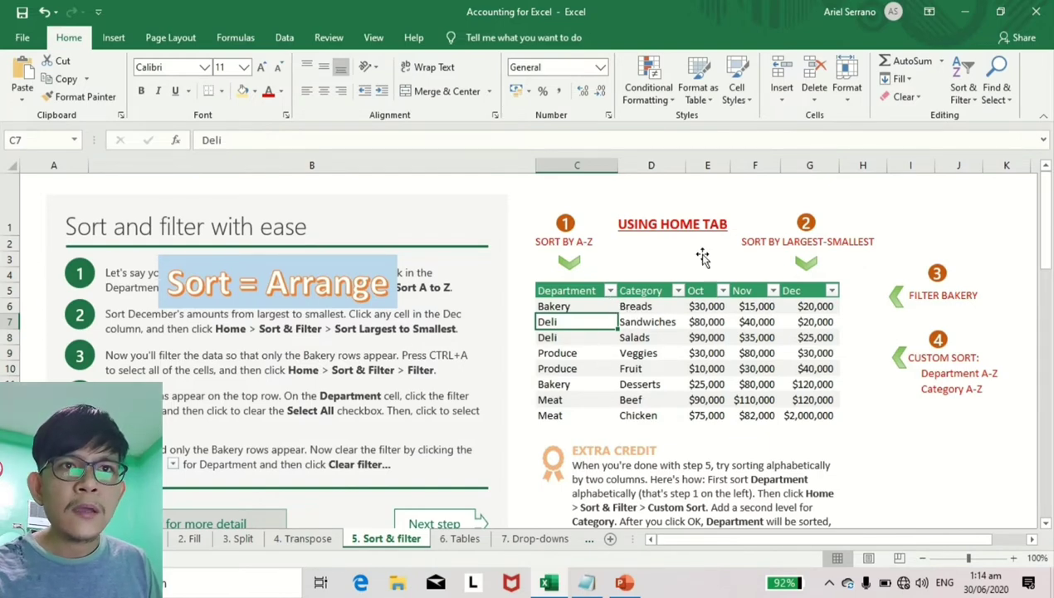
left_click(969, 103)
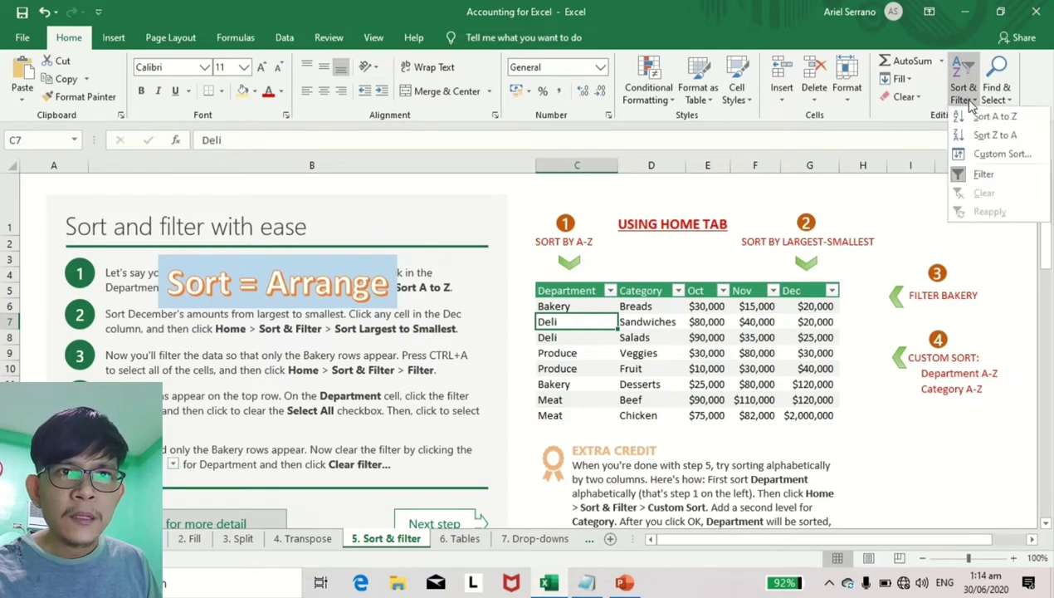
Custom-sort the sales table by Department A to Z, then by Category A to Z.
left_click(979, 158)
left_click_drag(401, 170, 343, 189)
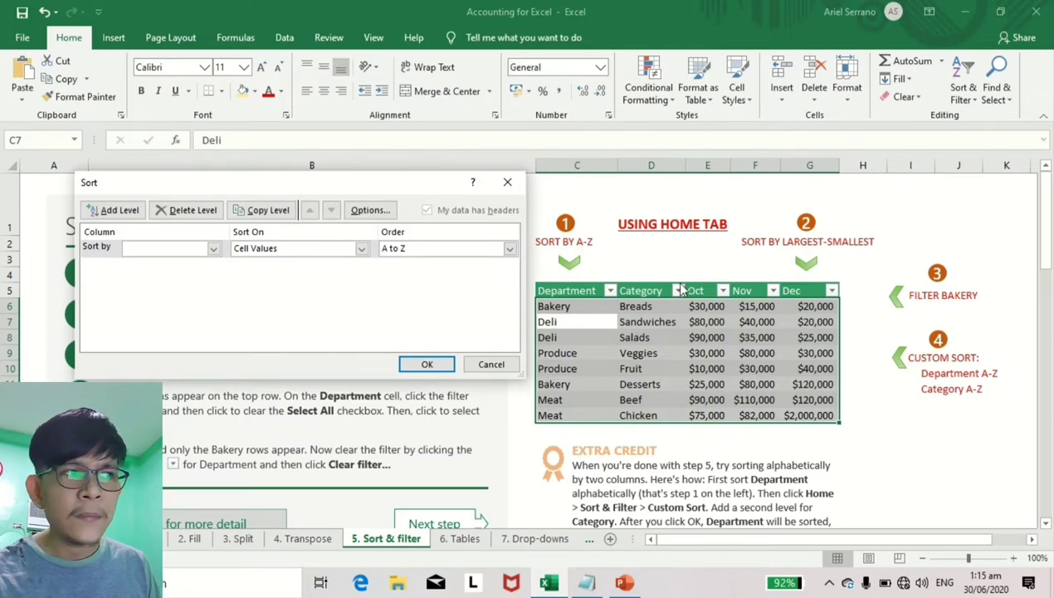
left_click(193, 210)
left_click(122, 214)
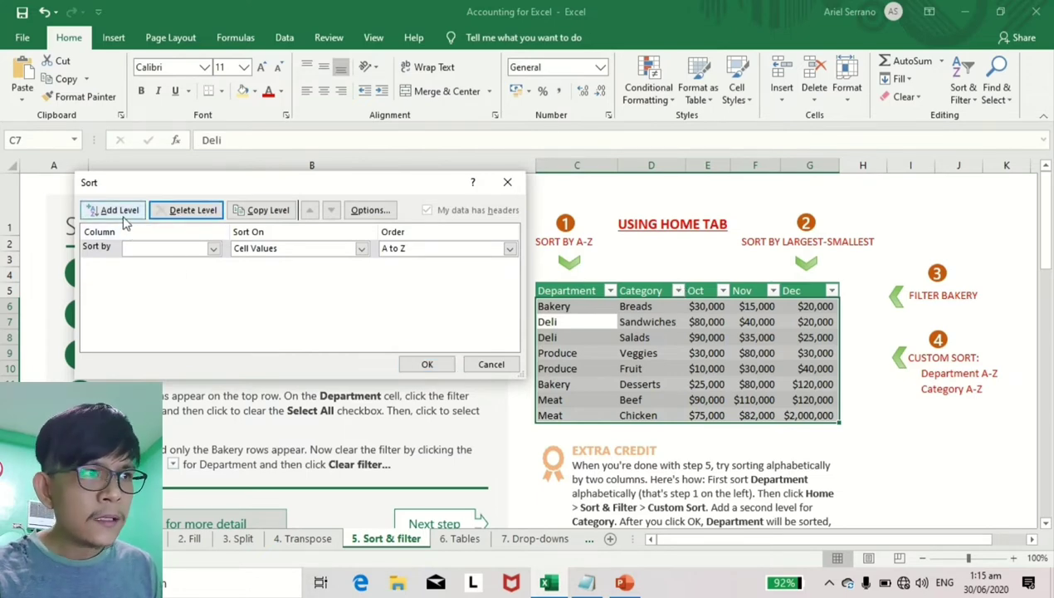
left_click(214, 249)
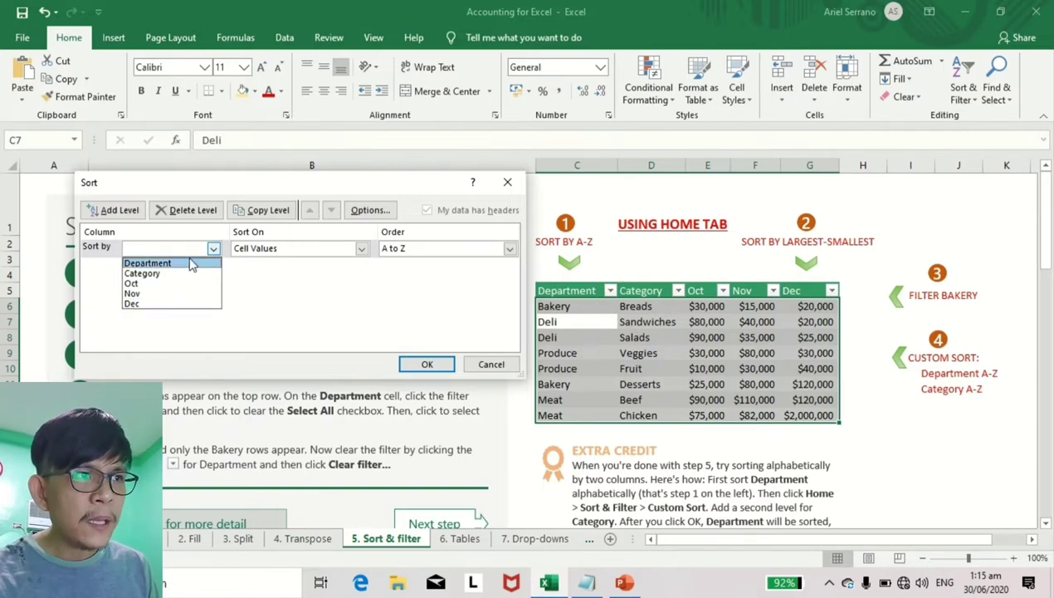
left_click(148, 263)
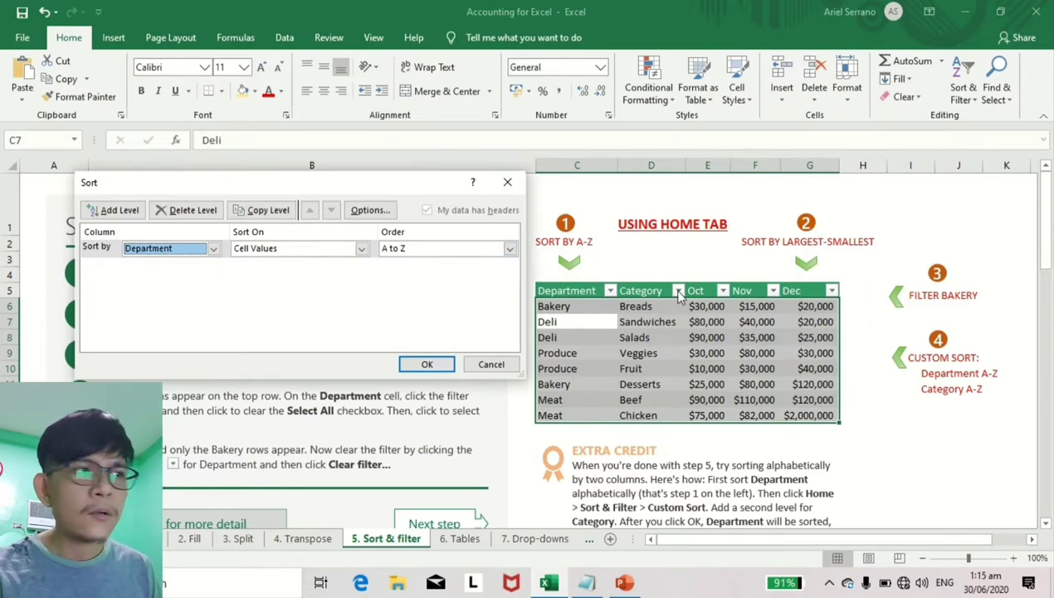
left_click(107, 211)
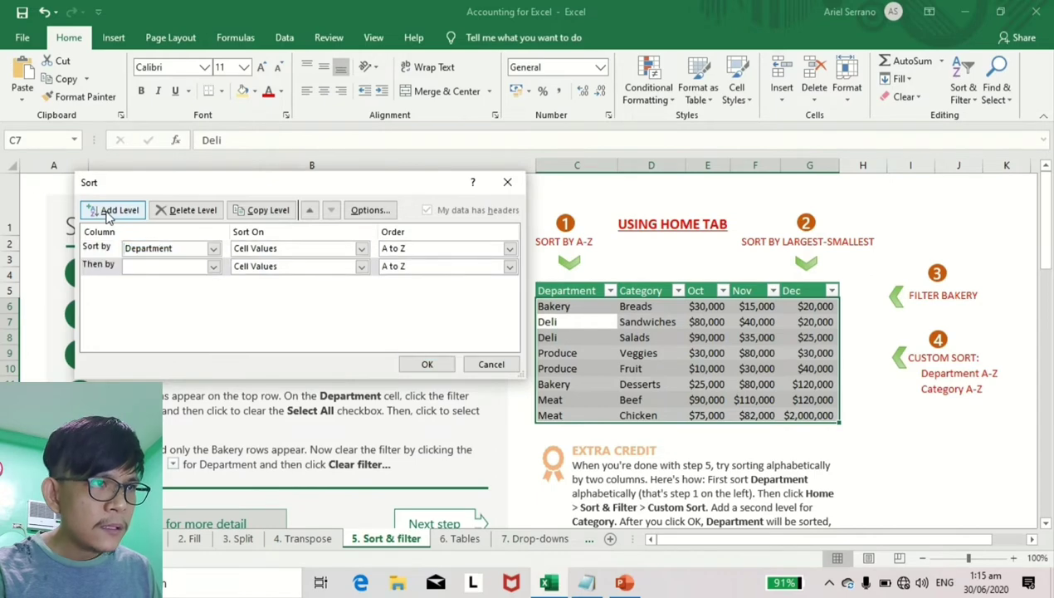
left_click(213, 267)
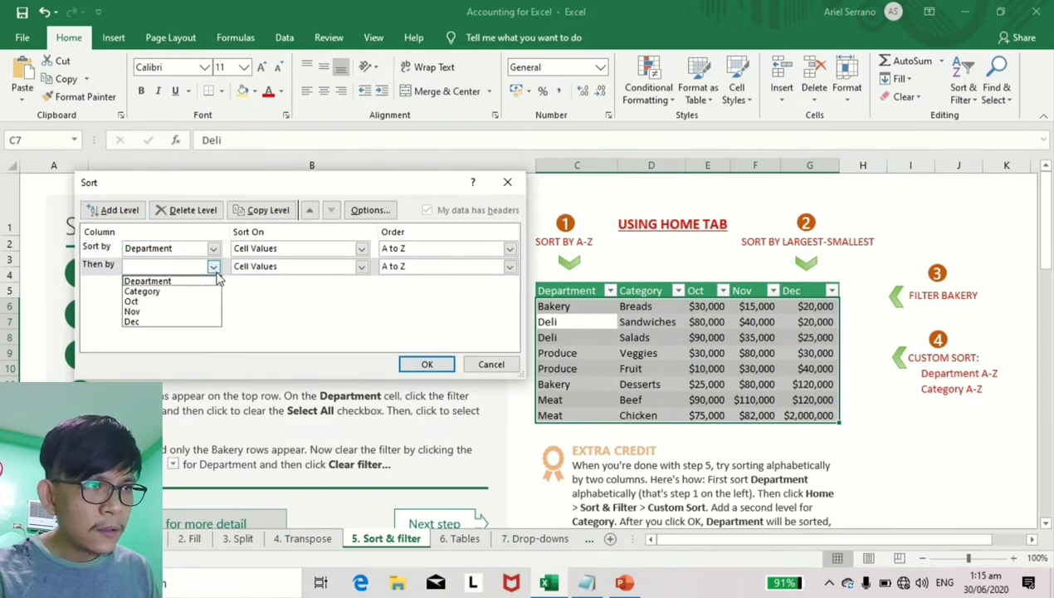
left_click(162, 293)
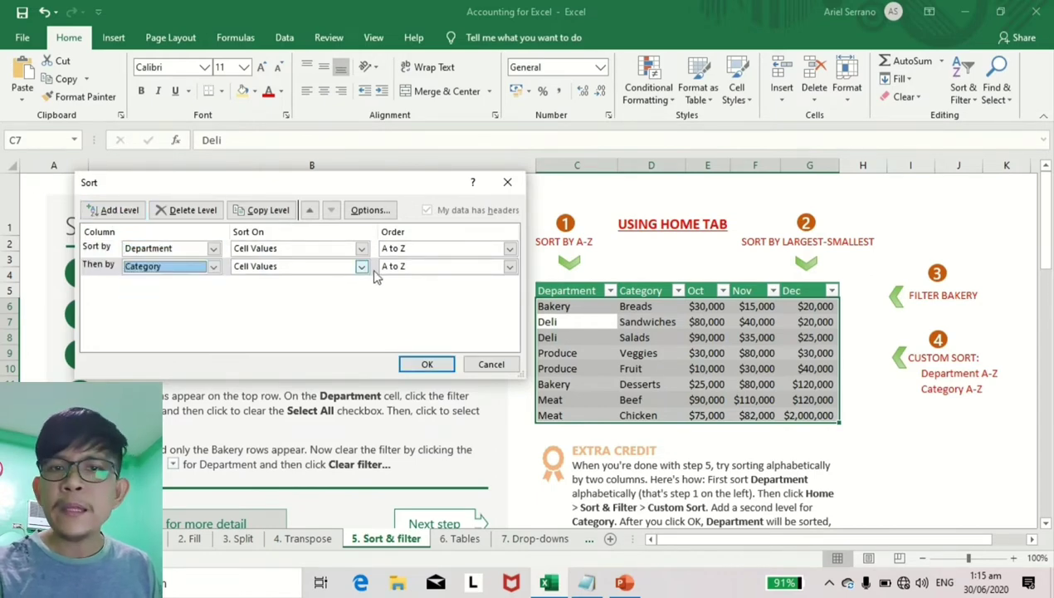
left_click(434, 366)
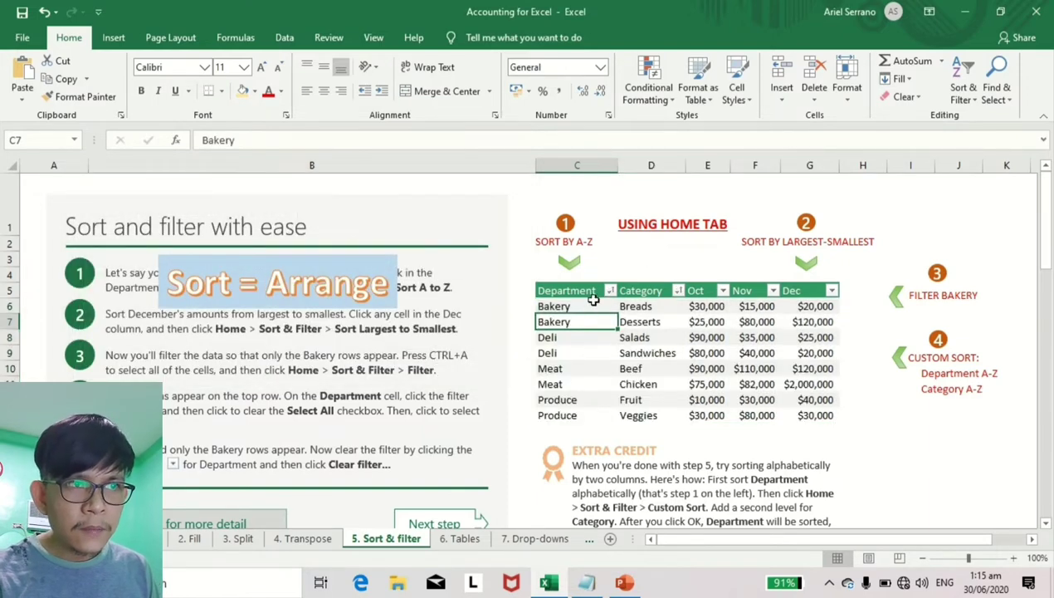
left_click_drag(588, 288, 602, 408)
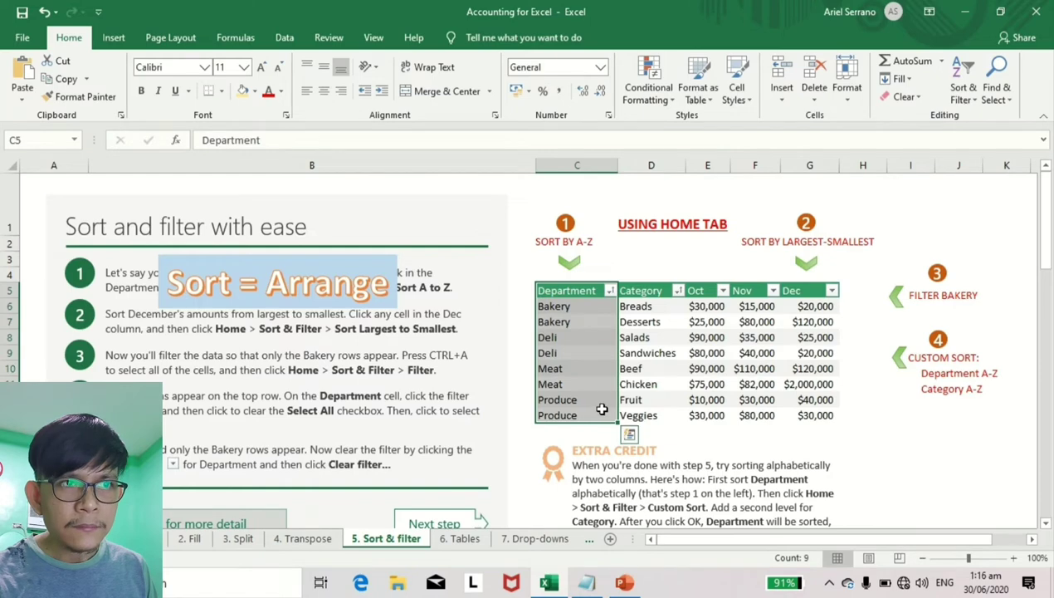
left_click_drag(644, 290, 664, 405)
left_click_drag(585, 306, 580, 320)
left_click(650, 306)
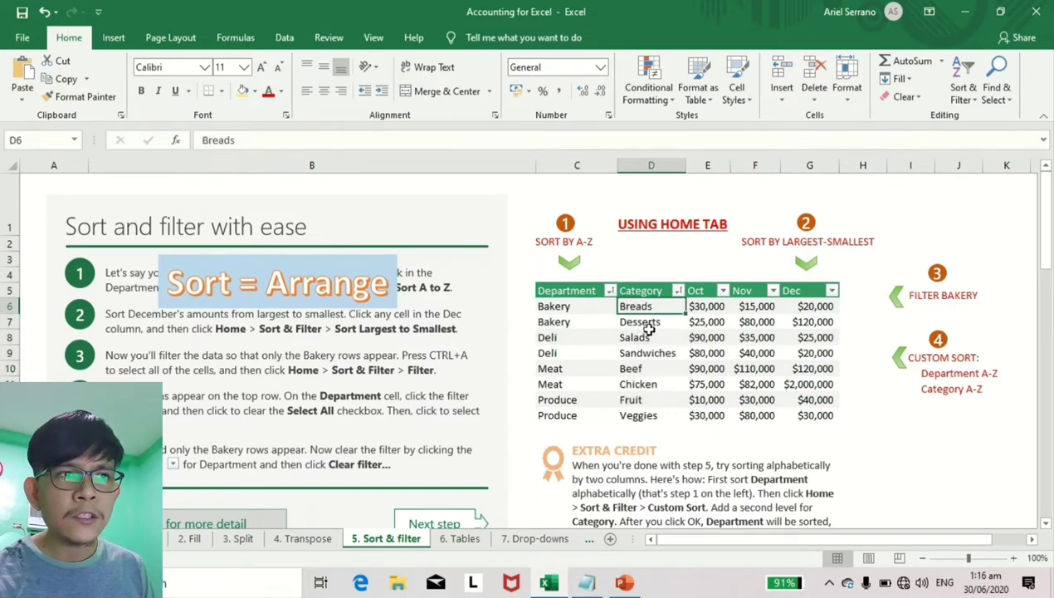
left_click(652, 331)
left_click_drag(578, 337, 584, 356)
left_click(665, 339)
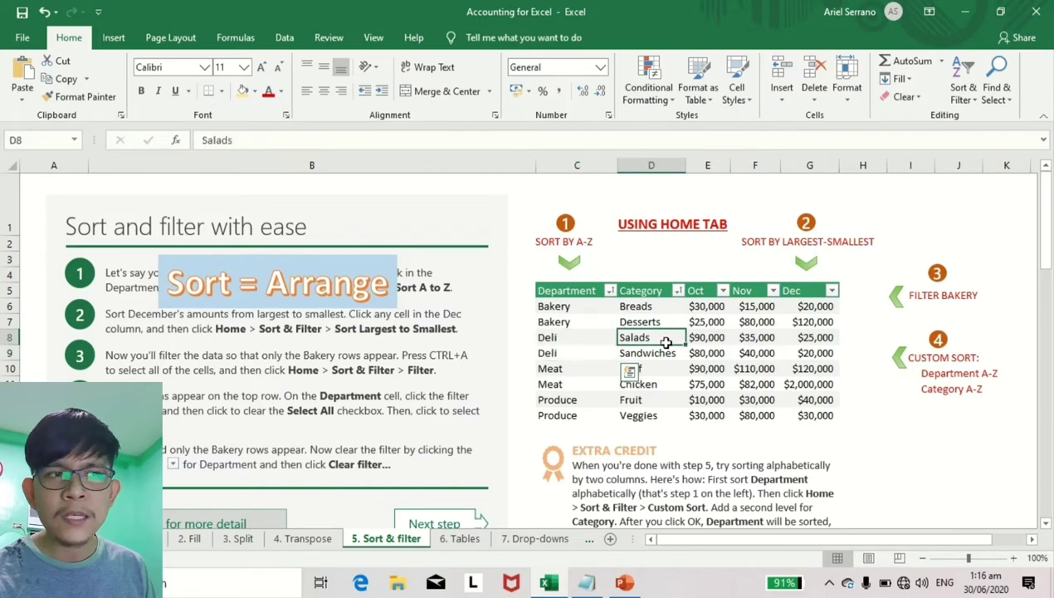
left_click_drag(665, 342, 667, 350)
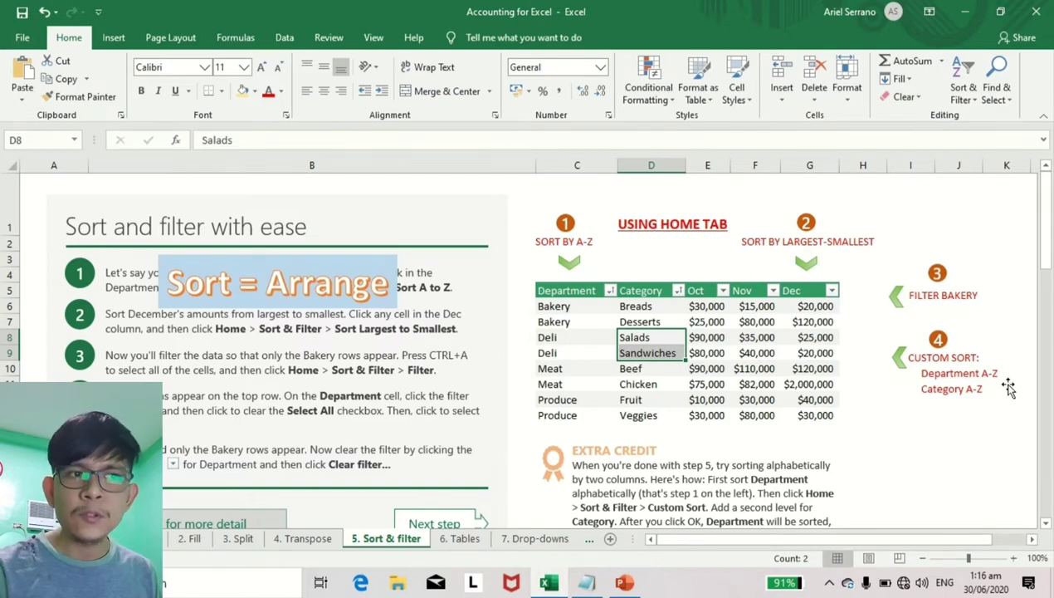
left_click(871, 429)
scroll(894, 409, "down", 4)
Zoom in on the 'Sort by date, or by color even' expense table and inspect its Hotel amounts.
scroll(893, 411, "up", 4)
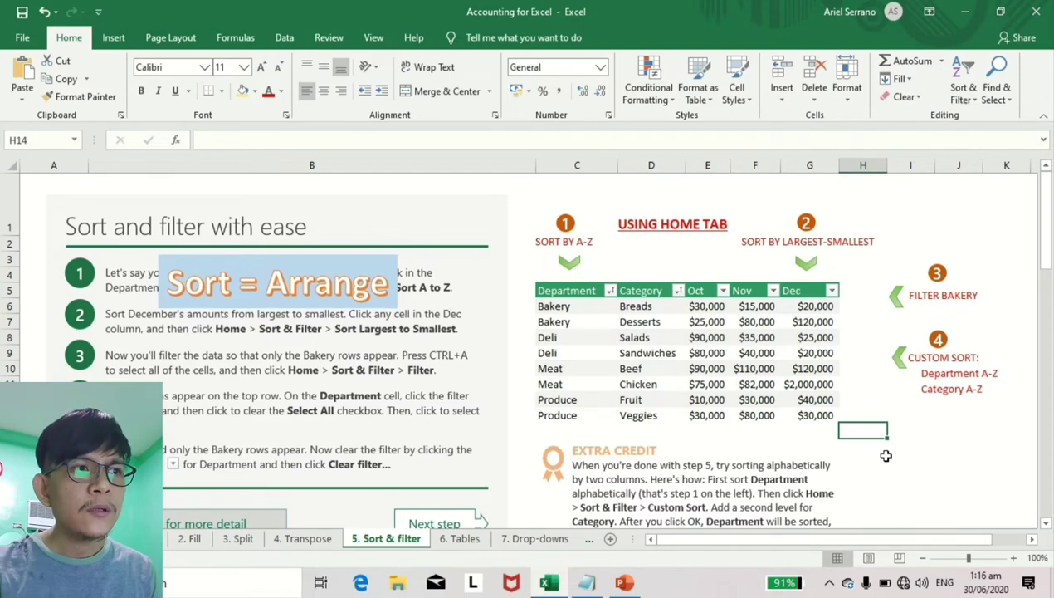
scroll(886, 455, "down", 2)
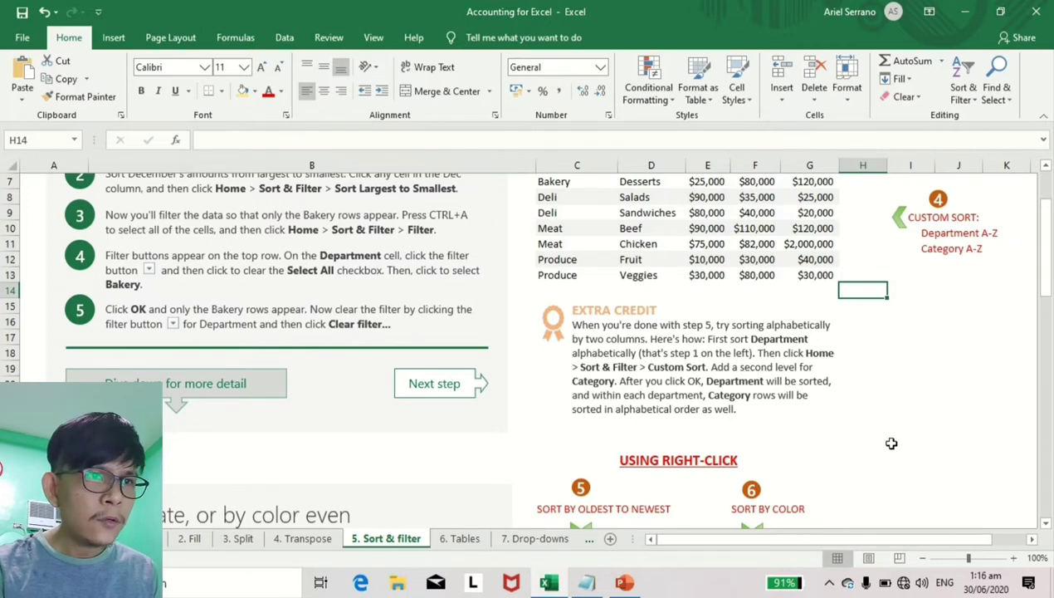
scroll(891, 444, "down", 3)
scroll(894, 443, "down", 2)
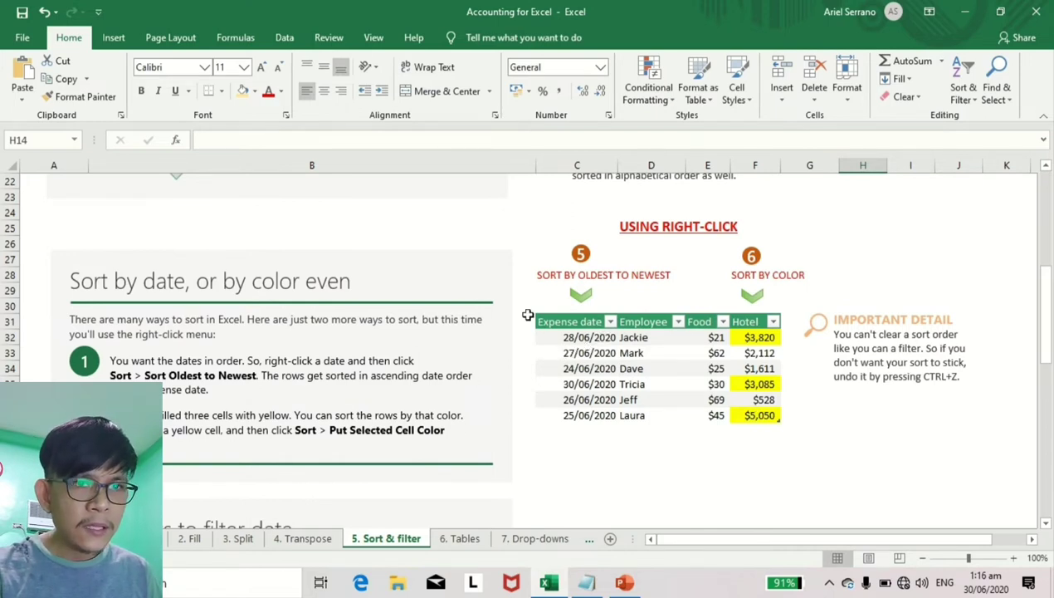
left_click(1013, 558)
left_click(1013, 558)
left_click(1014, 558)
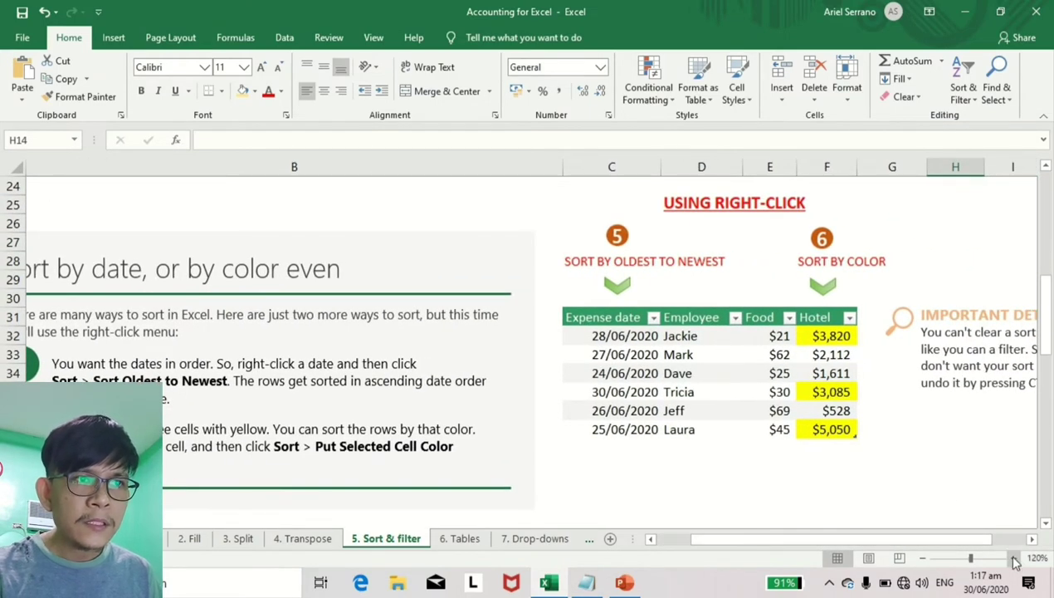
left_click_drag(606, 318, 834, 427)
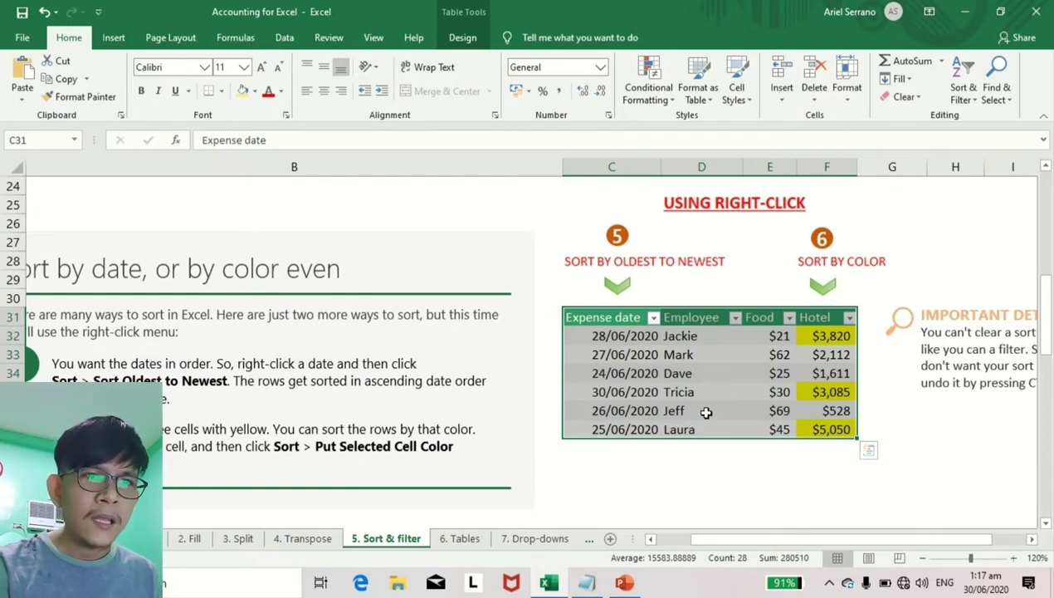
left_click_drag(812, 337, 812, 426)
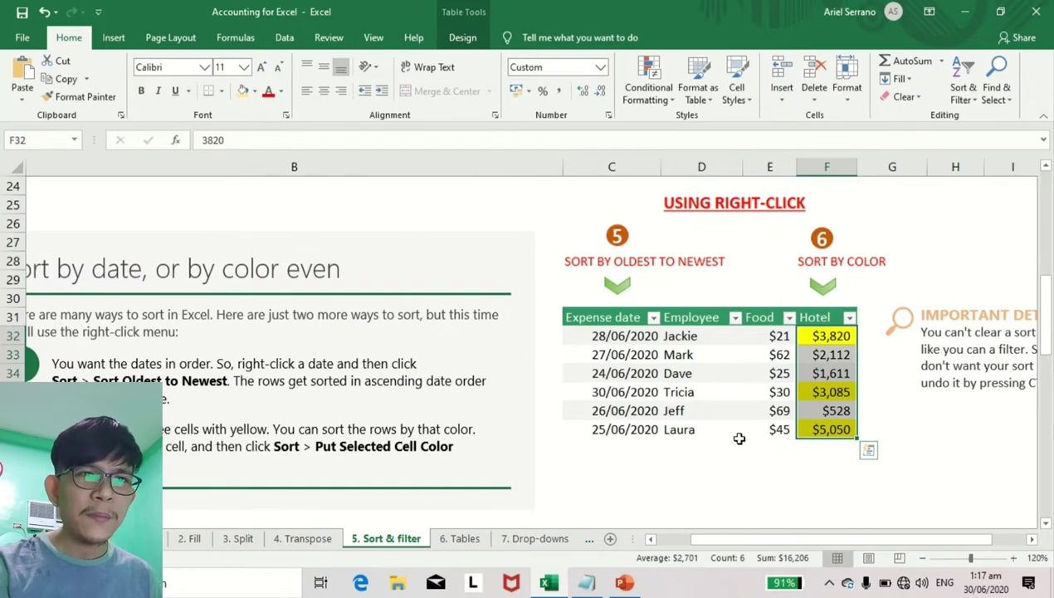
left_click(824, 354)
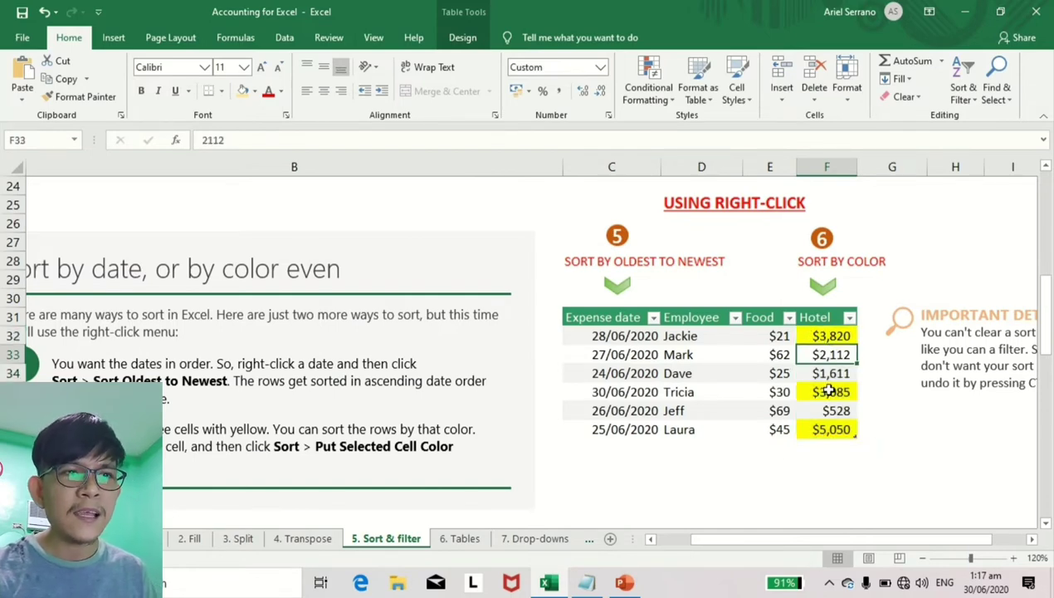
left_click(820, 392)
key("ctrl+a")
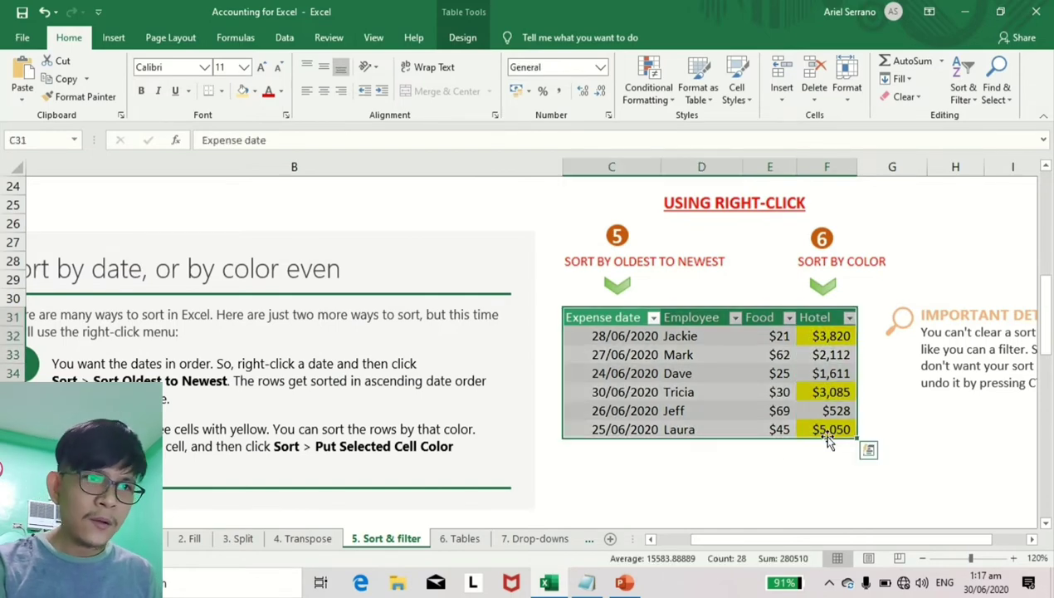
left_click(768, 467)
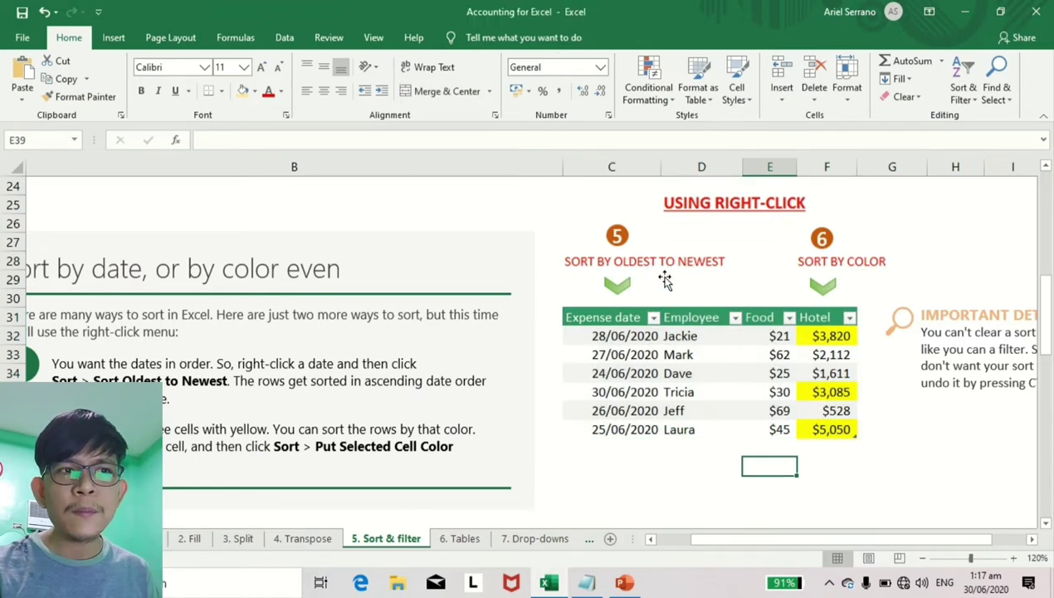
Click through the unordered Expense date cells, ending on the 24/06/2020 date.
left_click(621, 374)
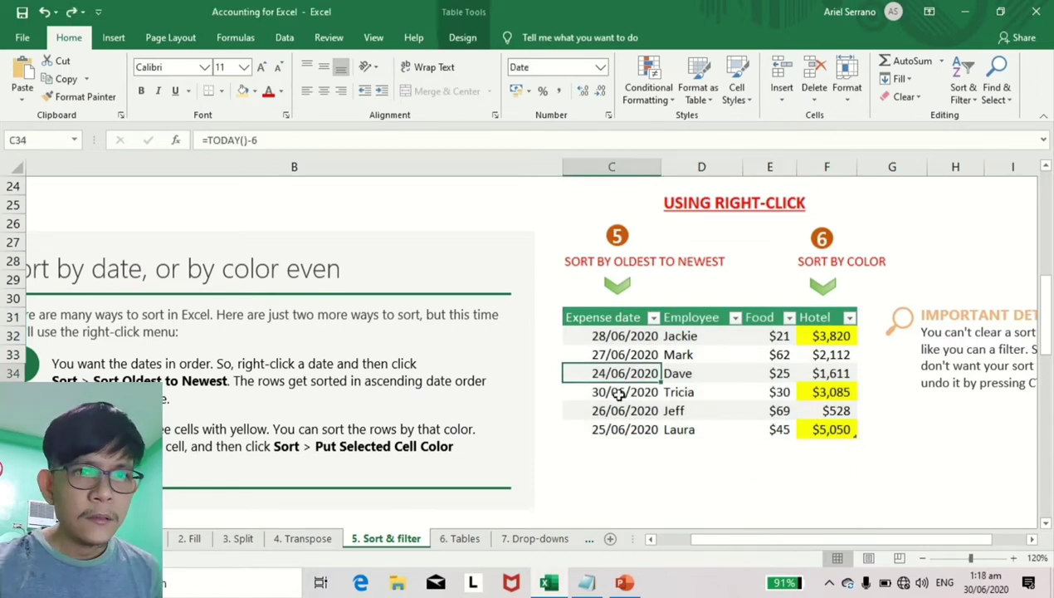
left_click(621, 393)
left_click(629, 374)
left_click(646, 348)
left_click(635, 336)
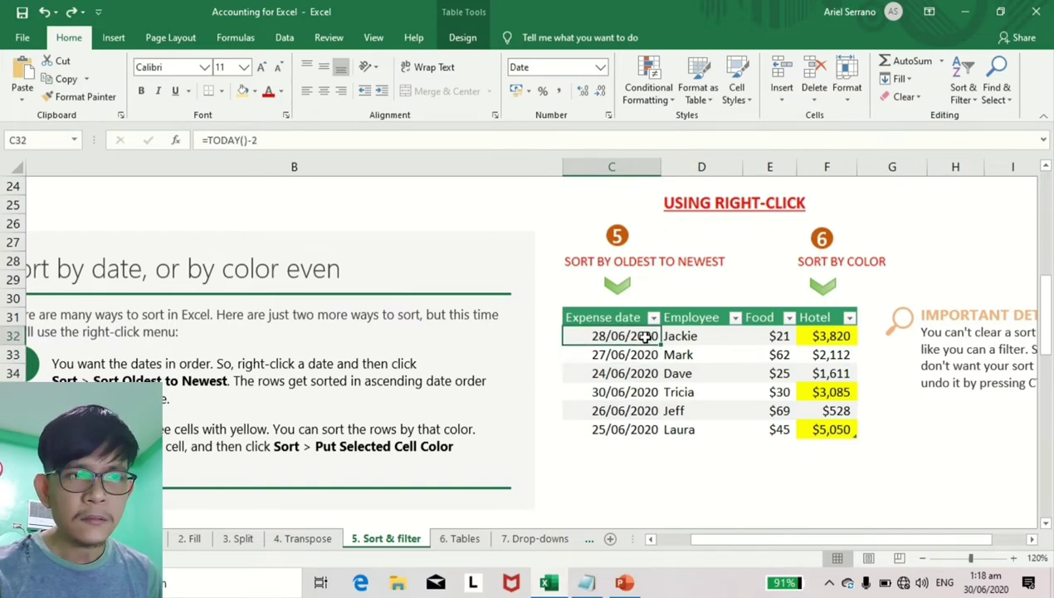
left_click(618, 374)
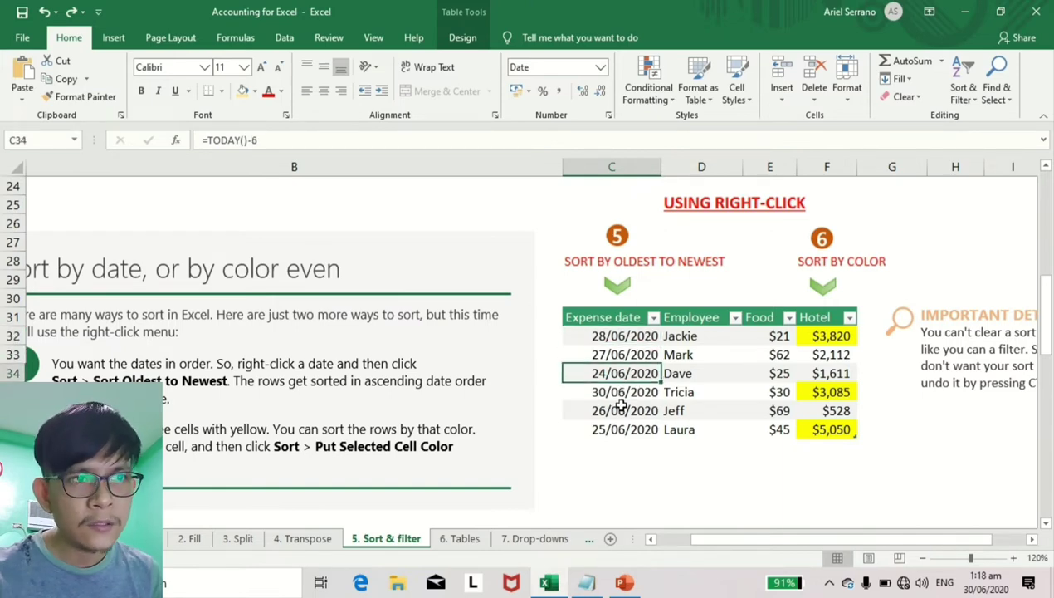
left_click(635, 337)
left_click(622, 432)
left_click(627, 375)
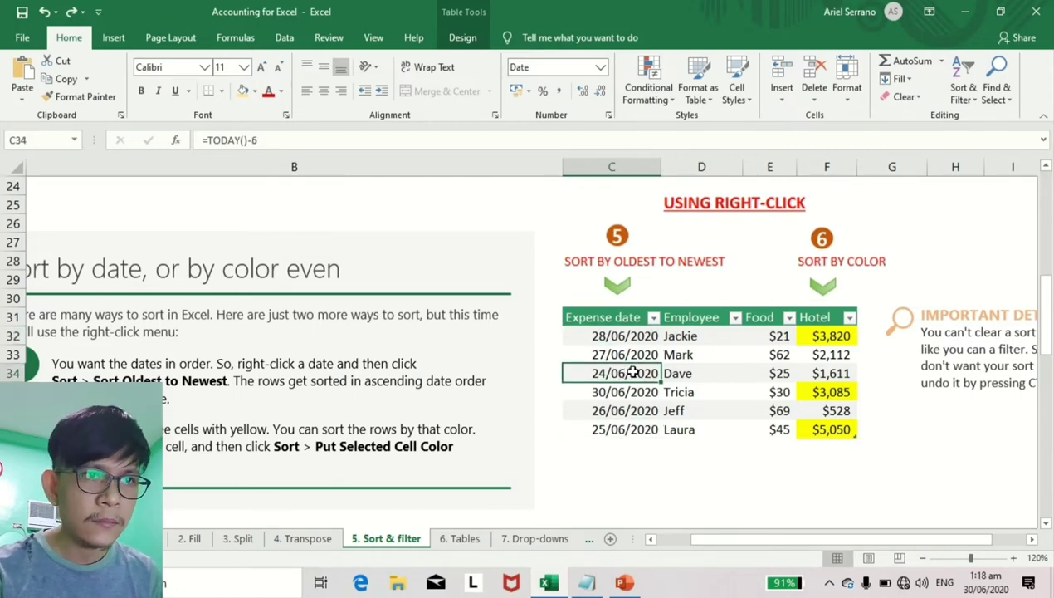
right_click(634, 373)
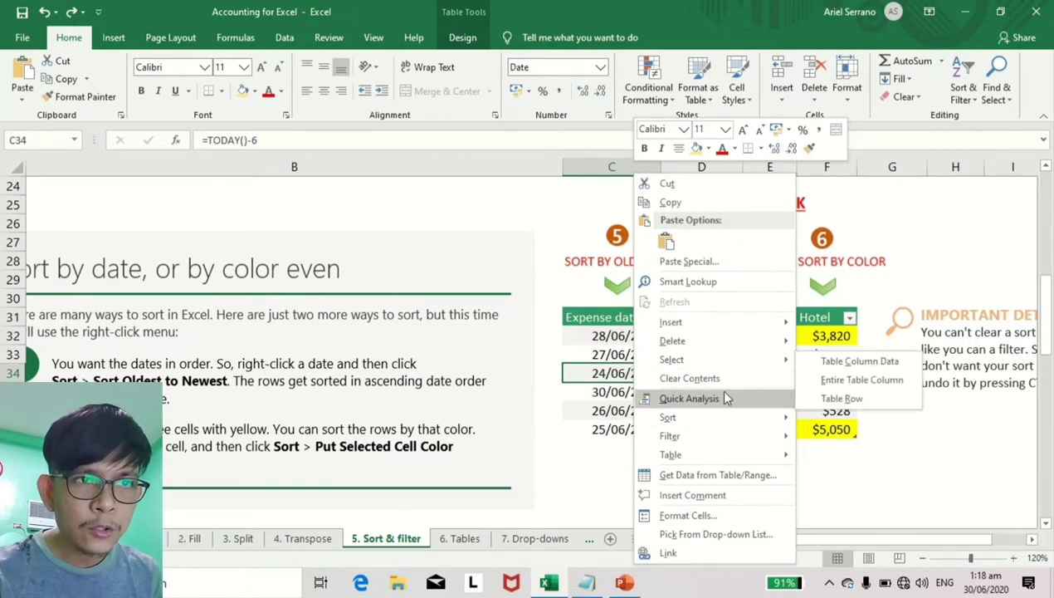
Sort the expense rows by Expense date, oldest to newest, from 24/06/2020 to 30/06/2020.
mouse_move(750, 417)
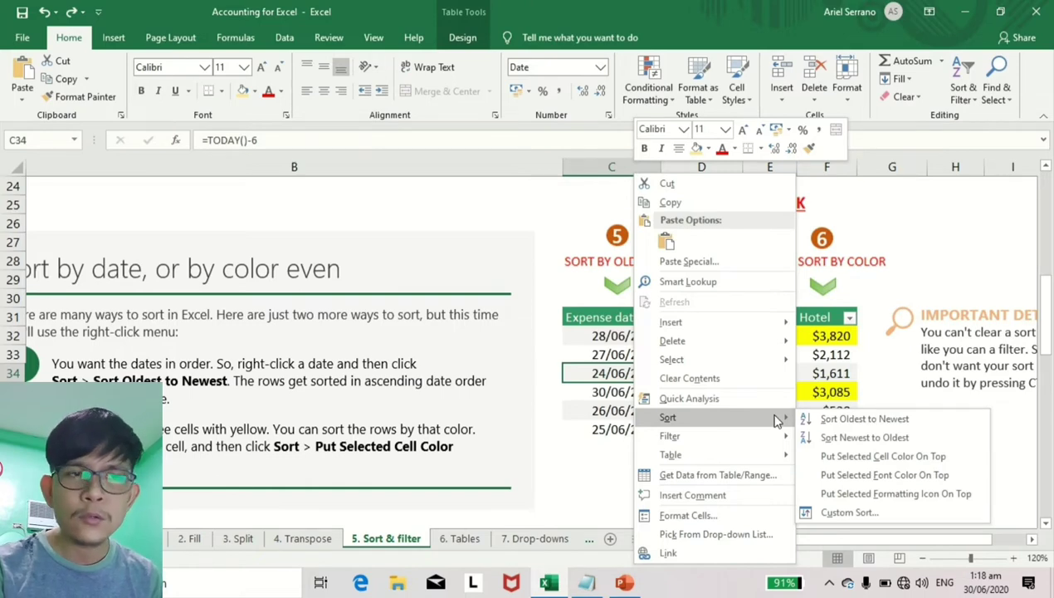
left_click(867, 421)
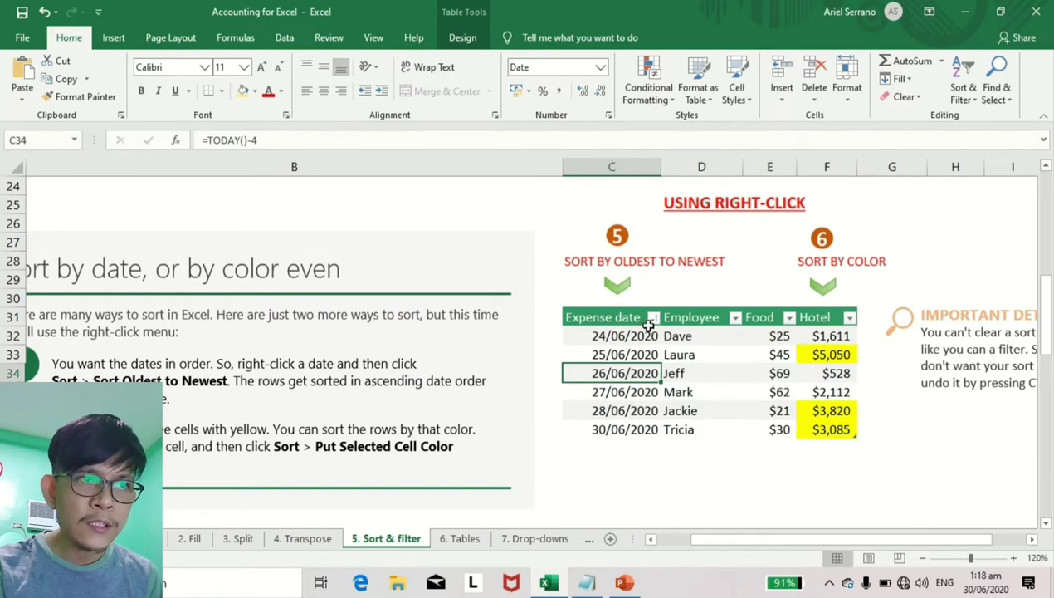
left_click_drag(629, 336, 631, 430)
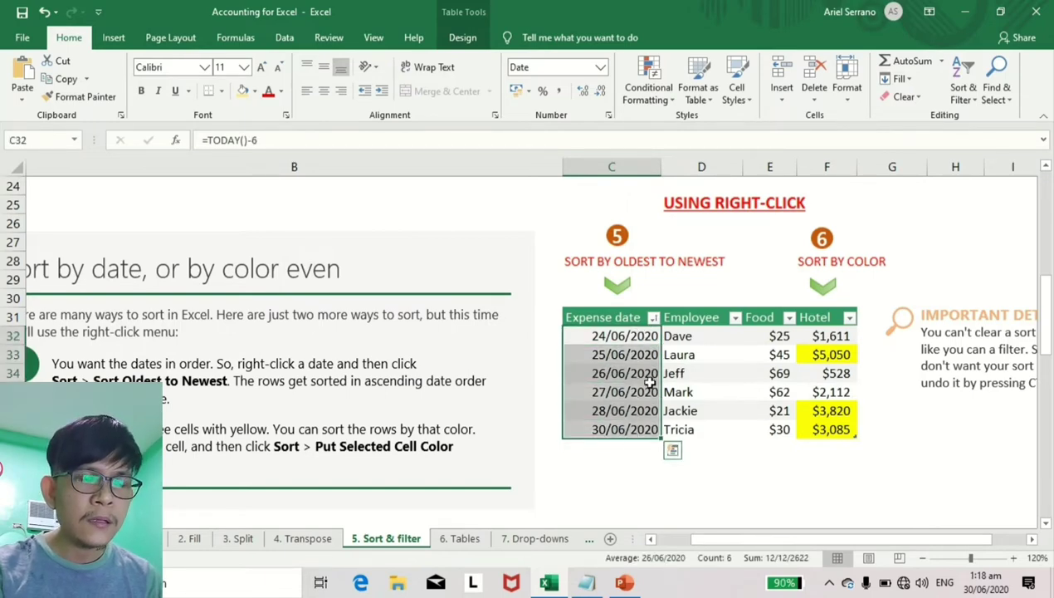
left_click(629, 336)
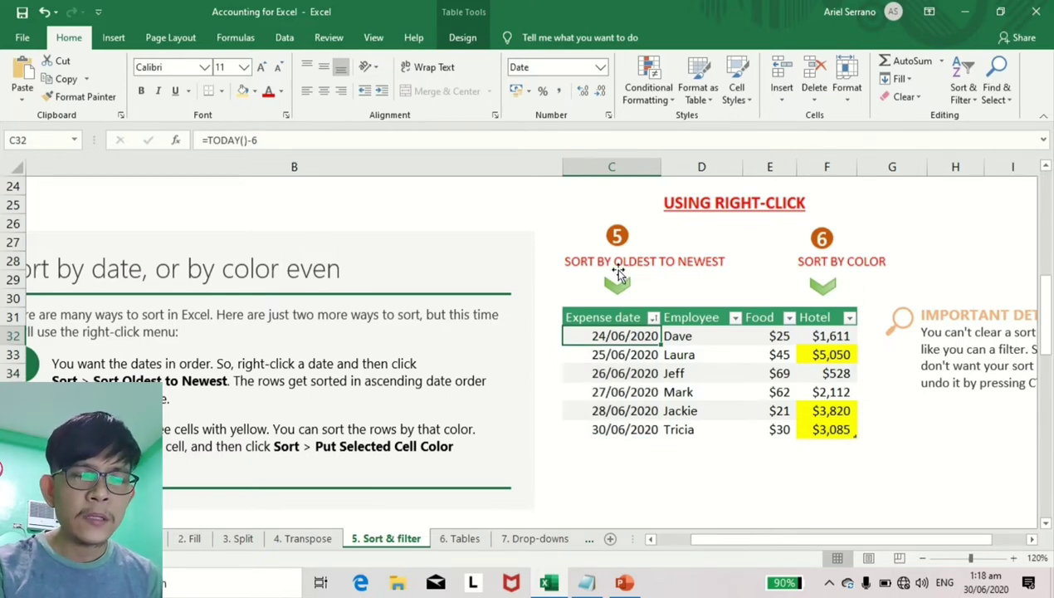
Select the Hotel amounts, picking out the yellow $5,050, $3,820 and $3,085 cells.
left_click(797, 374)
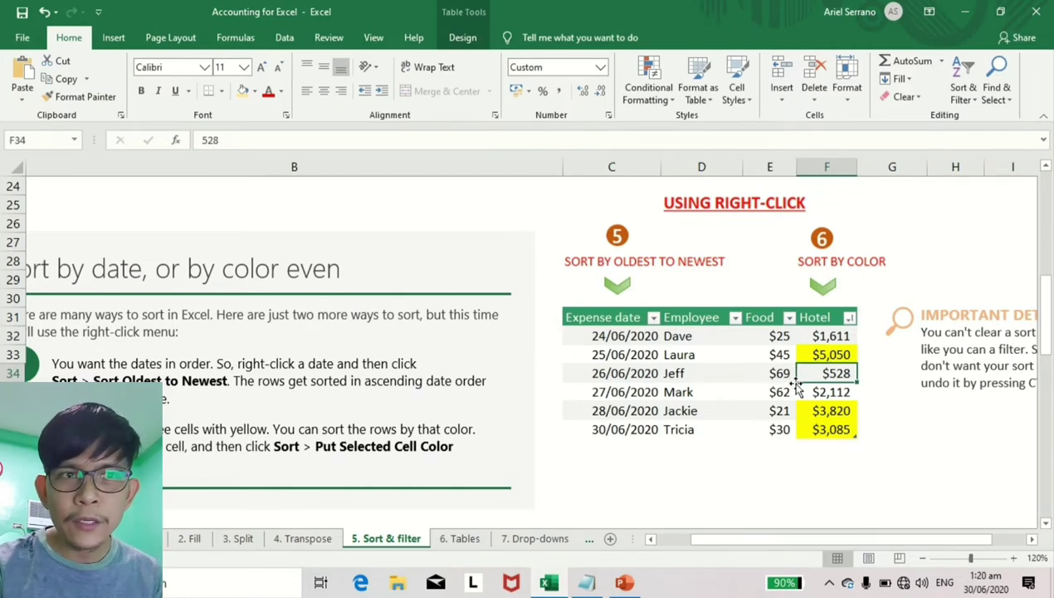
left_click_drag(828, 335, 831, 427)
left_click(825, 317)
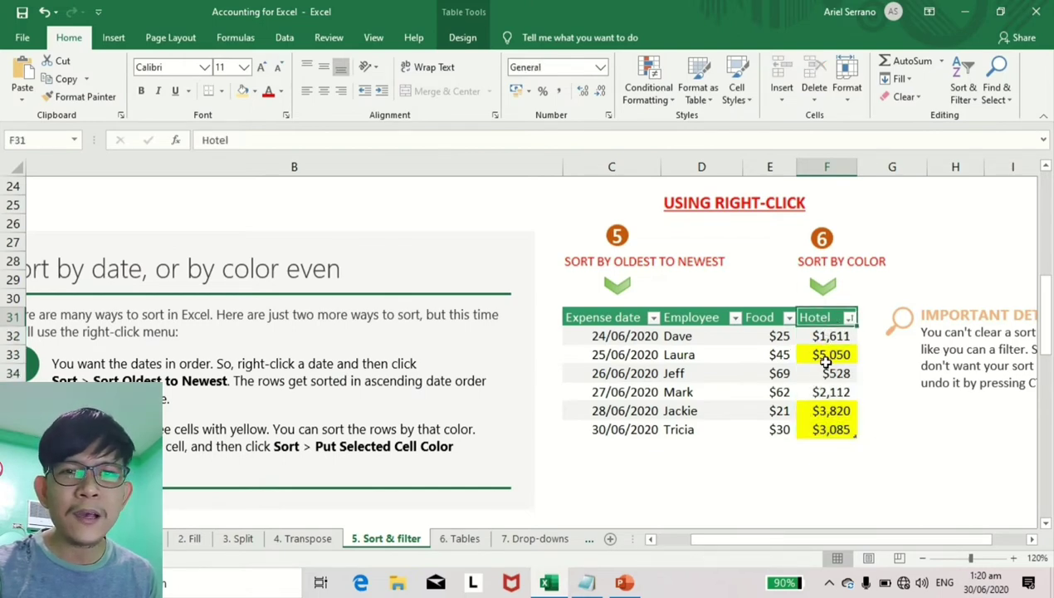
left_click(833, 356)
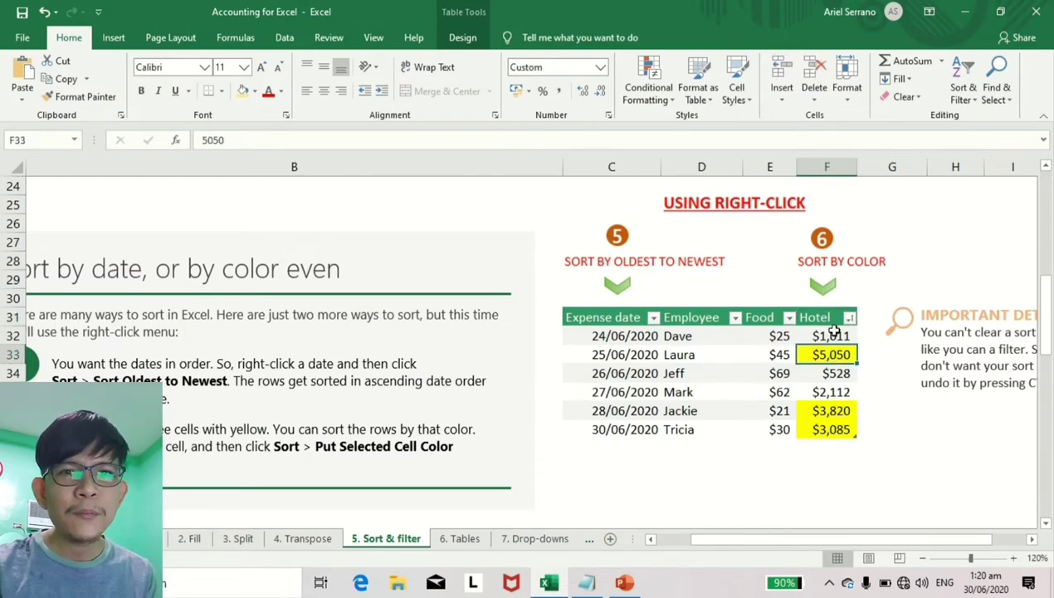
left_click(833, 410)
left_click(822, 430)
left_click(836, 355)
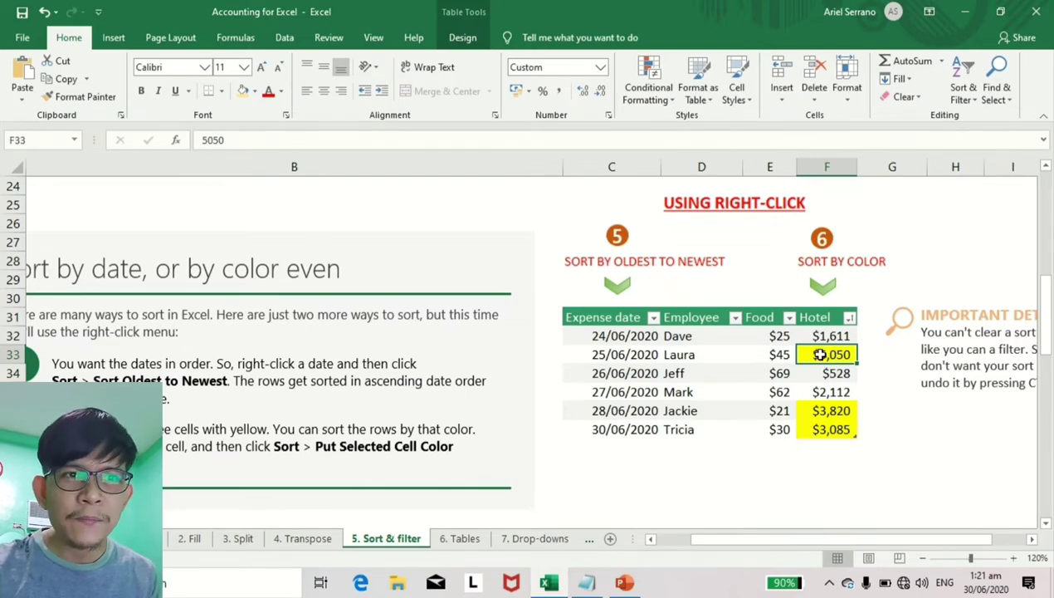
Sort the yellow $5,050, $3,820 and $3,085 Hotel rows to the top by cell color.
right_click(821, 354)
mouse_move(885, 422)
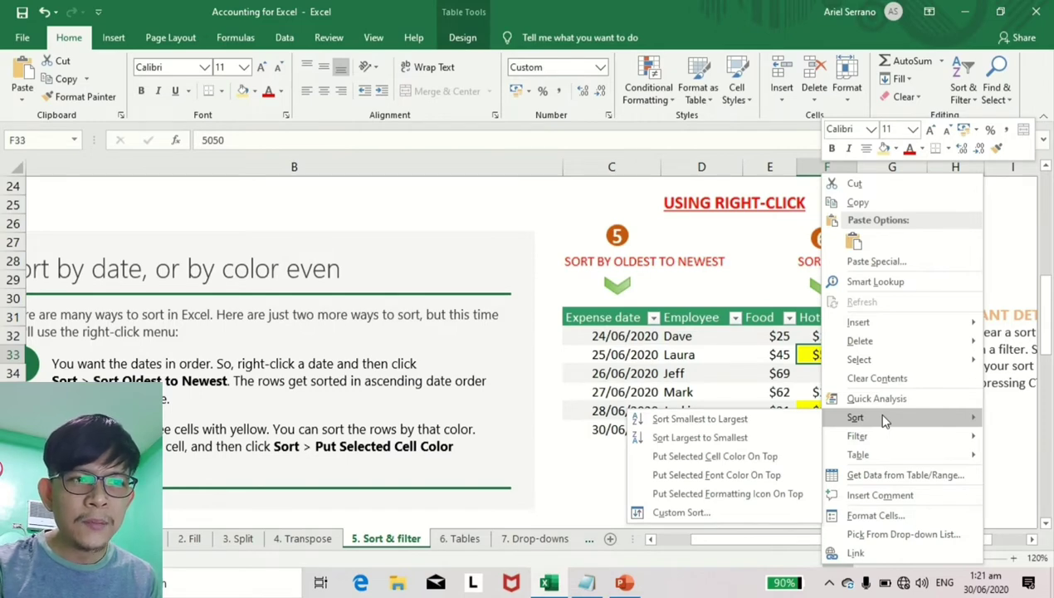
left_click(773, 461)
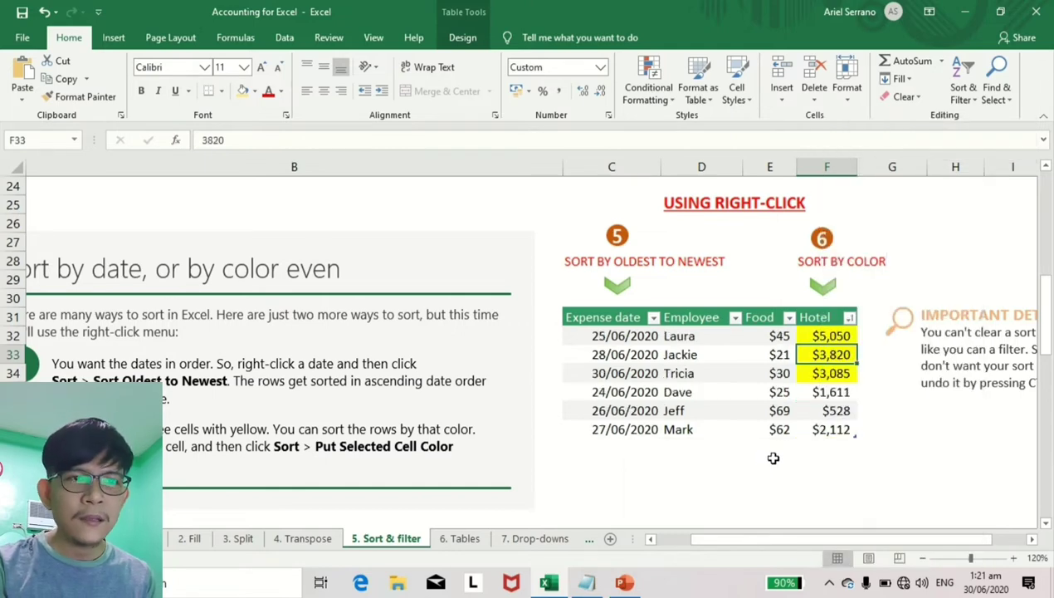
mouse_move(820, 333)
left_mouse_down()
mouse_move(819, 392)
mouse_move(828, 334)
left_mouse_up()
left_click_drag(832, 391, 833, 427)
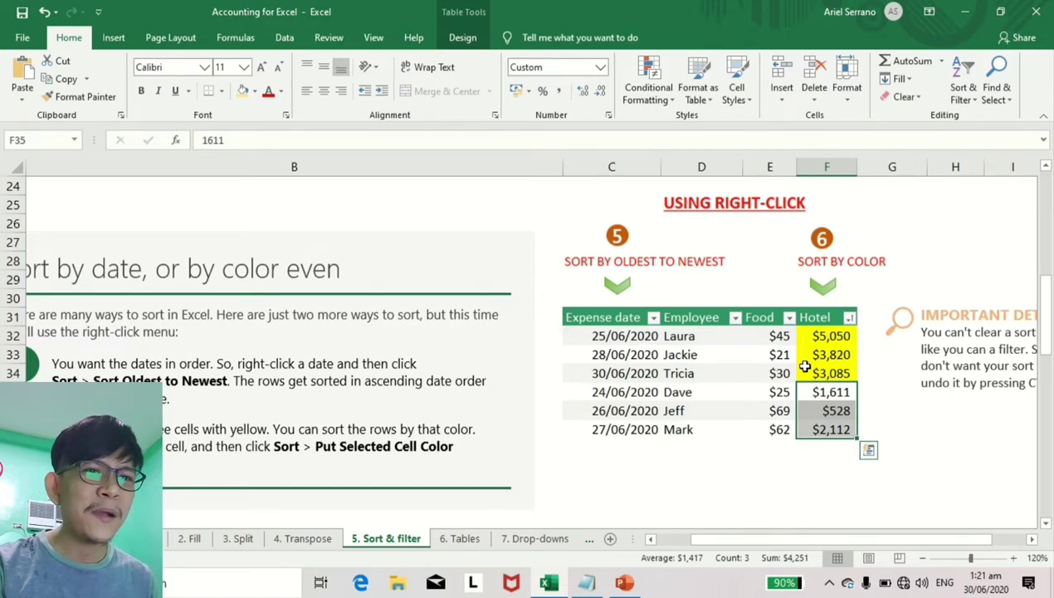
left_click(771, 373)
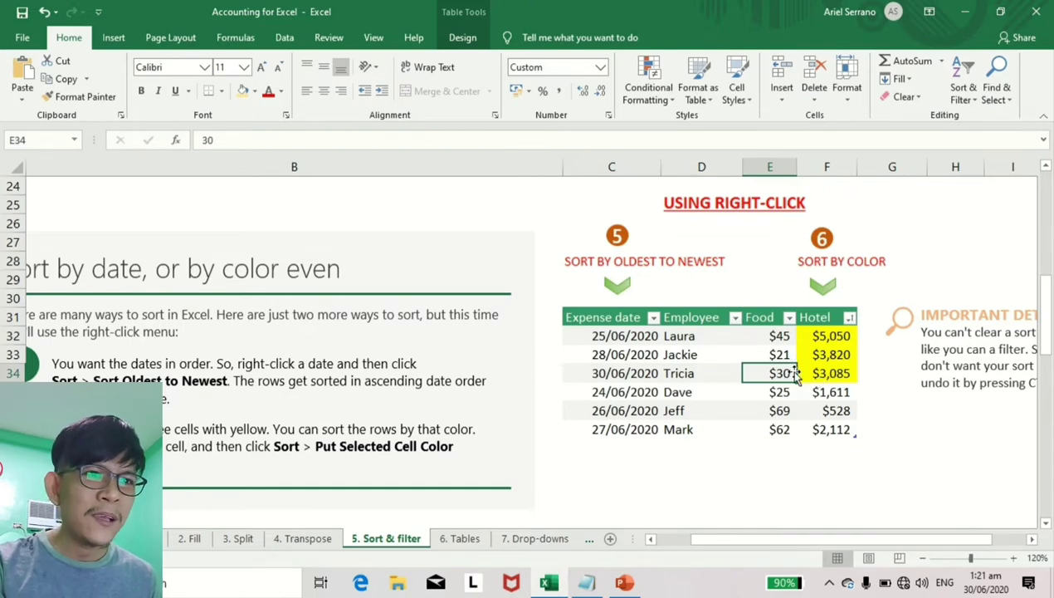
scroll(795, 376, "down", 3)
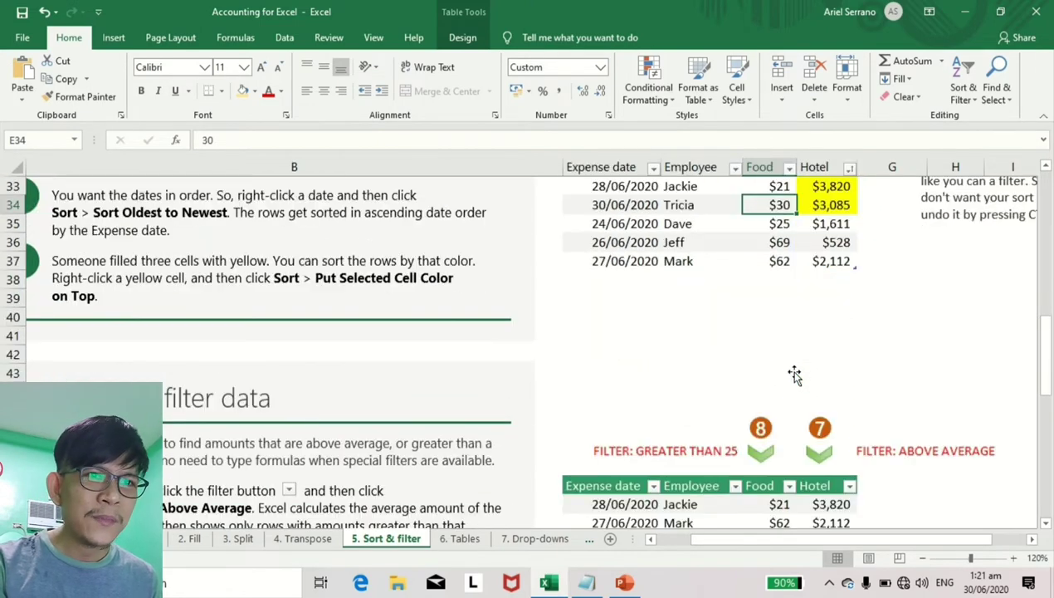
Bring the More ways to filter data table into view and peek at its Hotel filter unused.
scroll(796, 375, "up", 3)
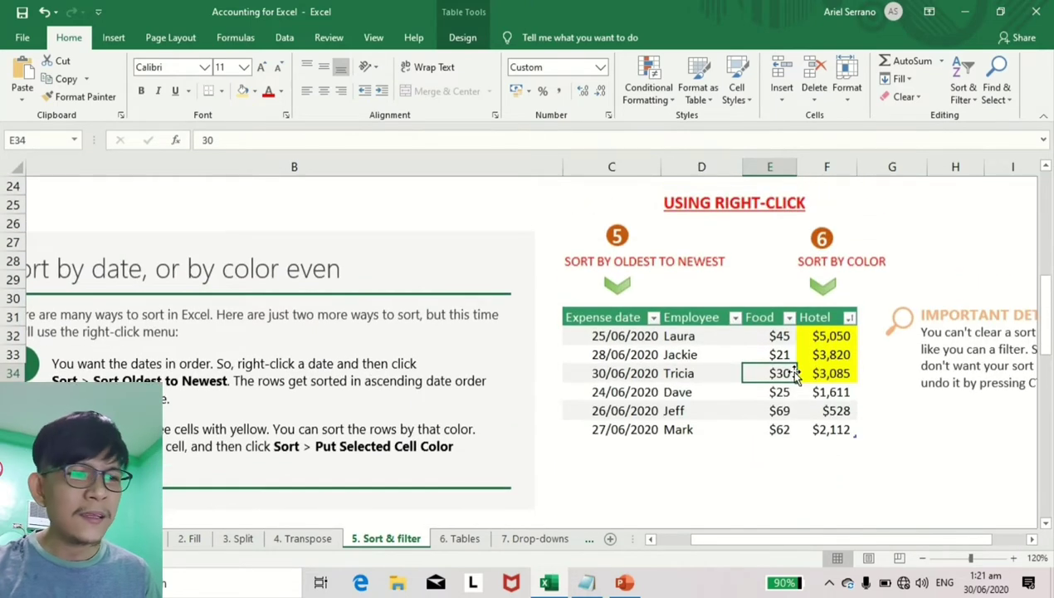
scroll(795, 375, "down", 5)
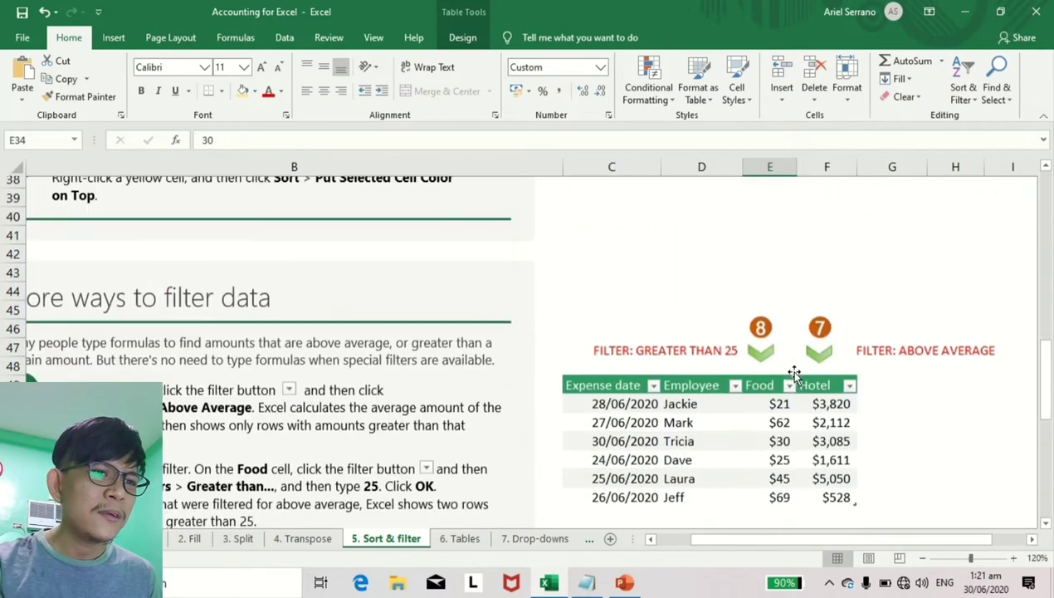
scroll(796, 375, "down", 1)
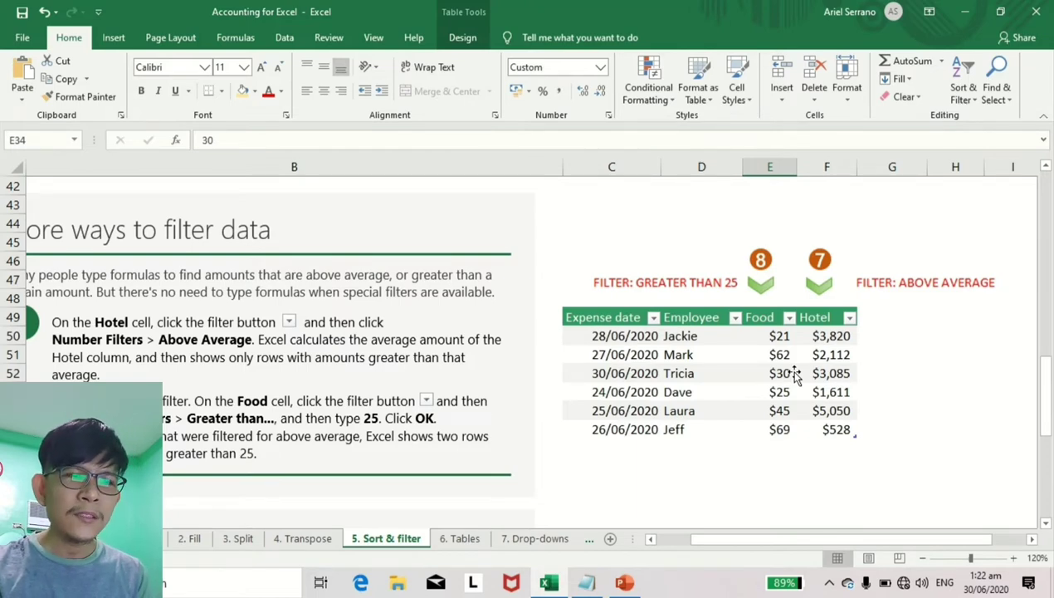
left_click_drag(612, 319, 823, 426)
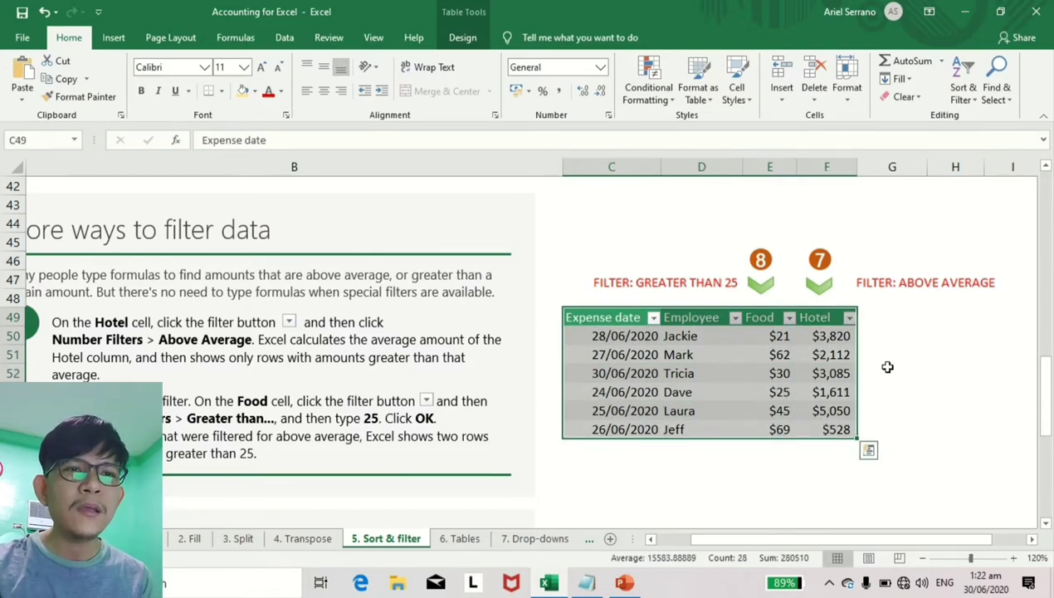
left_click(894, 338)
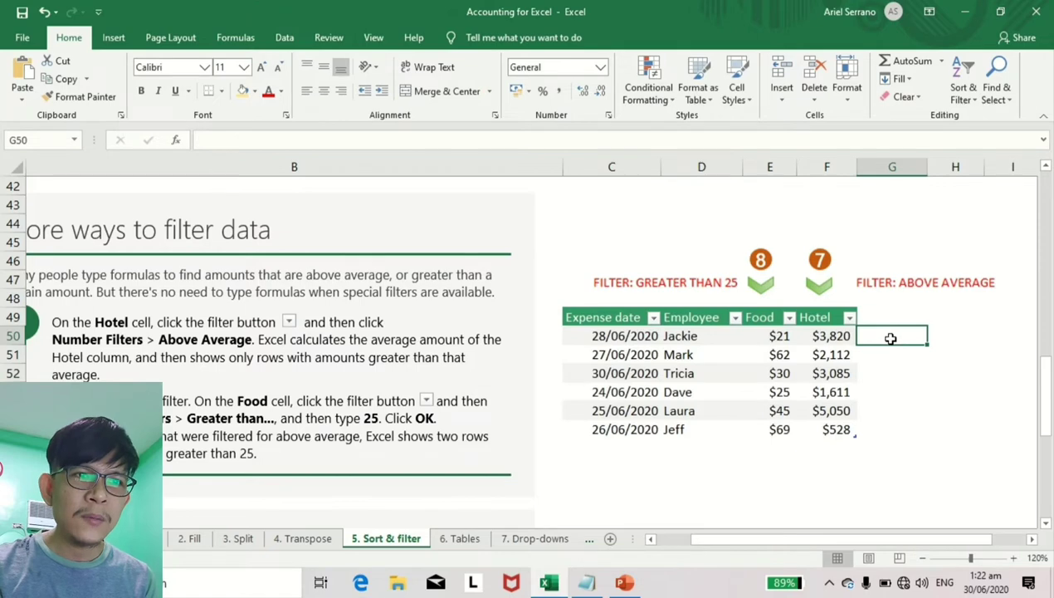
left_click(850, 318)
left_click(892, 312)
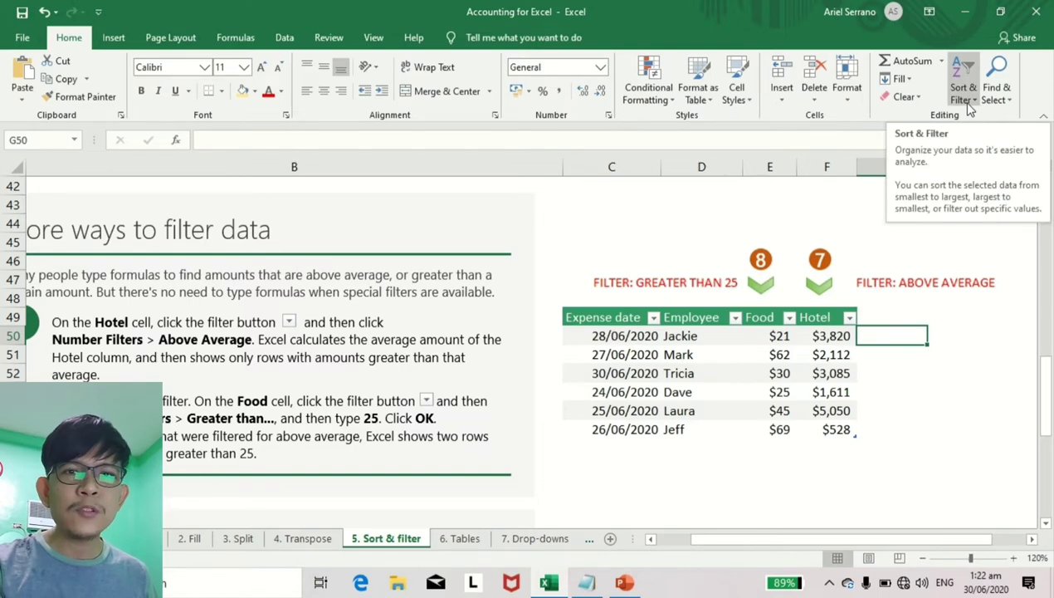
left_click(842, 355)
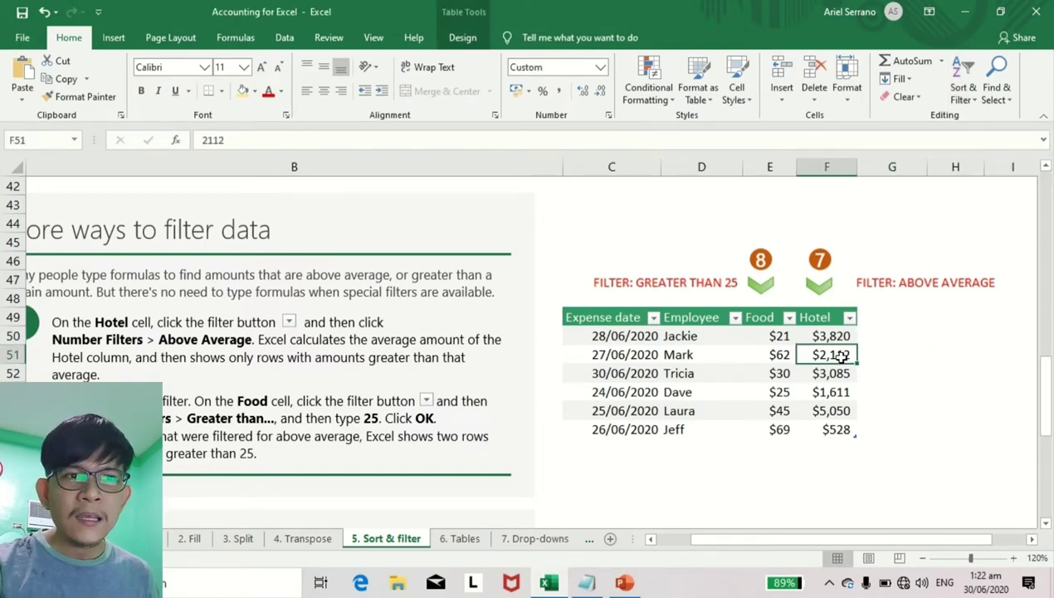
Apply the Hotel column's Number Filters > Above Average filter.
right_click(842, 356)
key("Escape")
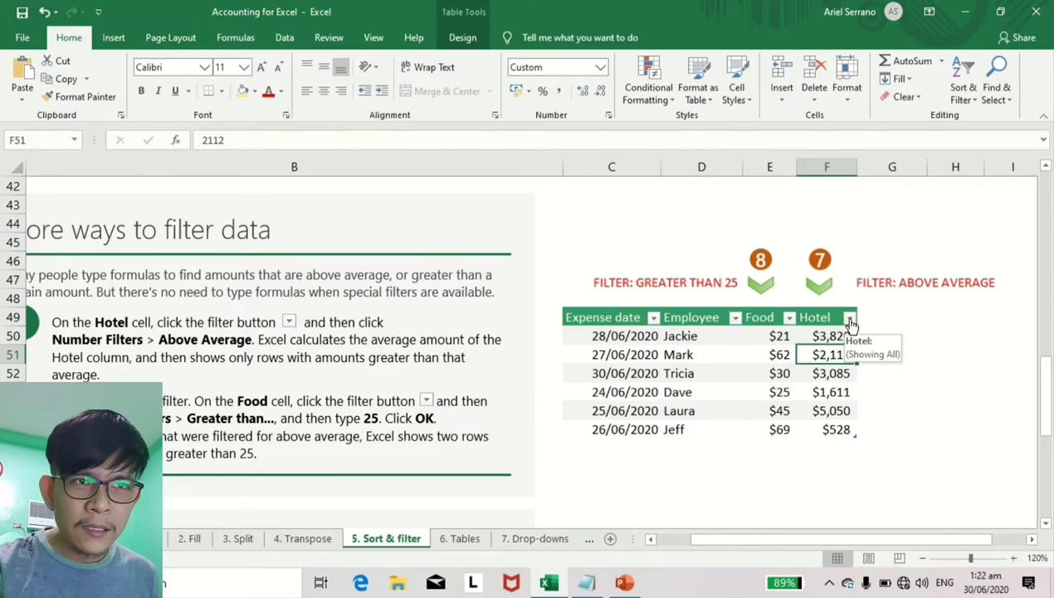
left_click(849, 319)
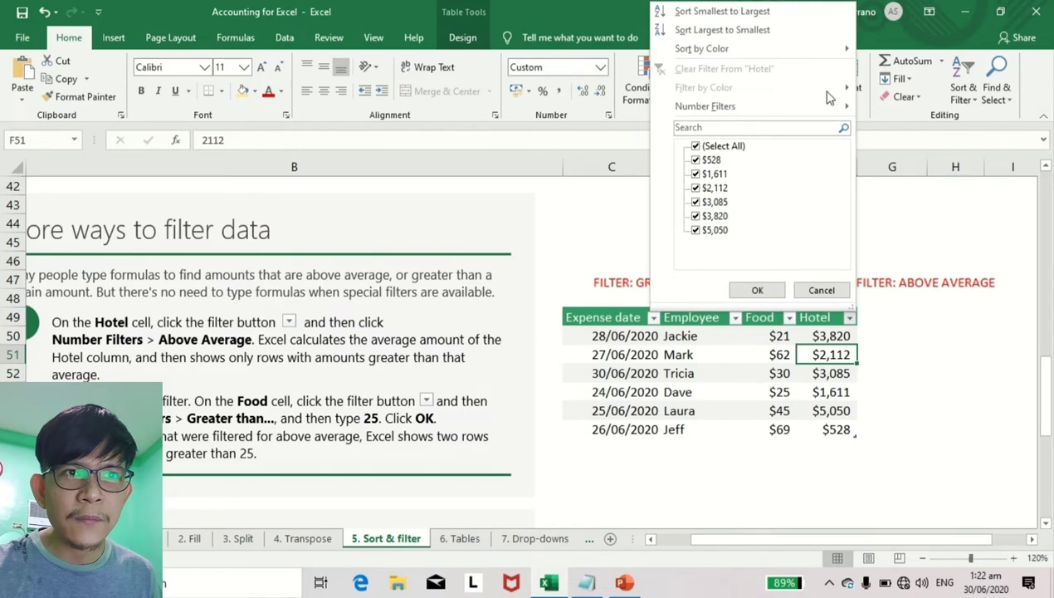
mouse_move(830, 109)
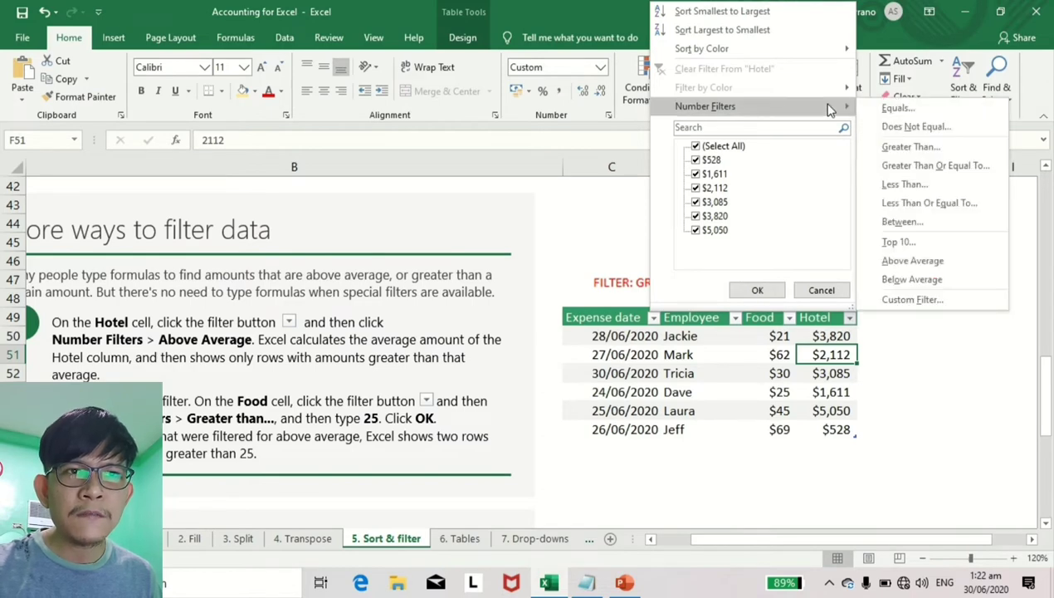
left_click(913, 436)
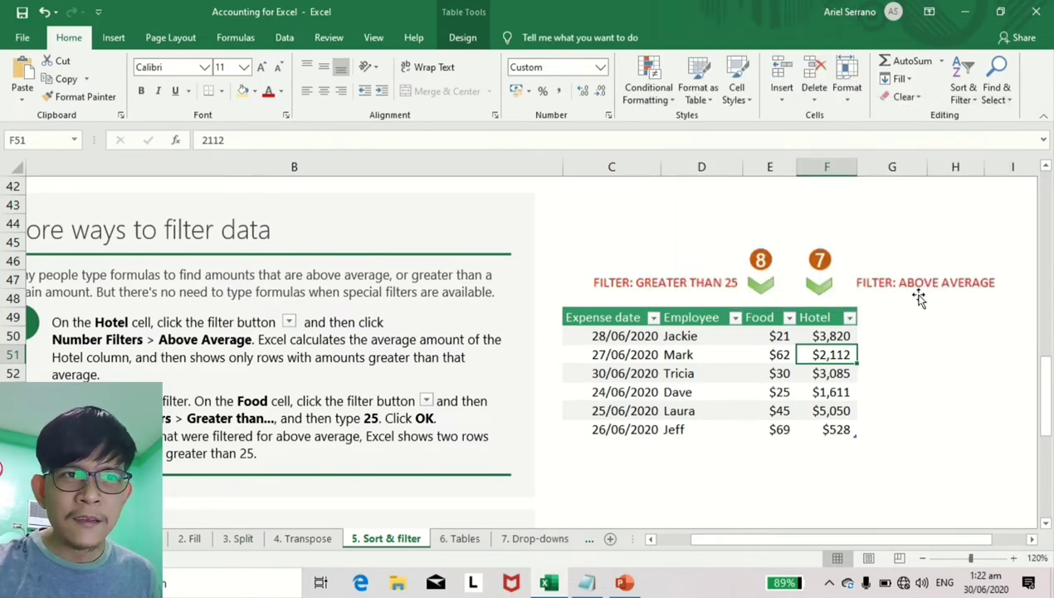
left_click(849, 318)
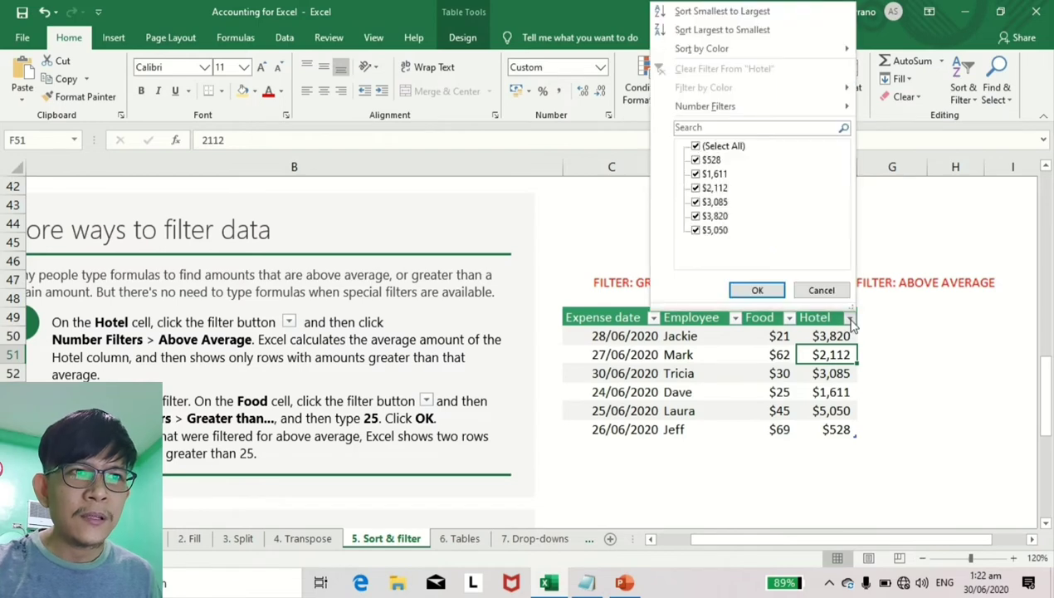
mouse_move(752, 108)
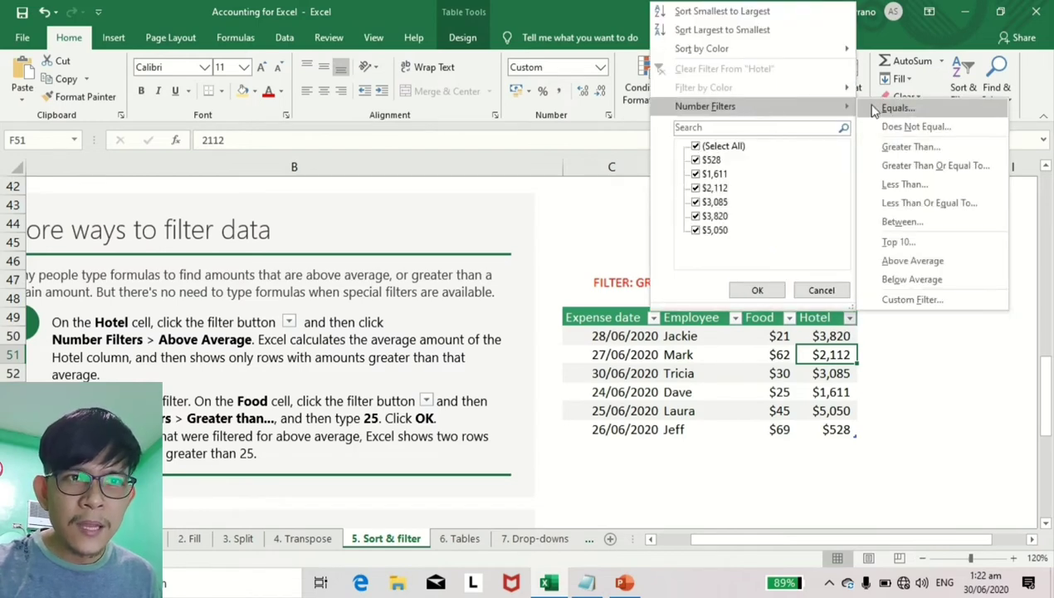
left_click(941, 263)
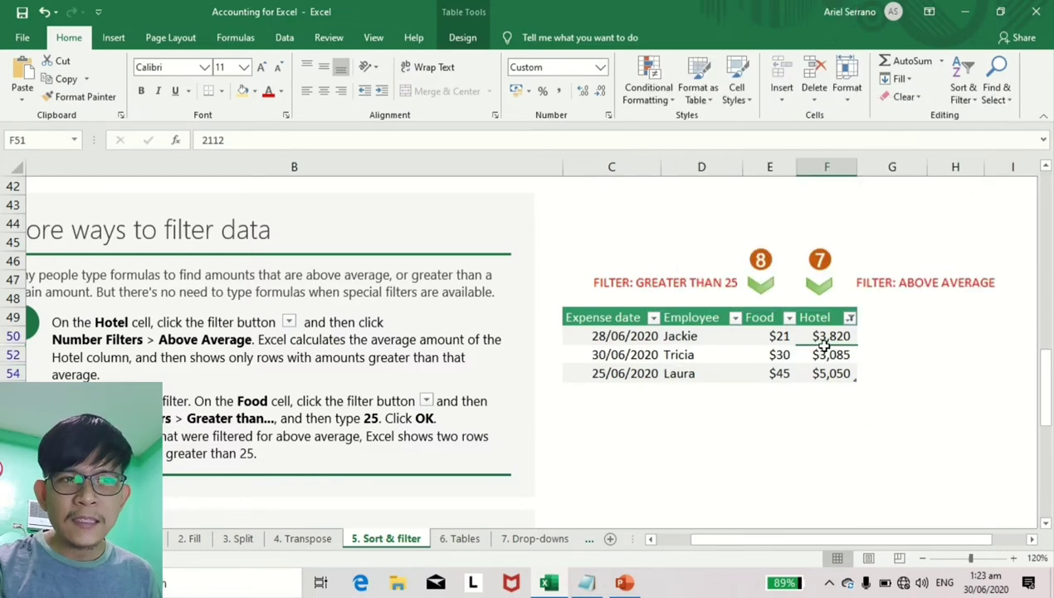
left_click_drag(829, 336, 835, 371)
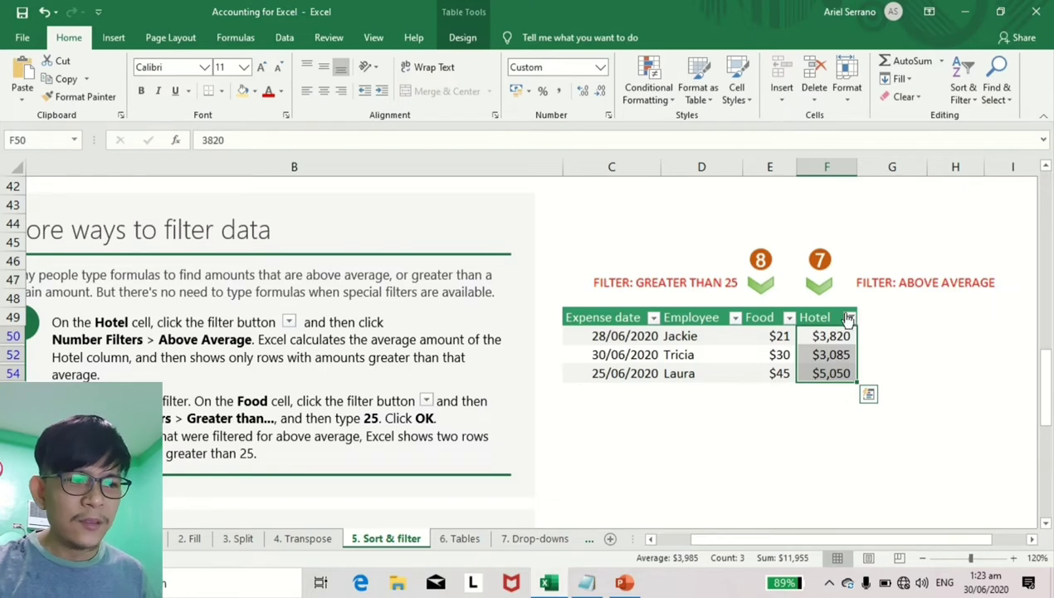
Filter Hotel to above-average amounts, leaving only the $3,820, $3,085 and $5,050 rows.
left_click(916, 373)
left_click_drag(821, 337, 833, 427)
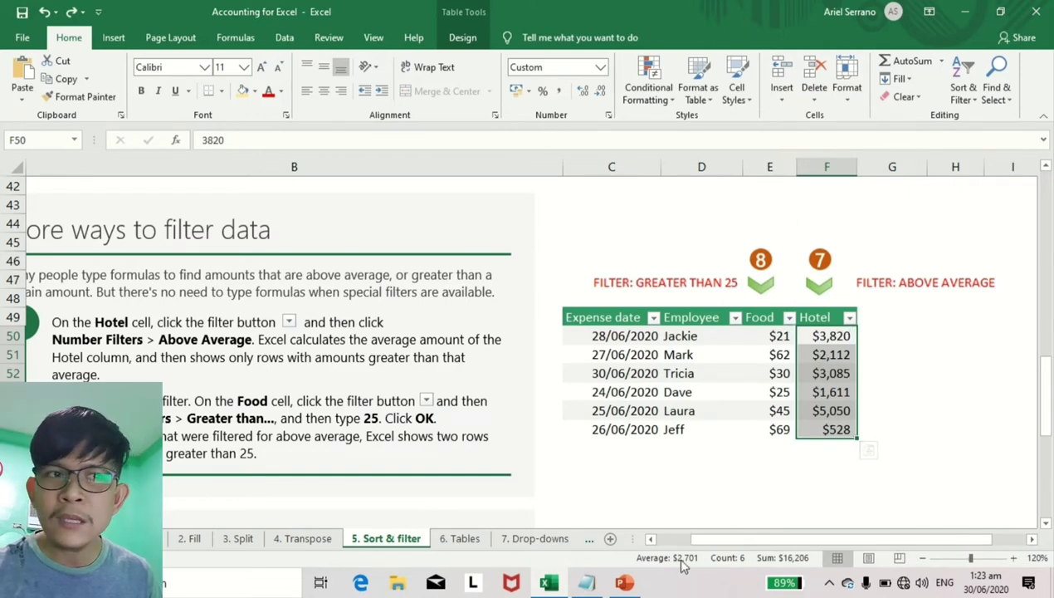
left_click(889, 388)
left_click(850, 318)
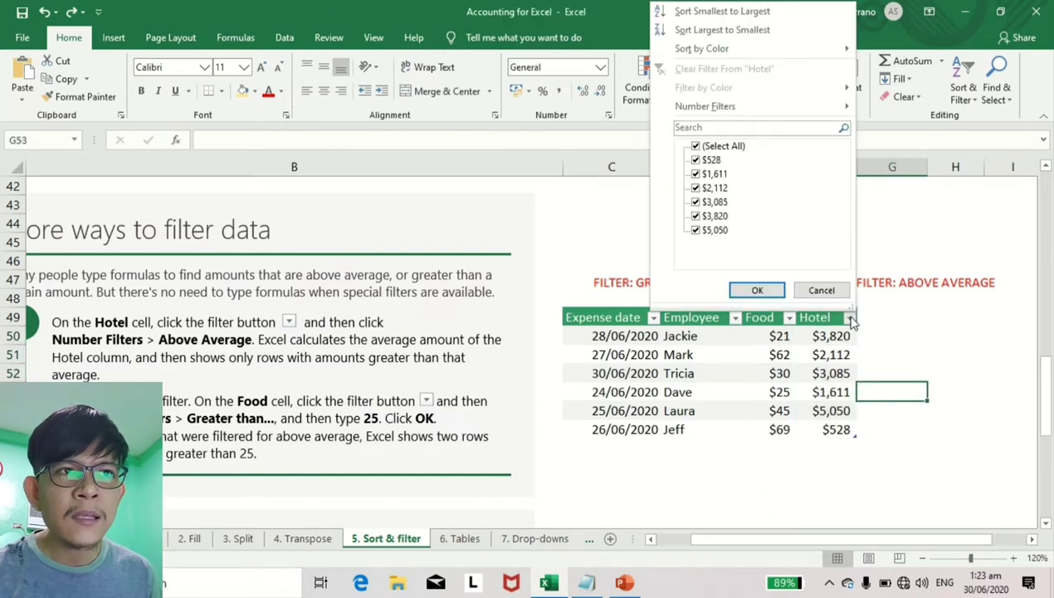
mouse_move(822, 111)
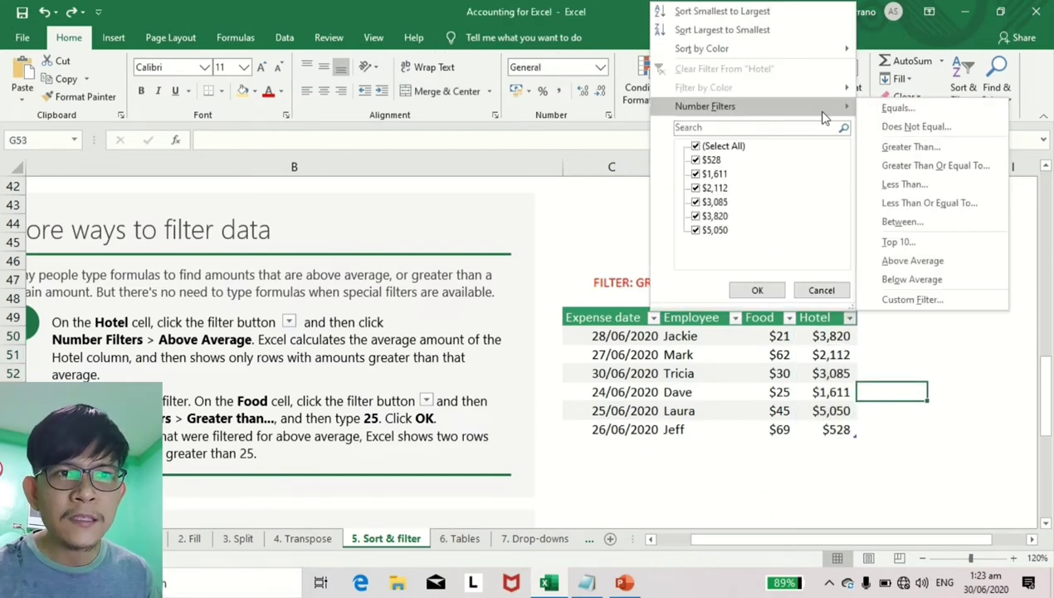
left_click(914, 262)
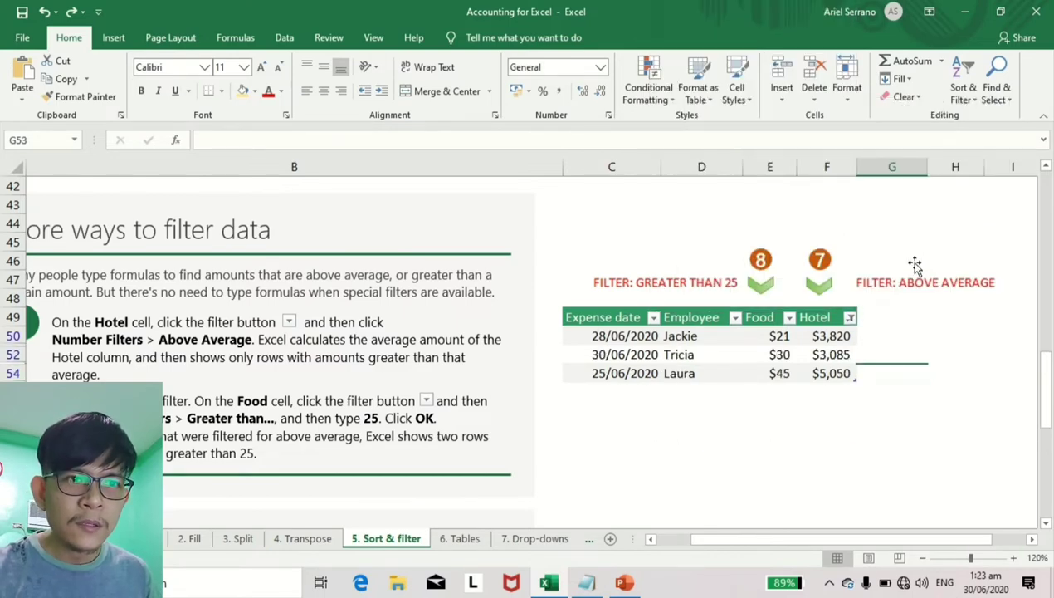
left_click(834, 336)
left_click_drag(837, 355, 835, 373)
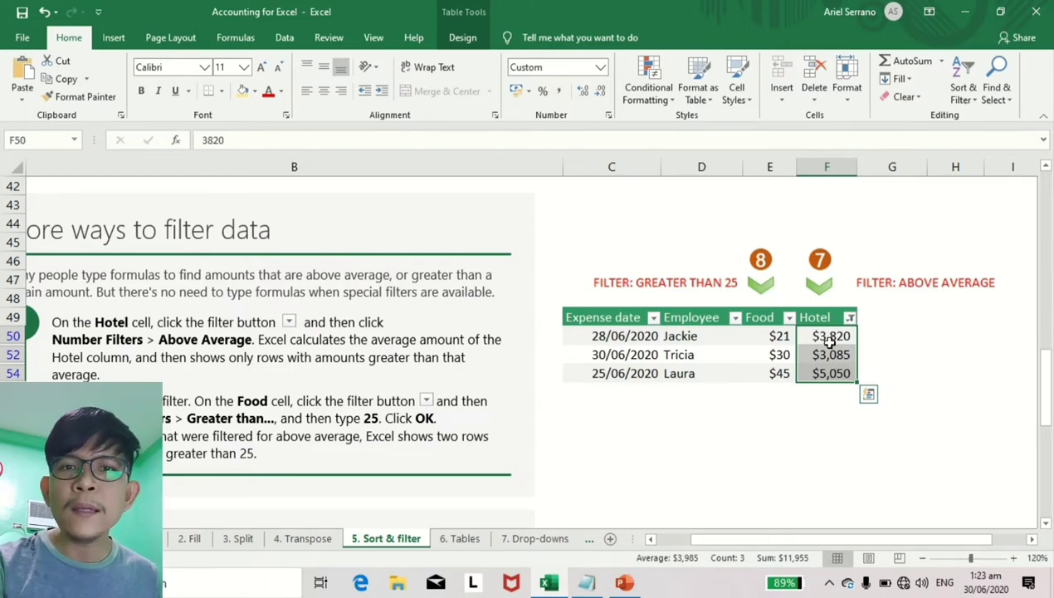
left_click(782, 441)
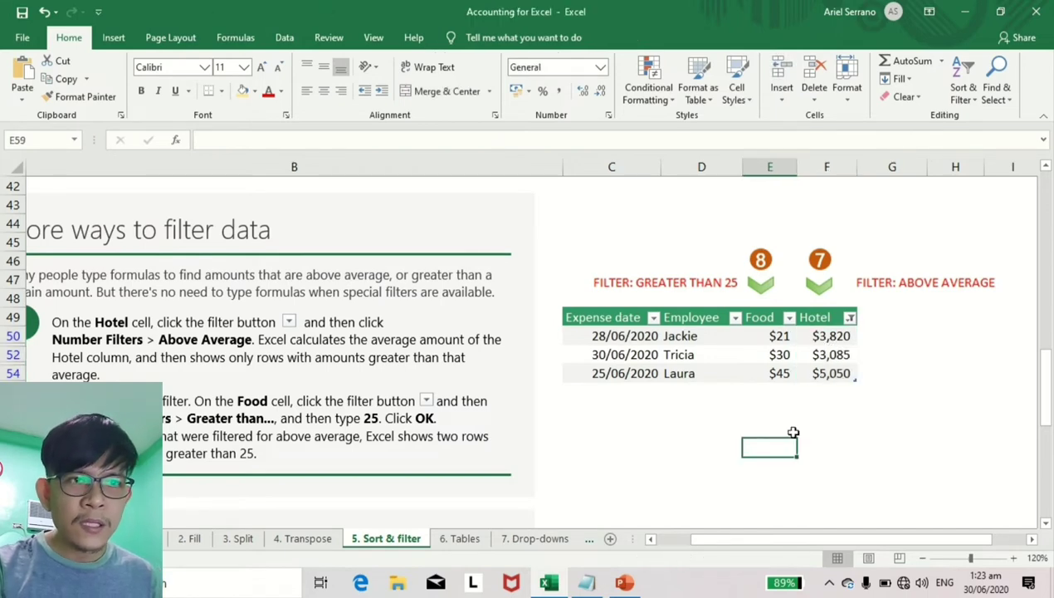
Filter the Food column to amounts greater than 25.
left_click(789, 319)
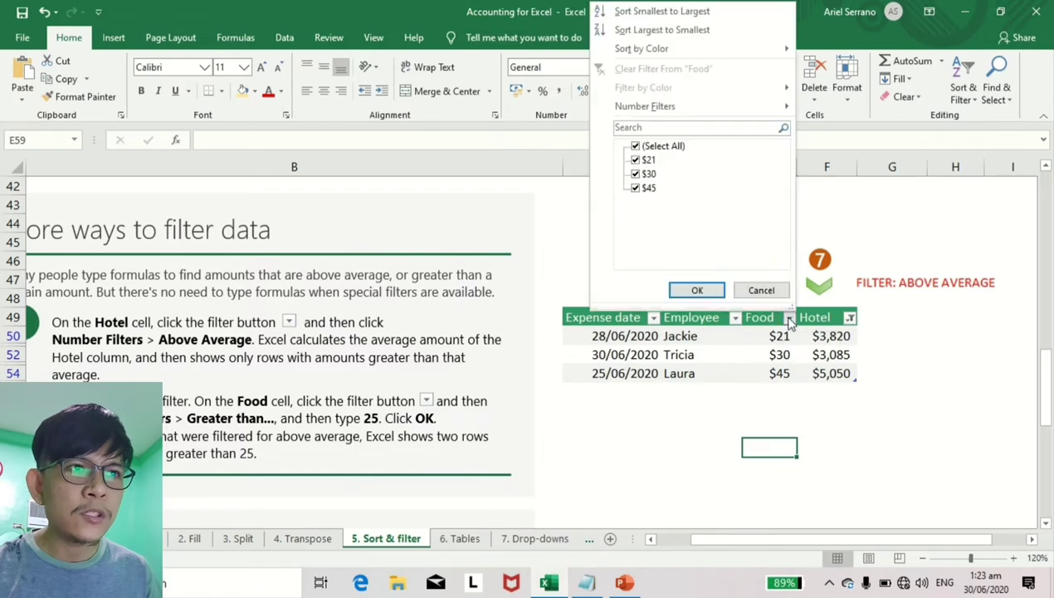
mouse_move(785, 107)
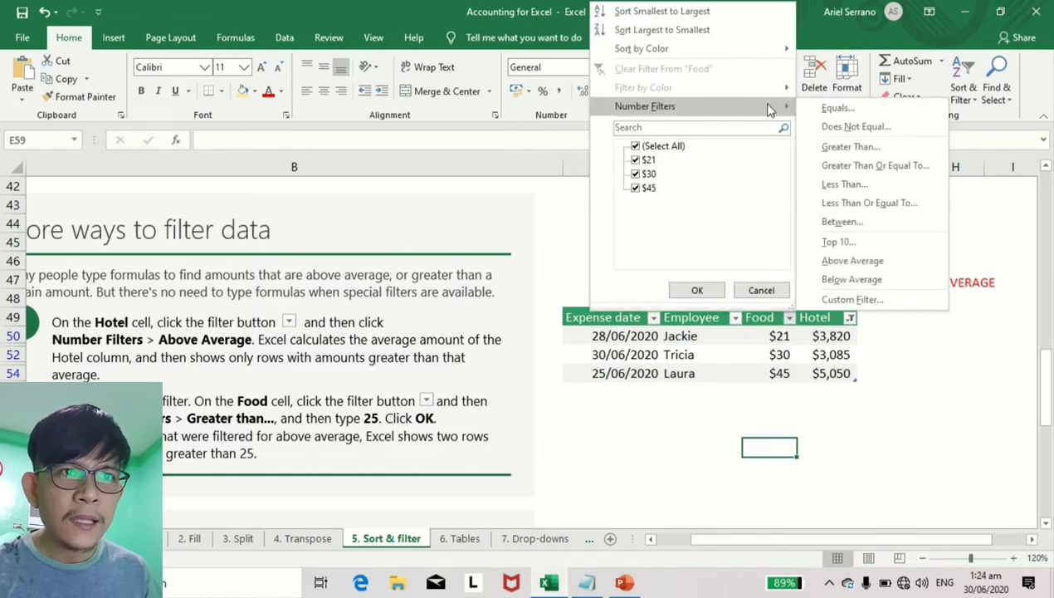
left_click(871, 148)
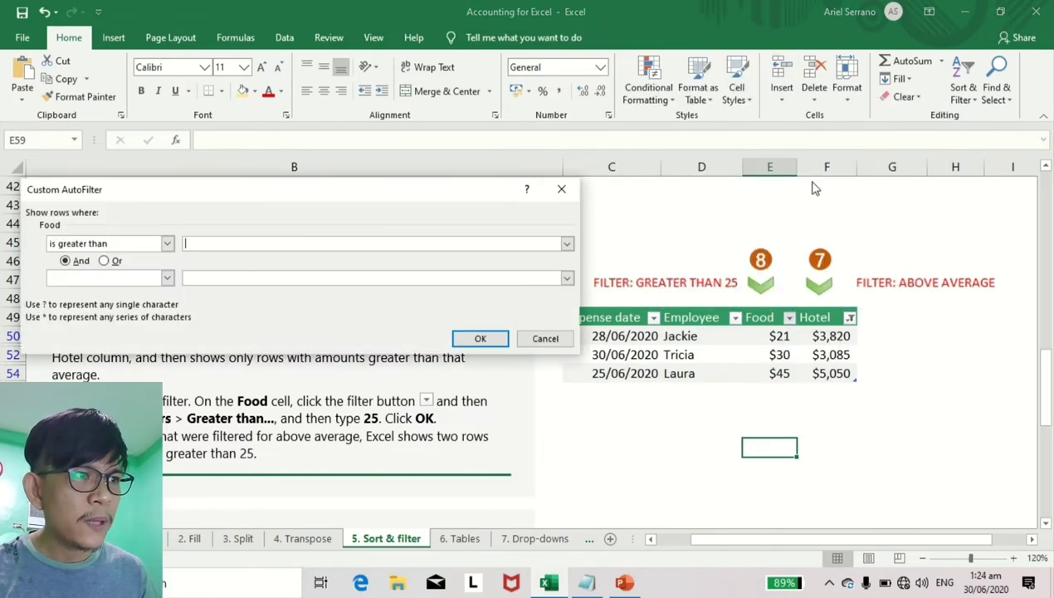
type("25")
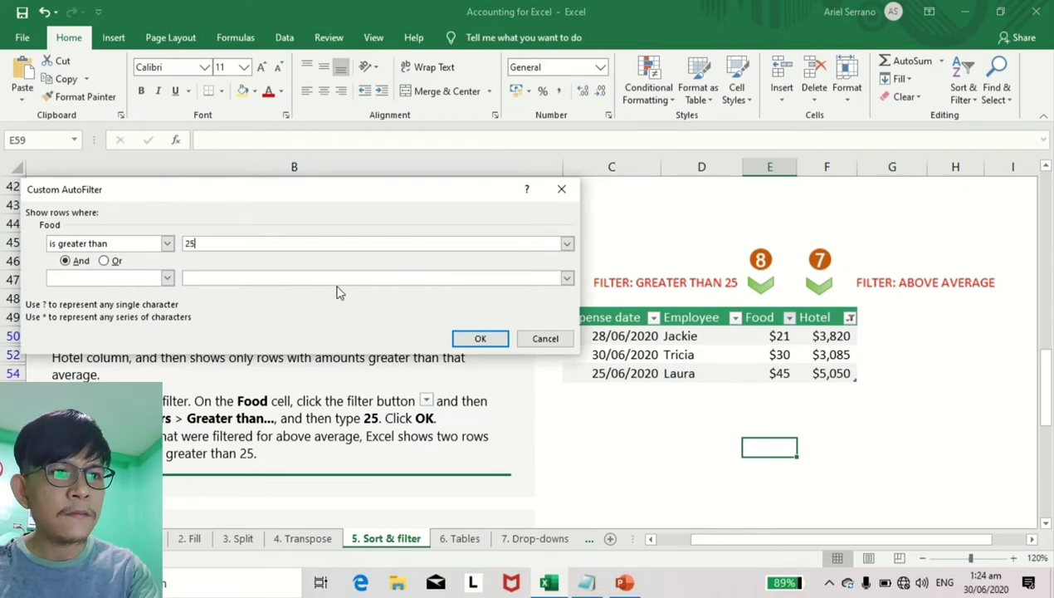
key("Return")
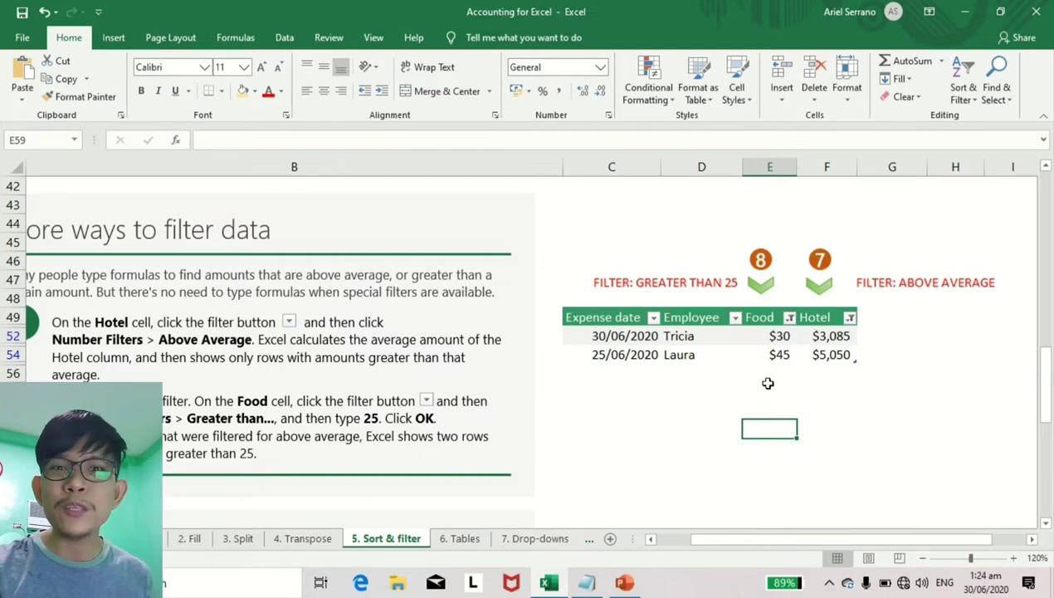
Review the filtered table, then switch to the 6. Tables sheet.
scroll(768, 382, "down", 2)
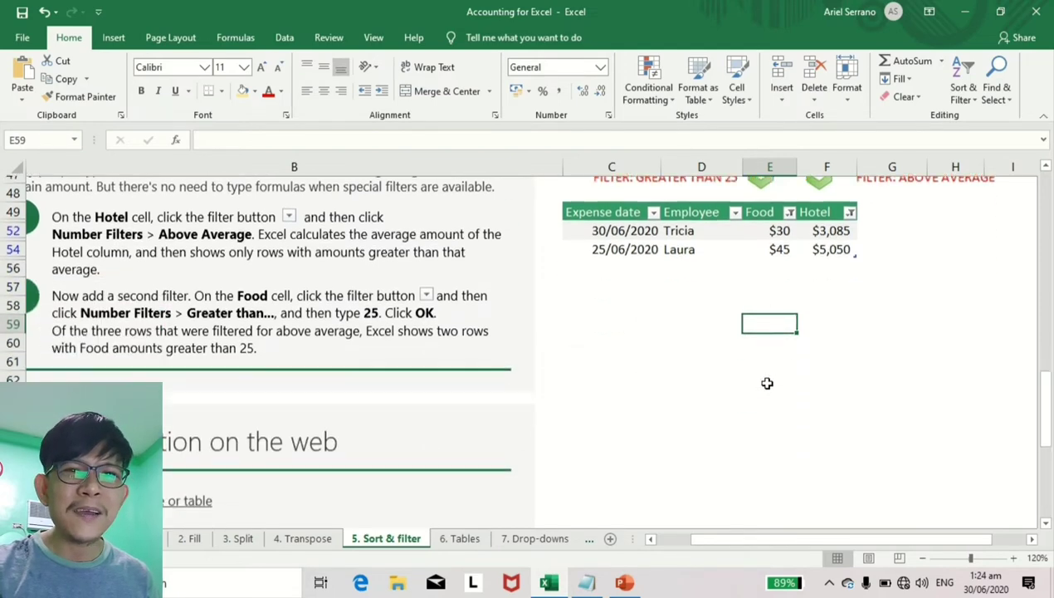
scroll(768, 383, "up", 1)
scroll(768, 382, "up", 2)
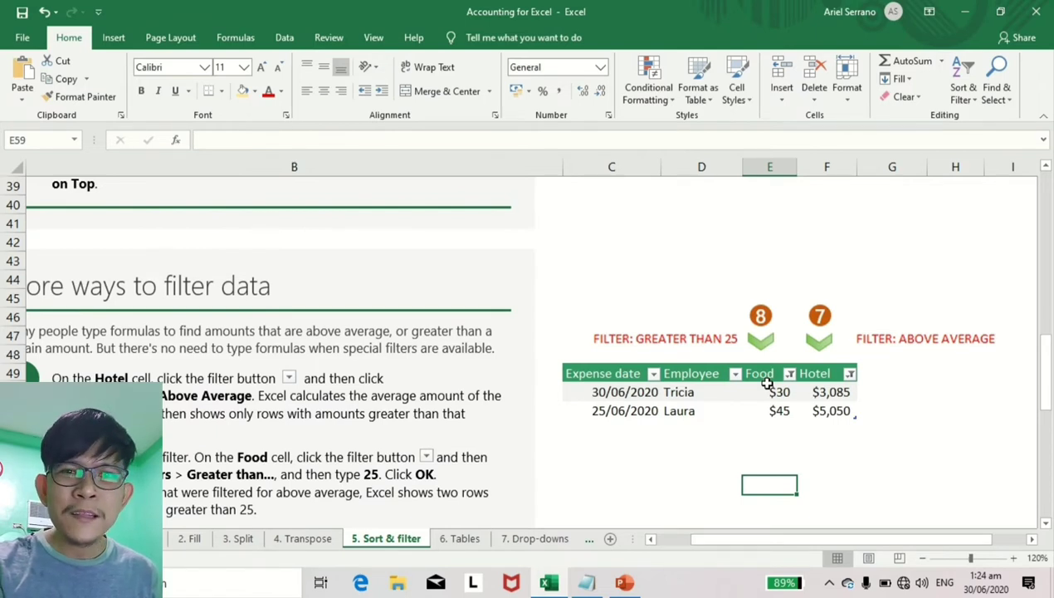
left_click(457, 541)
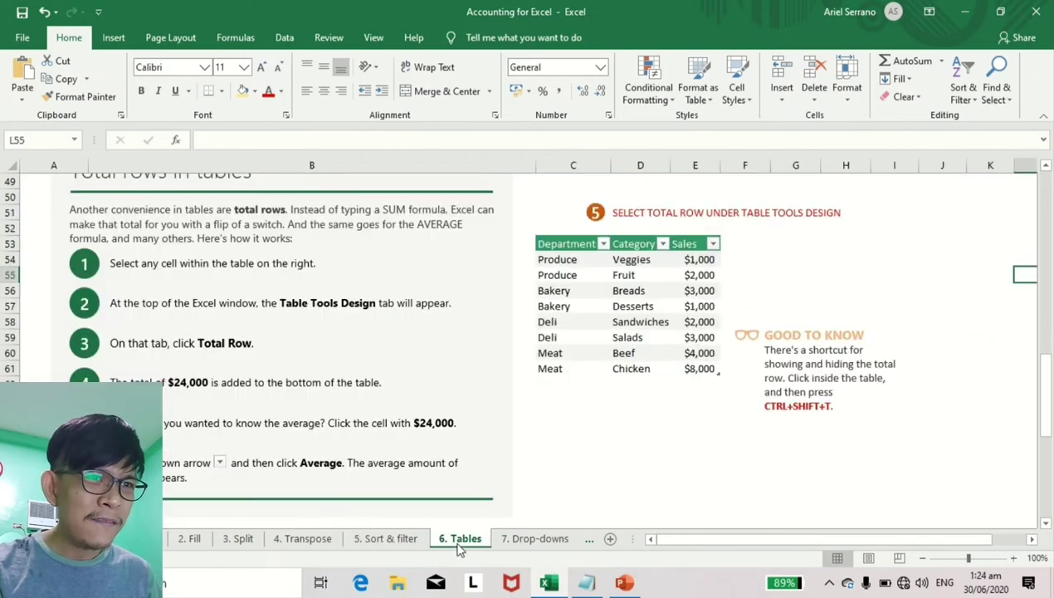
Scroll to the top of 6. Tables, zoom to 120%, and select a cell in the Department sales data.
scroll(735, 333, "up", 5)
scroll(735, 332, "up", 8)
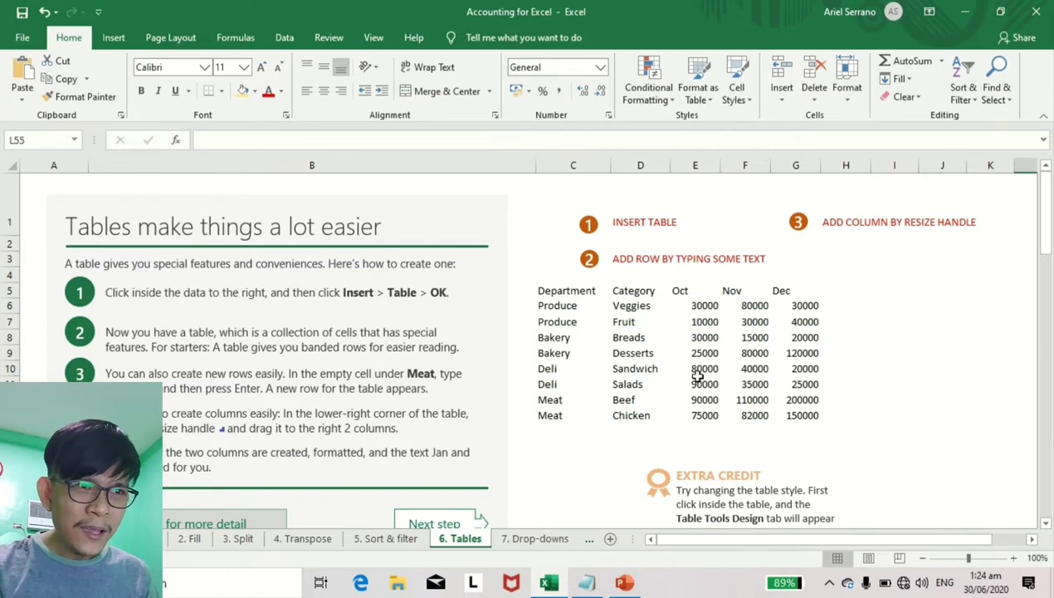
left_click_drag(563, 298, 789, 402)
left_click(938, 397)
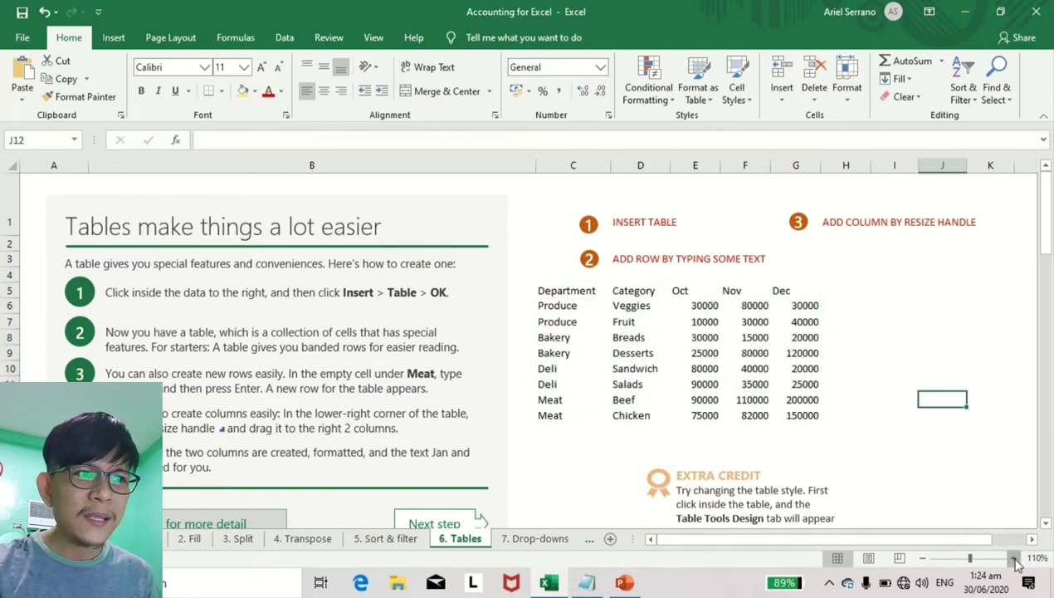
left_click(1014, 558)
left_click(1014, 558)
left_click_drag(880, 539, 835, 534)
left_click_drag(679, 316, 949, 468)
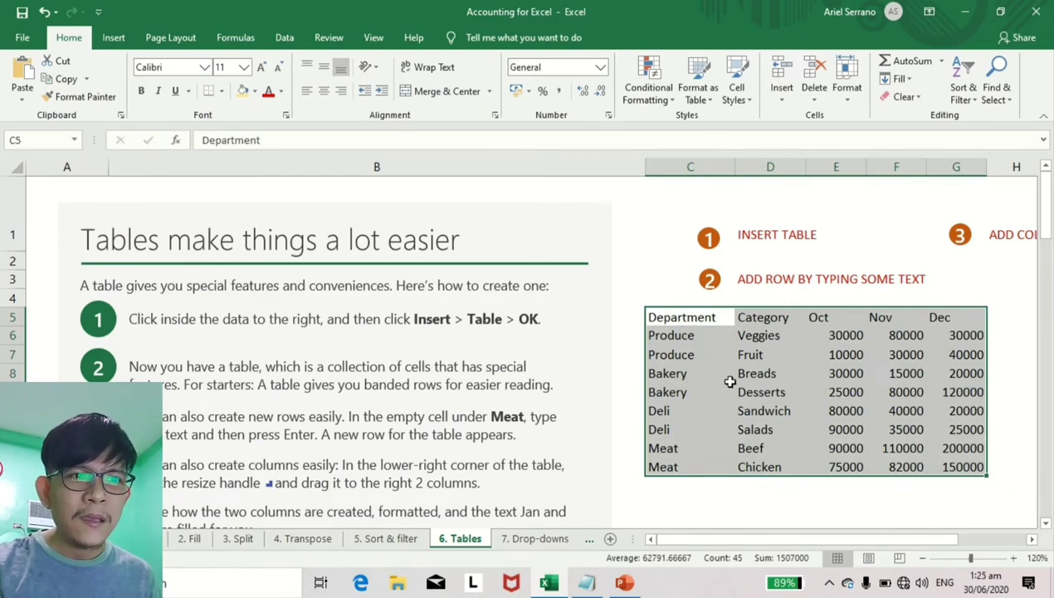
left_click(750, 356)
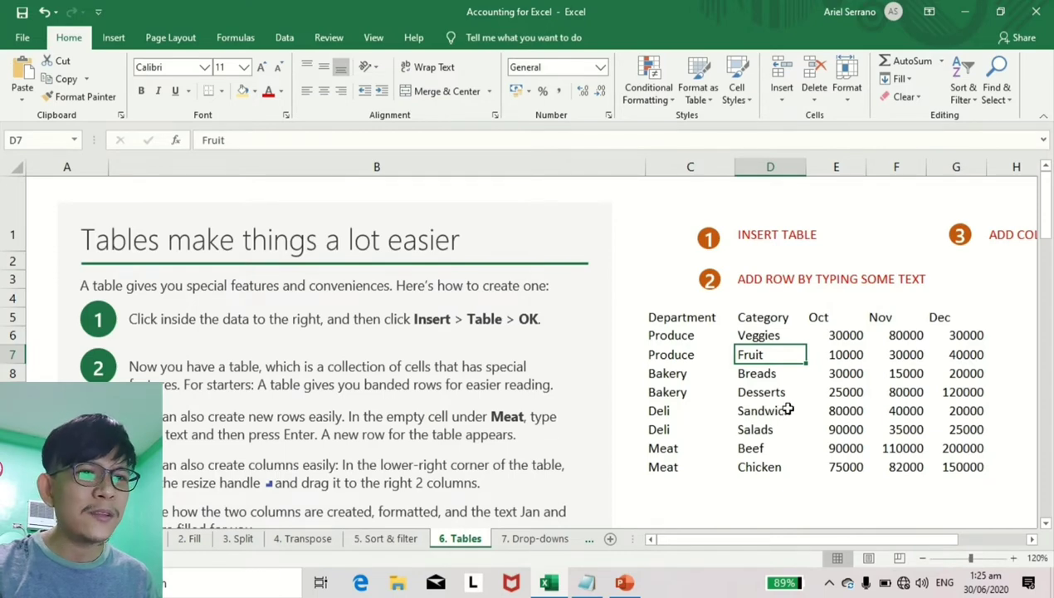
left_click_drag(682, 319, 955, 463)
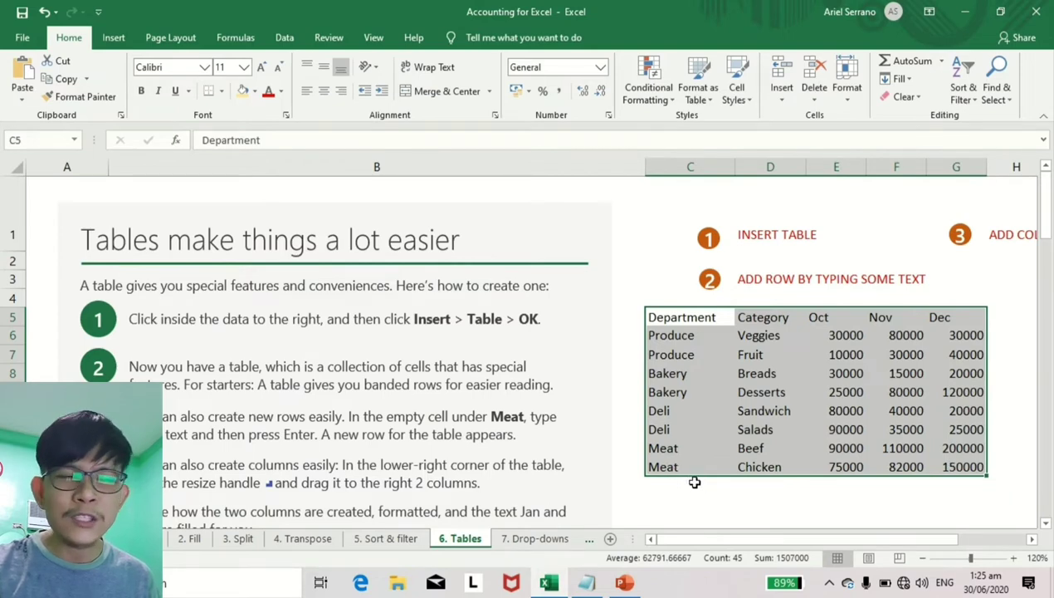
left_click(752, 394)
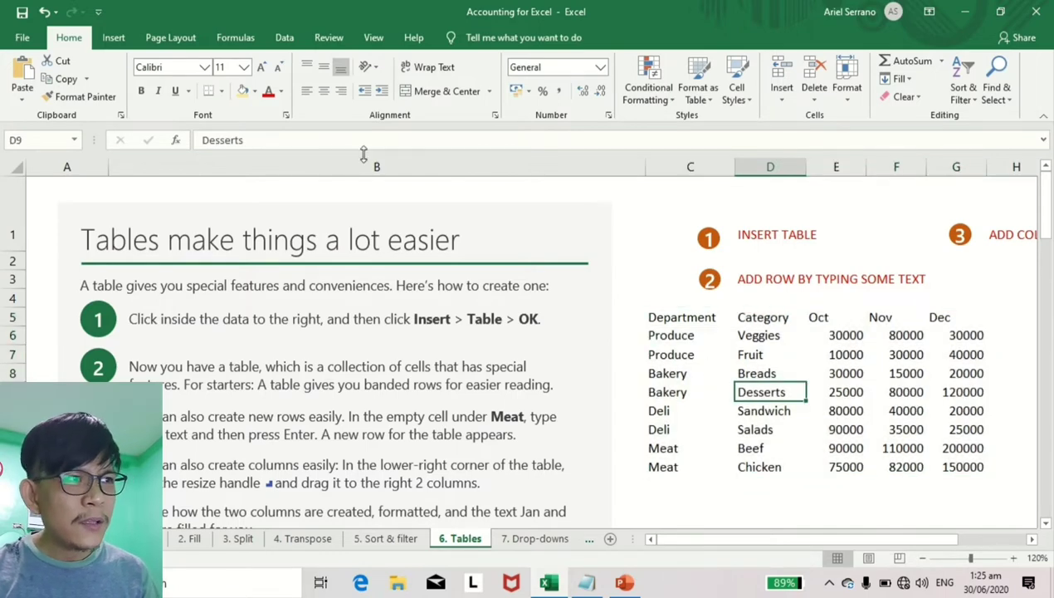
left_click(114, 38)
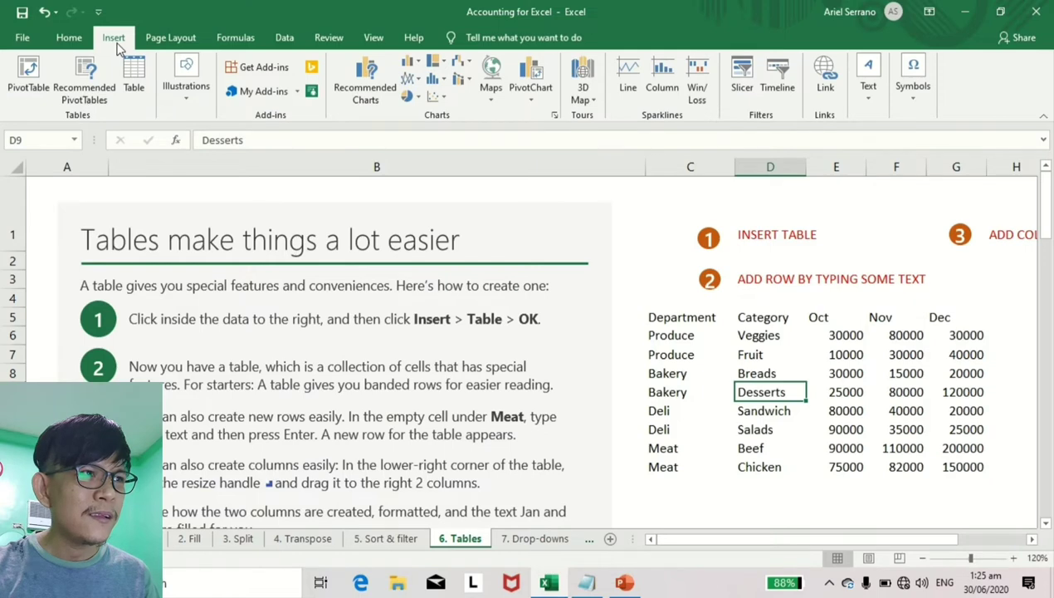
Convert the range $C$5:$G$13, with headers, into a table.
left_click(135, 83)
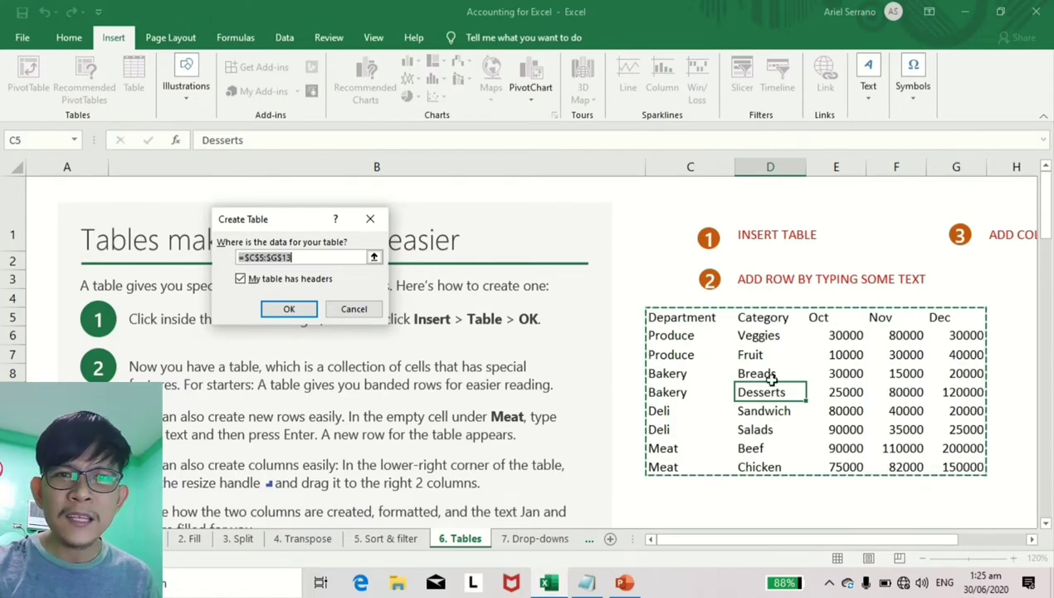
left_click(304, 309)
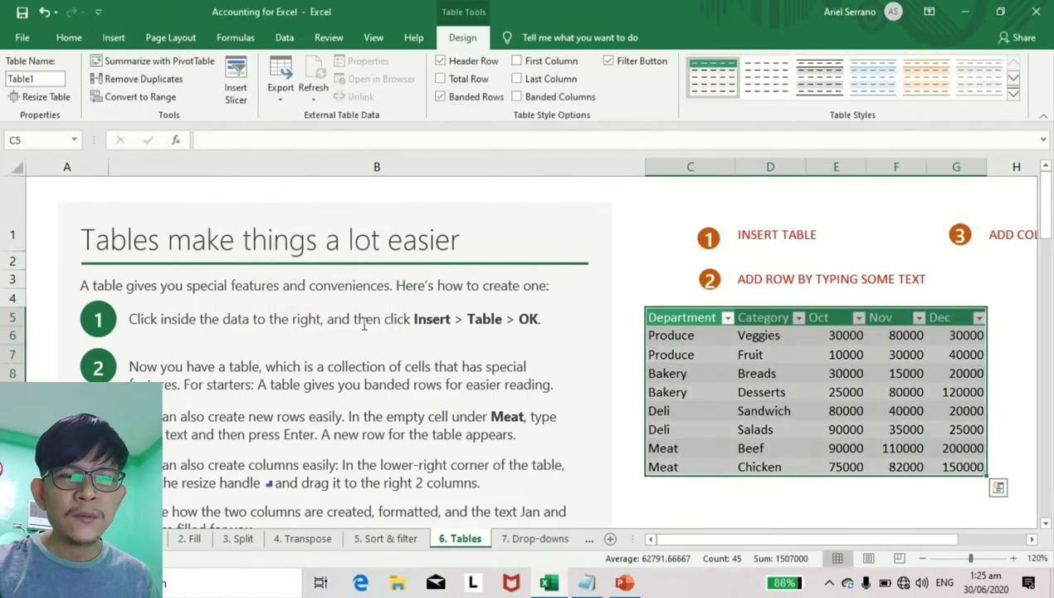
left_click(833, 376)
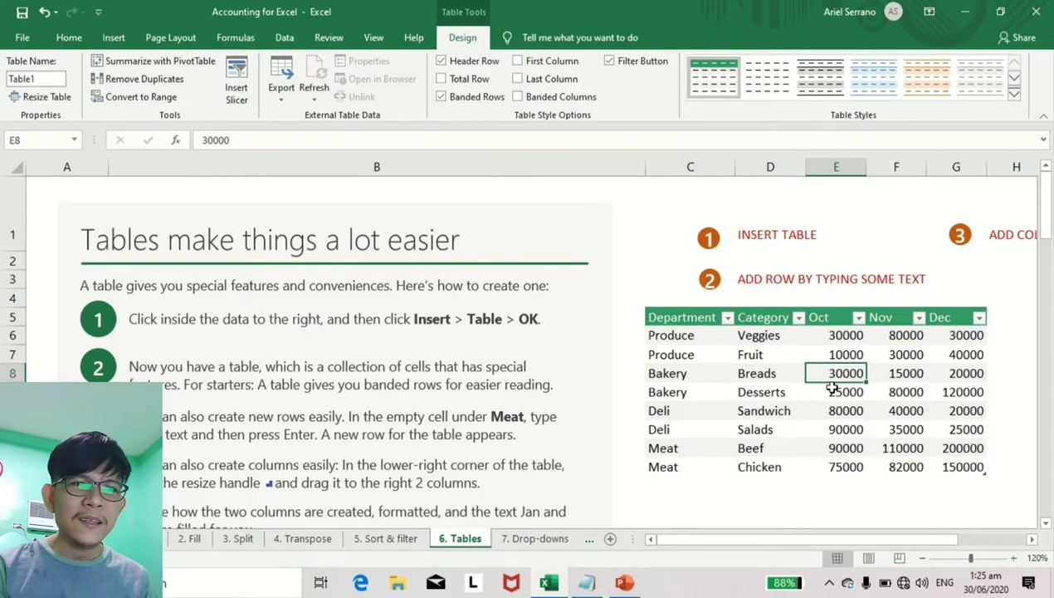
Select the new table's header row, several data rows and Oct values, then the cell under Meat.
left_click(724, 317)
left_click_drag(725, 317, 953, 313)
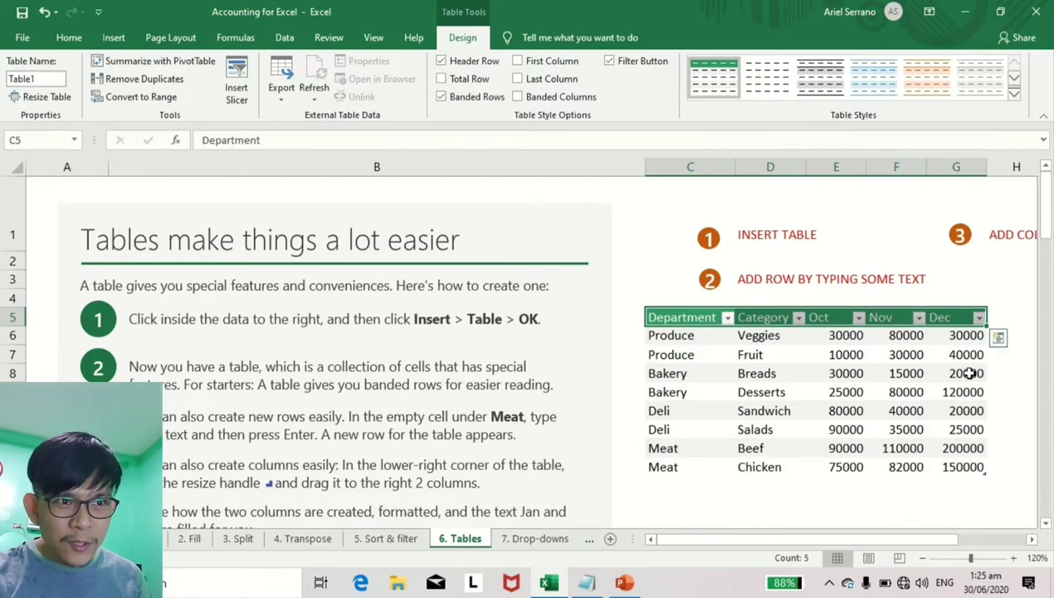
left_click_drag(672, 338, 967, 337)
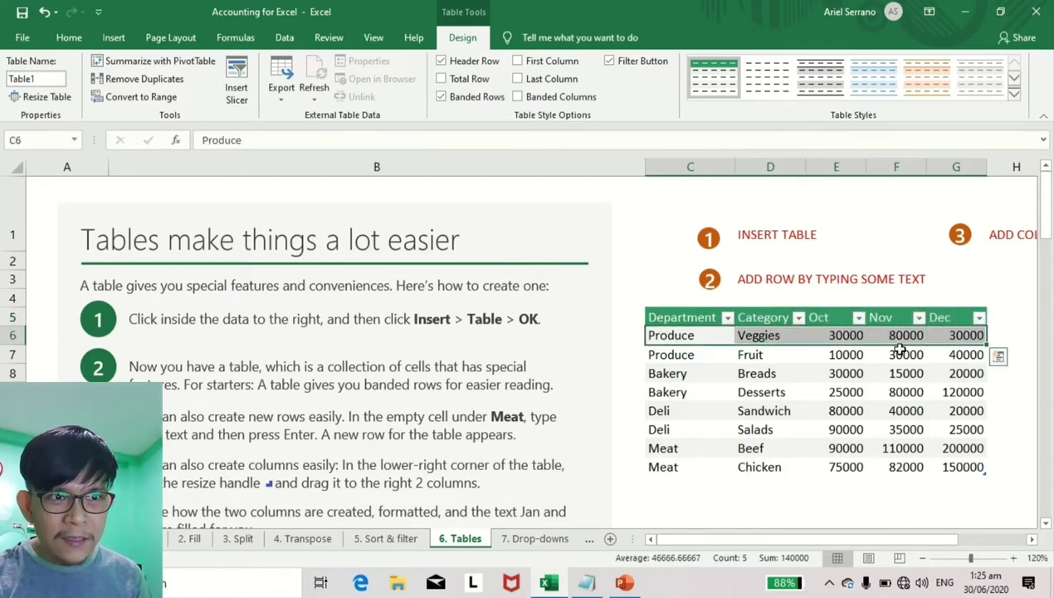
left_click_drag(679, 371, 948, 370)
left_click_drag(686, 355, 968, 356)
left_click(812, 332)
left_click(824, 353)
left_click(828, 368)
left_click(819, 387)
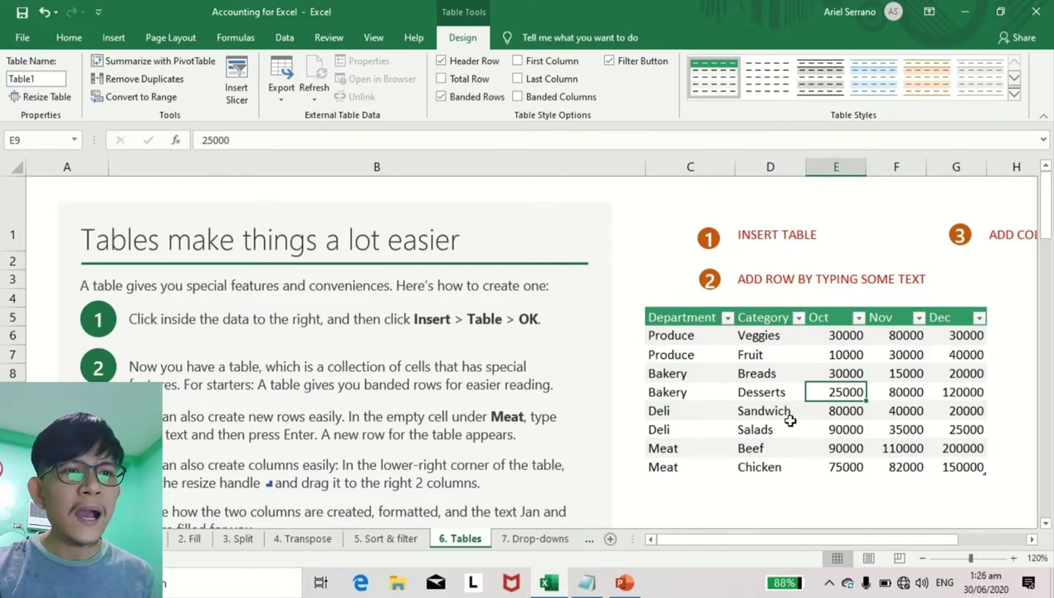
left_click(666, 481)
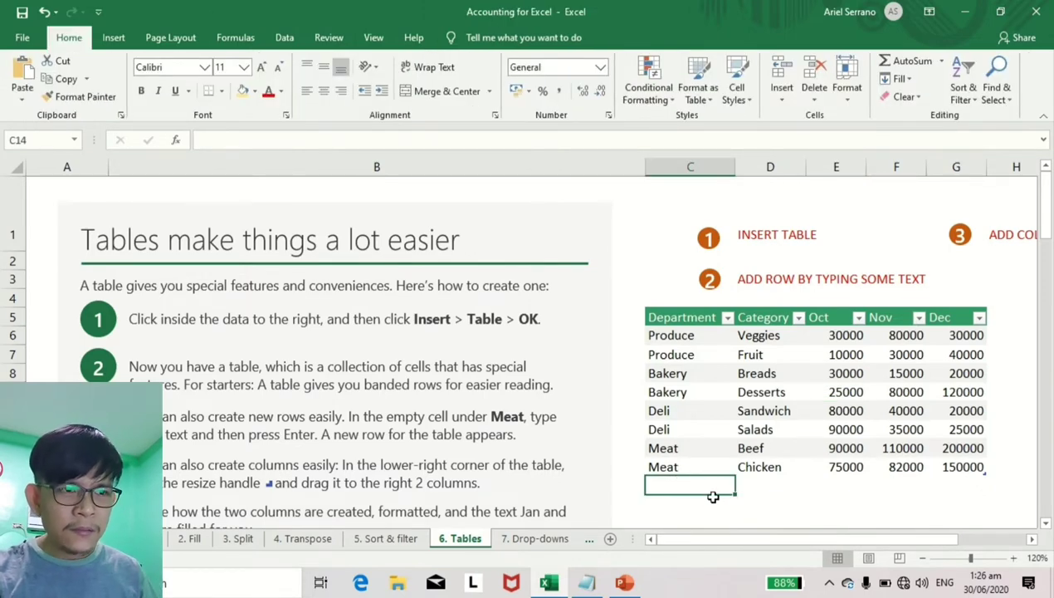
Enter 'sad' below the data, then undo the new row and the table conversion.
type("sad")
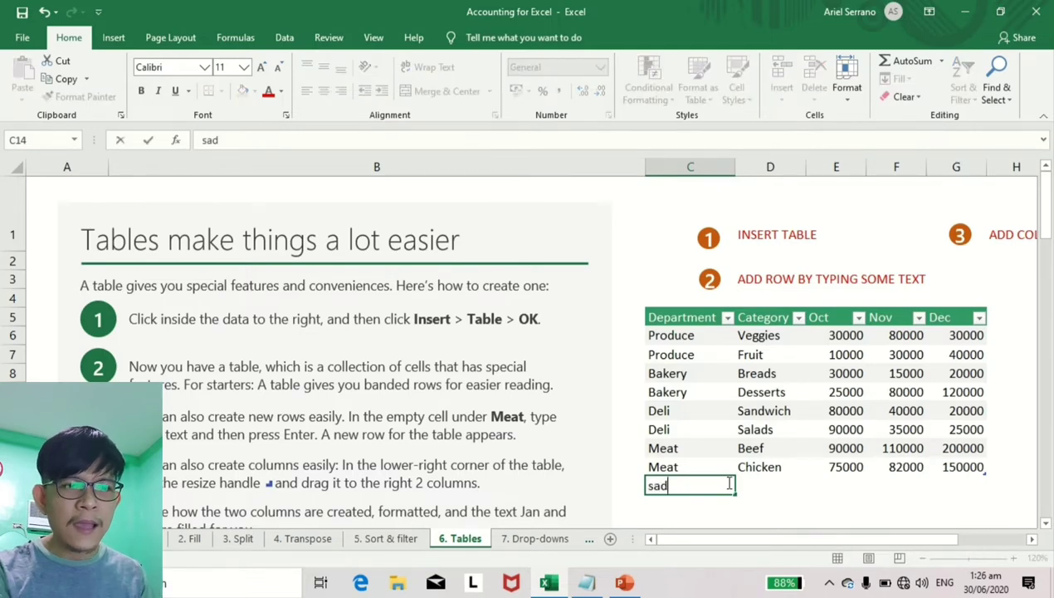
key("Return")
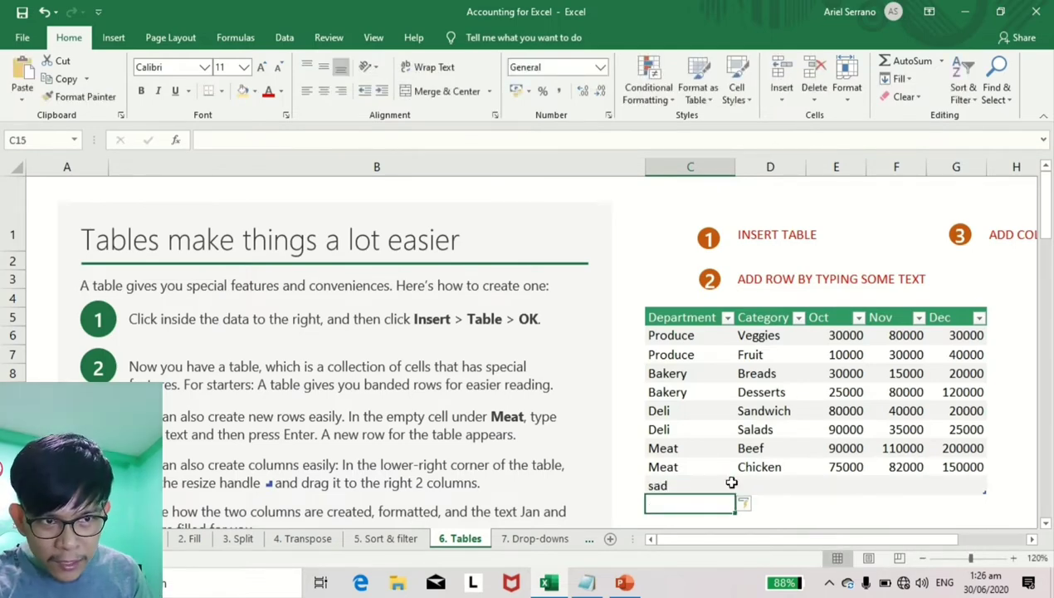
scroll(831, 495, "down", 1)
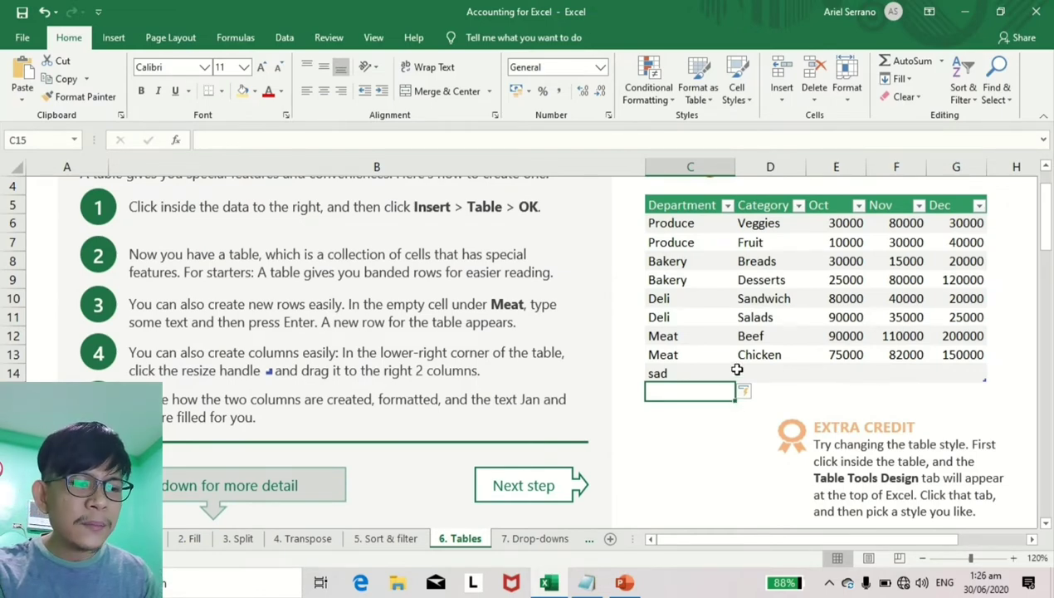
scroll(839, 372, "up", 1)
key("ctrl+z")
key("ctrl+z")
key("ctrl+z")
key("ctrl+z")
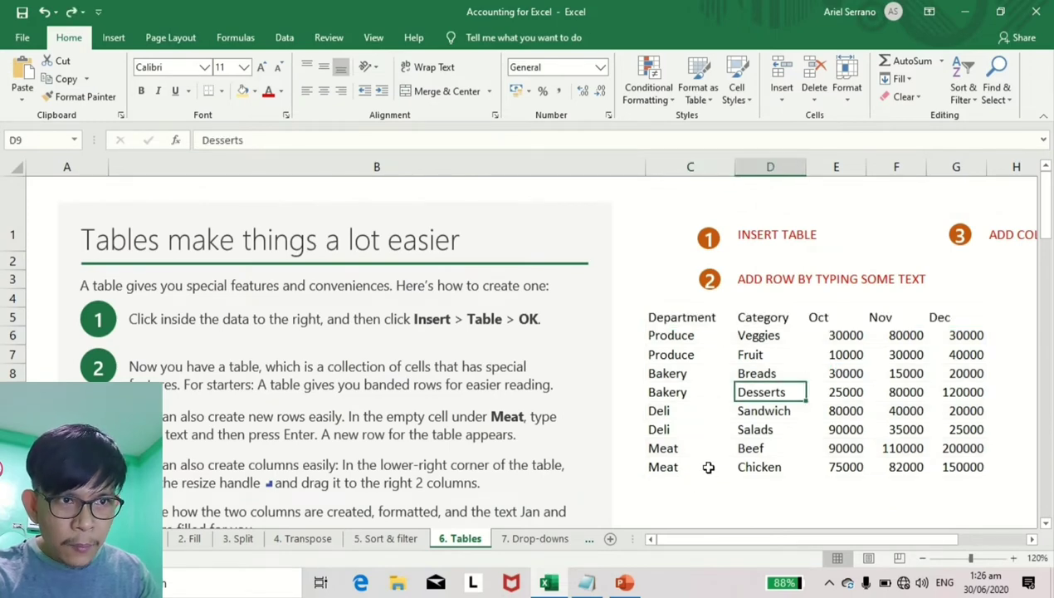
scroll(698, 465, "down", 1)
Enter 'aas' in the empty cell under Meat, then clear it again.
left_click(679, 373)
type("aas")
key("Return")
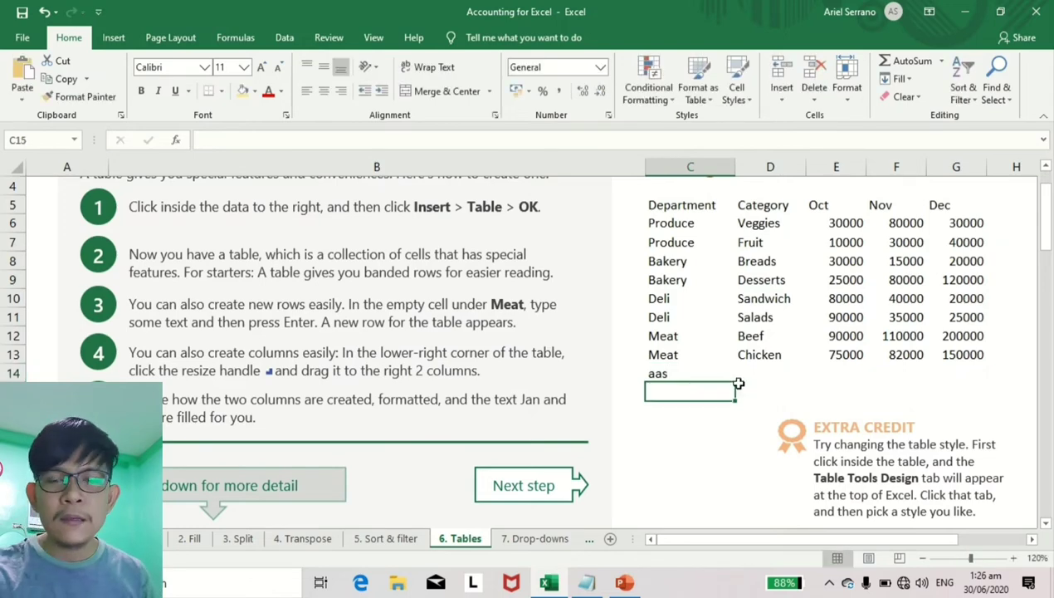
scroll(735, 387, "up", 1)
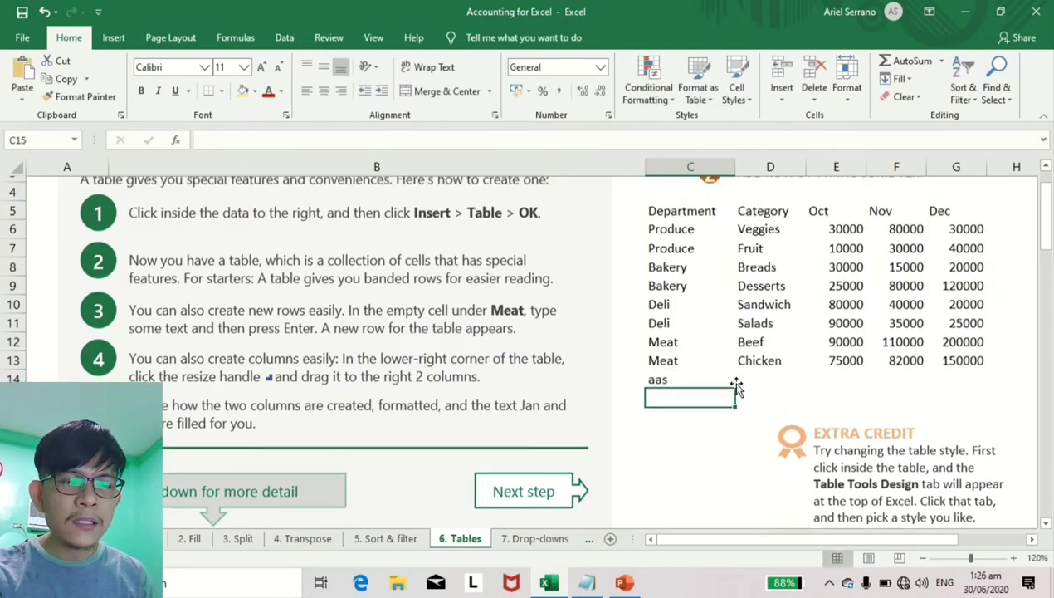
key("Up")
key("Delete")
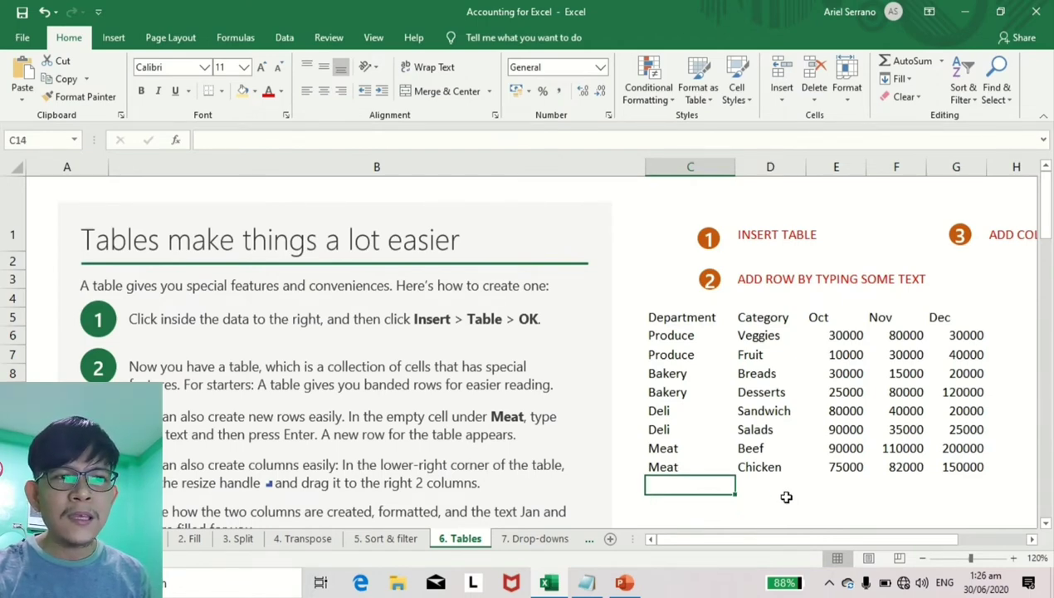
Convert the Department sales range back into a table from the Sandwich cell.
left_click(749, 405)
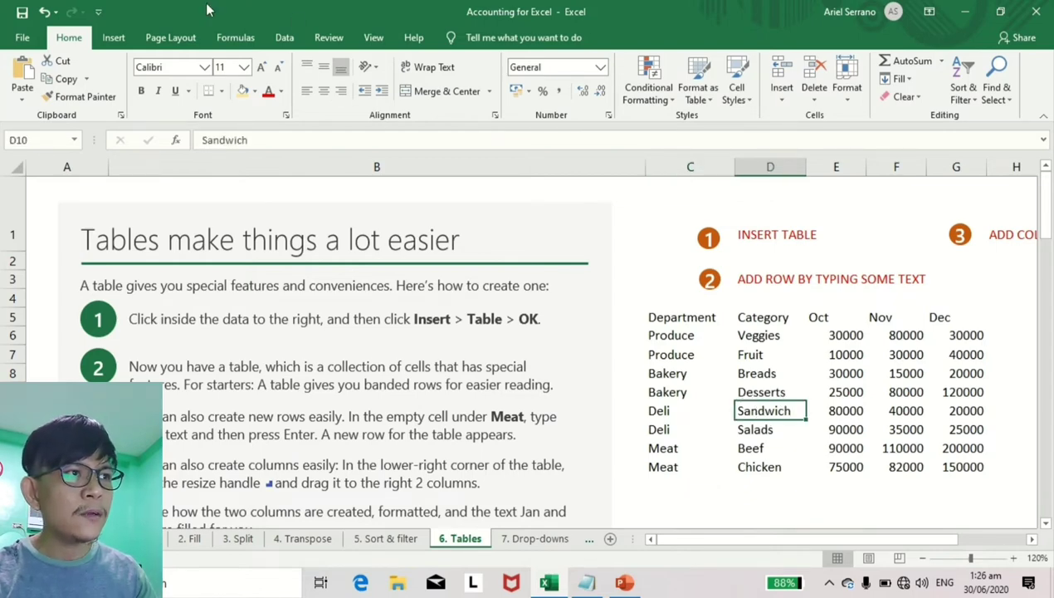
left_click(113, 37)
left_click(137, 74)
key("Return")
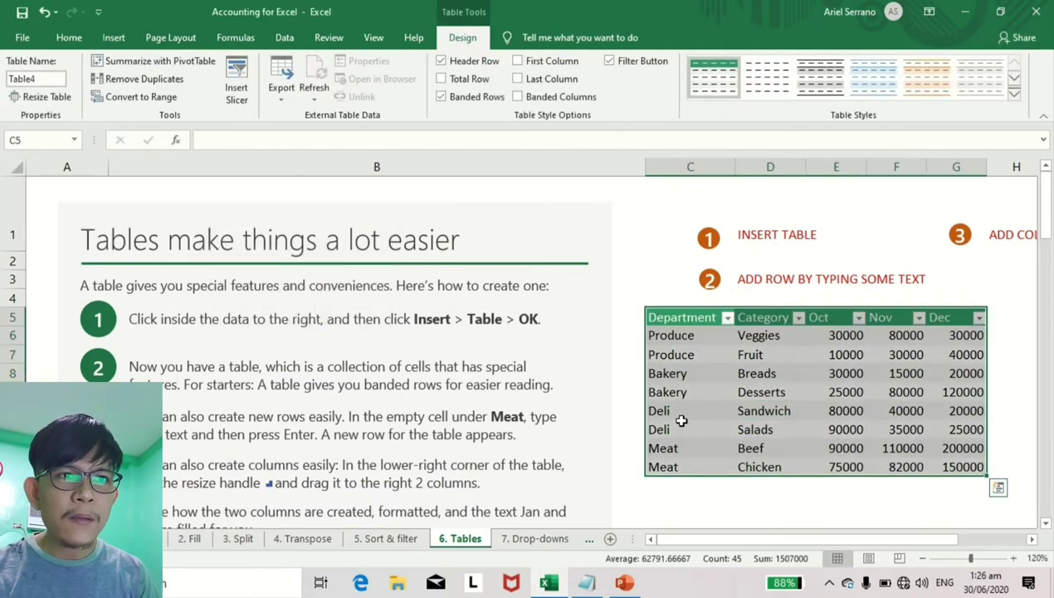
Enter 'asd' under Chicken so the table expands to row 14, then check the Dec cells.
left_click(664, 484)
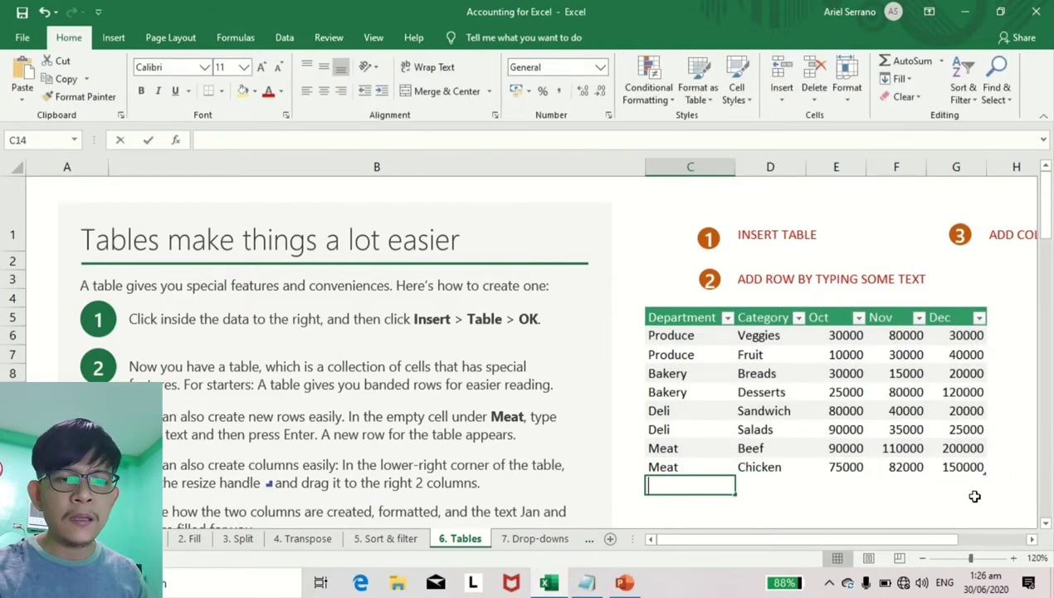
type("asd")
key("Return")
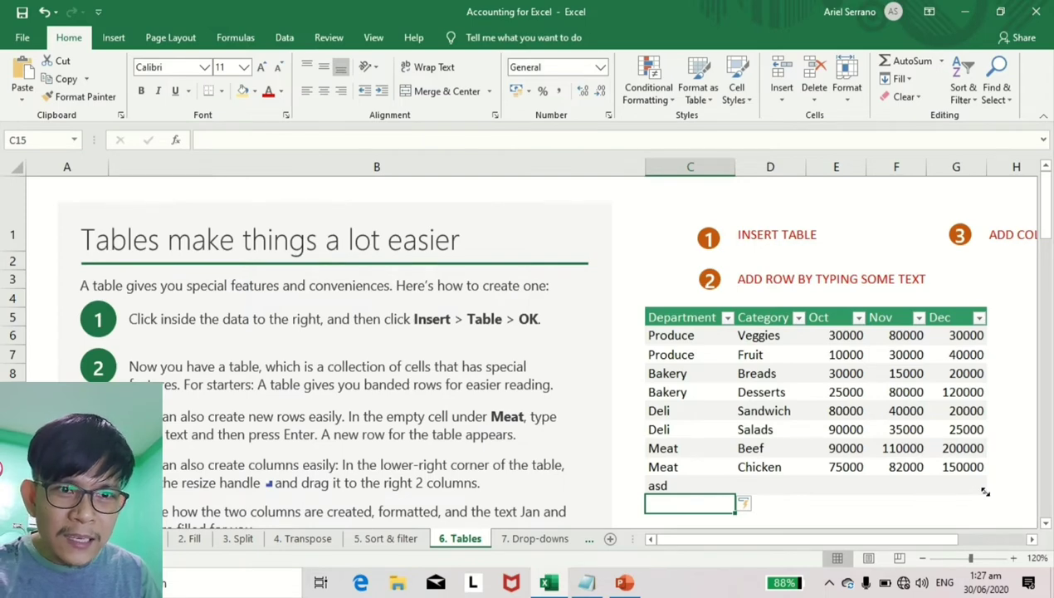
left_click(978, 467)
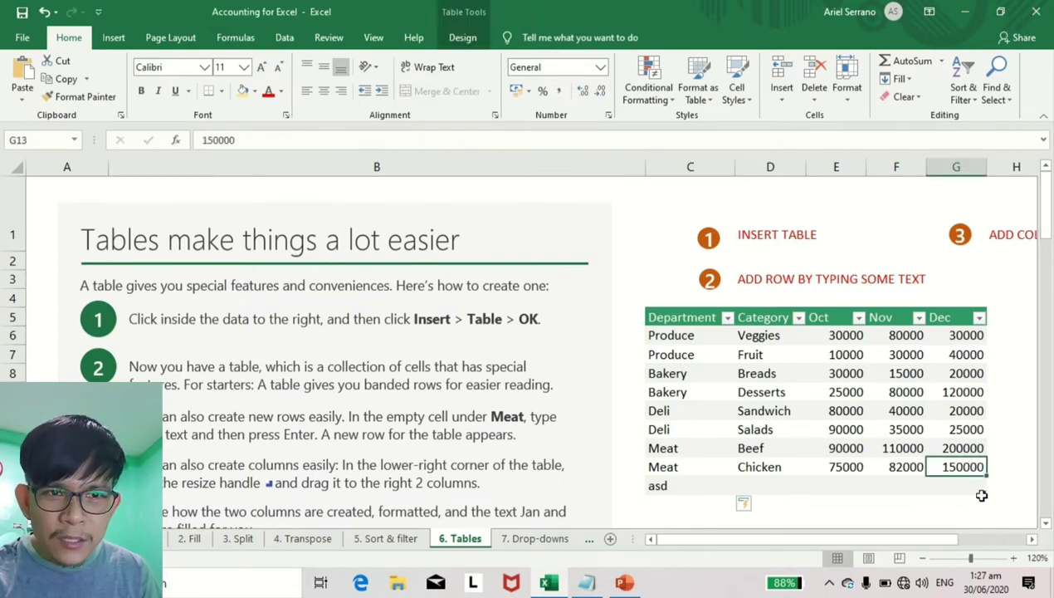
left_click(975, 490)
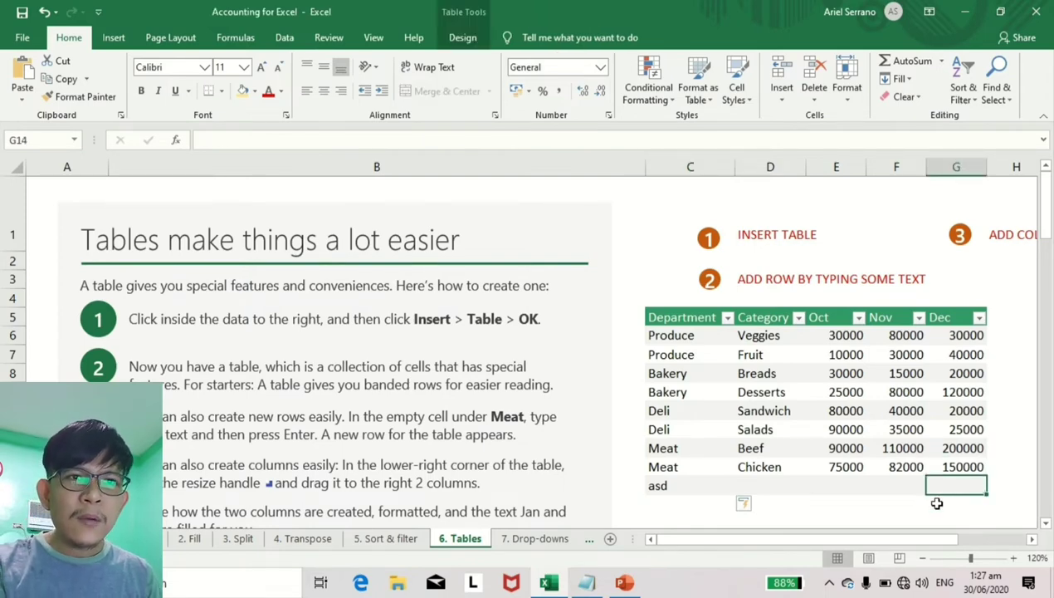
Stretch the table's resize handle two columns right, adding Jan and Feb columns after Dec.
left_click_drag(850, 542, 891, 544)
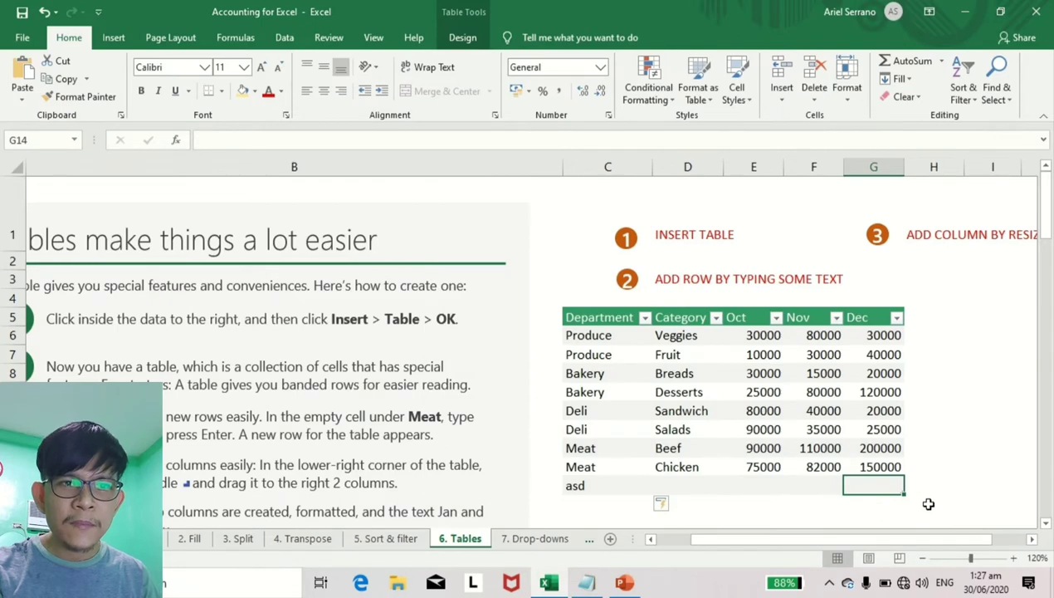
mouse_move(897, 539)
left_mouse_down()
mouse_move(934, 539)
mouse_move(907, 539)
left_mouse_up()
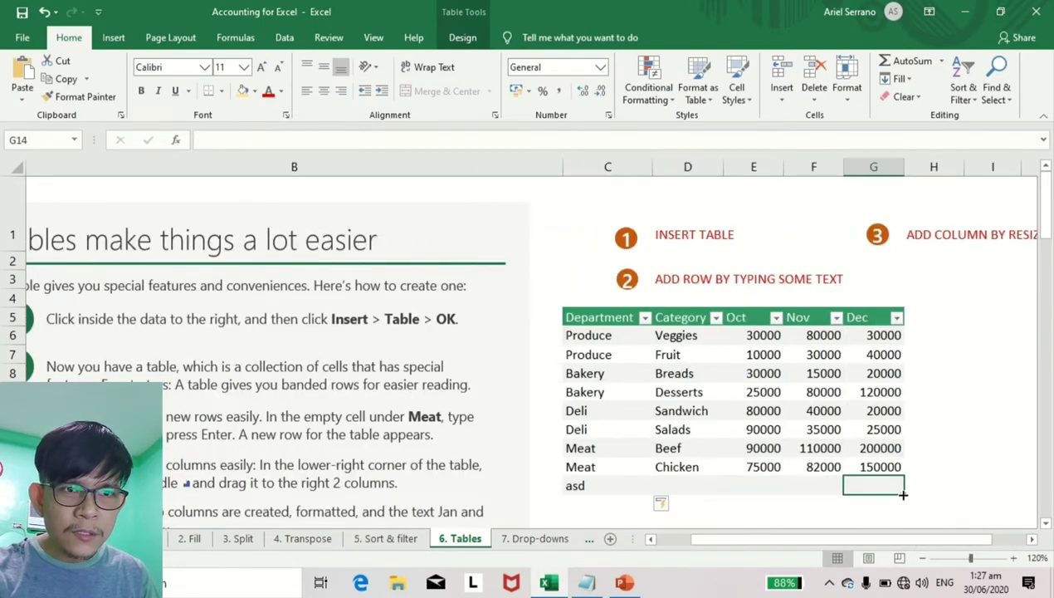
left_click(885, 467)
left_click_drag(906, 490, 943, 499)
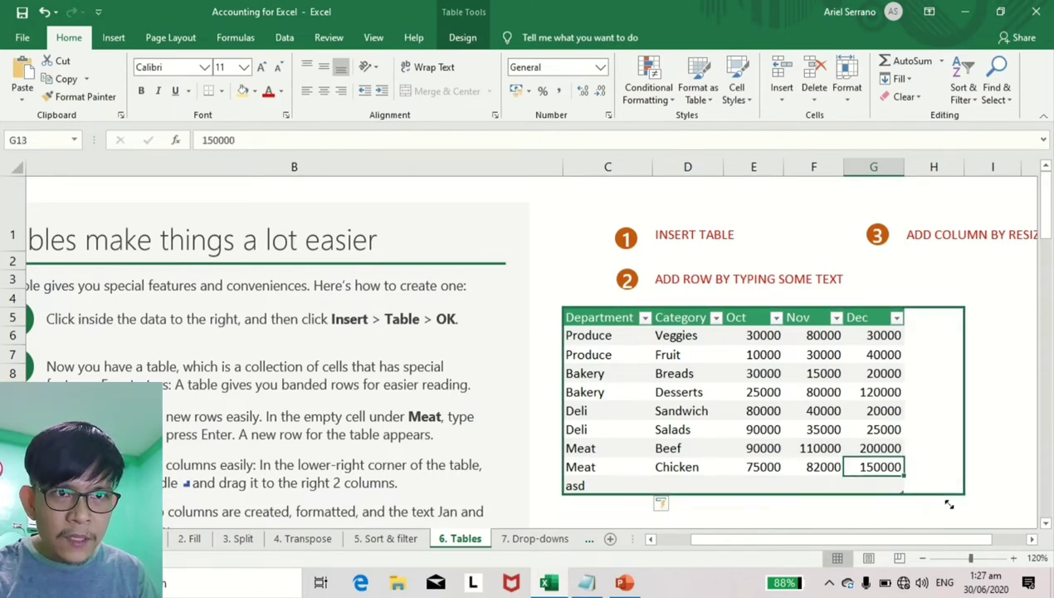
left_click_drag(994, 491, 1005, 490)
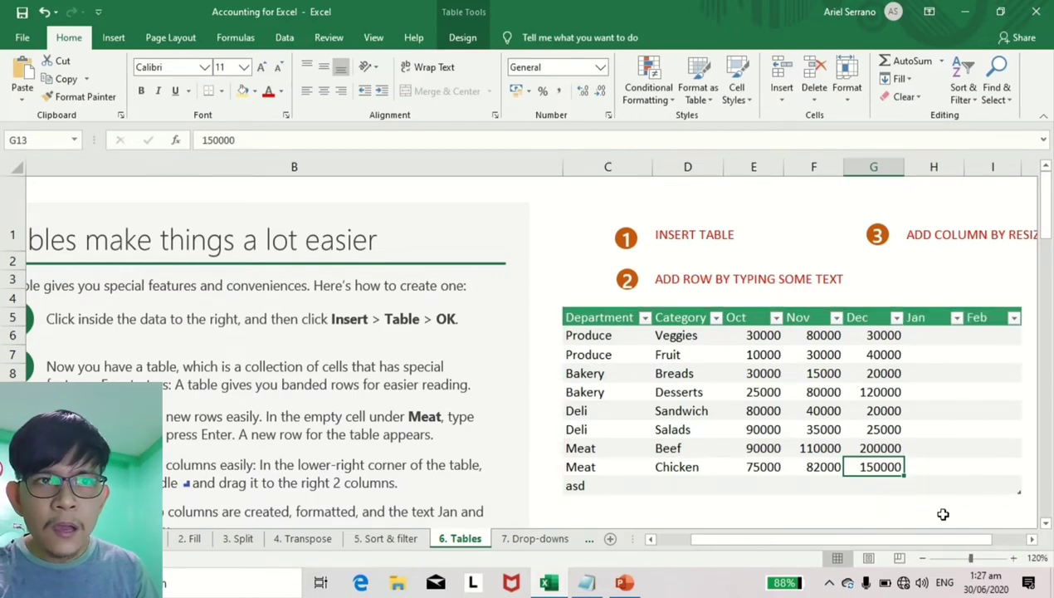
left_click(934, 167)
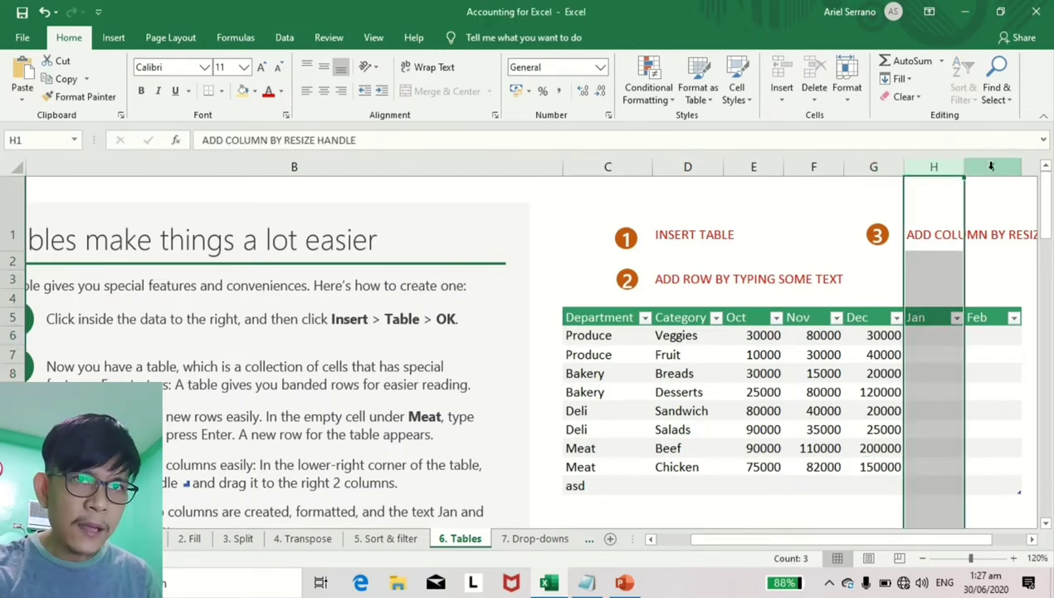
left_click_drag(990, 167, 991, 167)
left_click(756, 392)
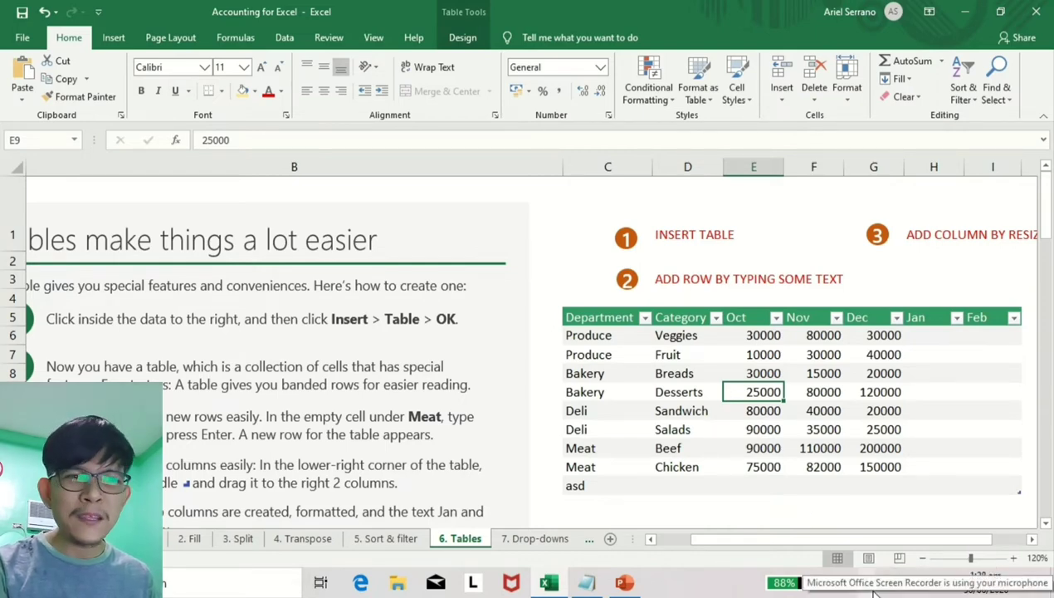
Select the Breads, Desserts and Sandwich rows, then go to the Add numbers like a champ sheet.
left_click_drag(596, 372, 970, 373)
left_click_drag(636, 392, 961, 395)
left_click_drag(656, 404, 956, 406)
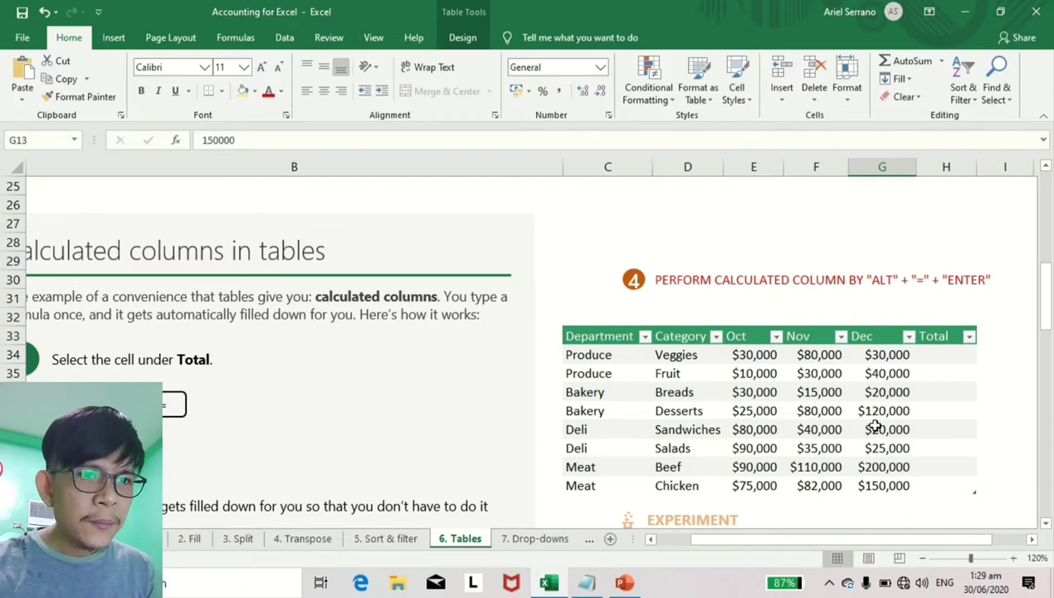
left_click_drag(804, 538, 802, 541)
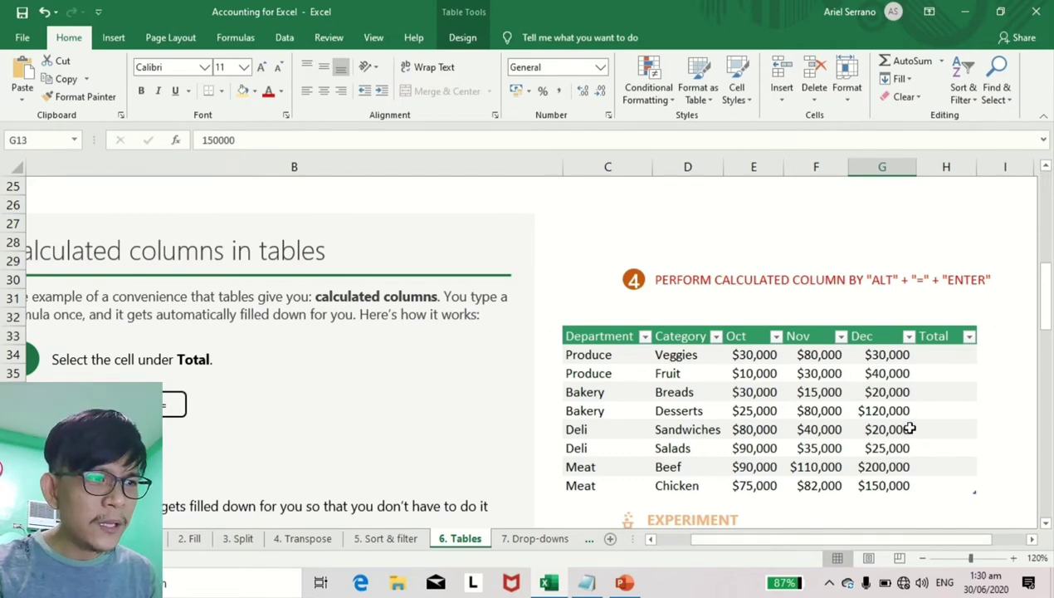
left_click(145, 539)
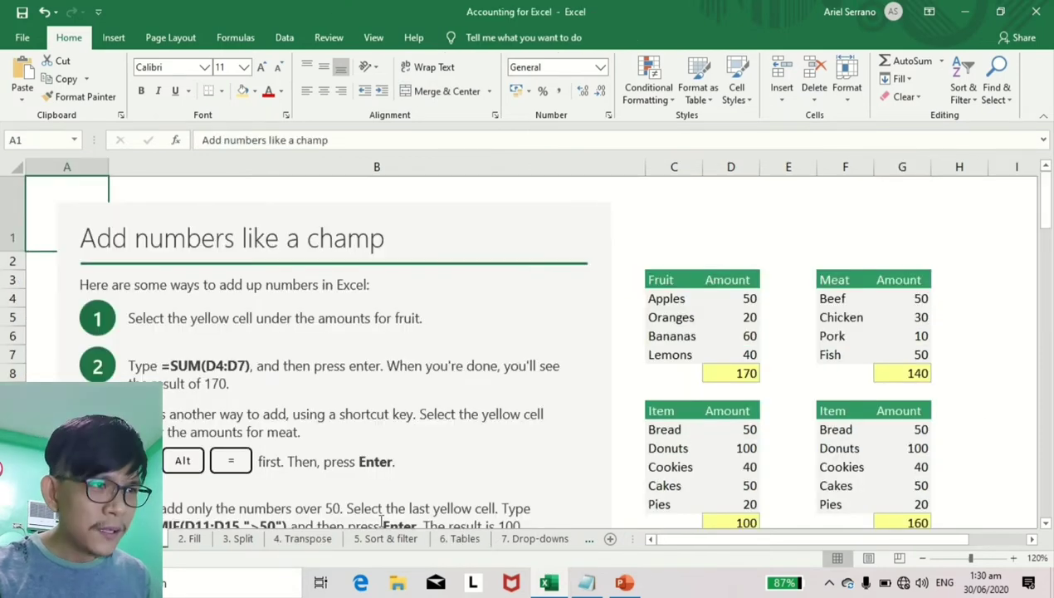
left_click_drag(171, 366, 249, 367)
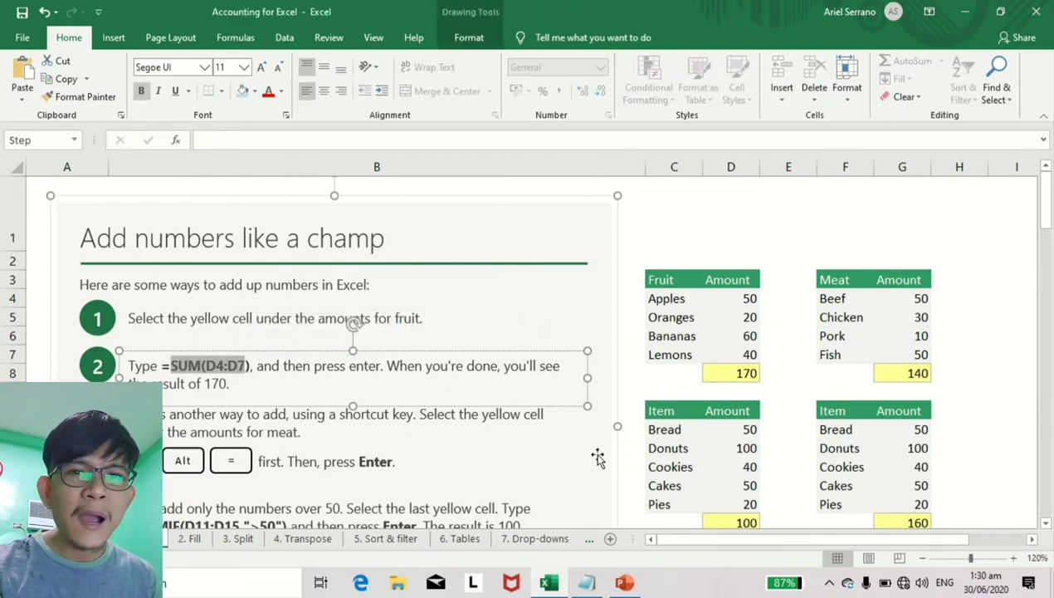
left_click(515, 541)
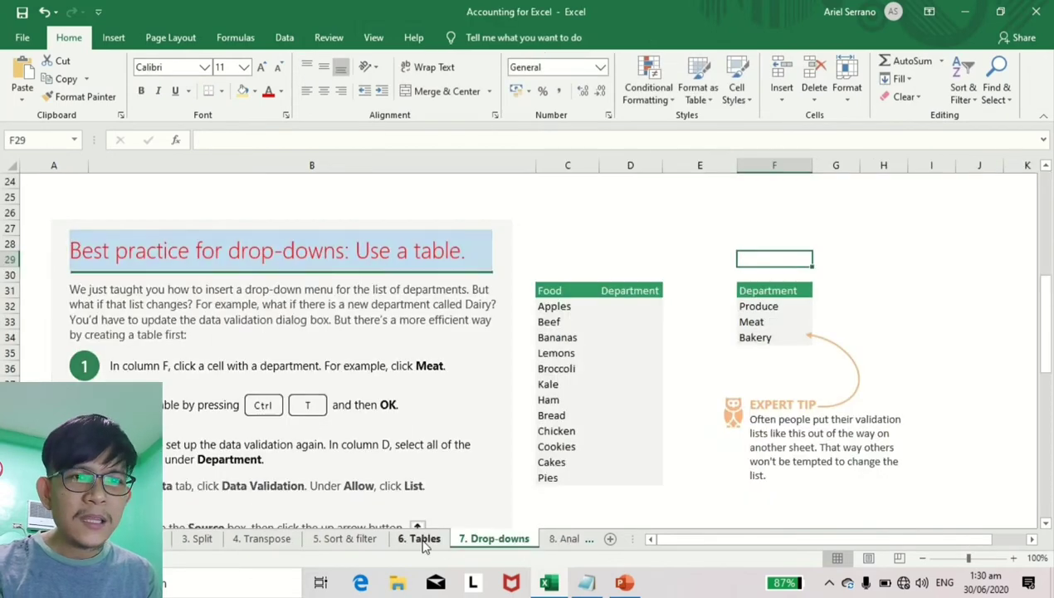
left_click(423, 541)
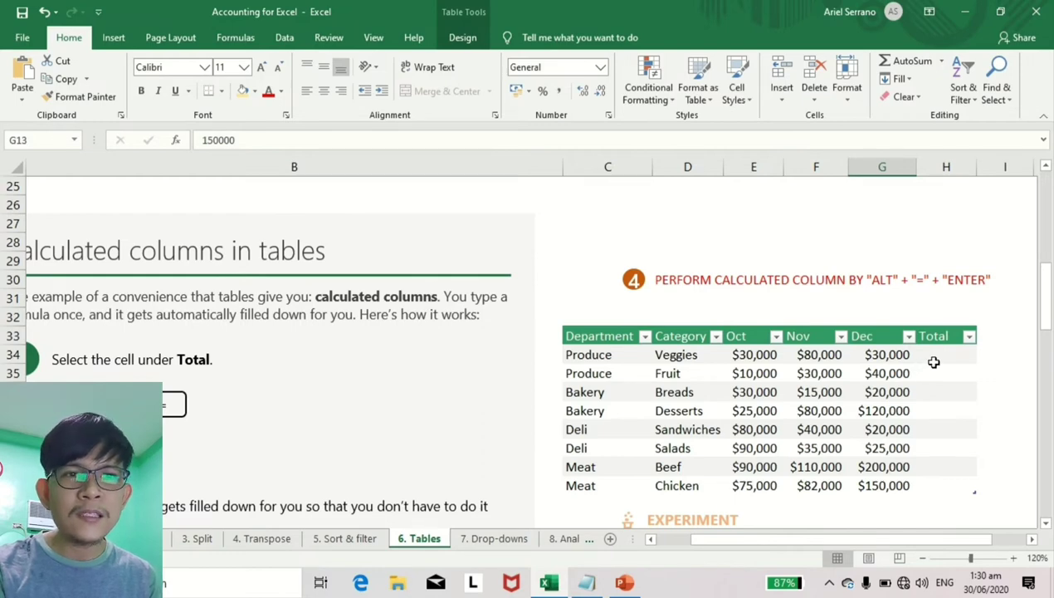
left_click(934, 362)
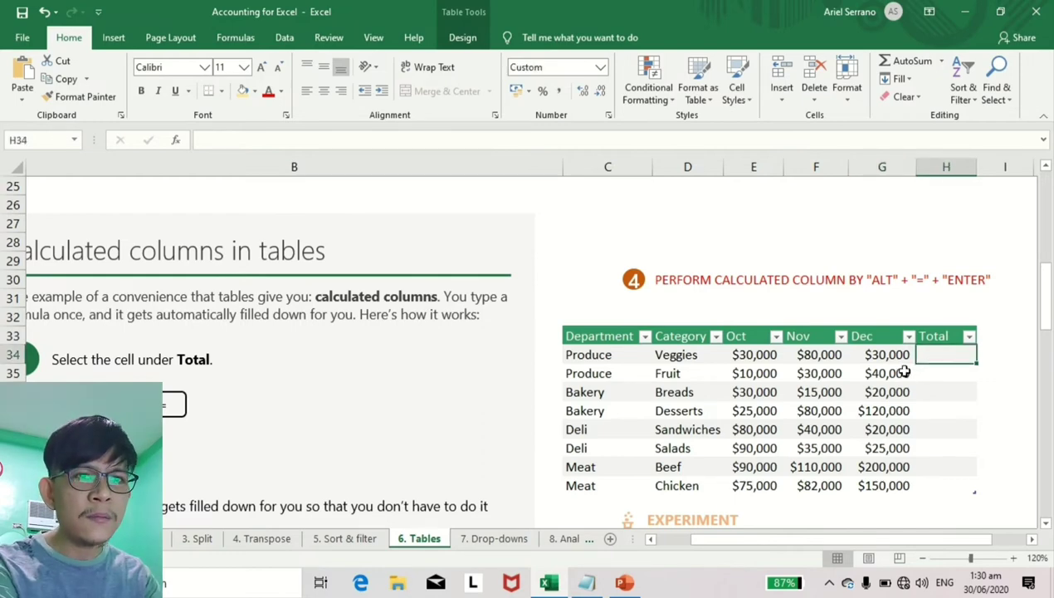
Start a =SUM formula over the Oct–Dec values in a Total cell, then cancel it.
type("=sum(")
key("Left")
key("Left")
key("Left")
key("Right")
key("Left")
key("shift+Right")
key("shift+Right")
key("BackSpace")
key("BackSpace")
key("BackSpace")
key("BackSpace")
key("BackSpace")
key("BackSpace")
key("BackSpace")
key("BackSpace")
key("BackSpace")
key("BackSpace")
key("BackSpace")
key("BackSpace")
key("BackSpace")
key("BackSpace")
key("BackSpace")
key("BackSpace")
key("BackSpace")
key("BackSpace")
key("BackSpace")
key("BackSpace")
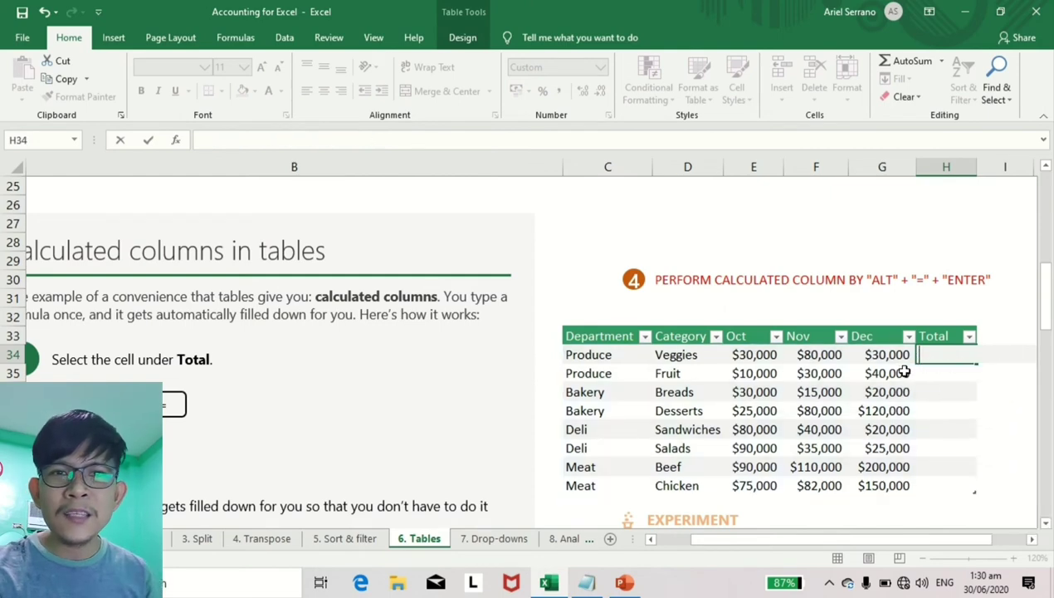
key("Escape")
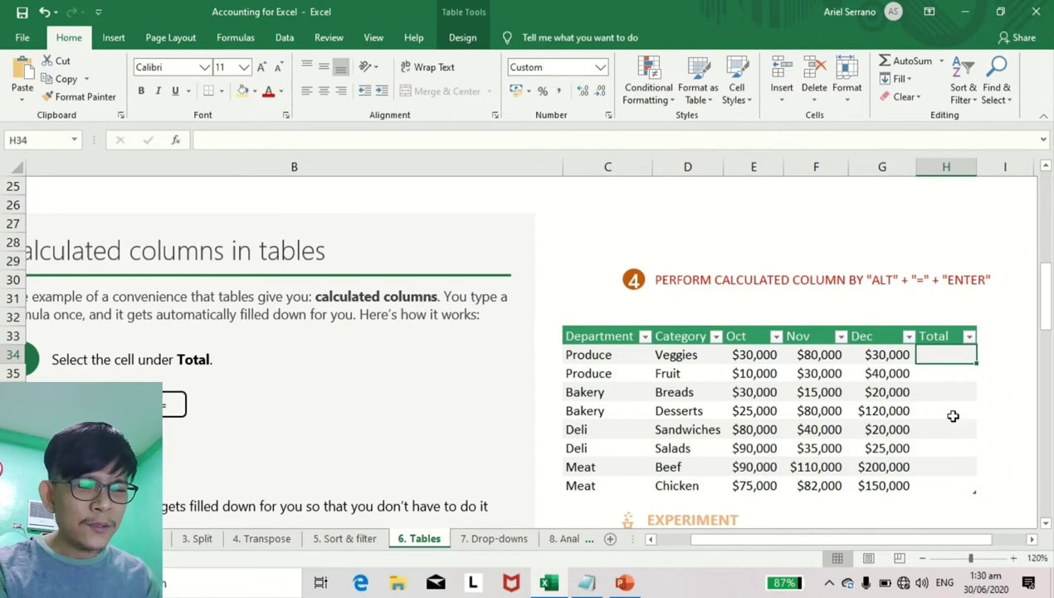
Fill the Total column with Alt+= Oct–Dec row sums and widen the column to show them.
left_click(937, 373)
left_click_drag(941, 351, 930, 483)
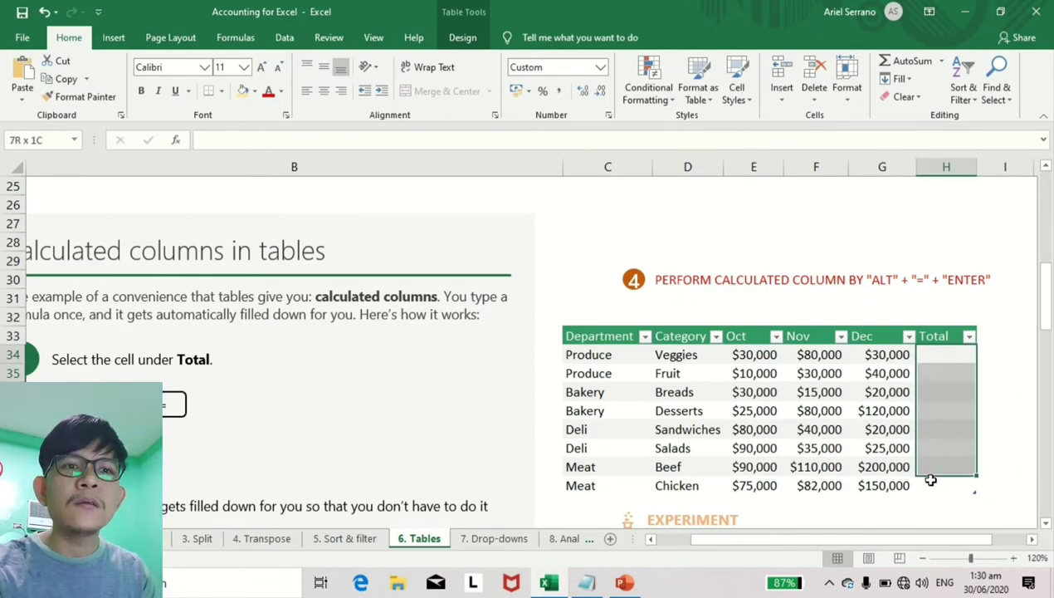
left_click(943, 389)
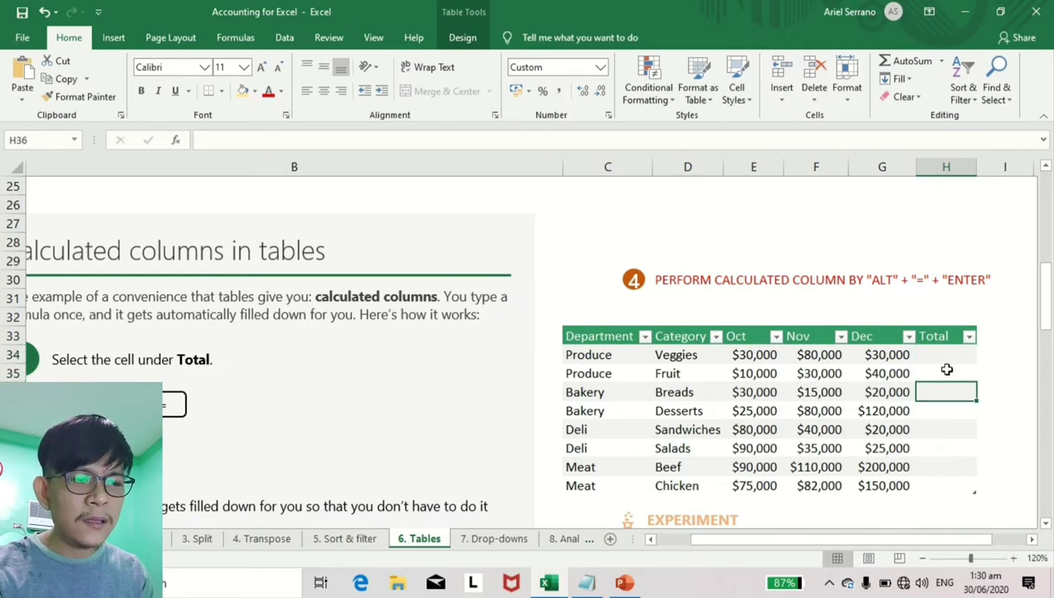
key("alt+equal")
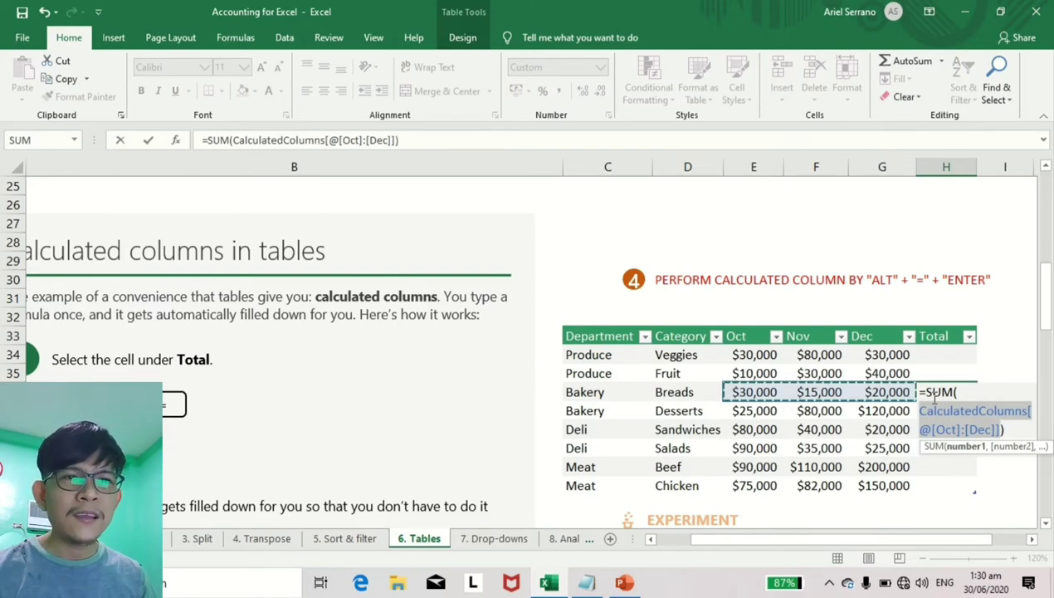
key("Return")
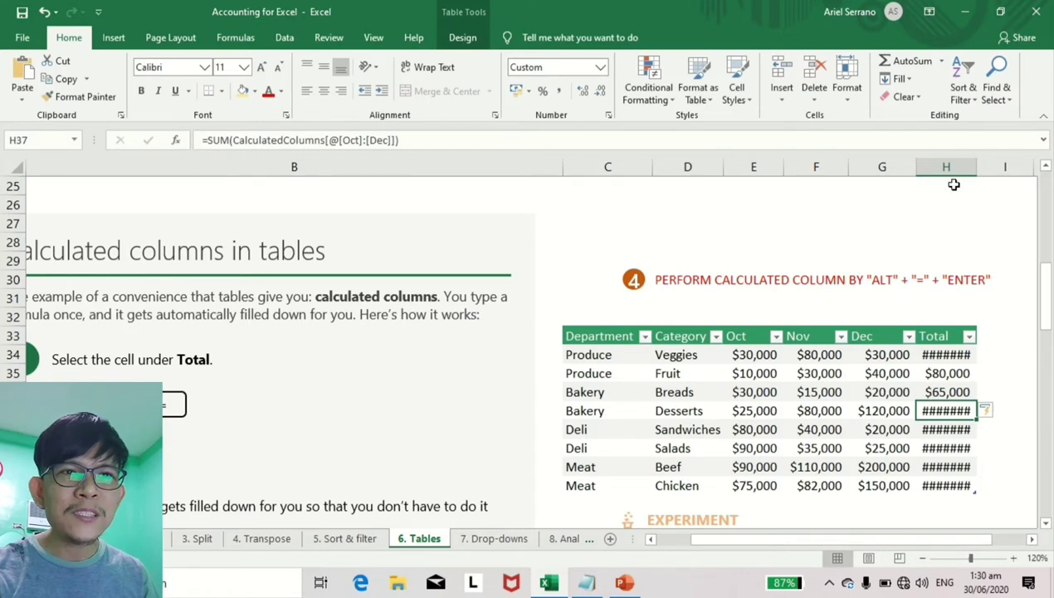
left_click_drag(977, 167, 982, 167)
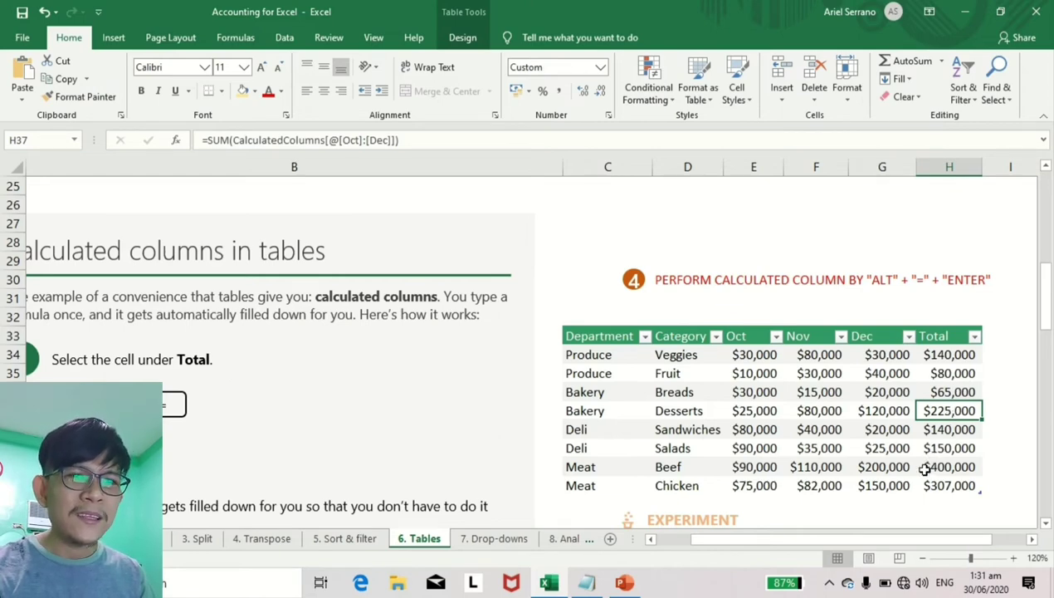
Check the Veggies and Fruit Total sums against their Oct, Nov and Dec values.
left_click_drag(943, 352, 939, 484)
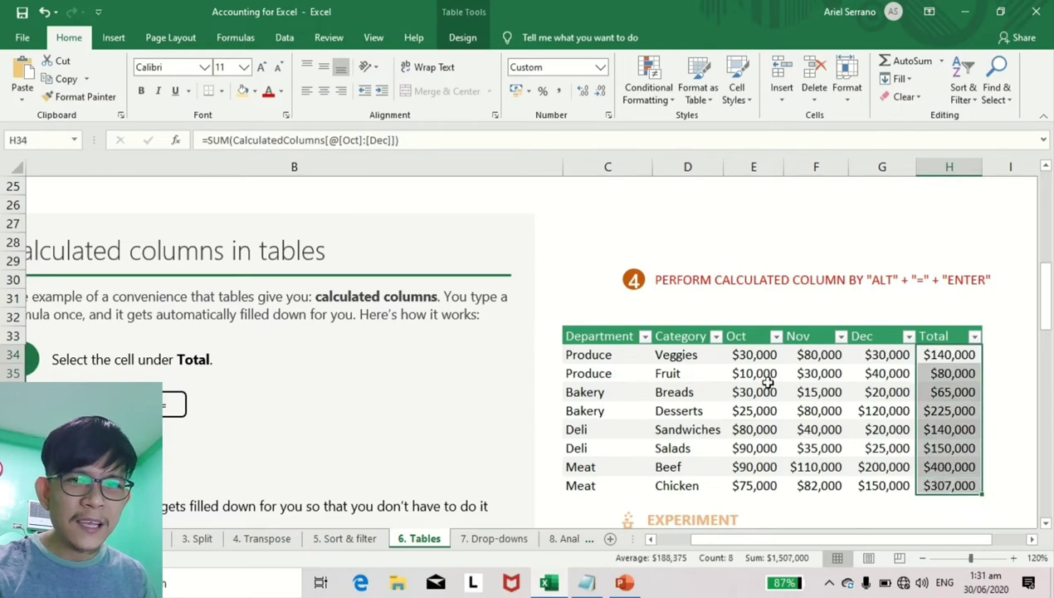
left_click(948, 352)
left_click(739, 355)
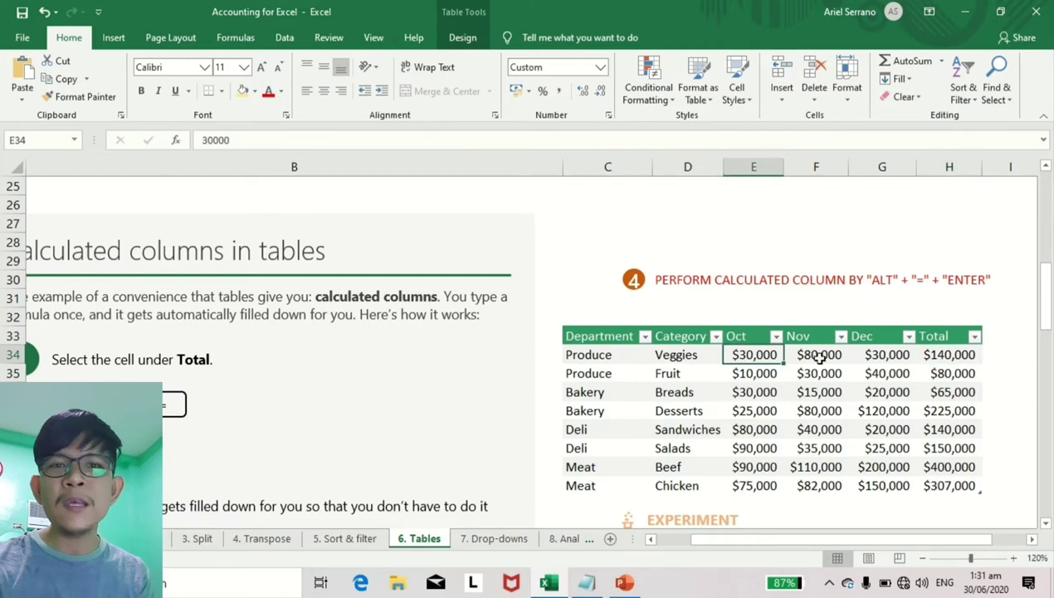
left_click(820, 355)
left_click(893, 355)
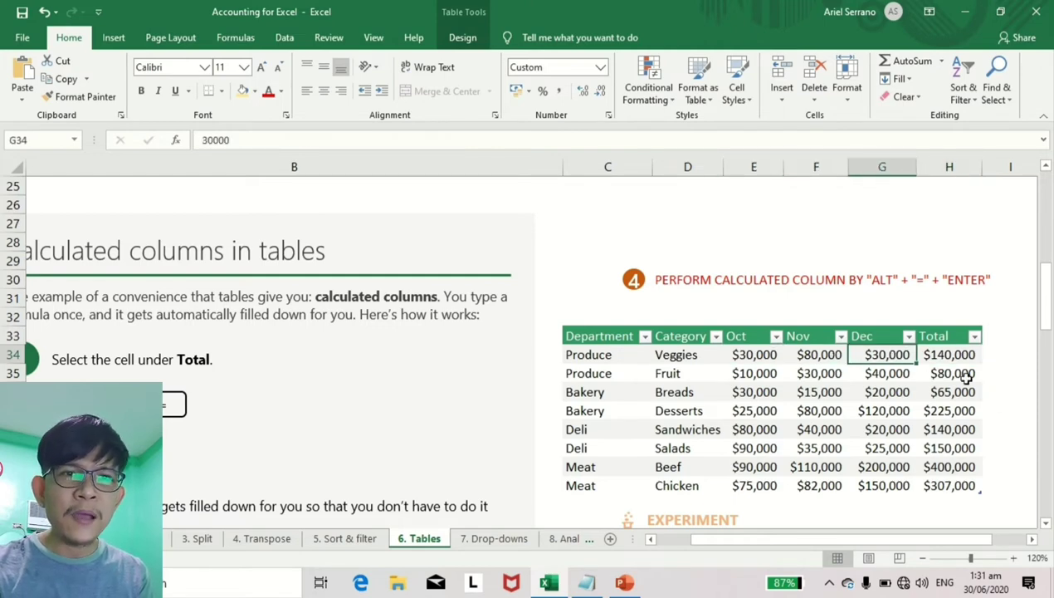
left_click(950, 374)
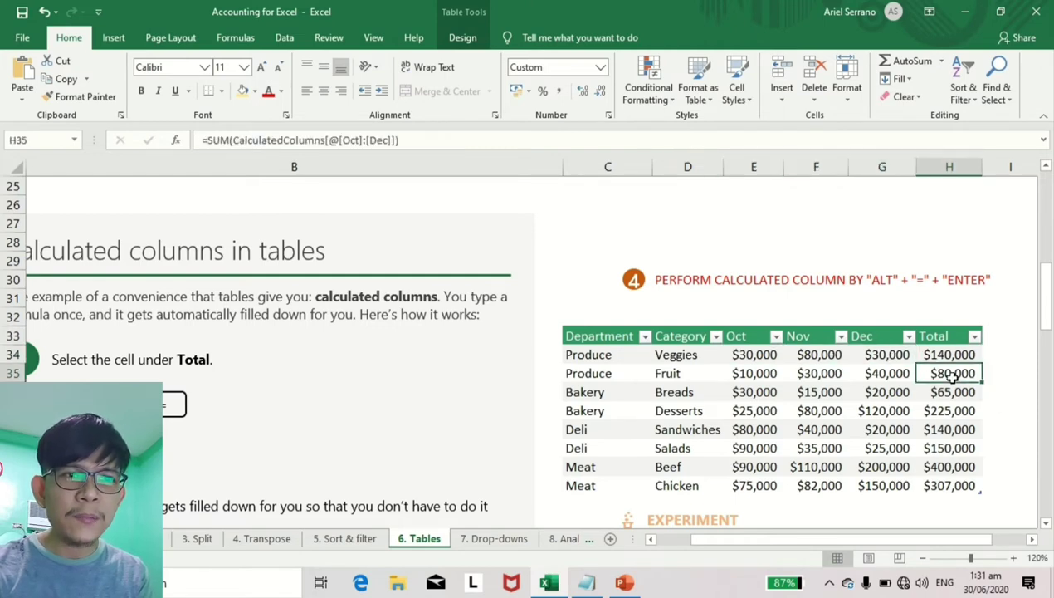
left_click(745, 373)
left_click(825, 375)
left_click(890, 377)
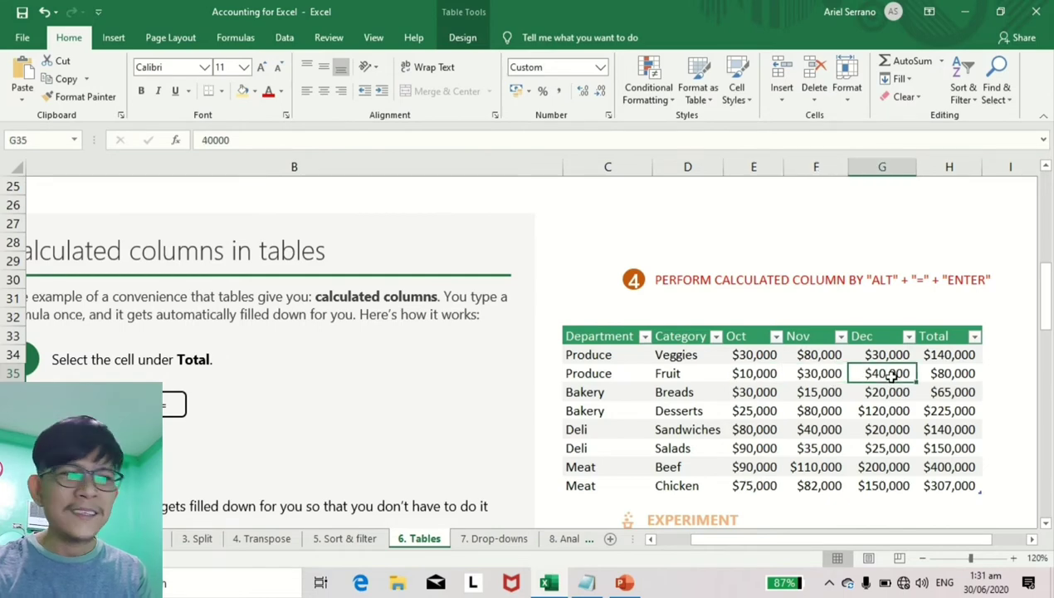
left_click_drag(844, 538, 814, 539)
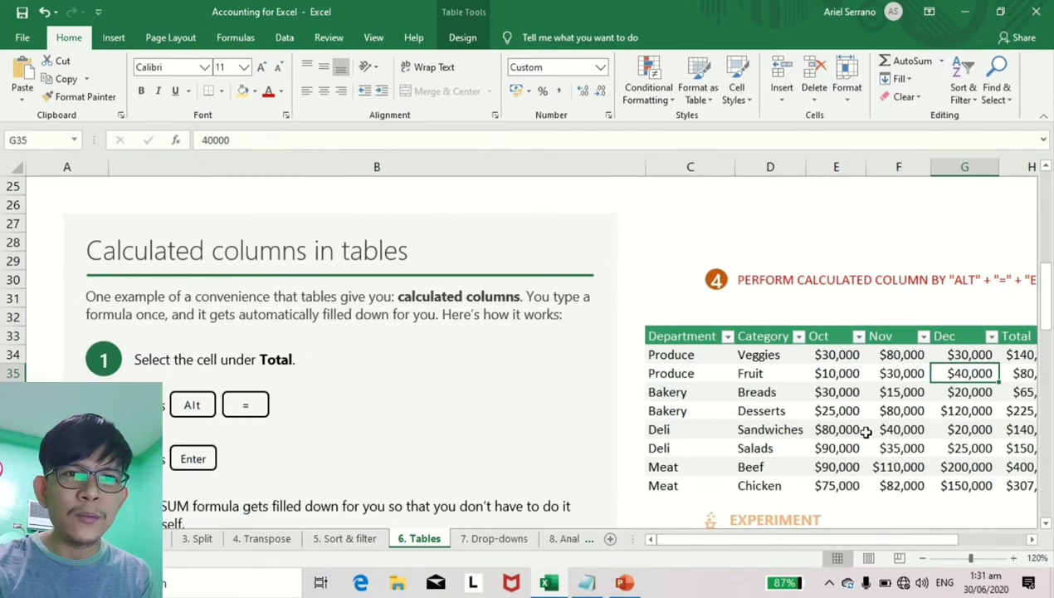
left_click_drag(1049, 280, 1044, 362)
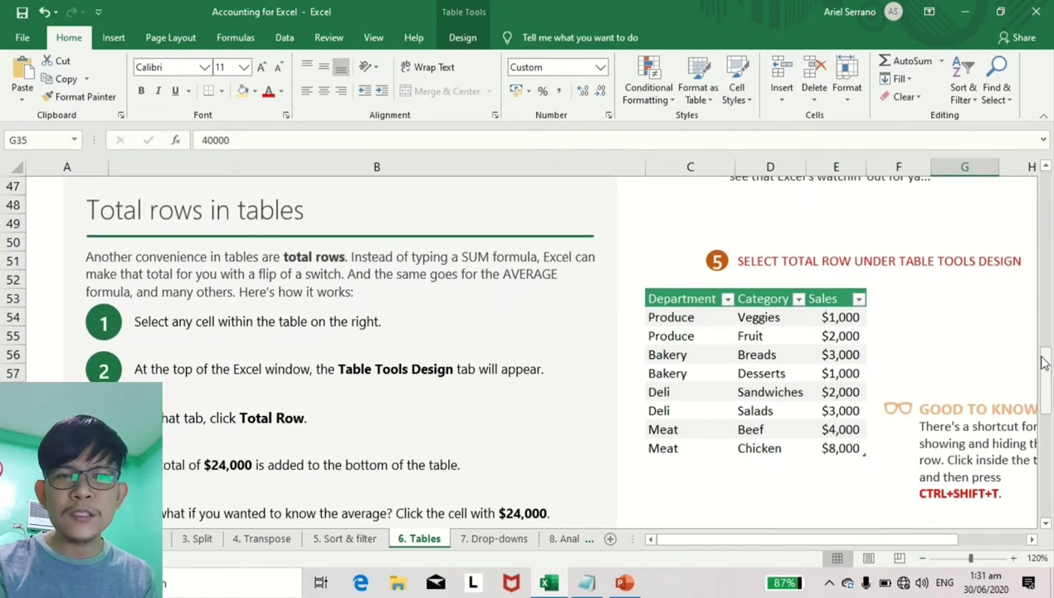
left_click(938, 315)
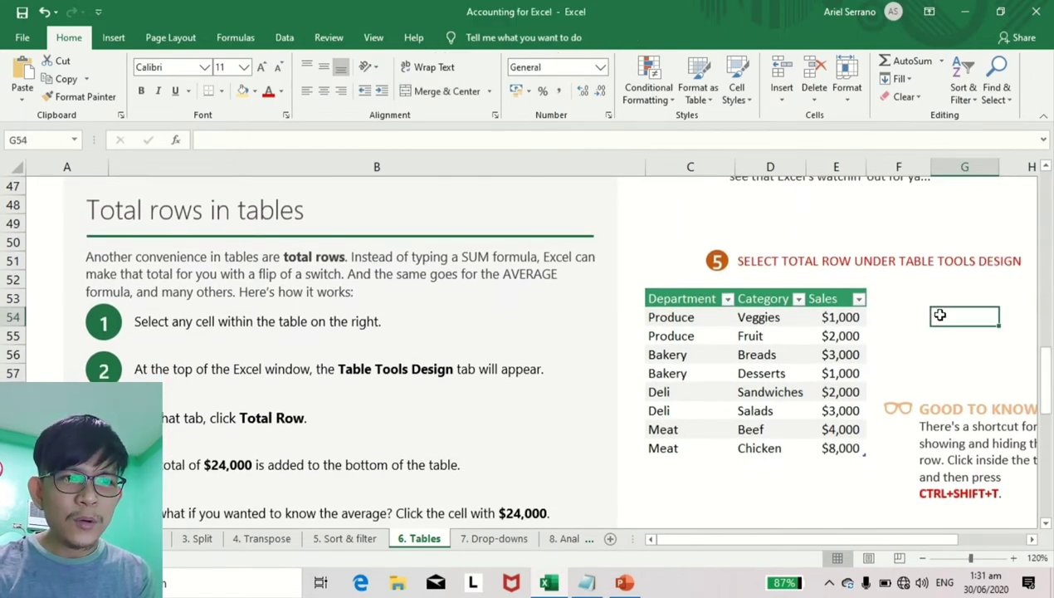
left_click(774, 336)
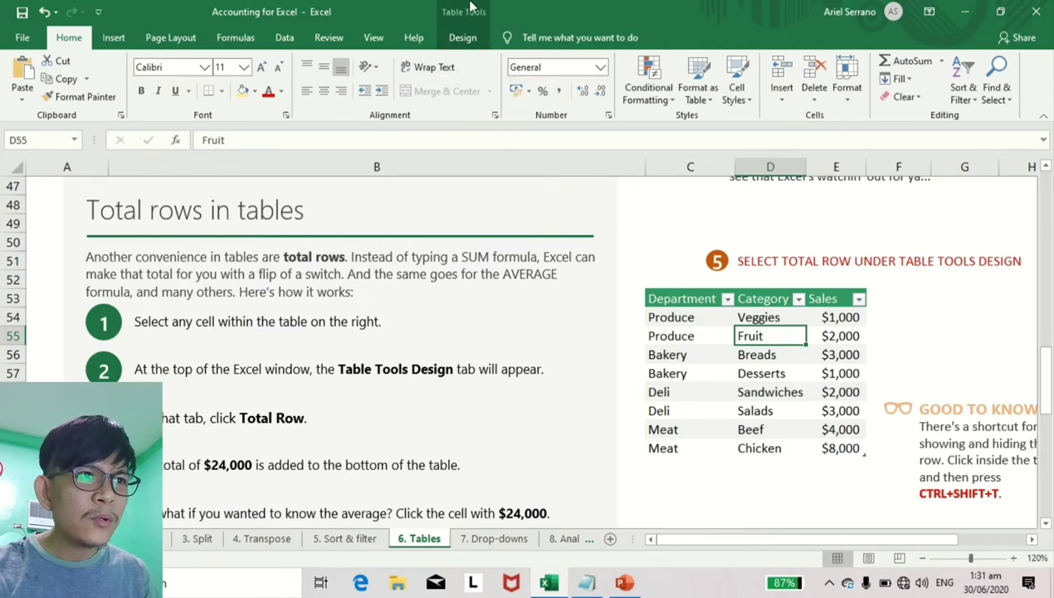
mouse_move(448, 8)
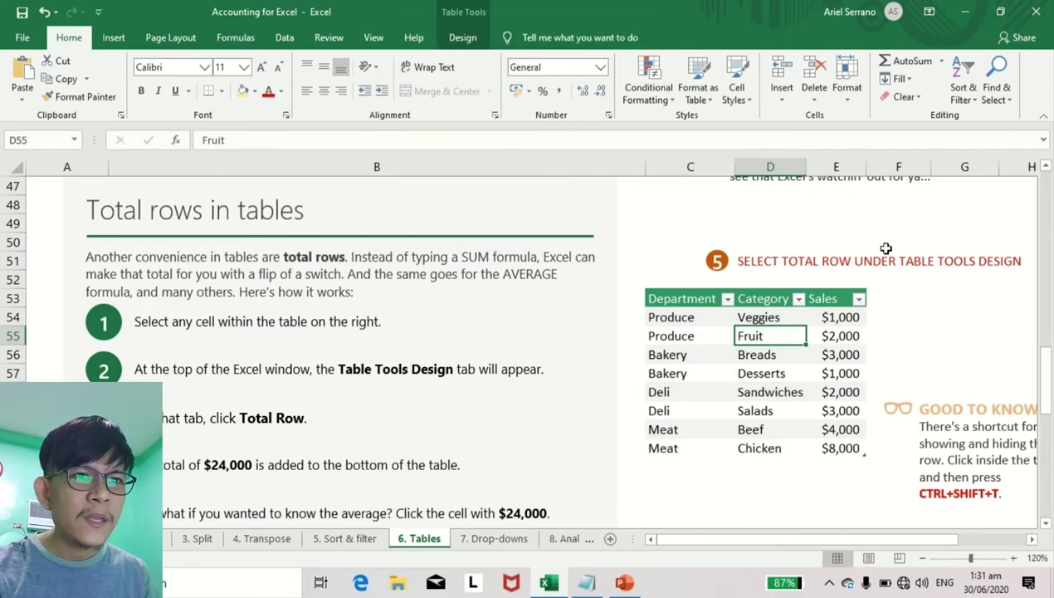
left_click(913, 335)
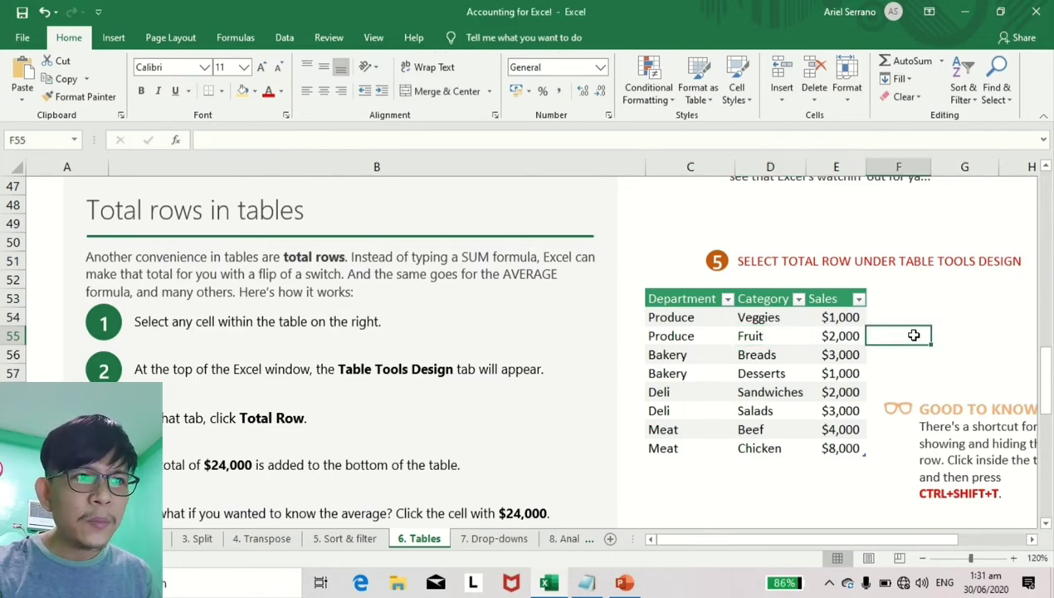
left_click(761, 352)
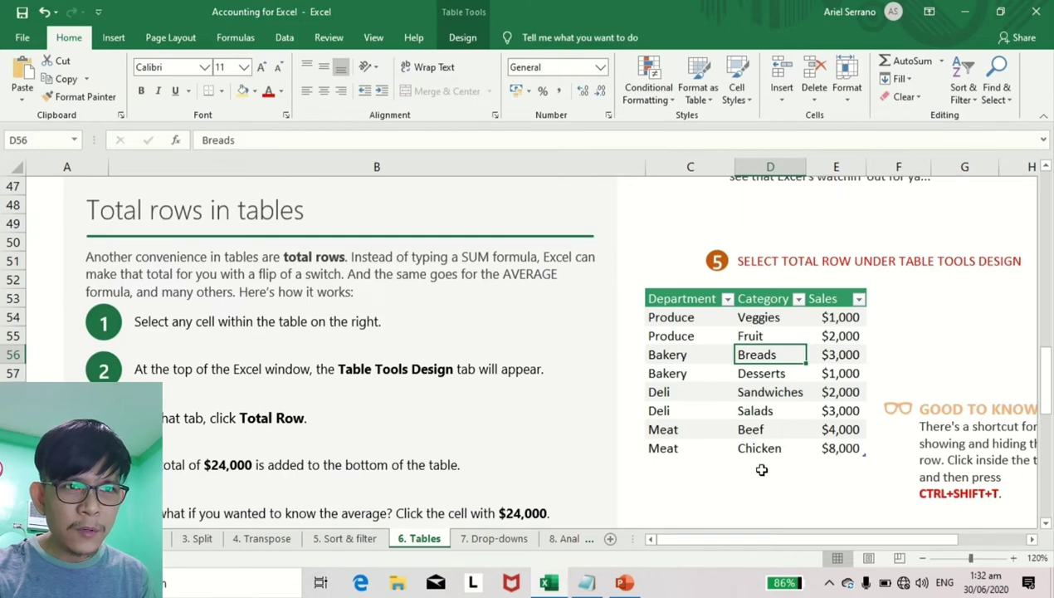
left_click(837, 463)
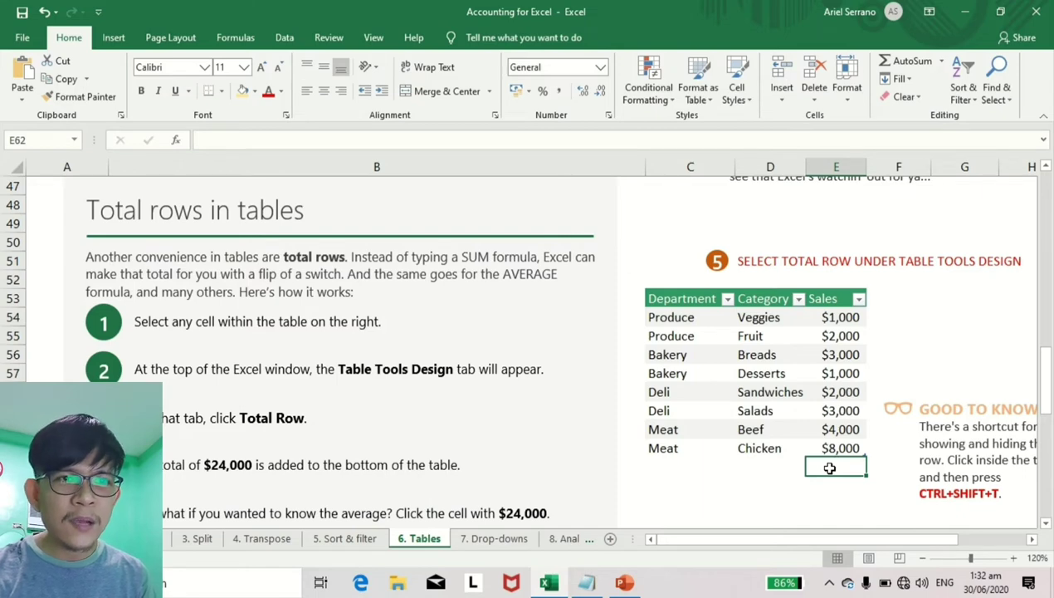
left_click_drag(835, 316, 842, 449)
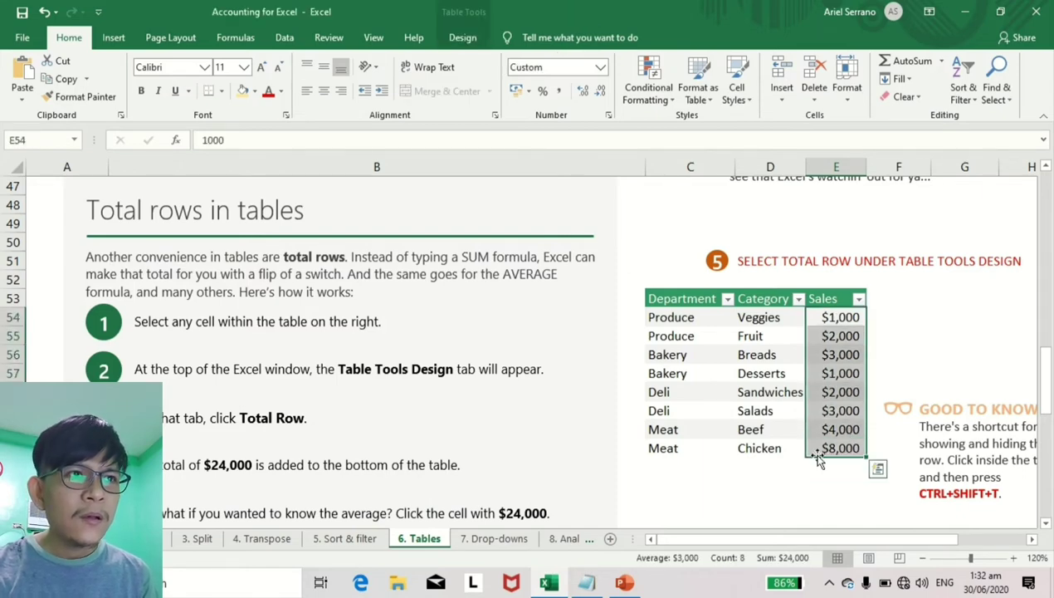
left_click(709, 390)
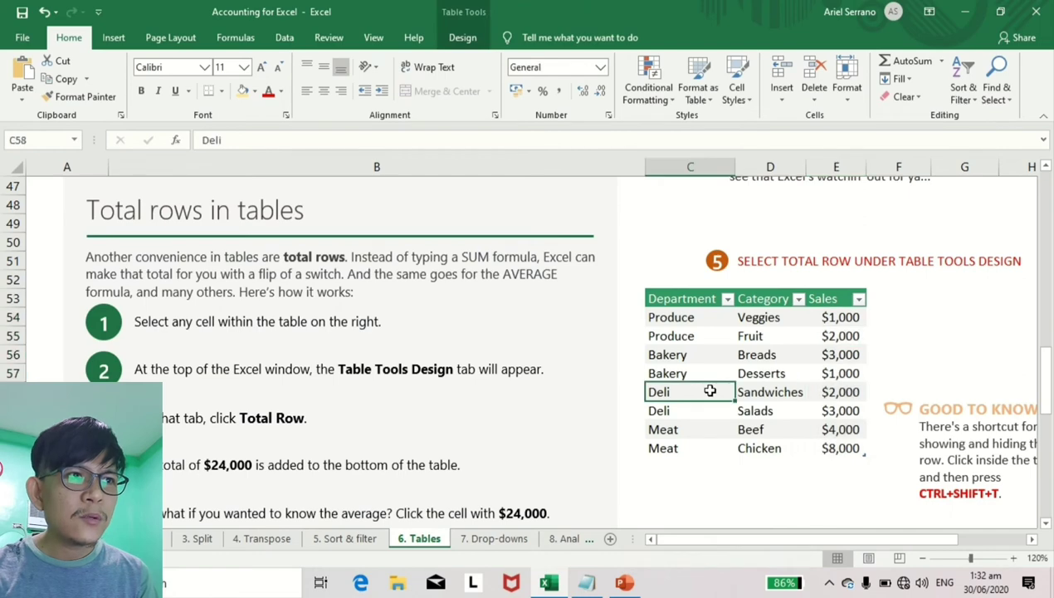
Add a Total Row to the Sales table and inspect its $24,000 SUBTOTAL formula.
left_click(465, 38)
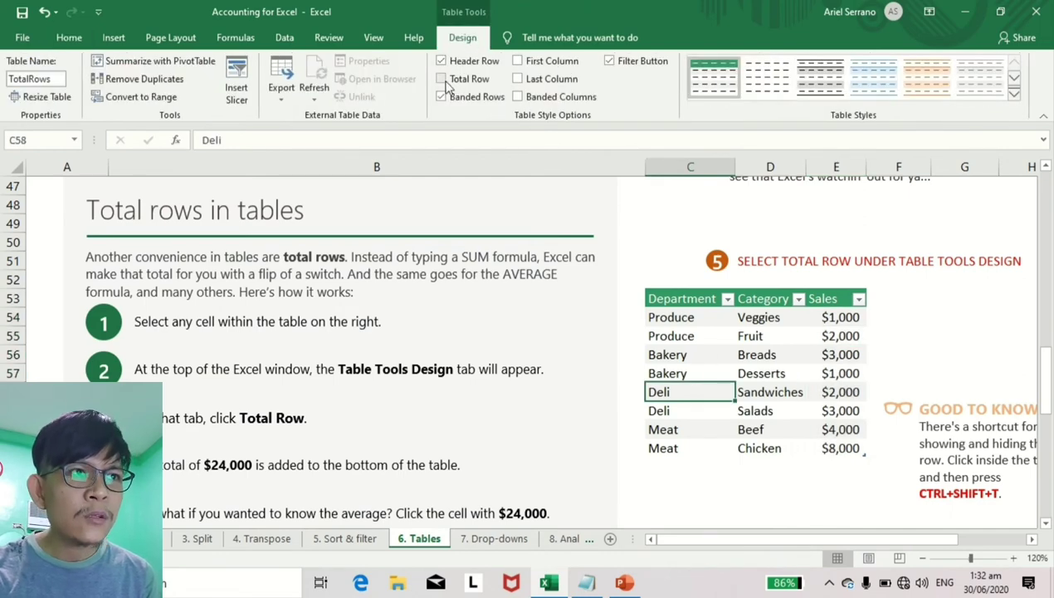
left_click(442, 80)
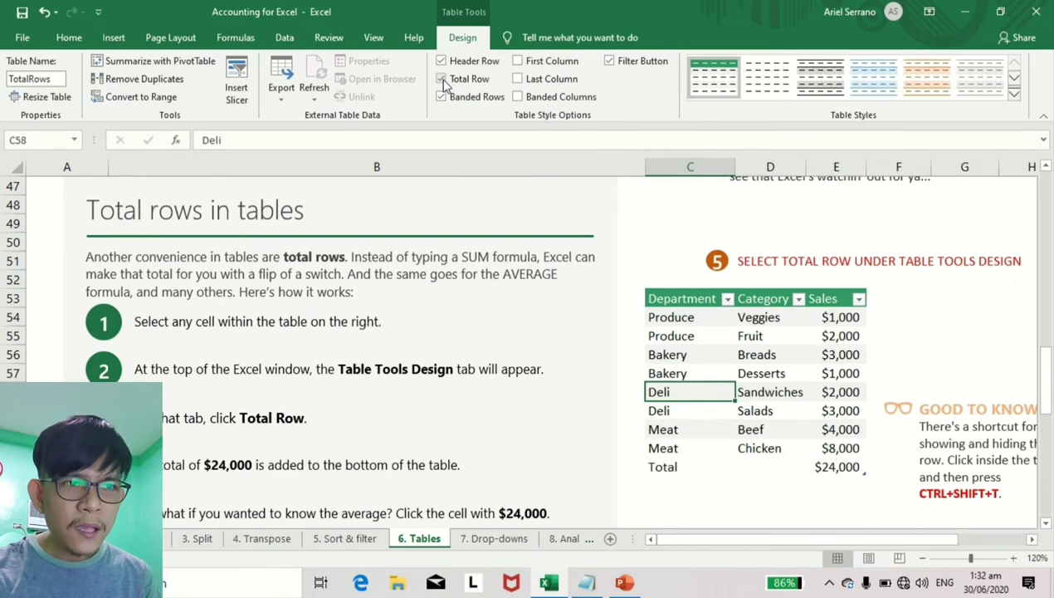
left_click_drag(669, 465, 822, 466)
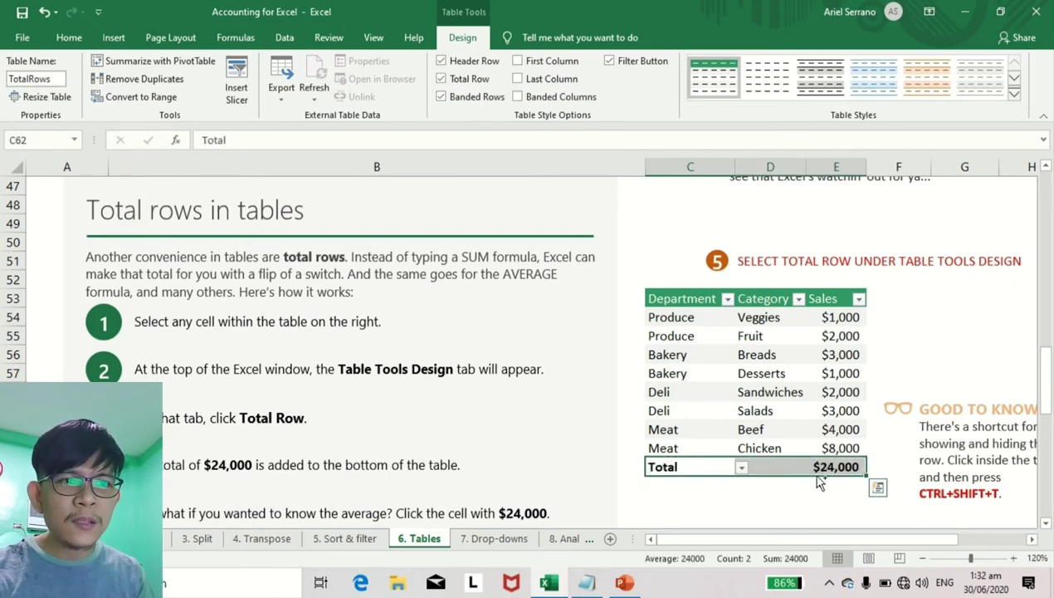
left_click(832, 467)
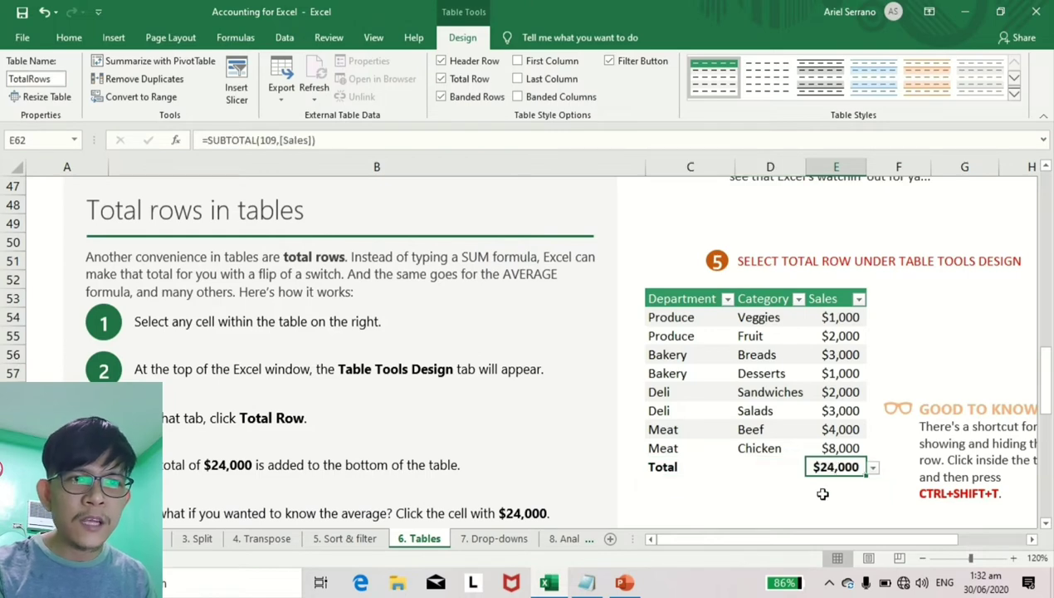
left_click_drag(839, 318, 845, 449)
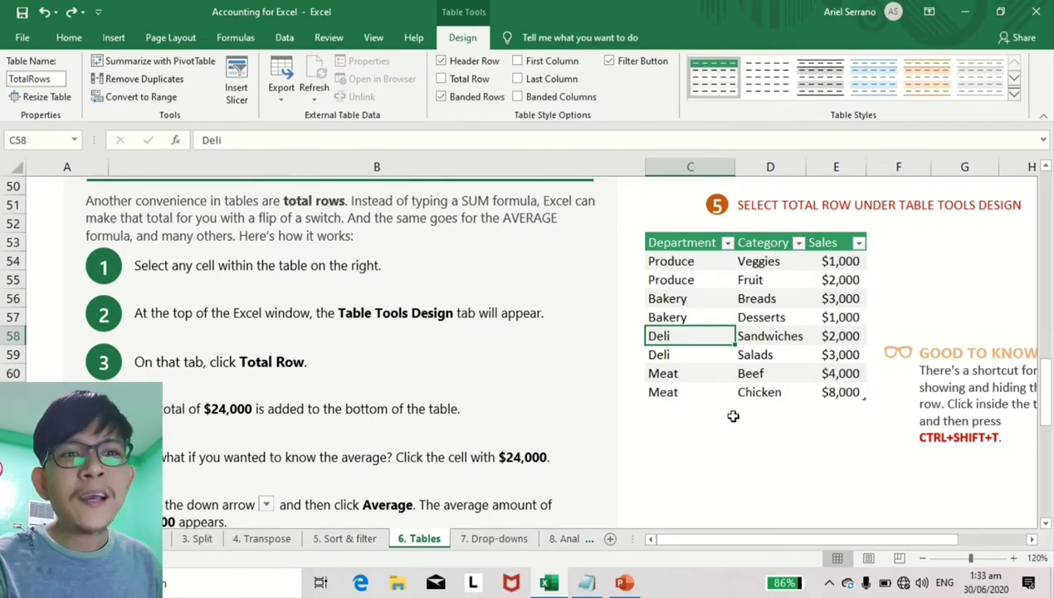
Toggle the Sales table's total row on and off with Ctrl+Shift+T.
left_click(761, 318)
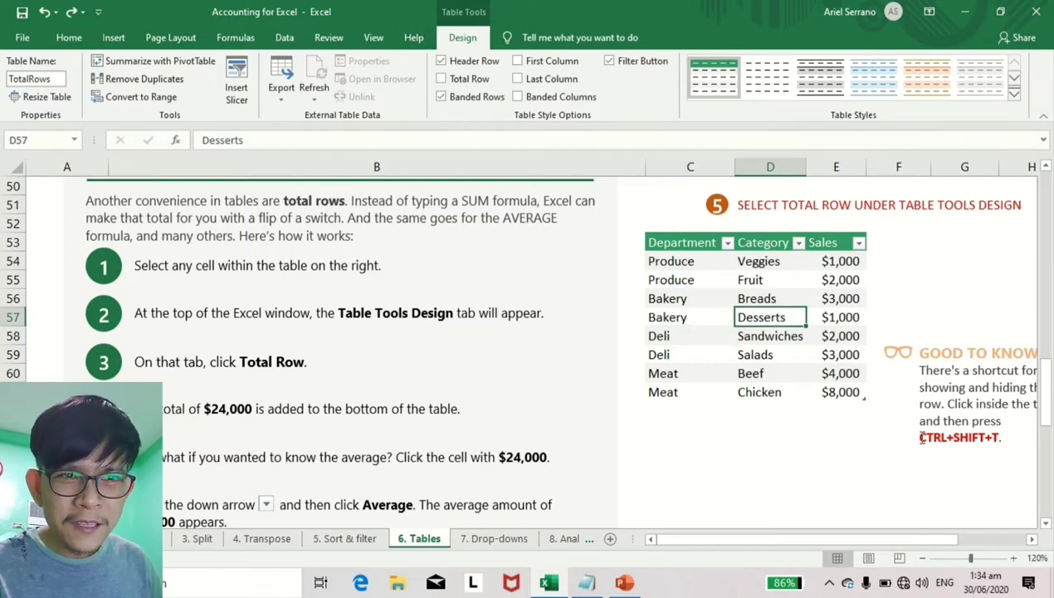
left_click_drag(922, 438, 1002, 438)
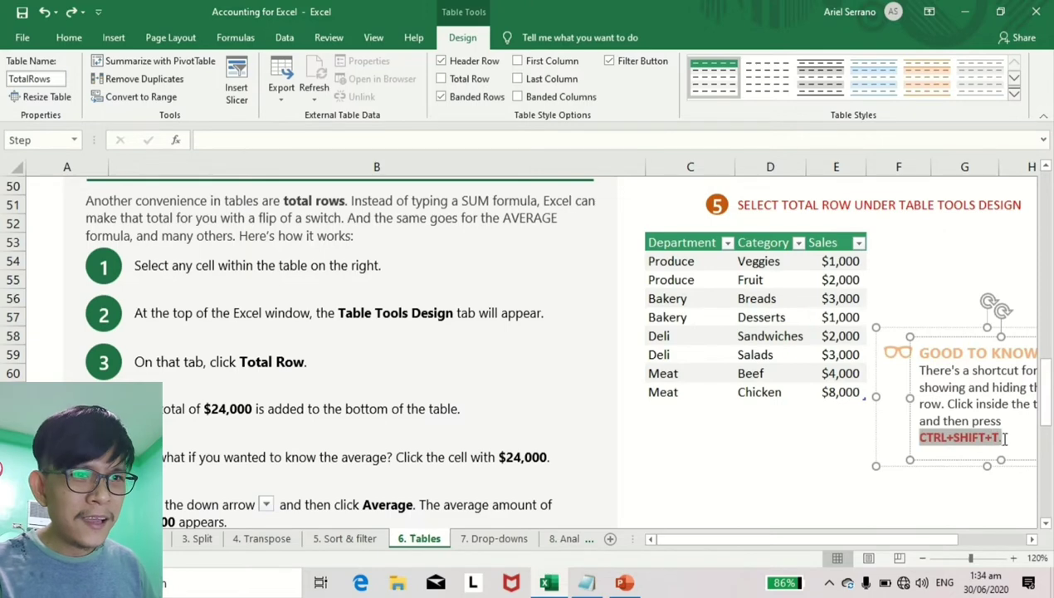
left_click(723, 324)
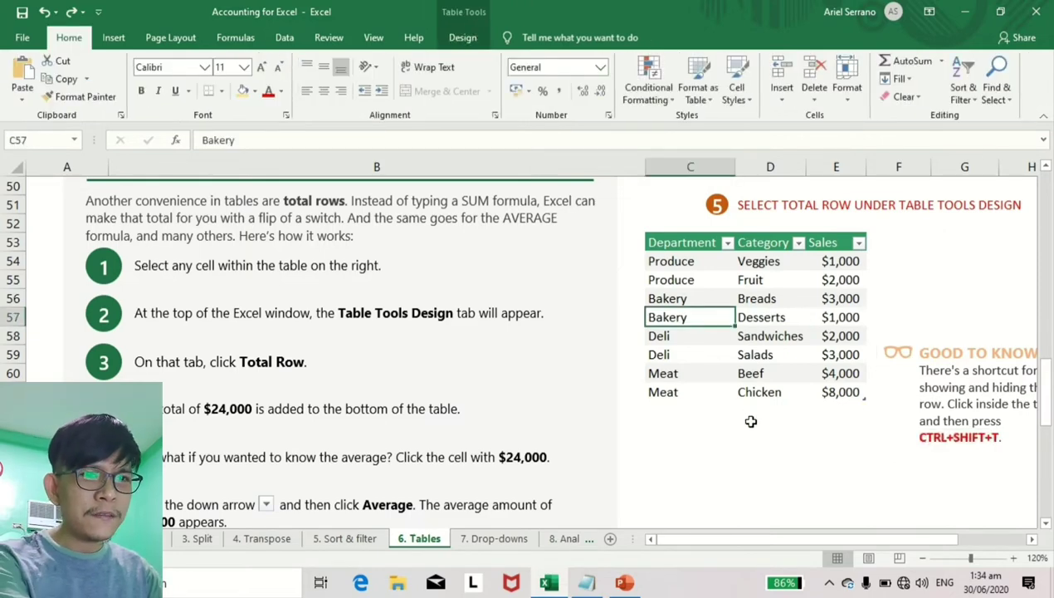
key("ctrl+shift+t")
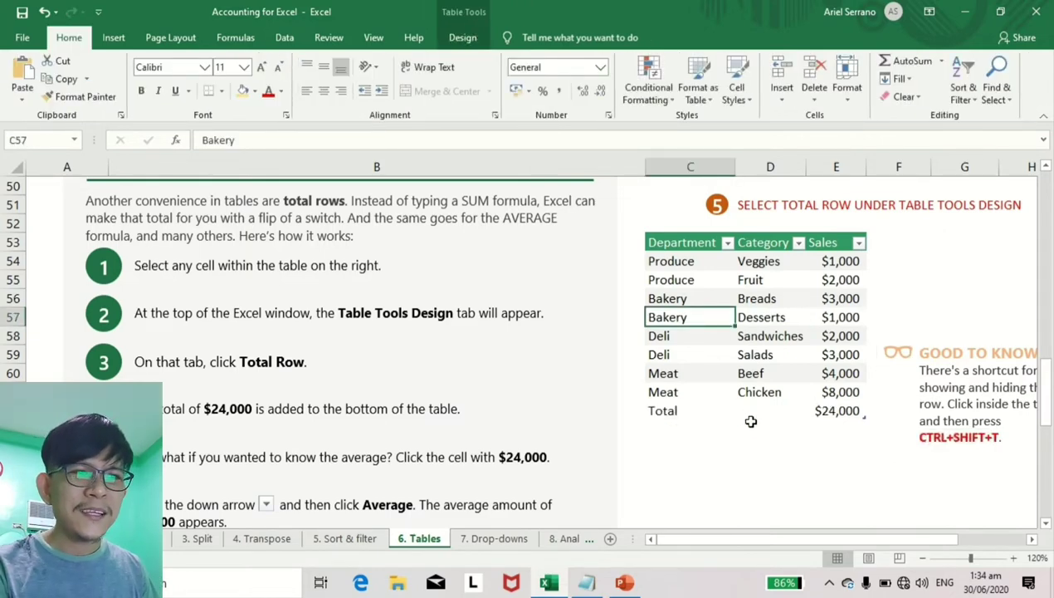
left_click(671, 410)
key("ctrl+shift+t")
left_click(787, 456)
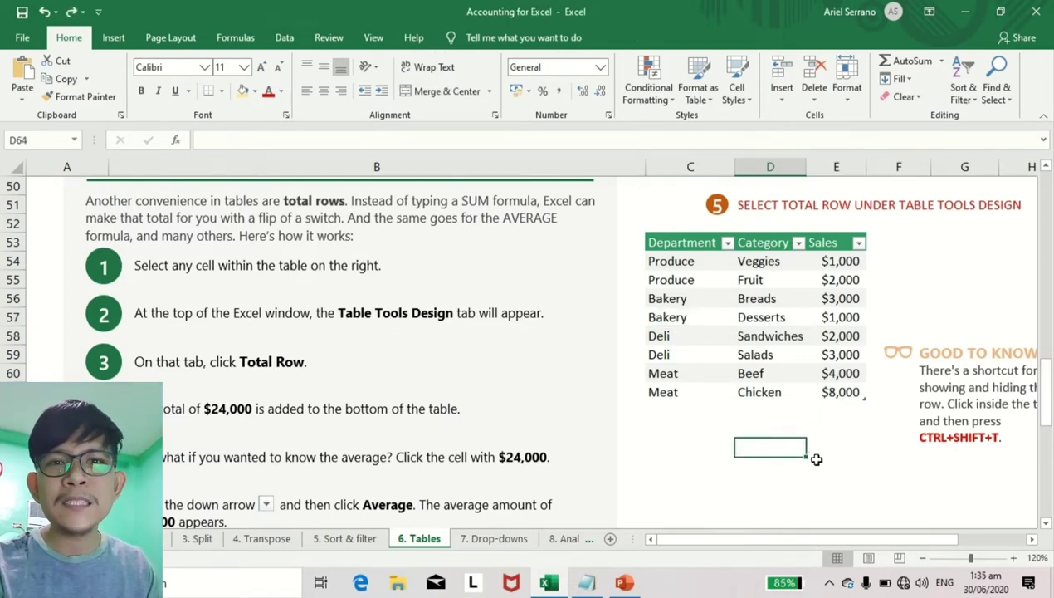
Turn the total row back on with Ctrl+Shift+T from the Salads cell and select it.
left_click(770, 301)
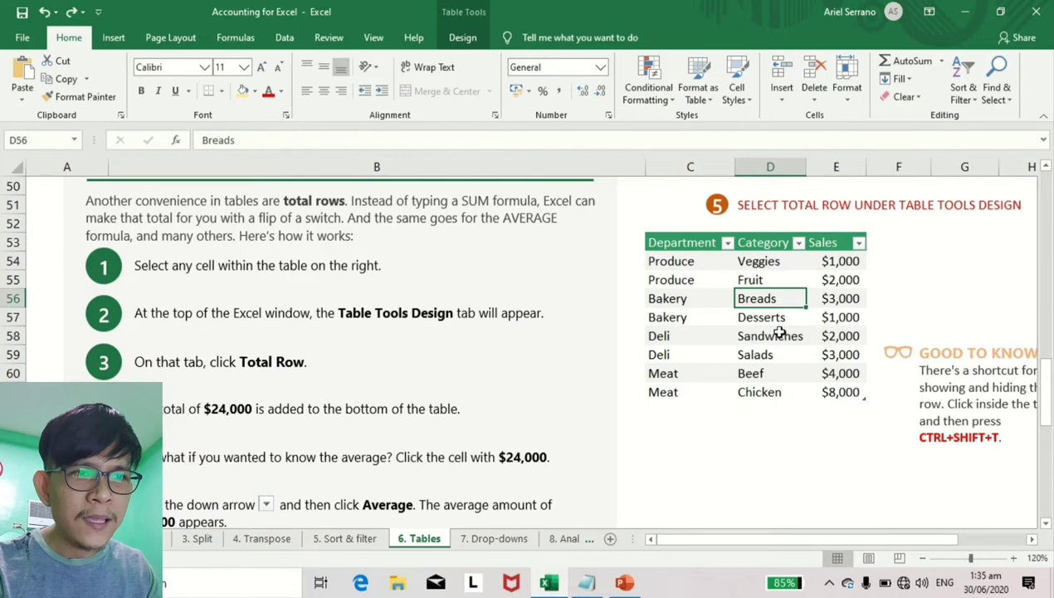
left_click(775, 319)
left_click(778, 354)
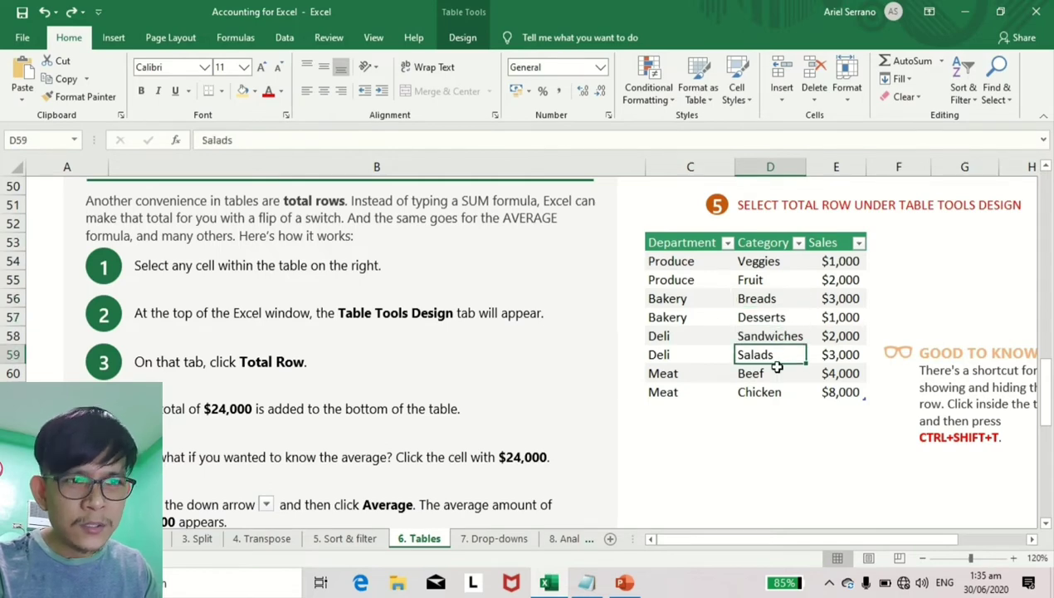
left_click(754, 441)
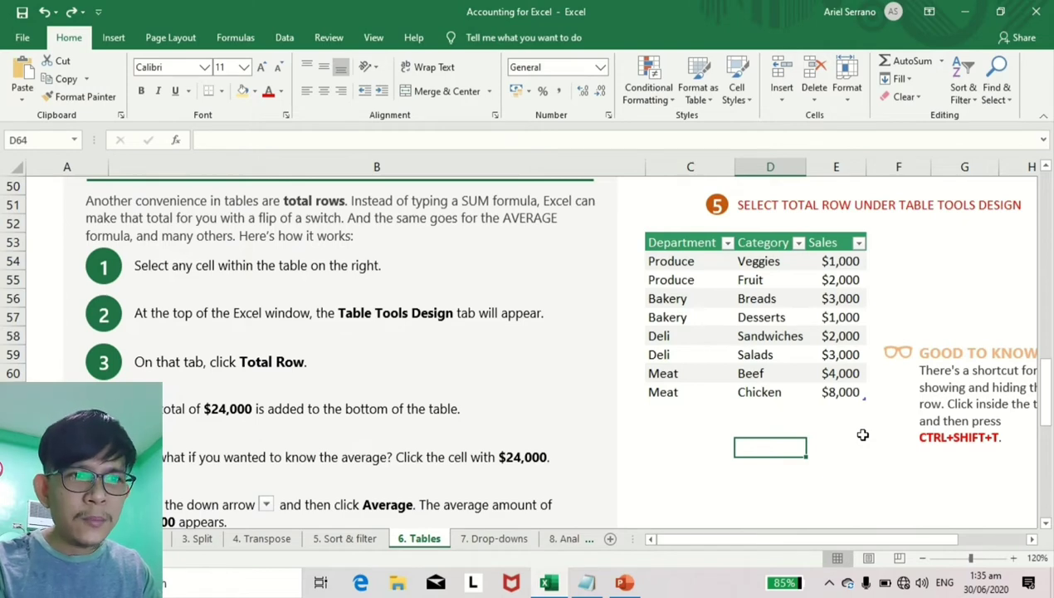
left_click(770, 357)
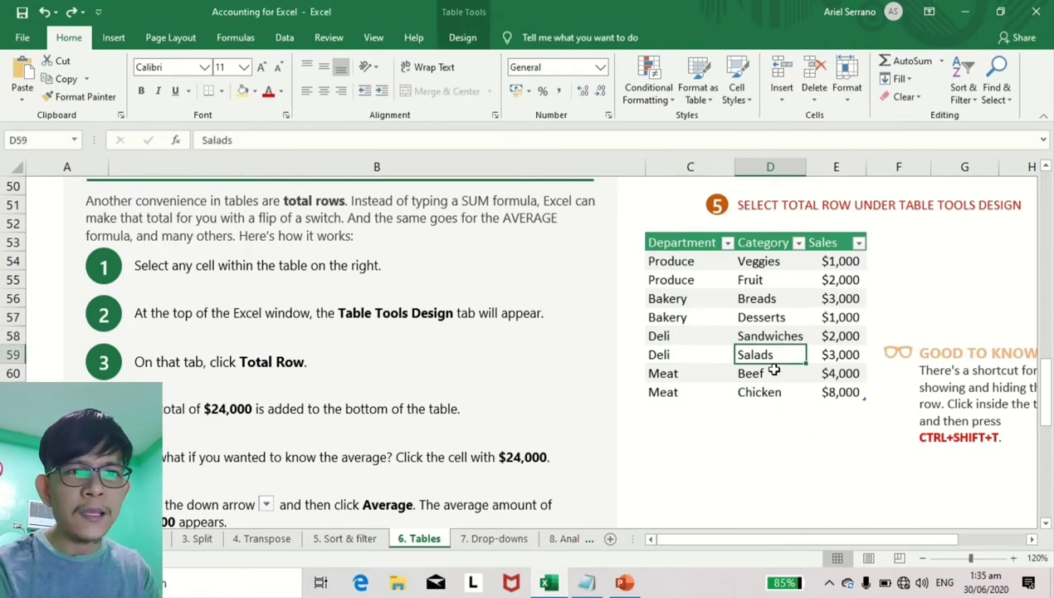
key("ctrl+shift+t")
left_click_drag(680, 415, 821, 414)
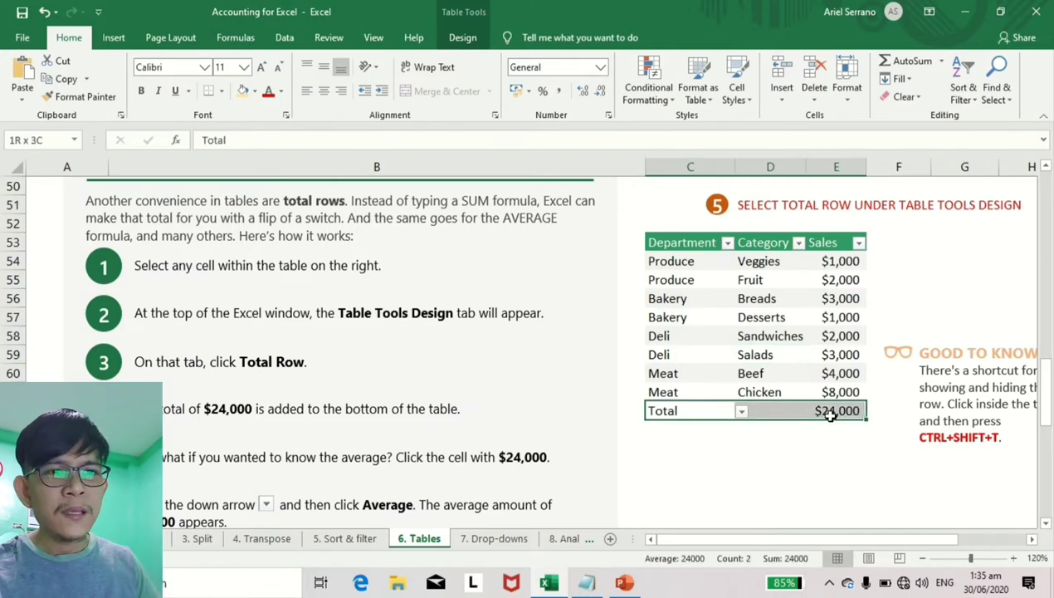
left_click(790, 449)
Switch to the 7. Drop-downs sheet.
scroll(789, 459, "down", 3)
scroll(788, 460, "down", 3)
scroll(788, 456, "up", 5)
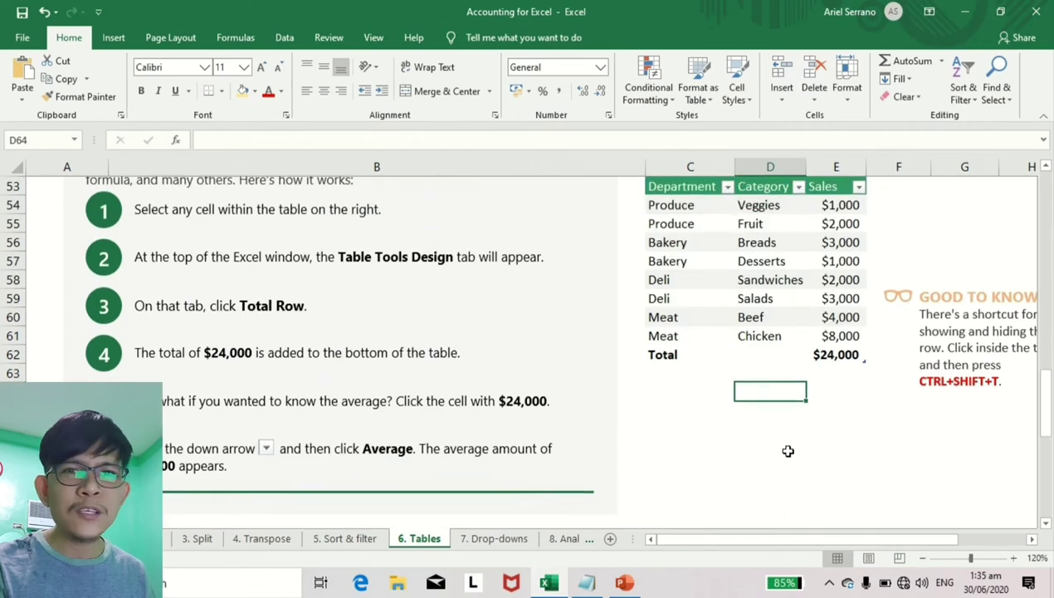
scroll(788, 451, "up", 1)
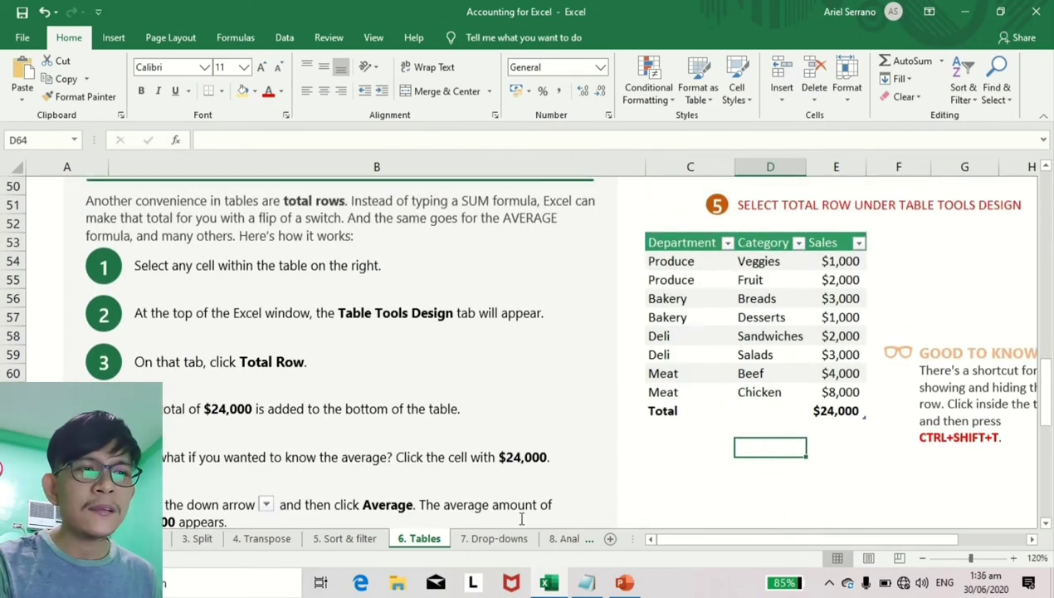
left_click(502, 538)
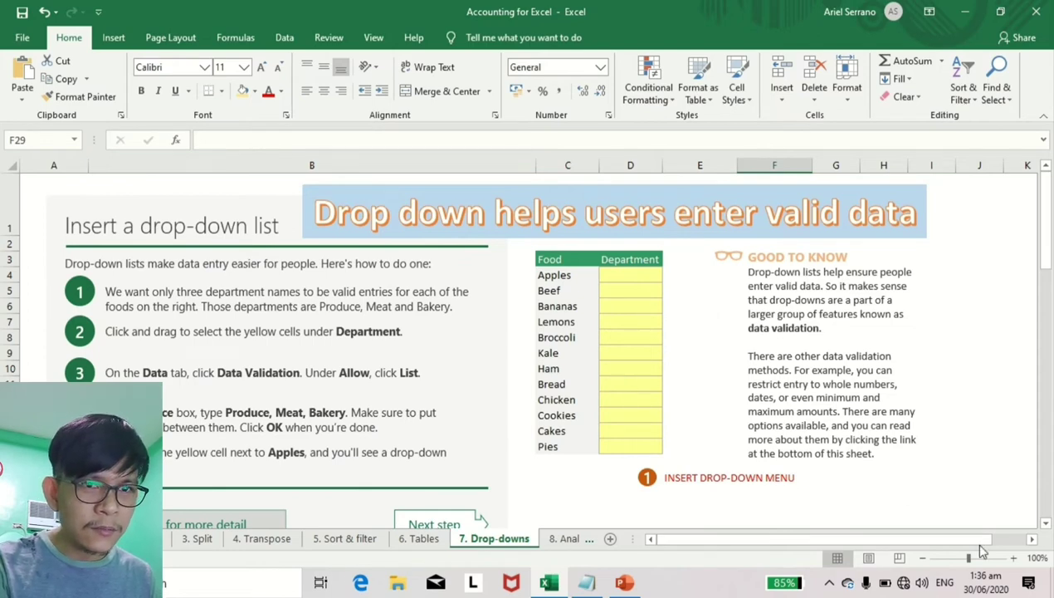
Zoom the sheet to 120% and select the yellow Department cells beside Apples through Pies.
left_click(1015, 561)
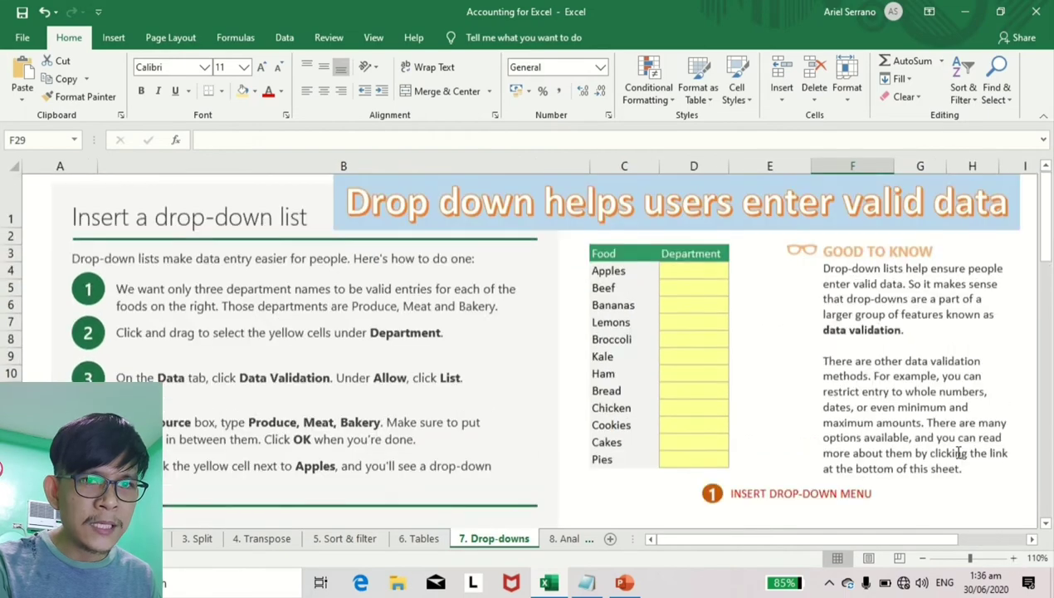
left_click(1013, 559)
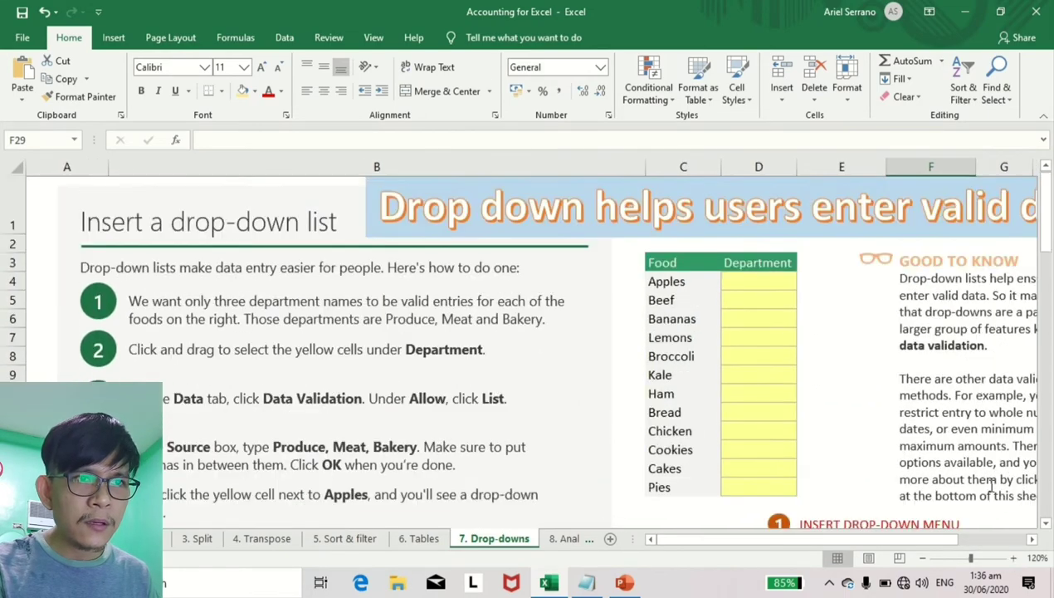
left_click_drag(671, 278, 745, 502)
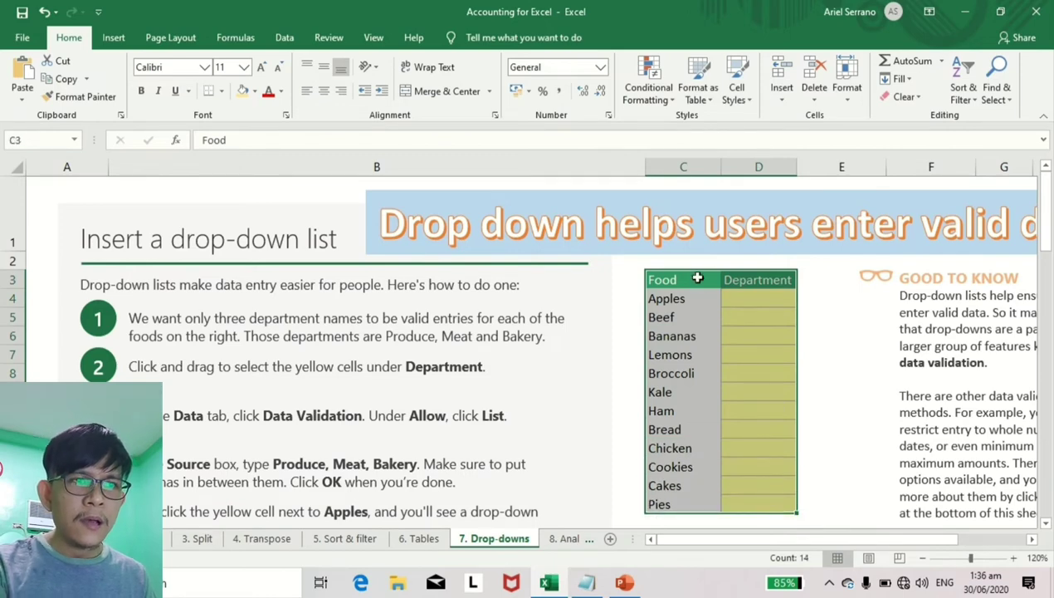
left_click_drag(690, 277, 680, 504)
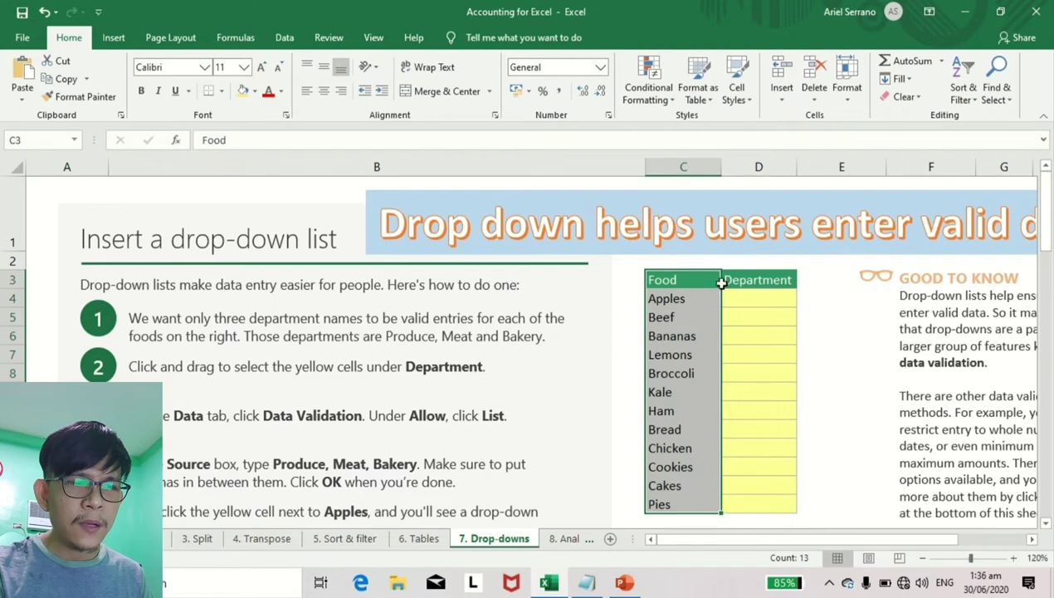
left_click_drag(755, 280, 742, 507)
left_click_drag(758, 301, 753, 501)
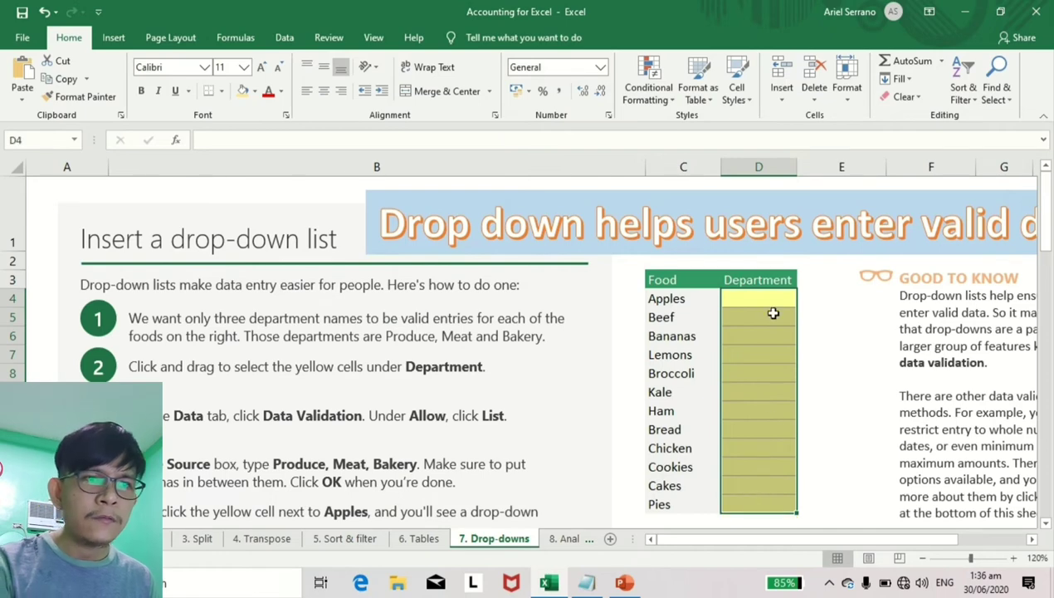
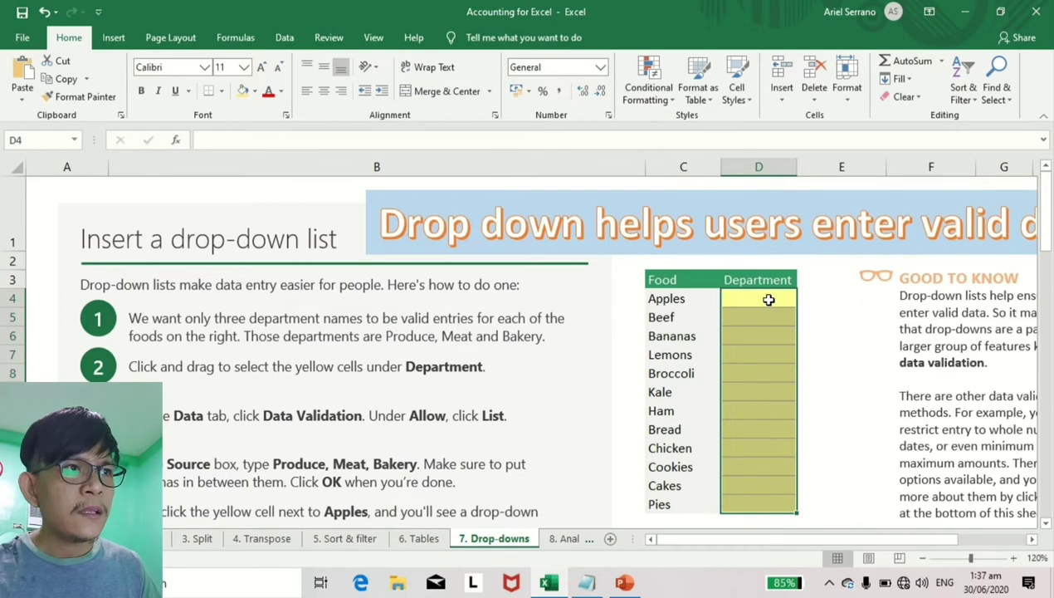
Open the Data Validation dialog for the Department cells from the Data tab.
left_click(294, 40)
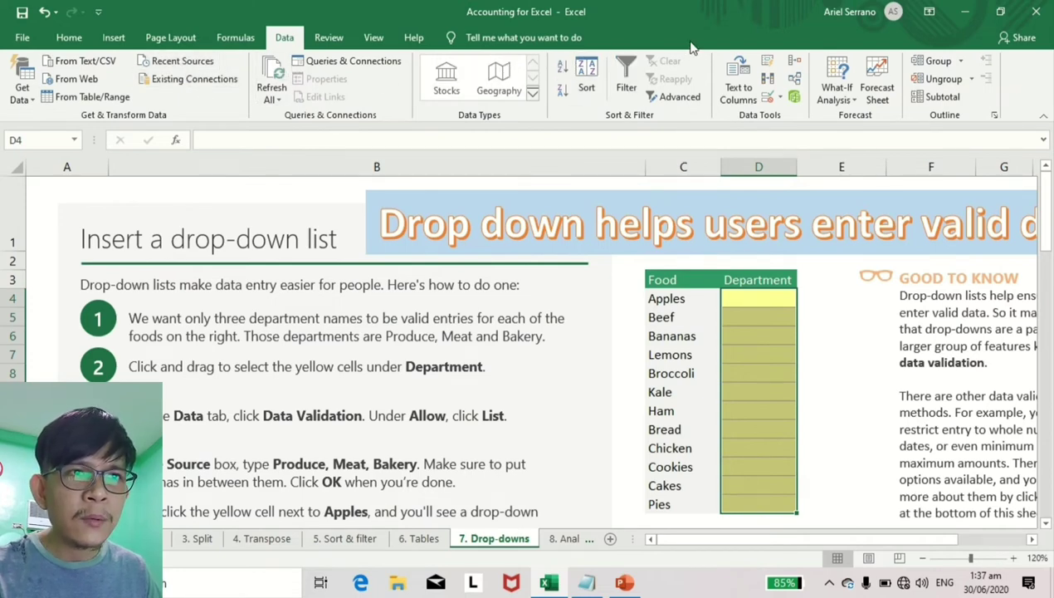
left_click(780, 100)
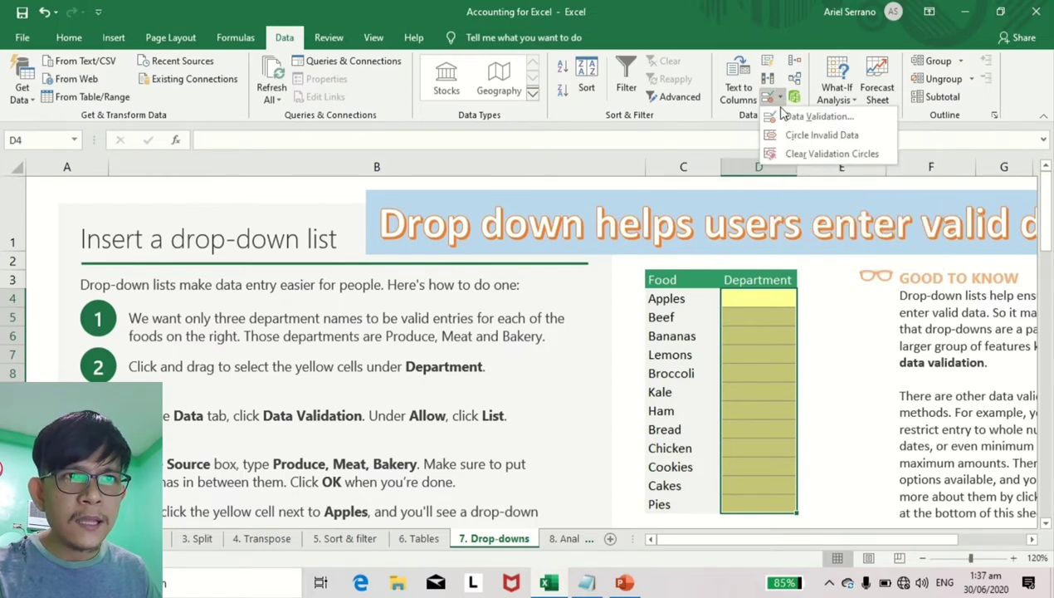
left_click(840, 119)
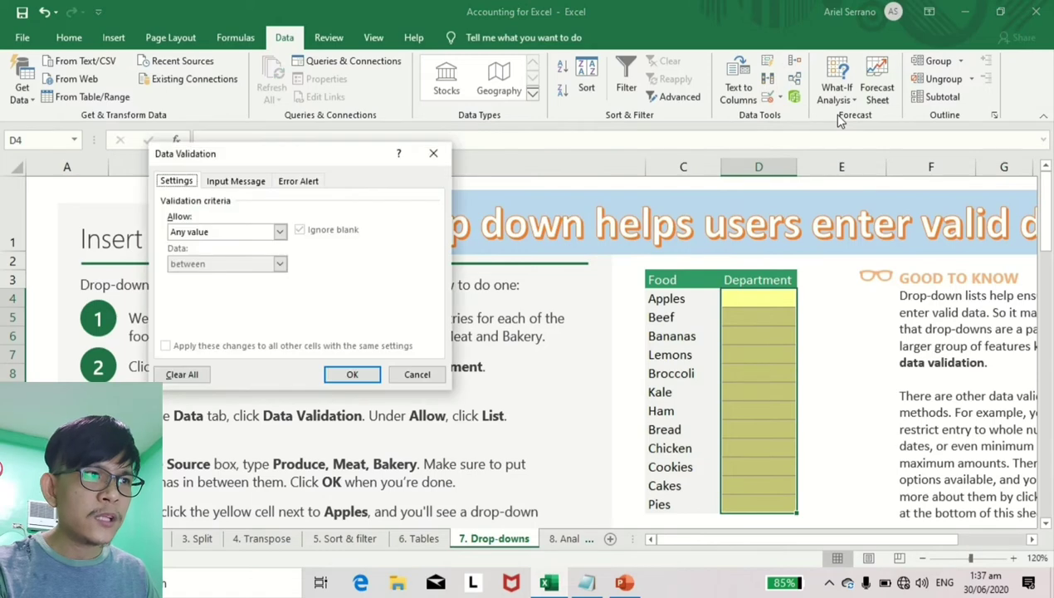
Restrict the Department cells to a List with source Produce, Meat, Bakery.
left_click_drag(297, 159, 461, 103)
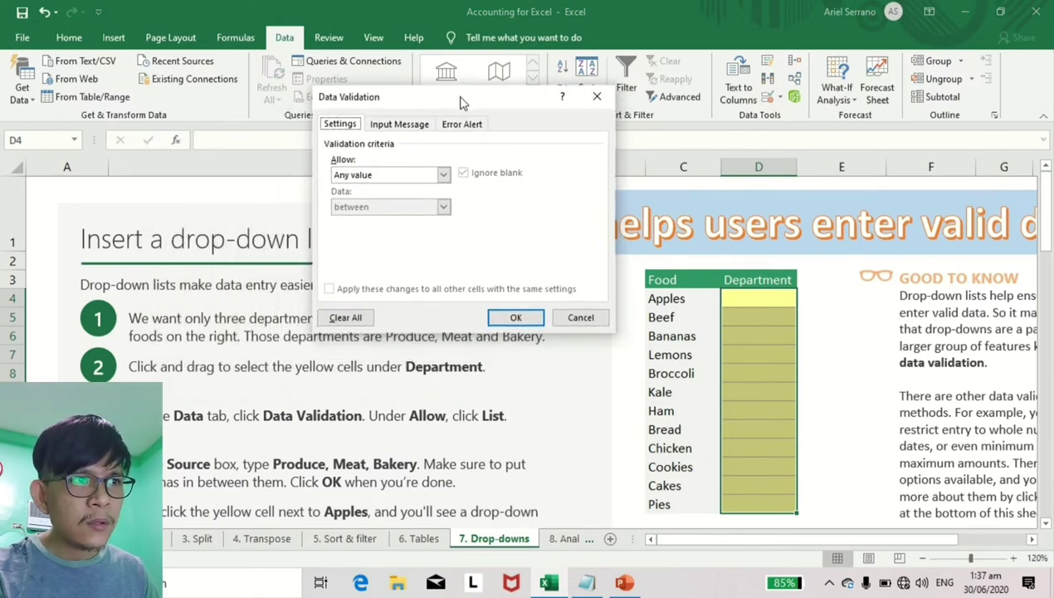
left_click(444, 175)
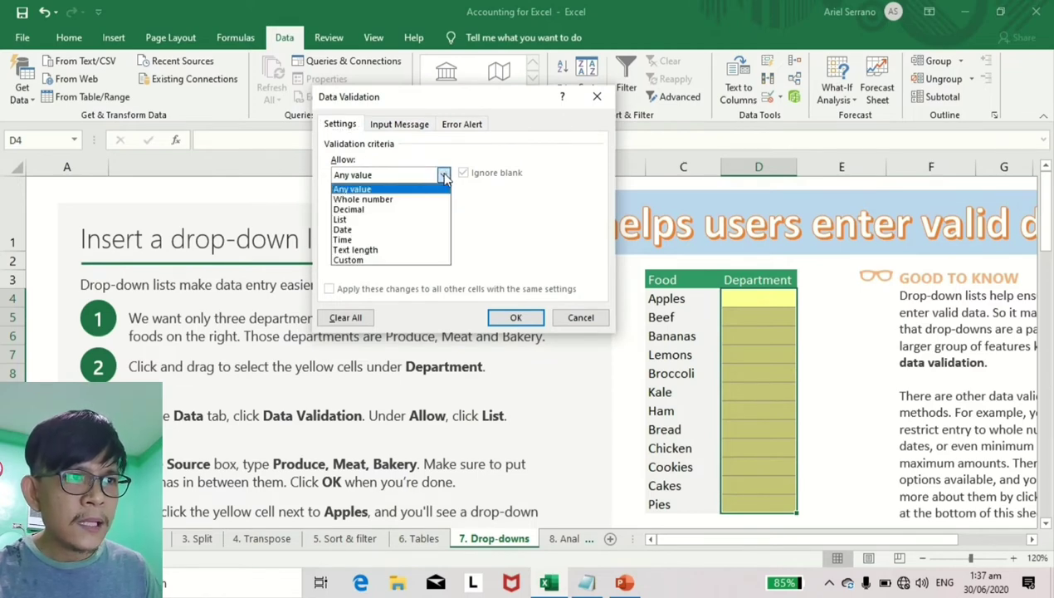
left_click(385, 219)
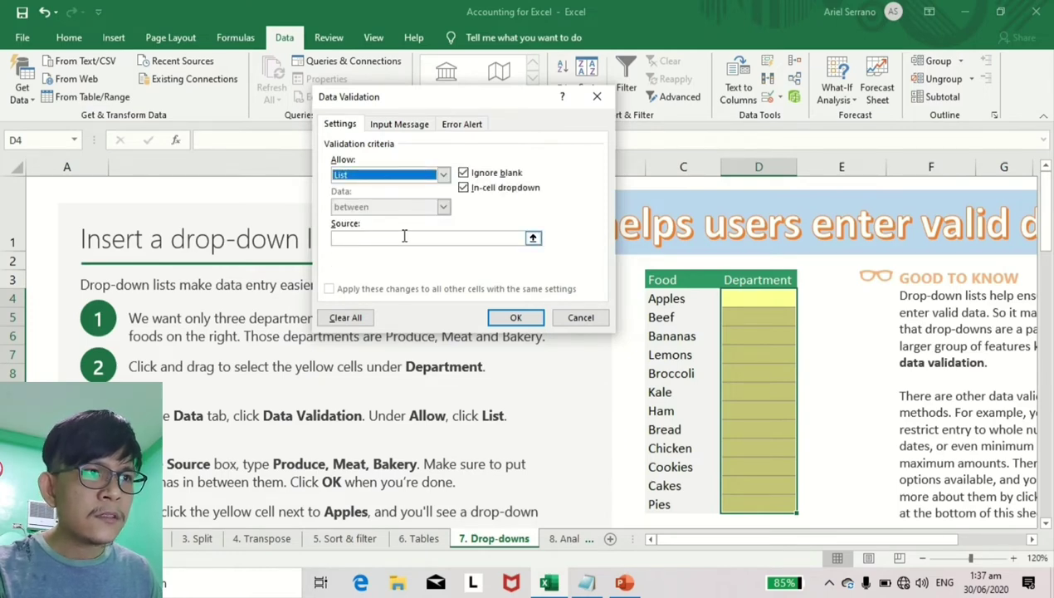
left_click(404, 236)
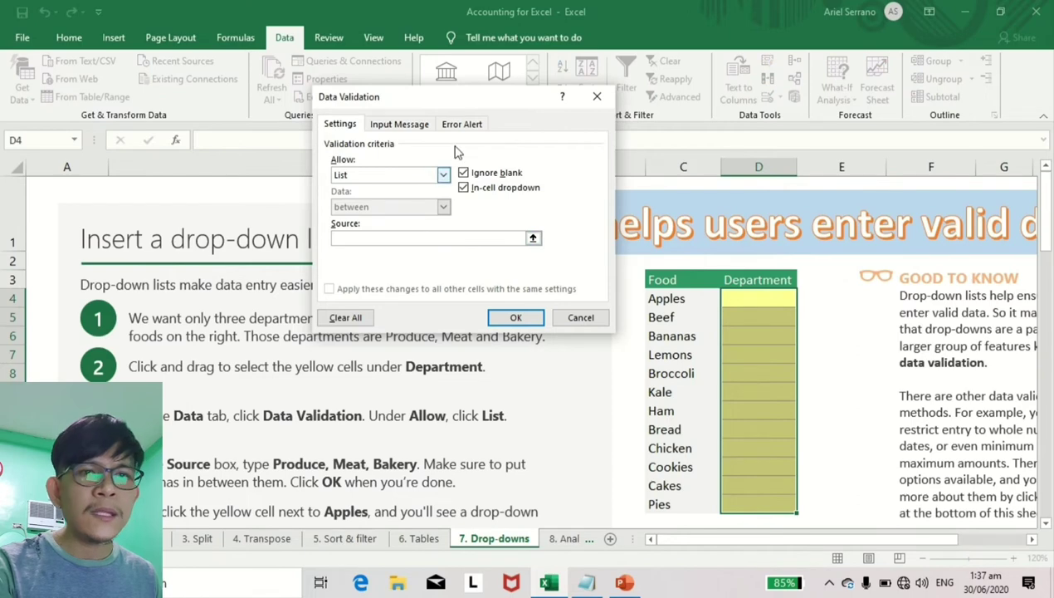
left_click_drag(477, 103, 487, 93)
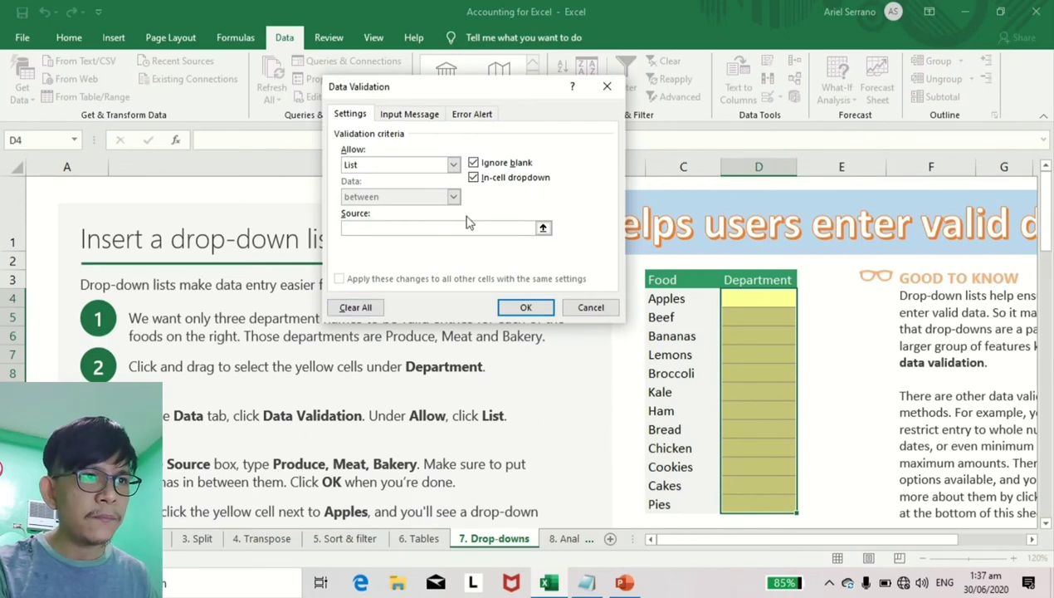
type("Produce, Meat, Bakery")
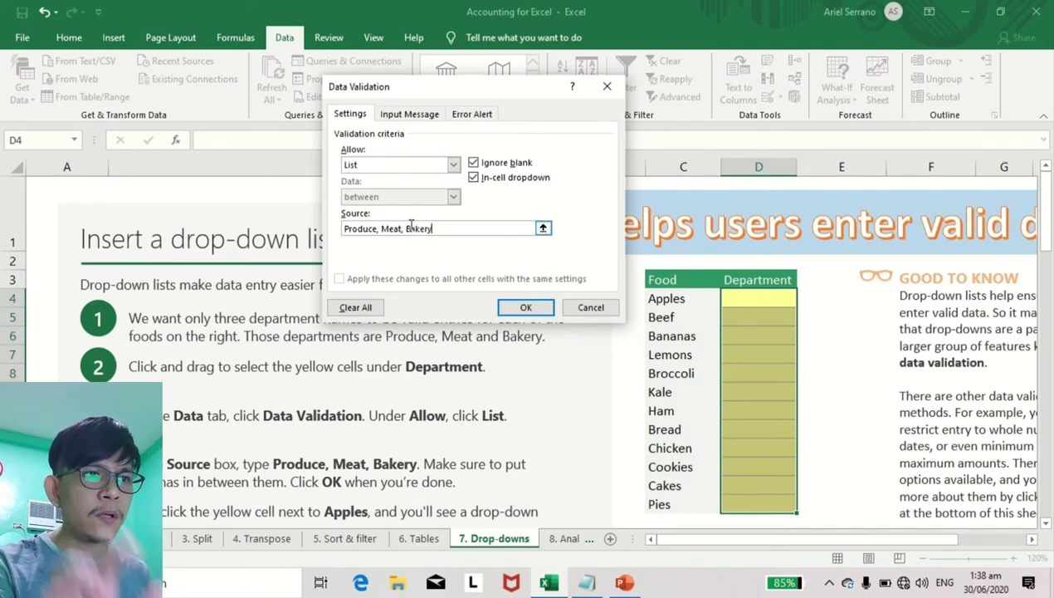
key("Return")
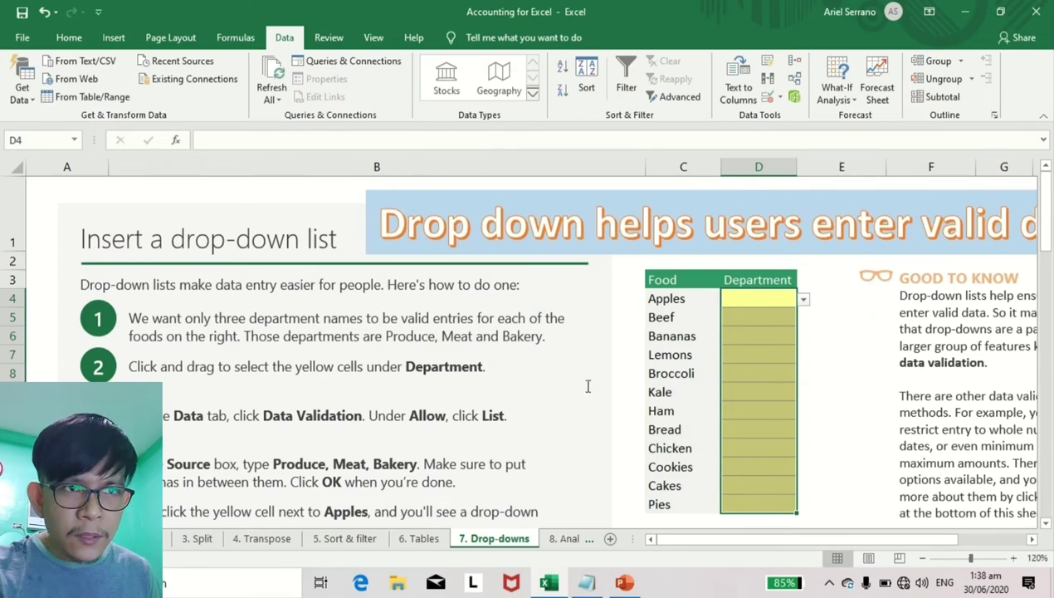
Pick Produce from D4's drop-down as the department for Apples.
left_click(820, 304)
left_click(770, 303)
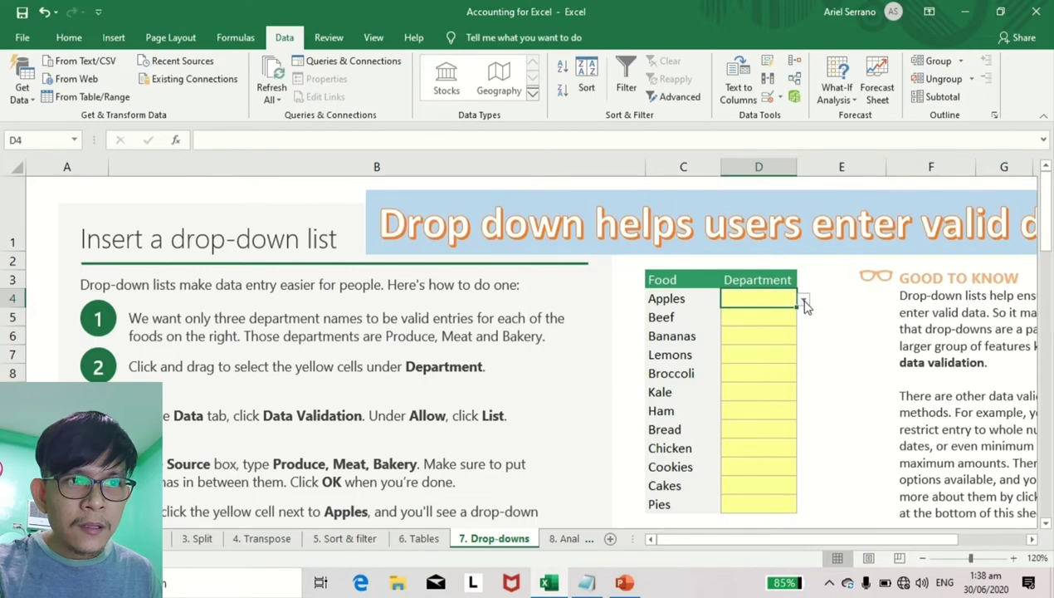
left_click(804, 300)
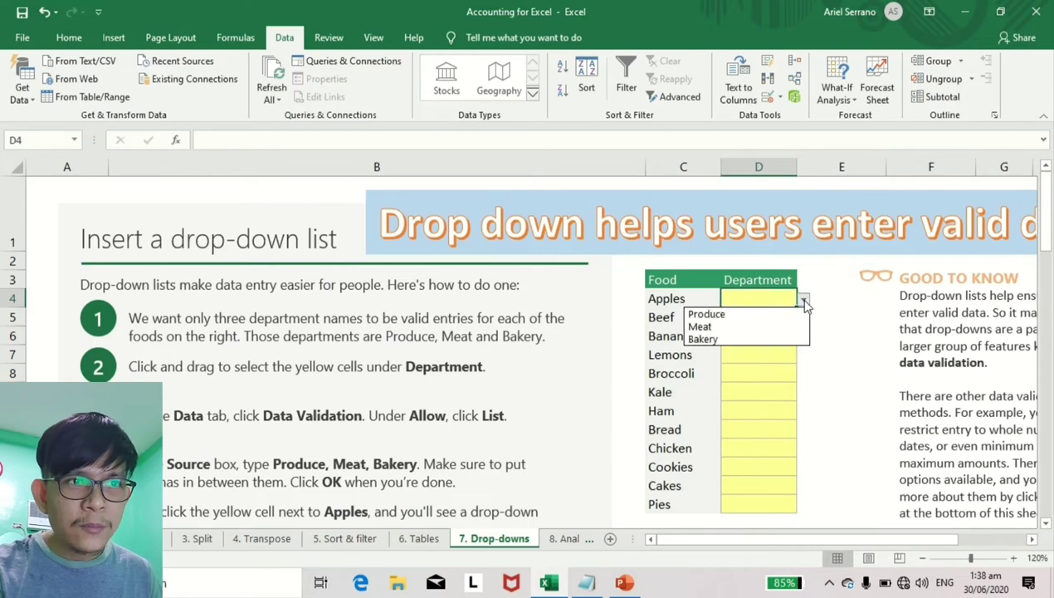
left_click(731, 318)
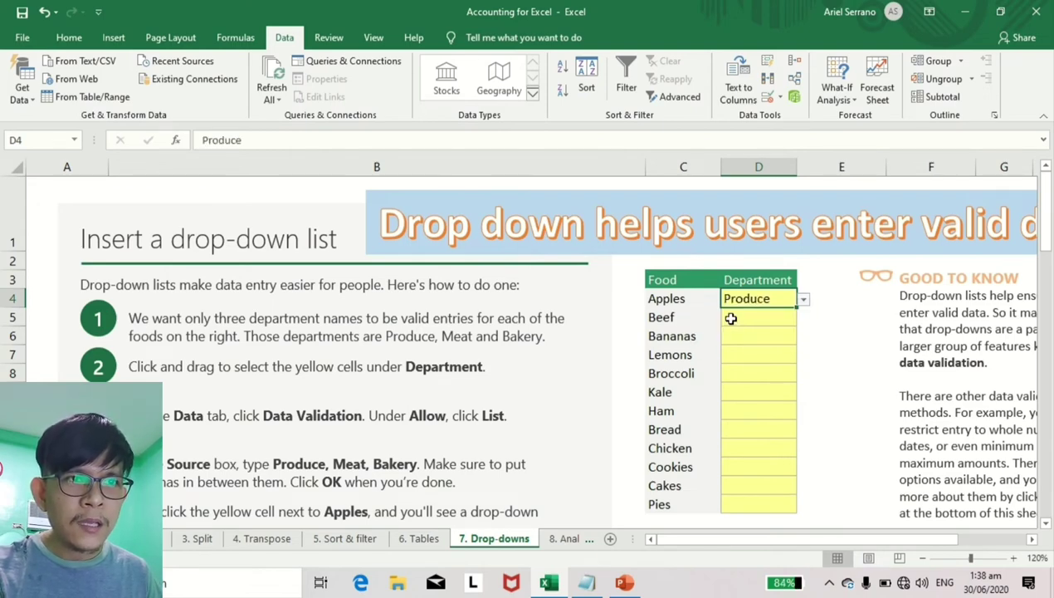
Check the department drop-down on D5 for Beef, closing it without choosing.
left_click(785, 315)
left_click(804, 322)
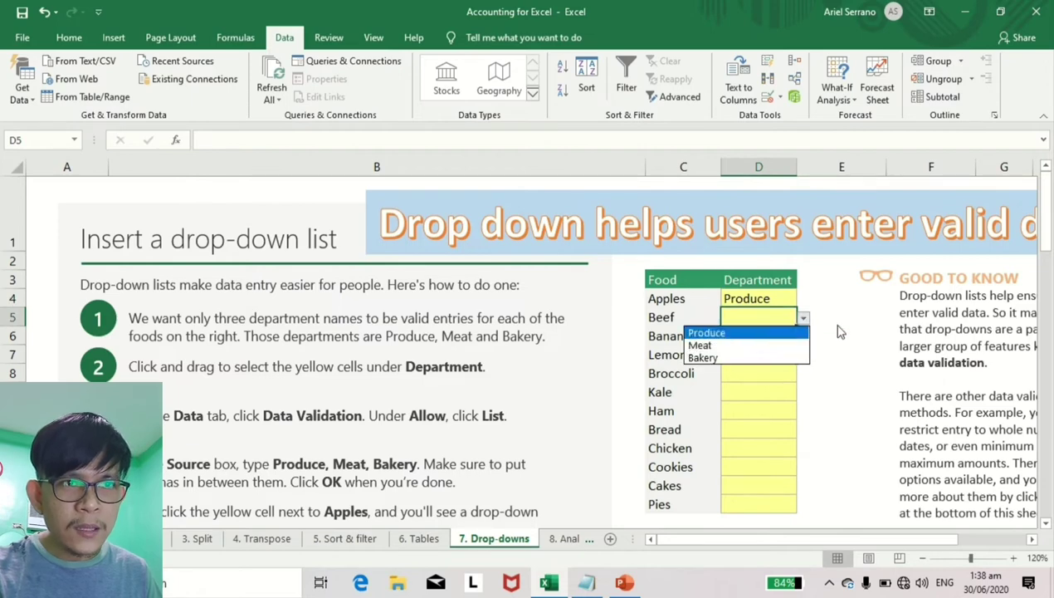
left_click(781, 314)
left_click_drag(781, 297, 751, 501)
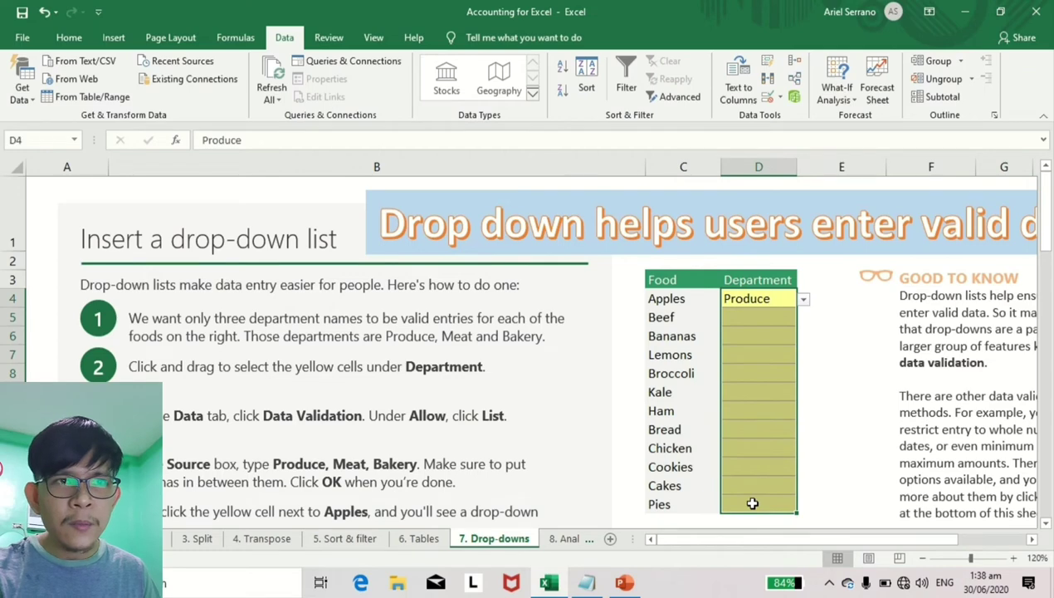
left_click(842, 302)
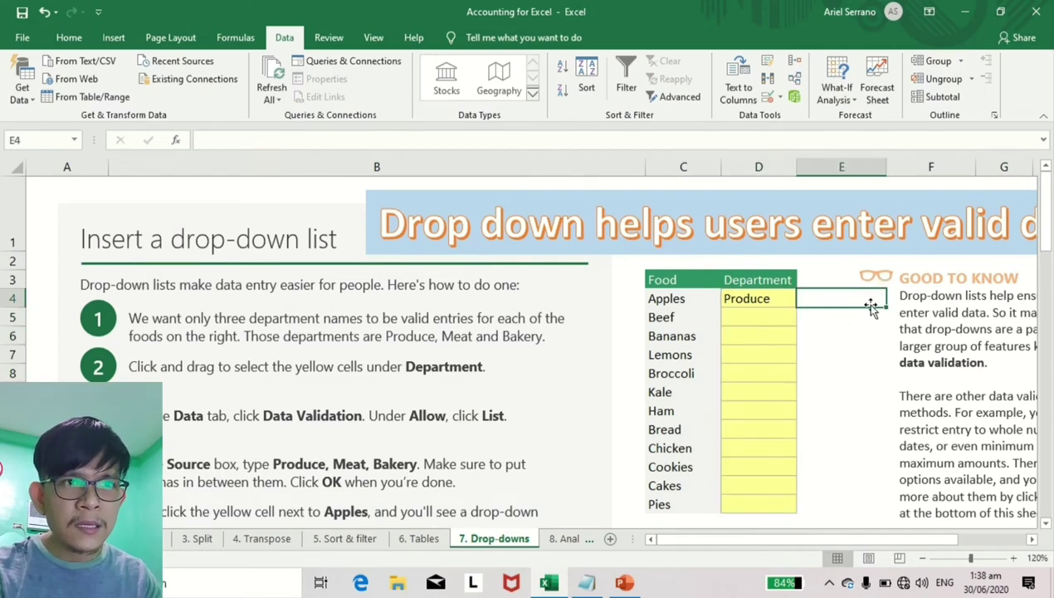
left_click(764, 296)
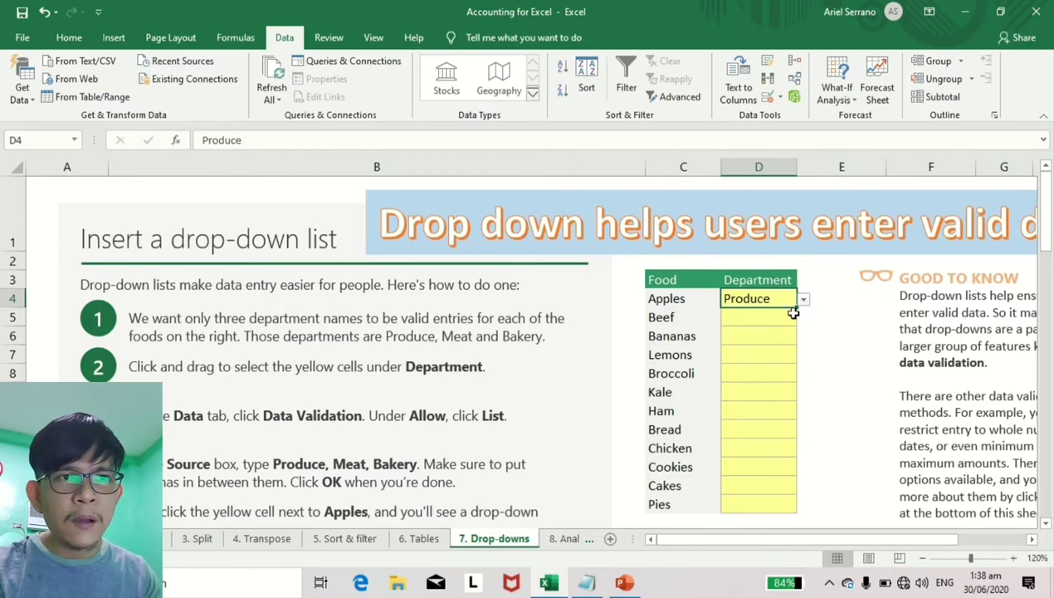
left_click(778, 319)
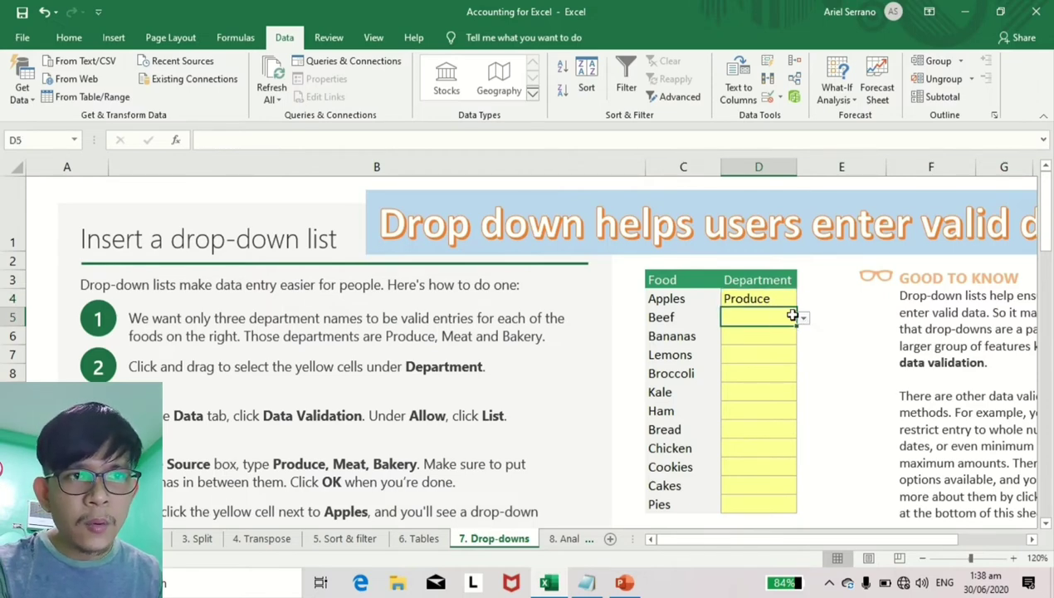
left_click(803, 319)
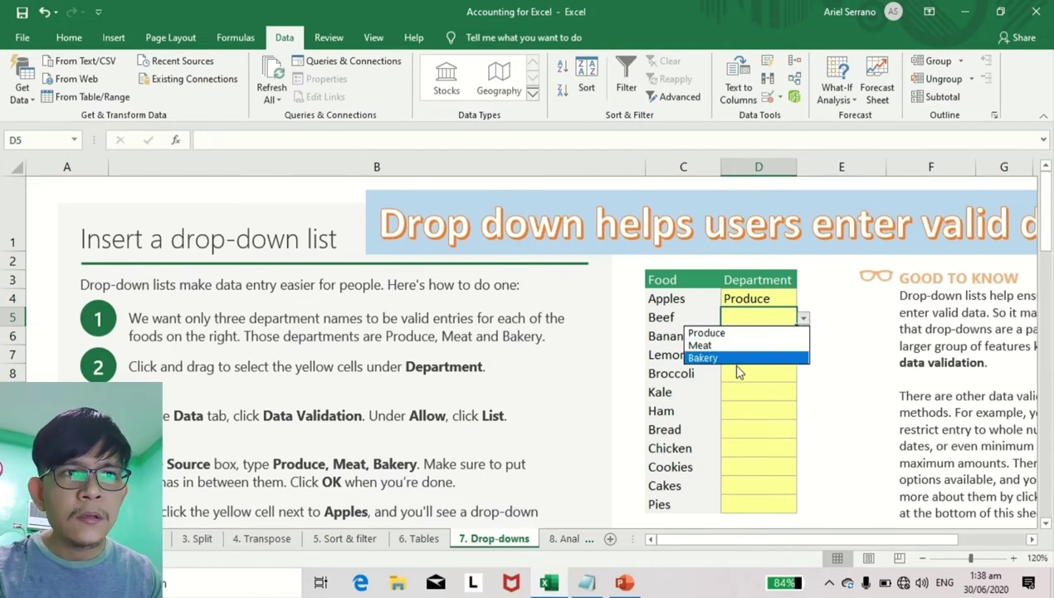
key("Escape")
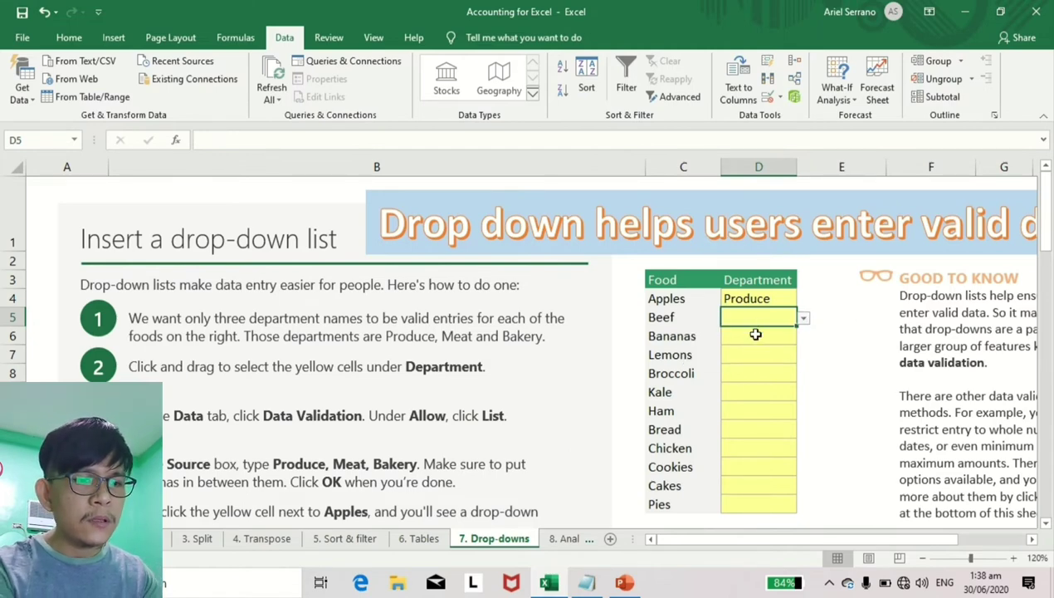
type("Dairy")
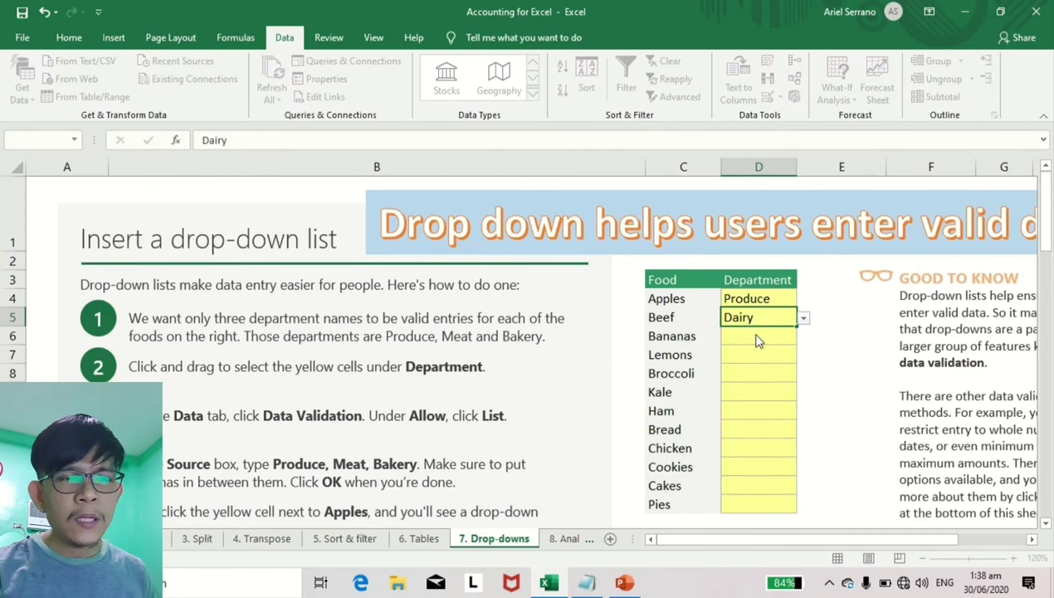
key("Return")
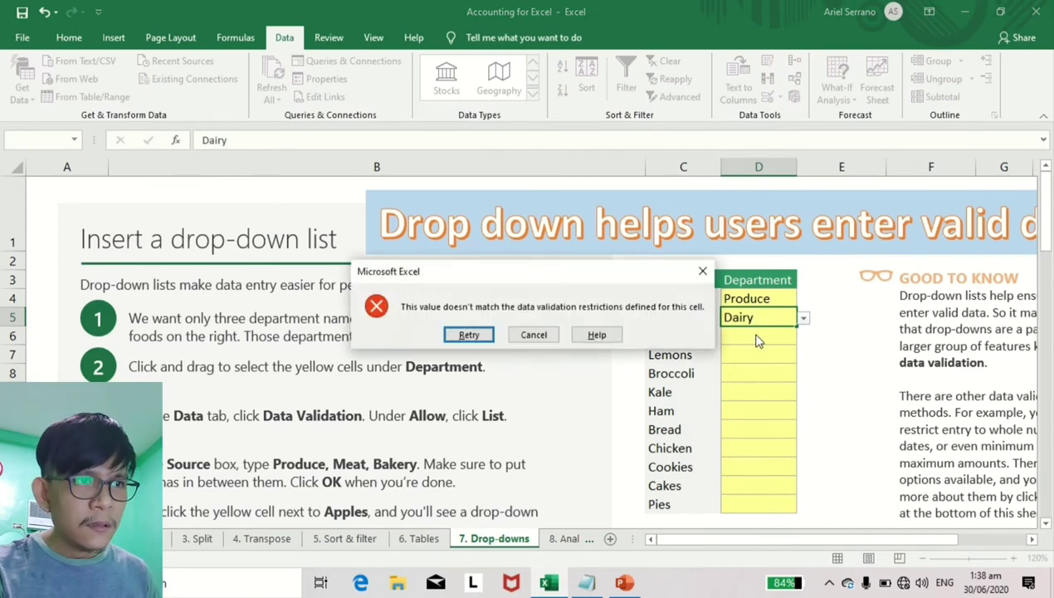
left_click_drag(529, 272, 527, 228)
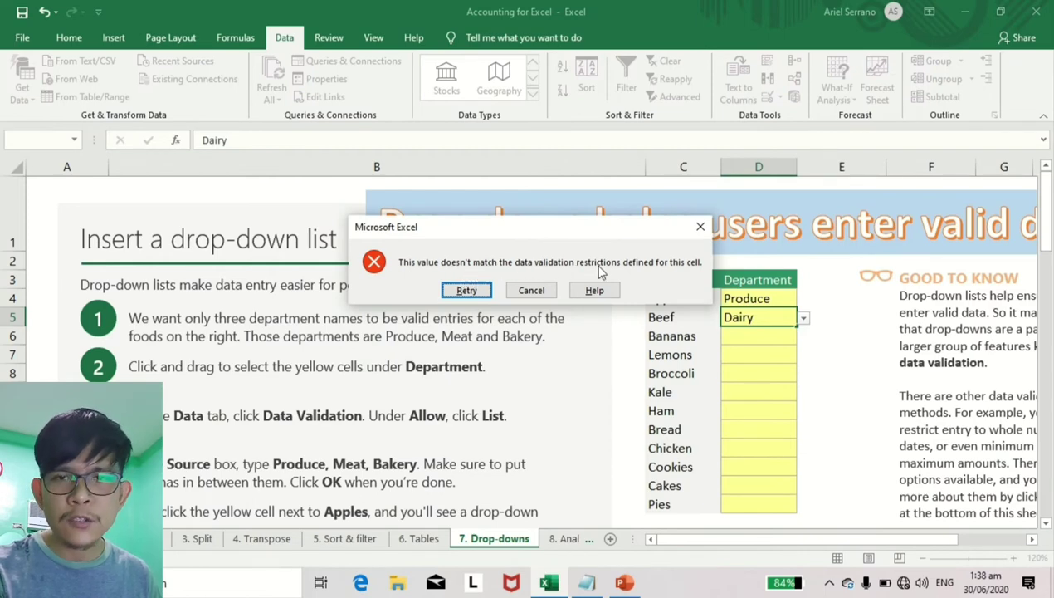
left_click(531, 290)
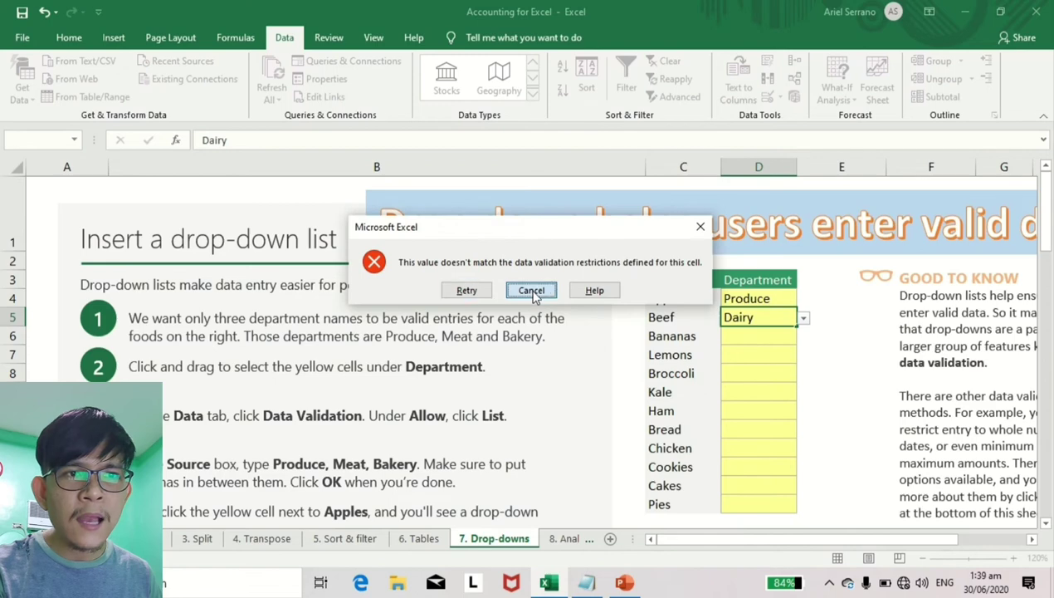
left_click(804, 319)
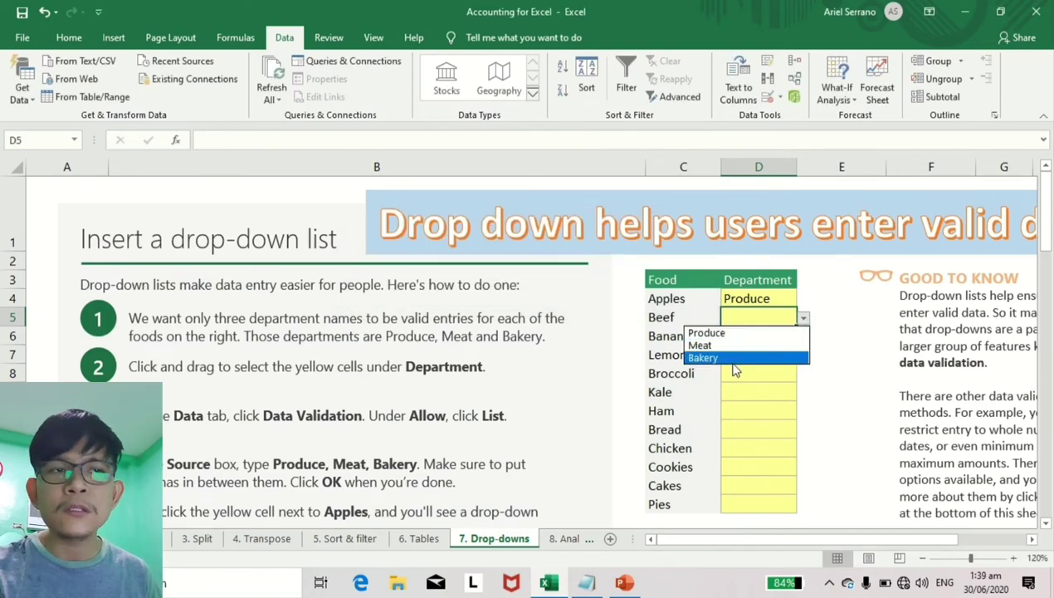
left_click(847, 397)
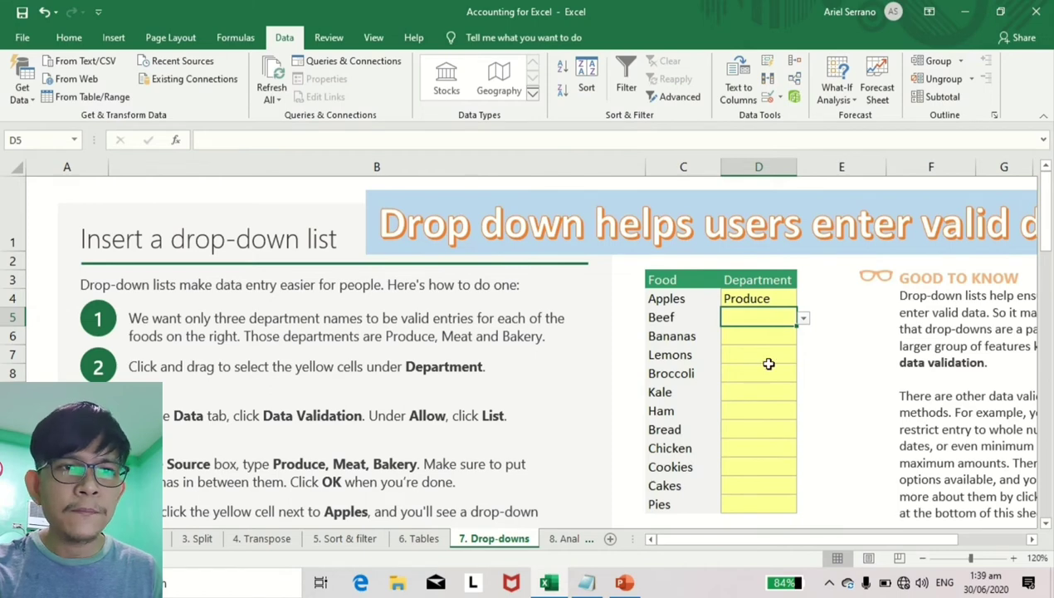
scroll(823, 364, "down", 1)
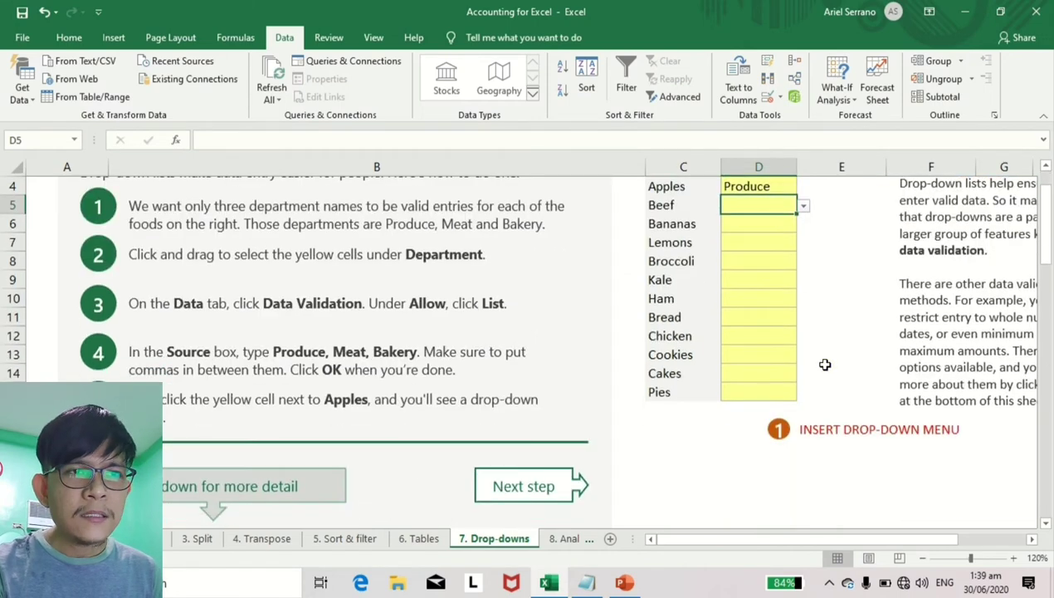
scroll(808, 396, "down", 1)
scroll(809, 397, "down", 2)
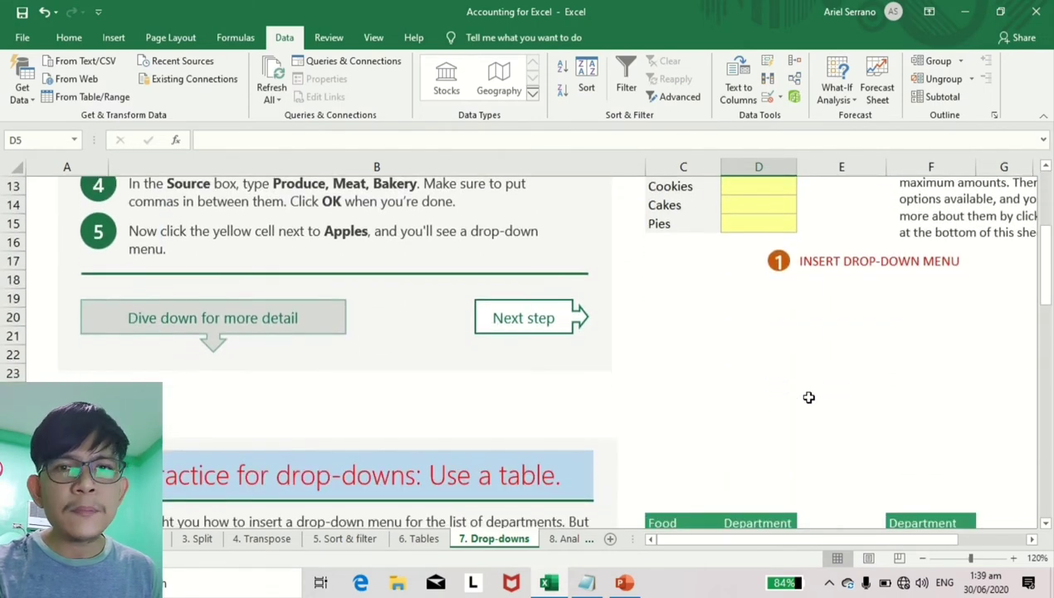
scroll(808, 397, "up", 4)
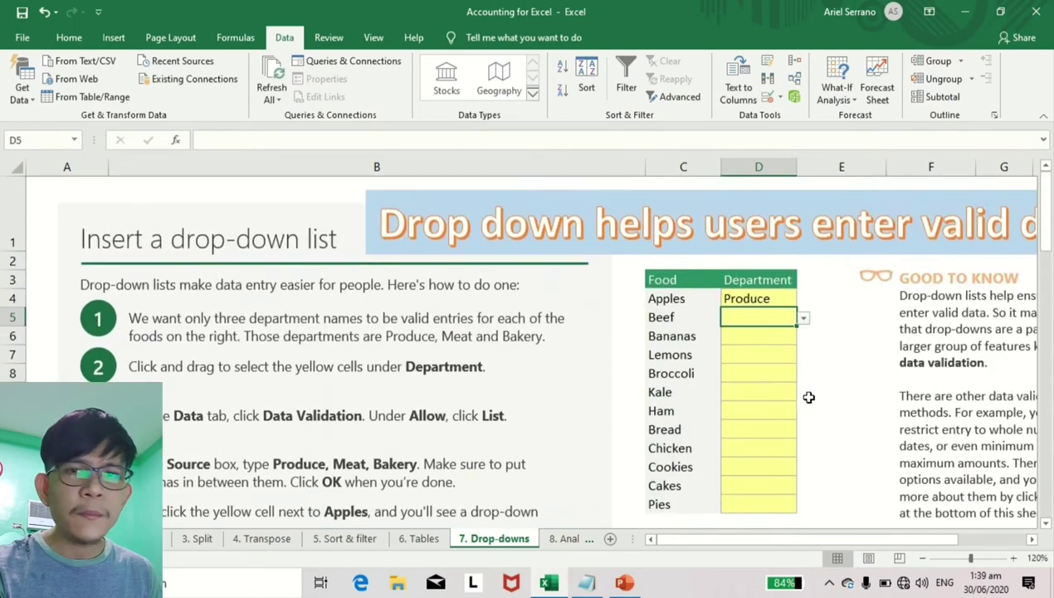
scroll(809, 397, "down", 2)
scroll(809, 397, "down", 1)
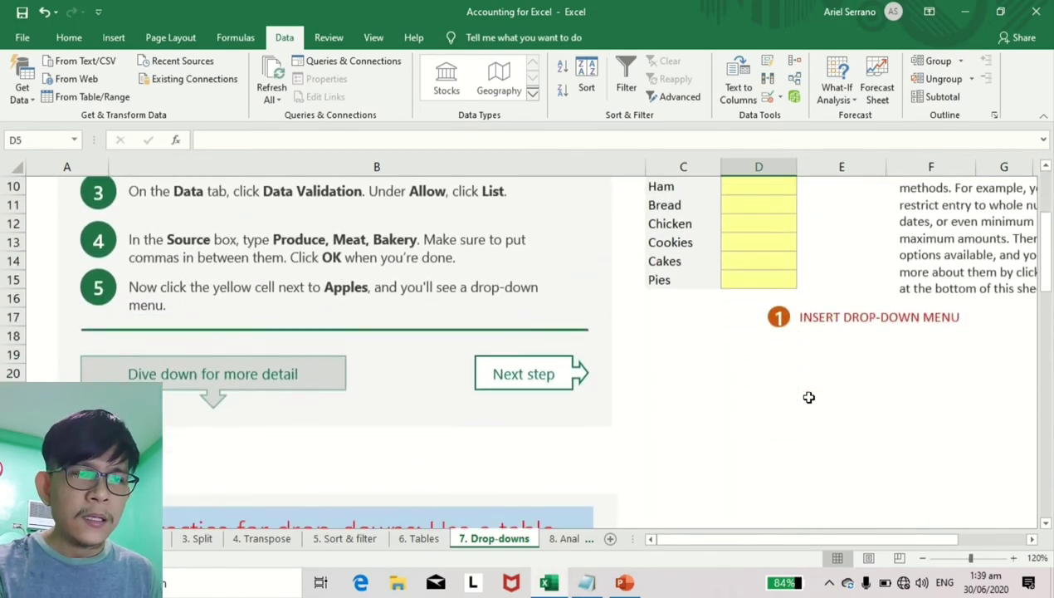
scroll(808, 397, "down", 1)
scroll(808, 397, "up", 4)
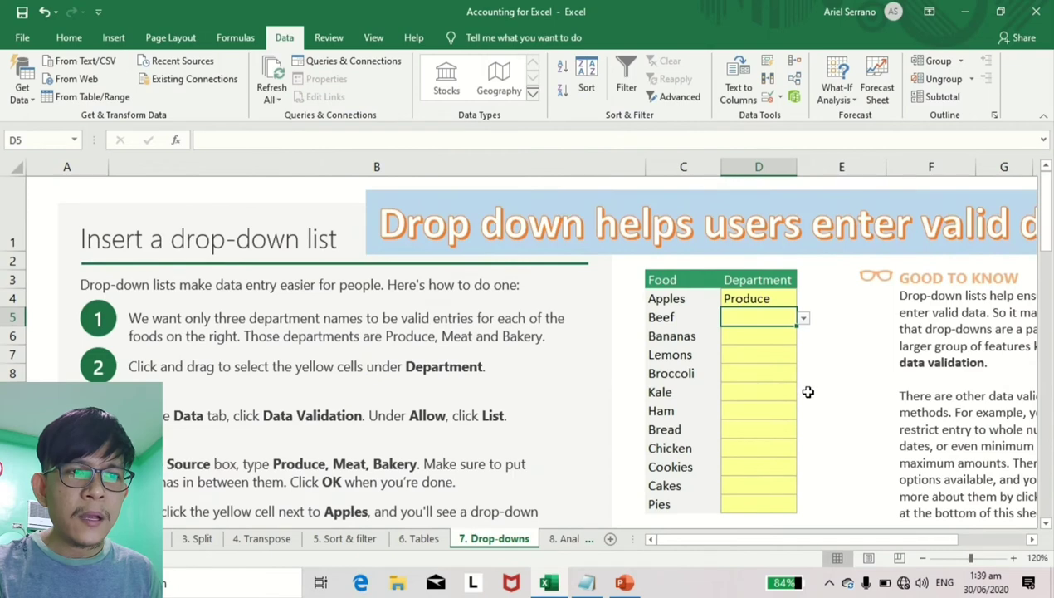
left_click(765, 298)
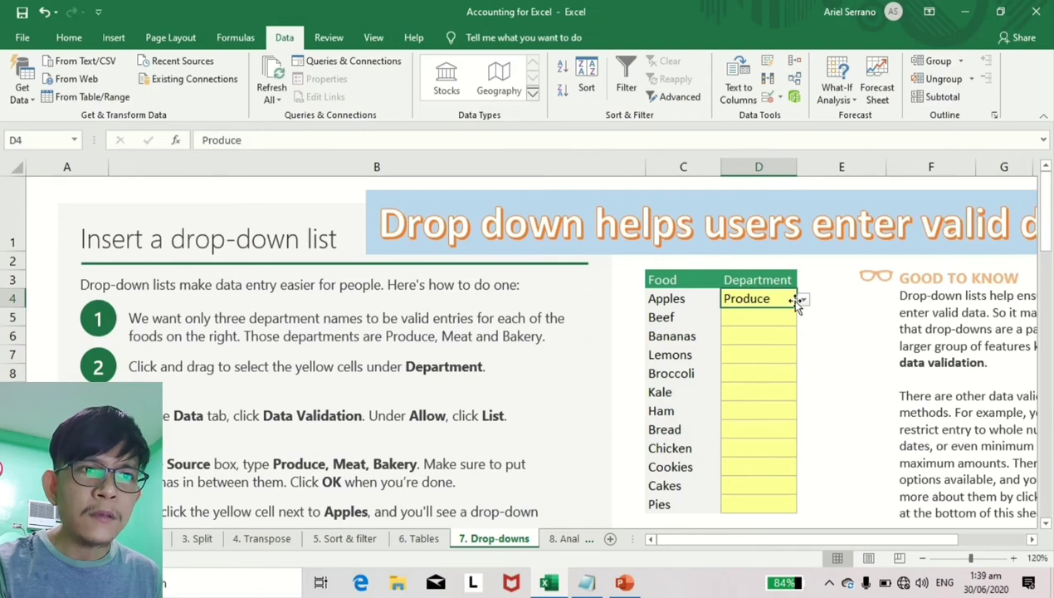
mouse_move(783, 299)
left_mouse_down()
mouse_move(761, 372)
mouse_move(752, 504)
left_mouse_up()
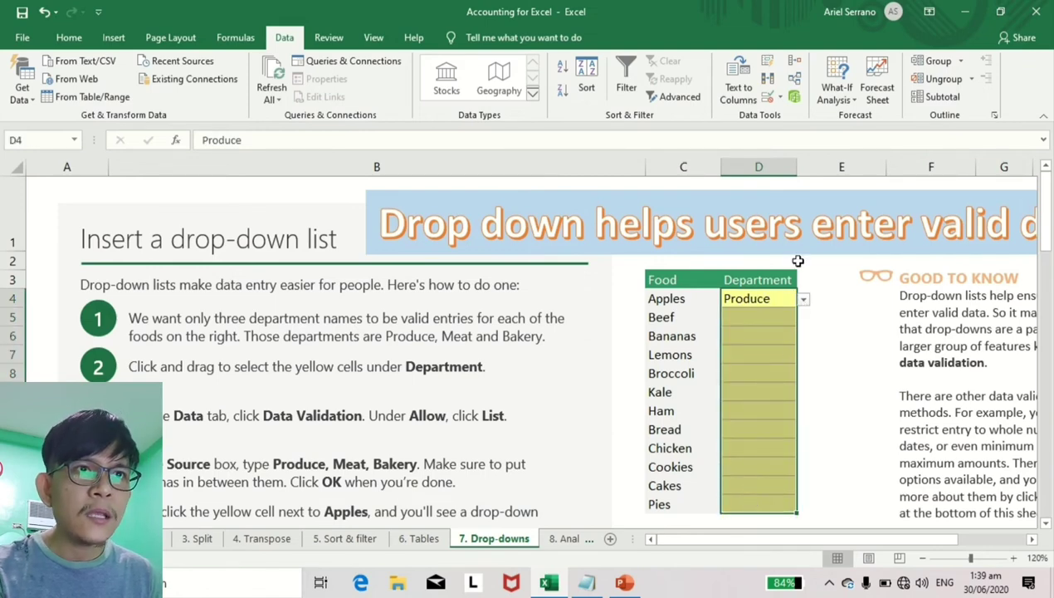
left_click(779, 98)
left_click(819, 116)
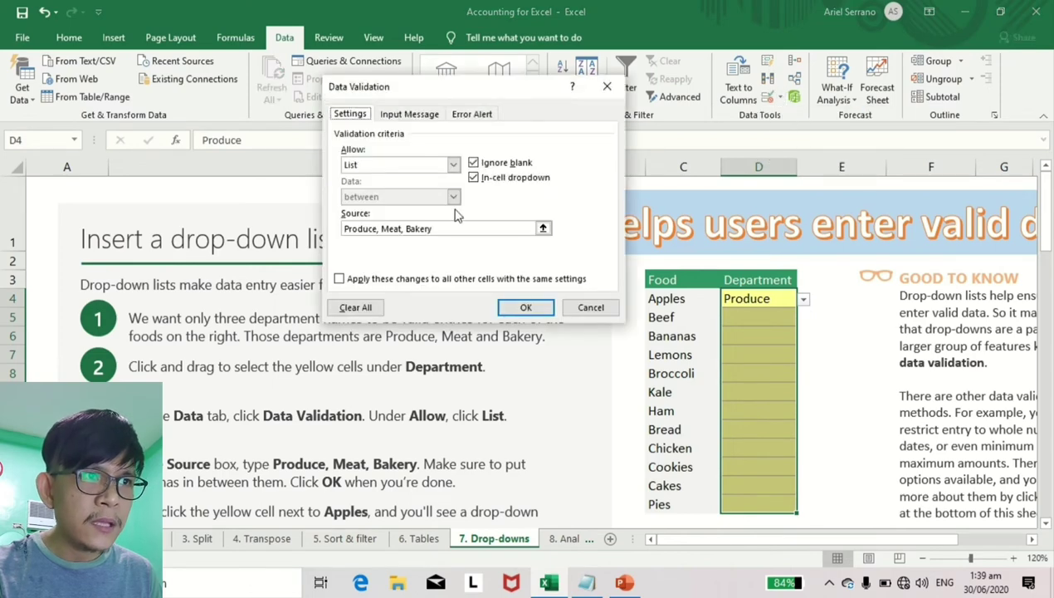
left_click(599, 309)
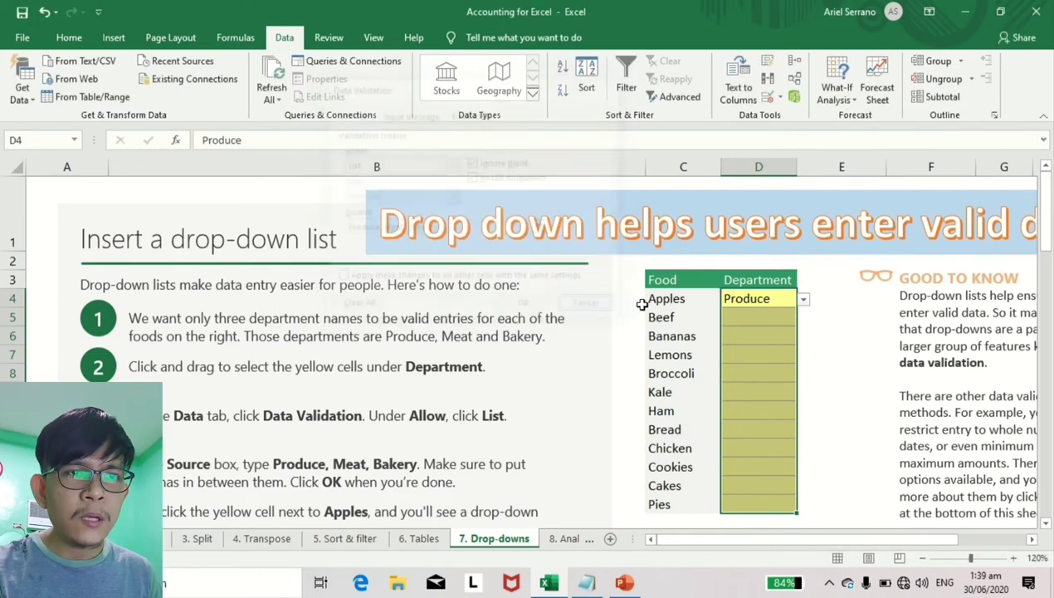
left_click(860, 349)
left_click(780, 298)
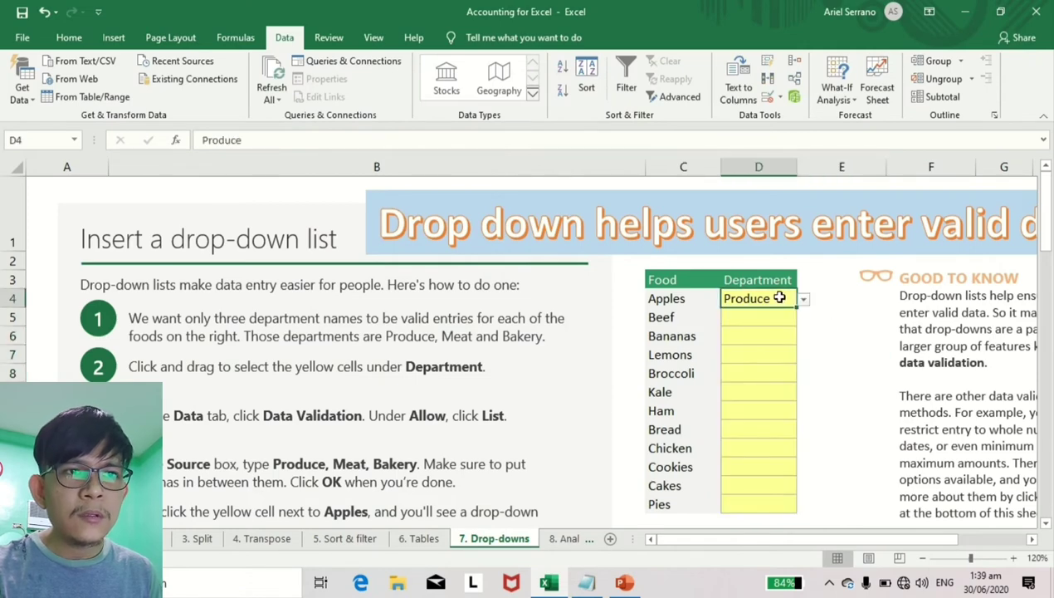
left_click(762, 319)
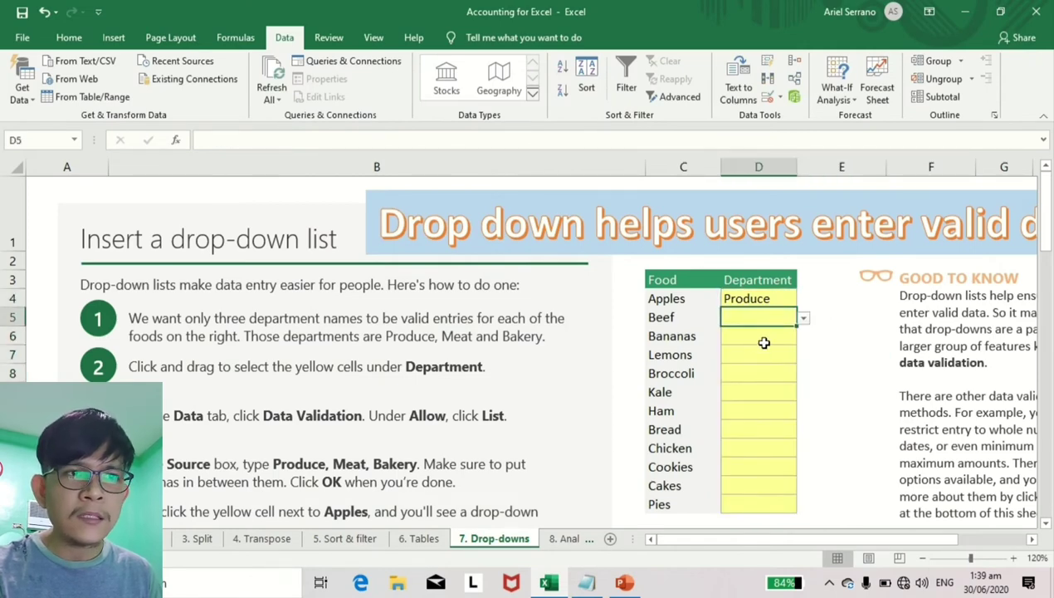
scroll(841, 349, "down", 1)
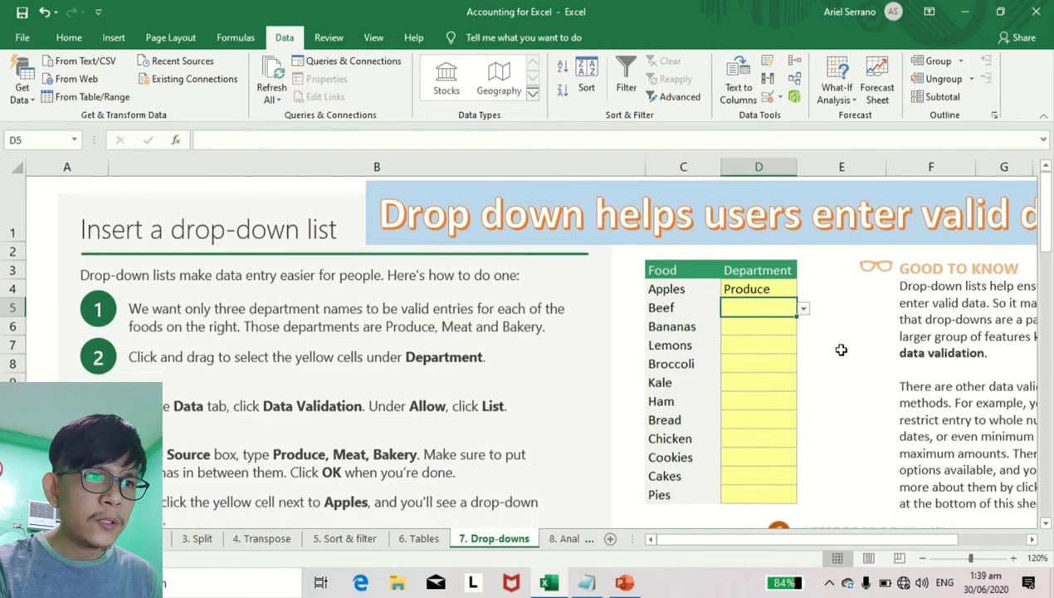
Scroll to the 'Use a table' section and select the Department list in column F.
scroll(841, 350, "down", 8)
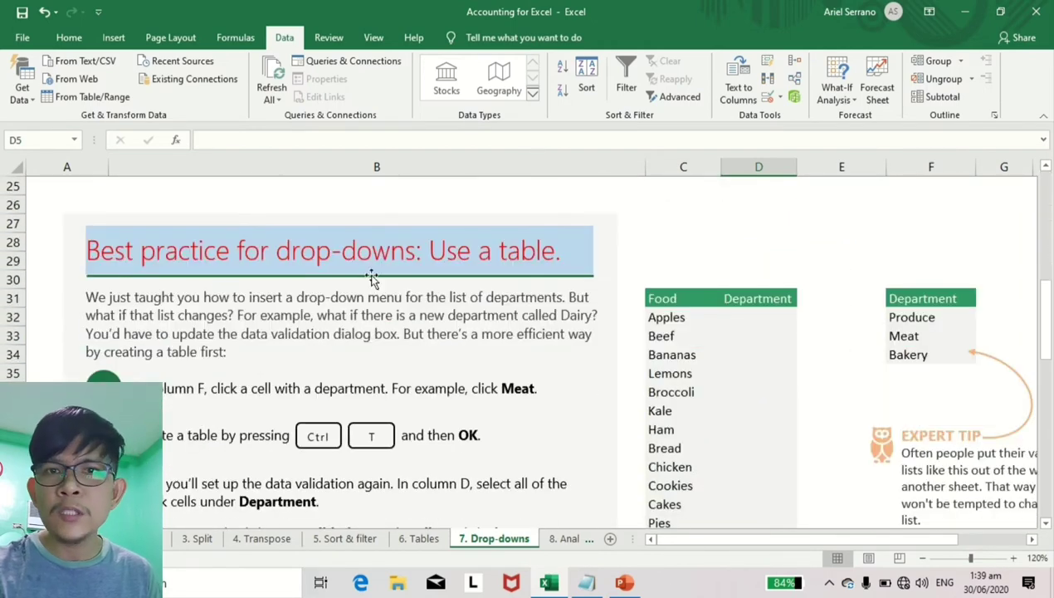
scroll(656, 303, "down", 1)
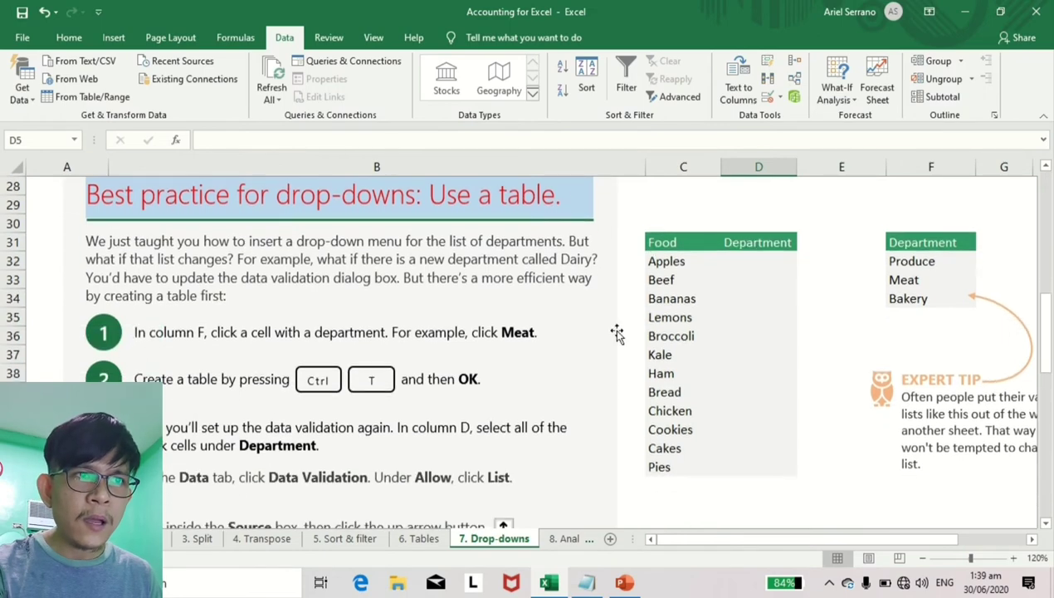
left_click_drag(664, 242, 732, 459)
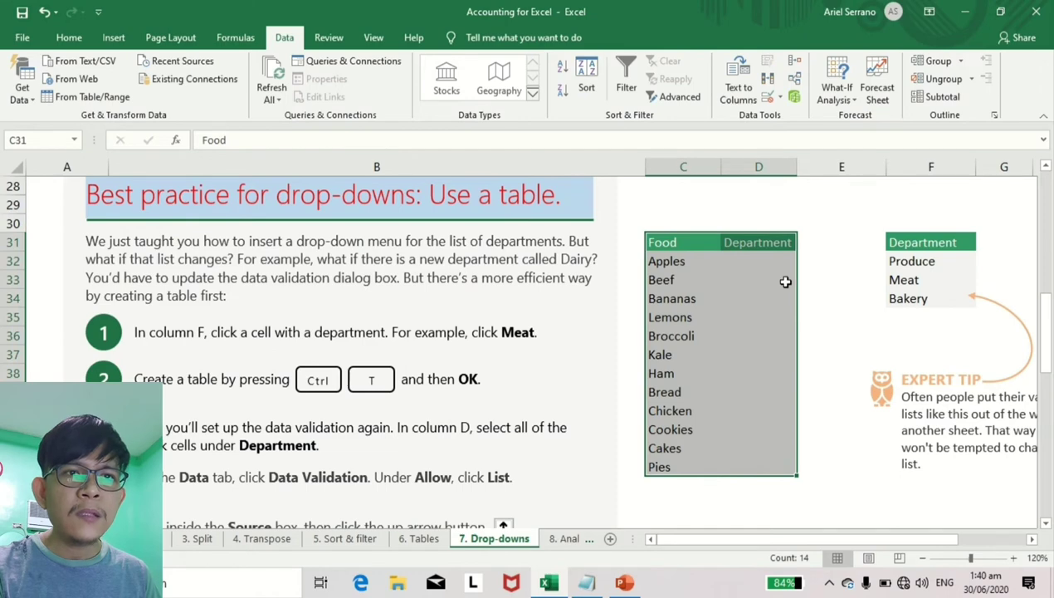
left_click_drag(903, 245, 912, 299)
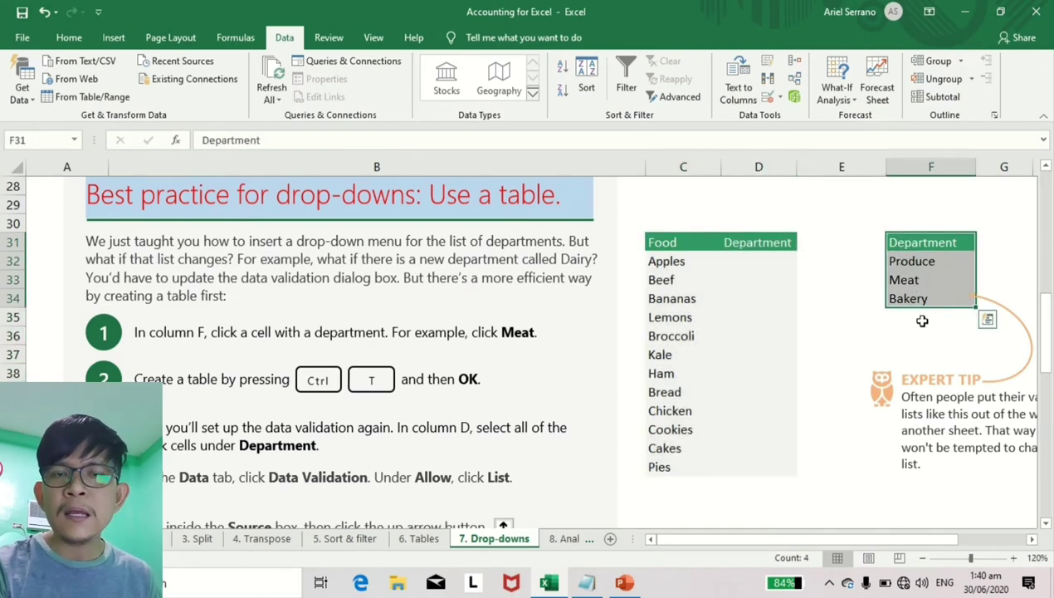
left_click(928, 263)
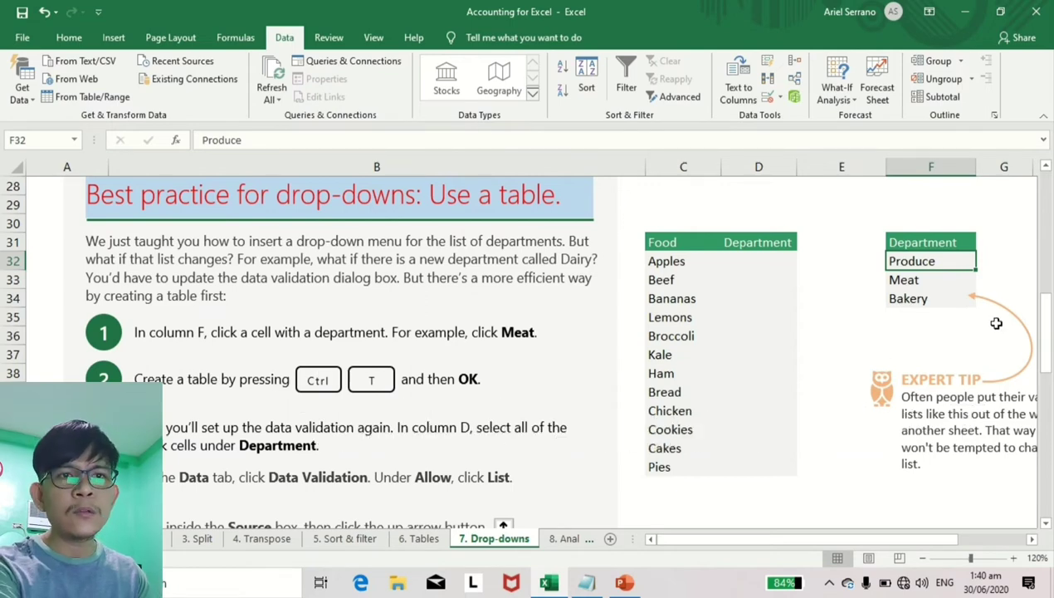
Convert the Department list F31:F34 into a table with headers, then select D32:D43.
key("ctrl+t")
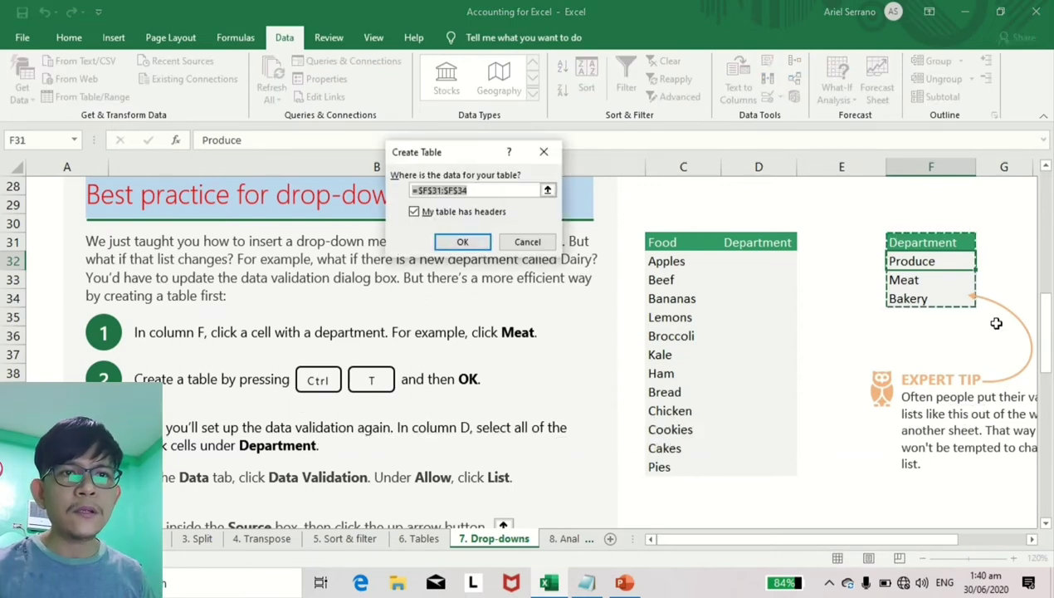
key("Return")
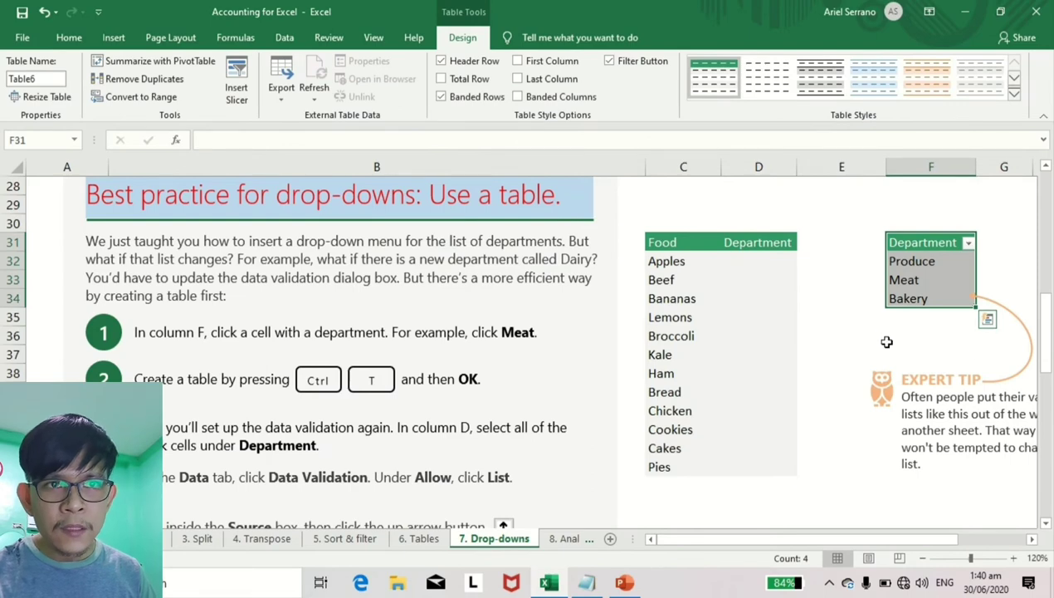
left_click(890, 337)
left_click(940, 279)
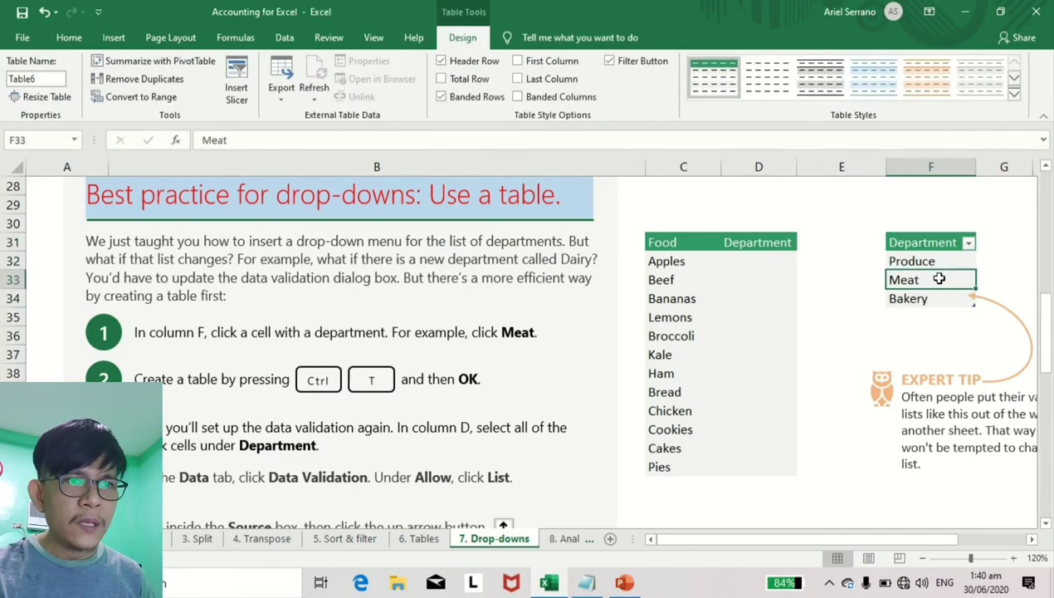
left_click(756, 259)
left_click_drag(757, 281, 767, 469)
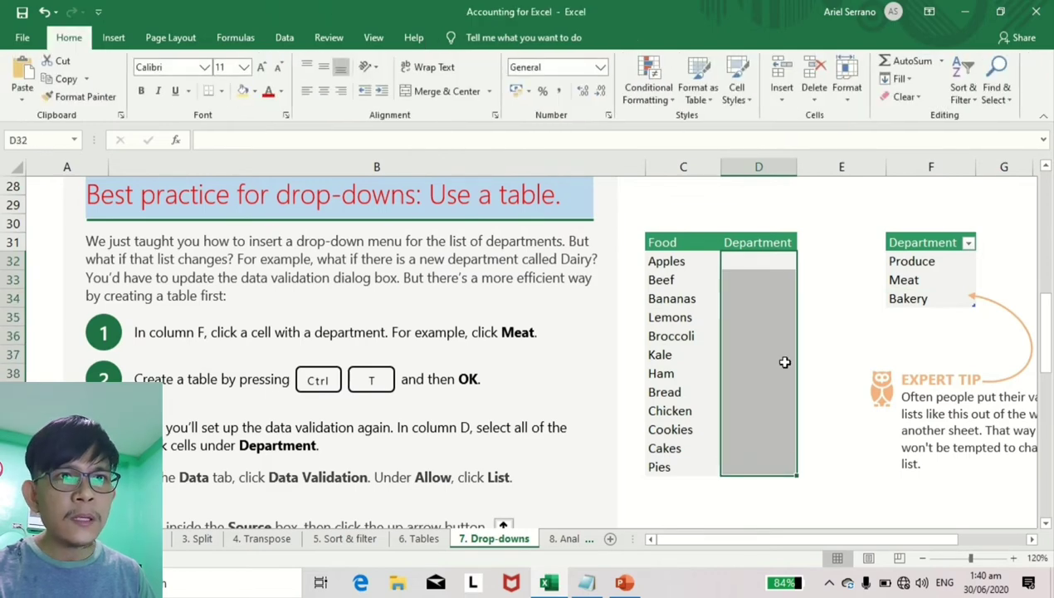
Give D32:D43 a List validation sourced from the table range $F$32:$F$34.
left_click(285, 39)
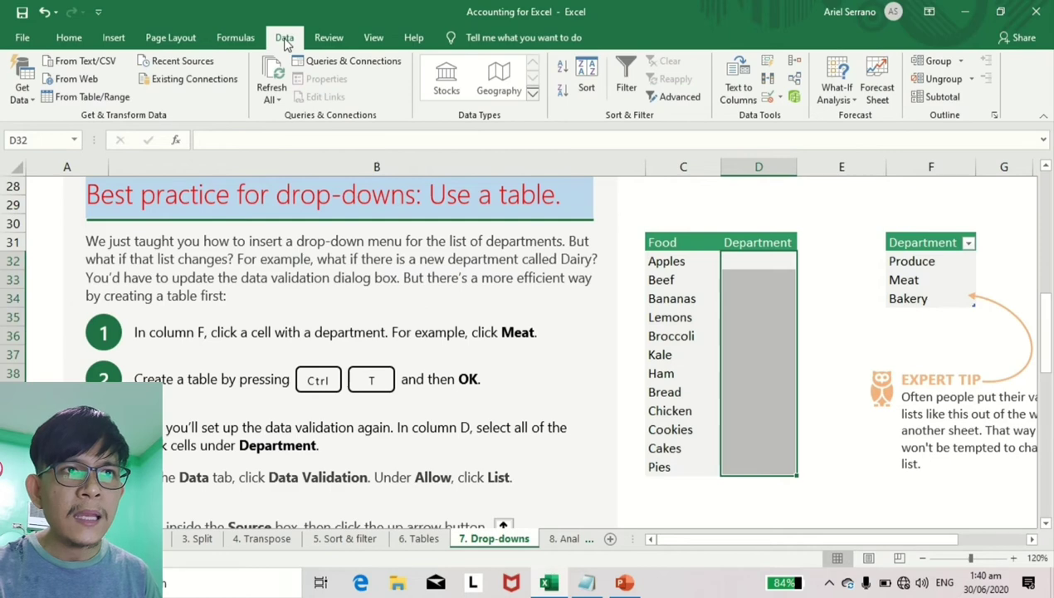
left_click(782, 98)
left_click(818, 117)
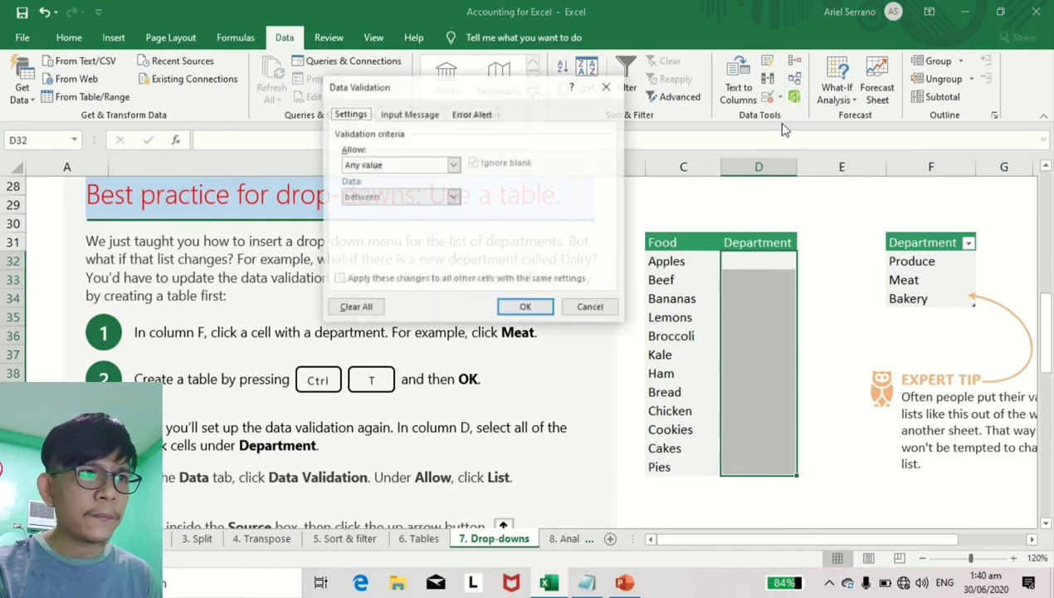
left_click(452, 164)
left_click(449, 204)
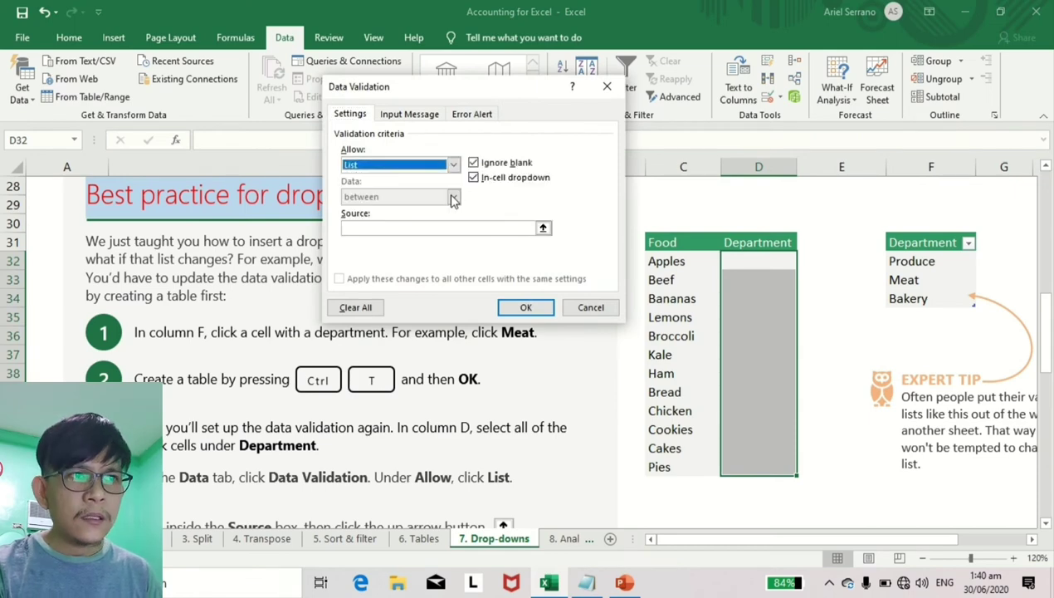
left_click(543, 229)
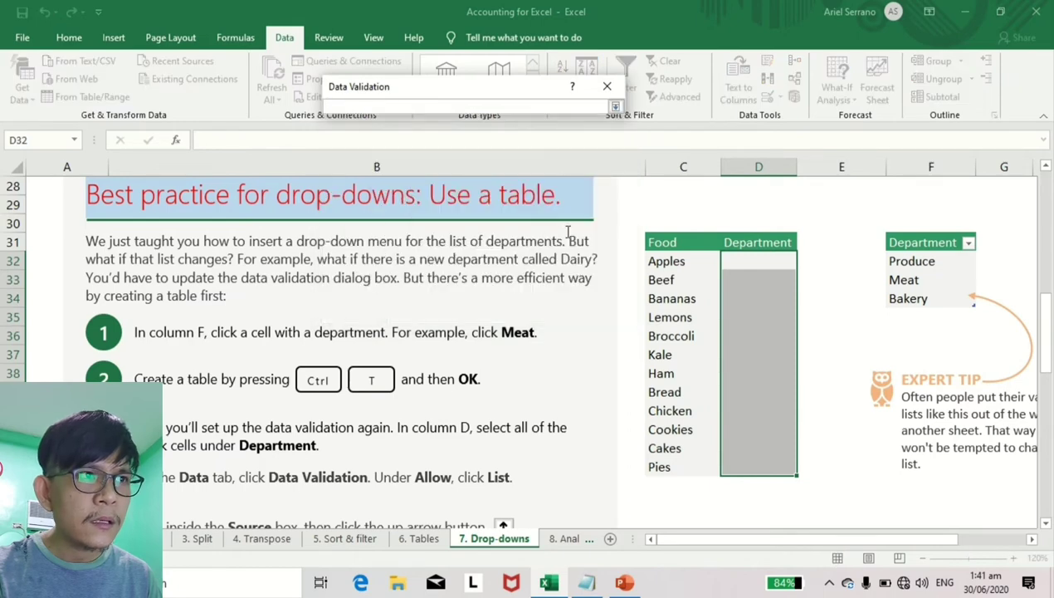
left_click_drag(912, 260, 919, 297)
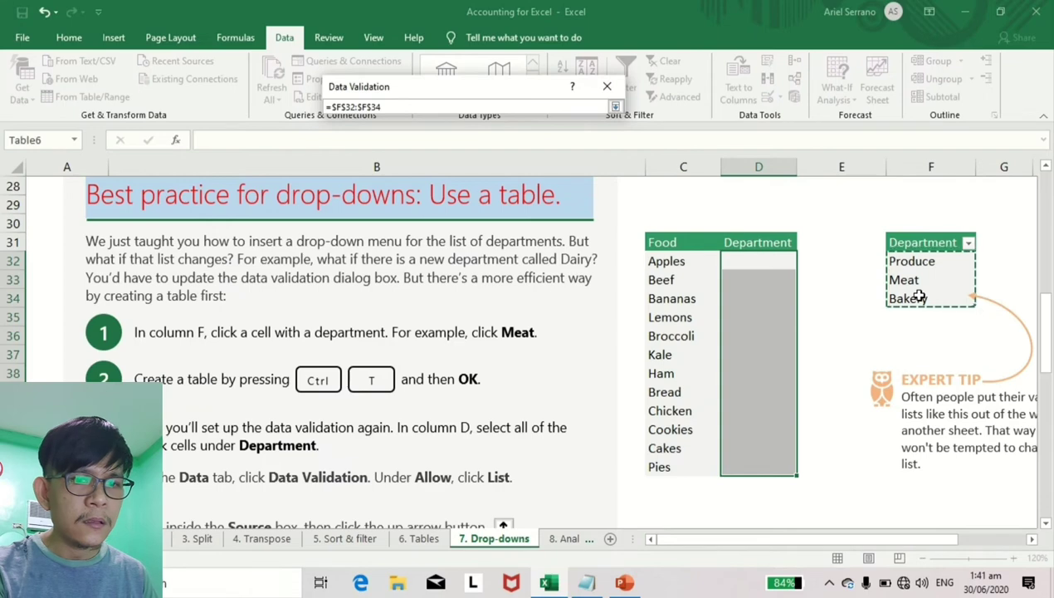
key("Return")
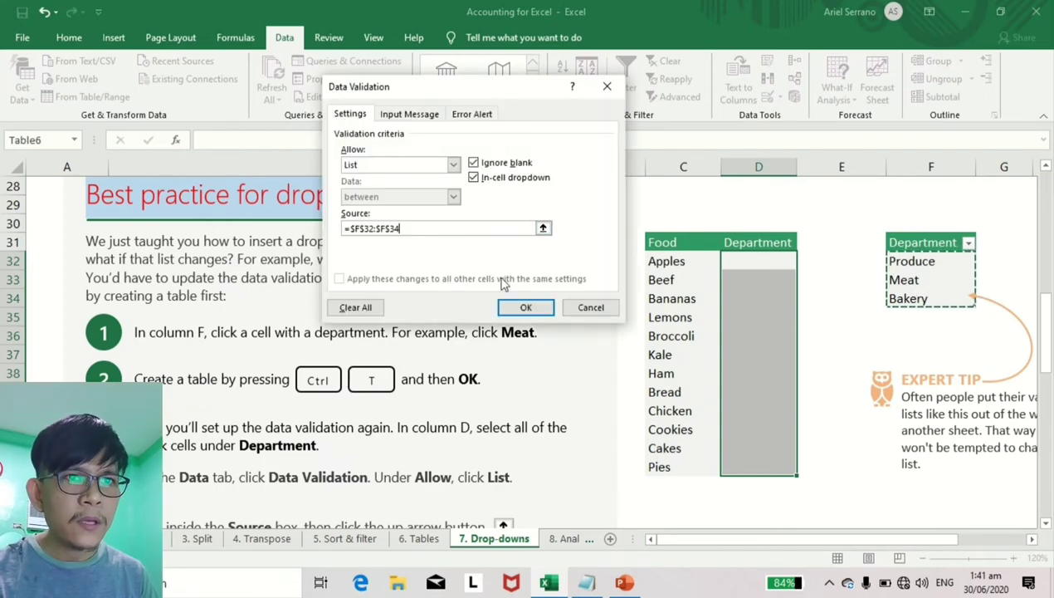
left_click(523, 307)
left_click(759, 355)
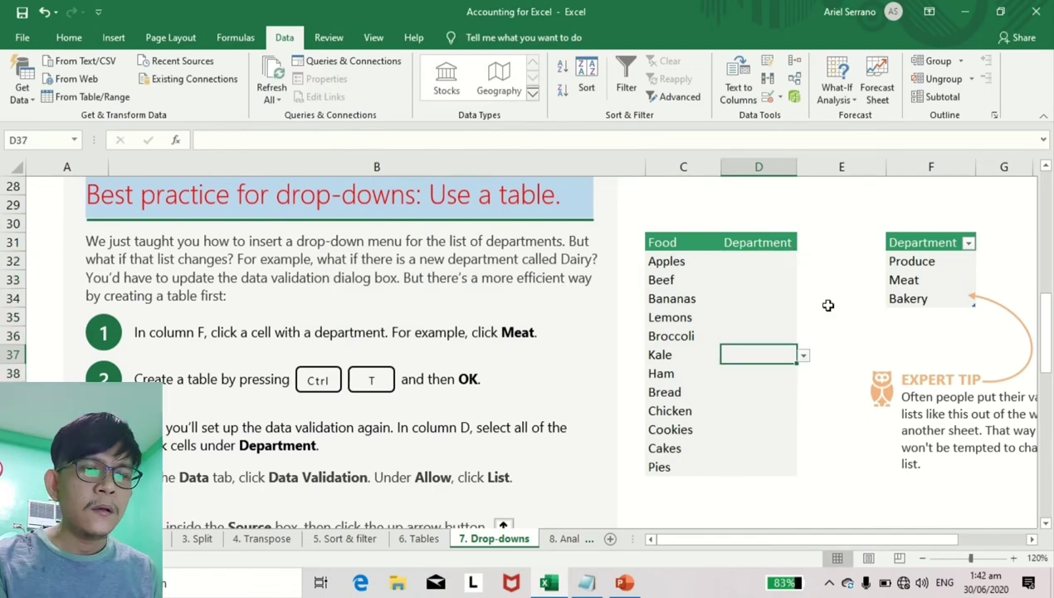
left_click(770, 282)
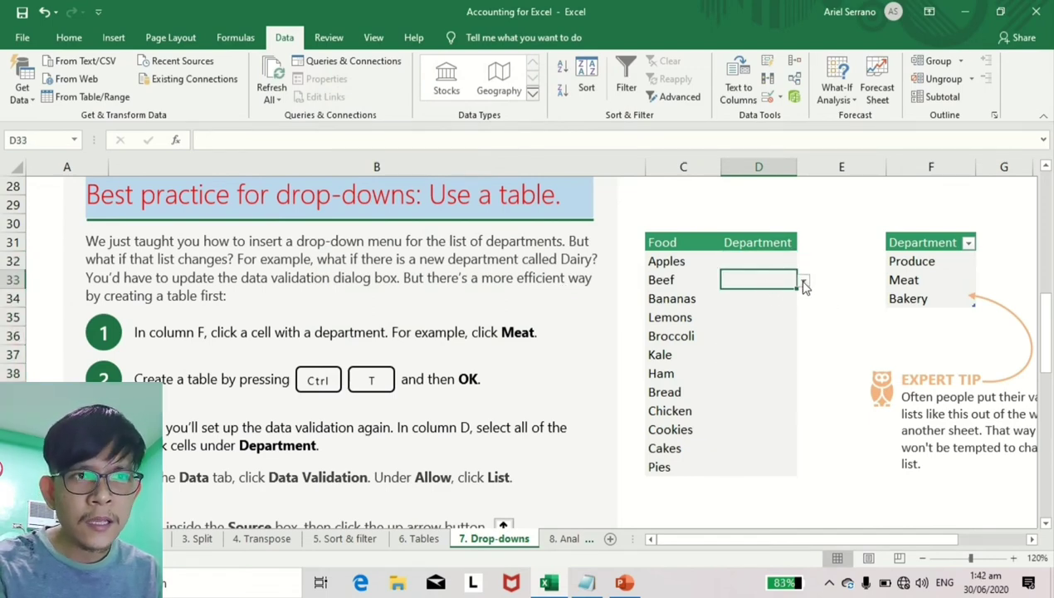
Open Beef's department drop-down to view the choices, closing it unchanged.
left_click(803, 283)
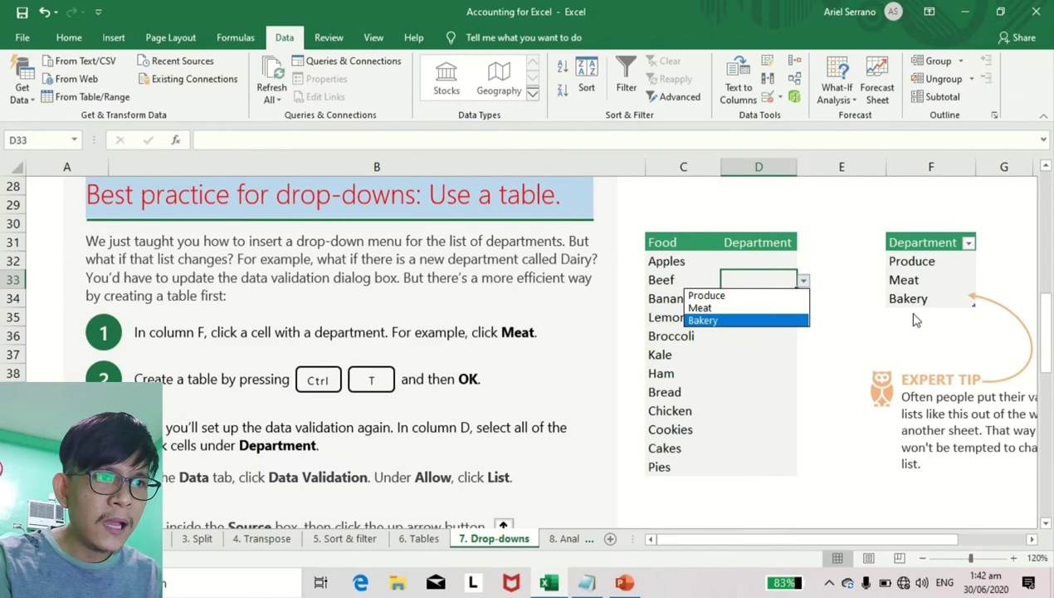
key("Escape")
scroll(648, 405, "down", 2)
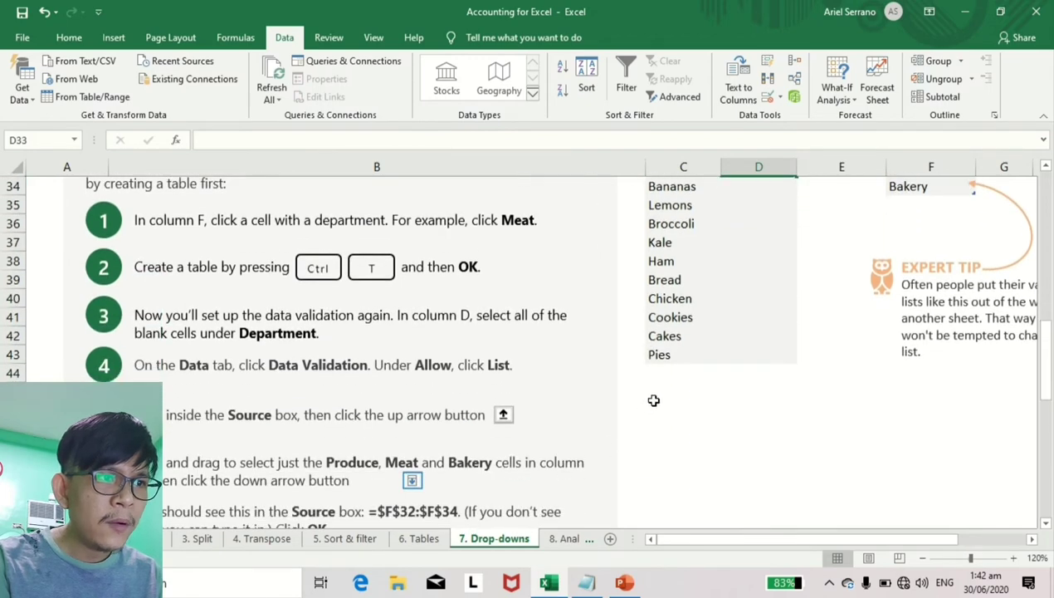
scroll(654, 400, "down", 2)
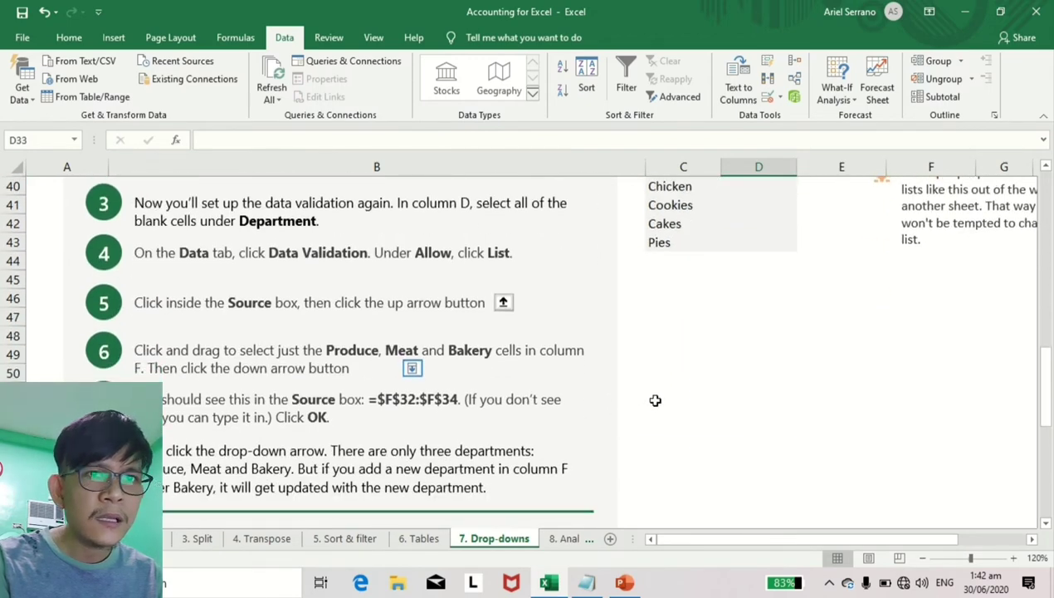
scroll(655, 400, "up", 4)
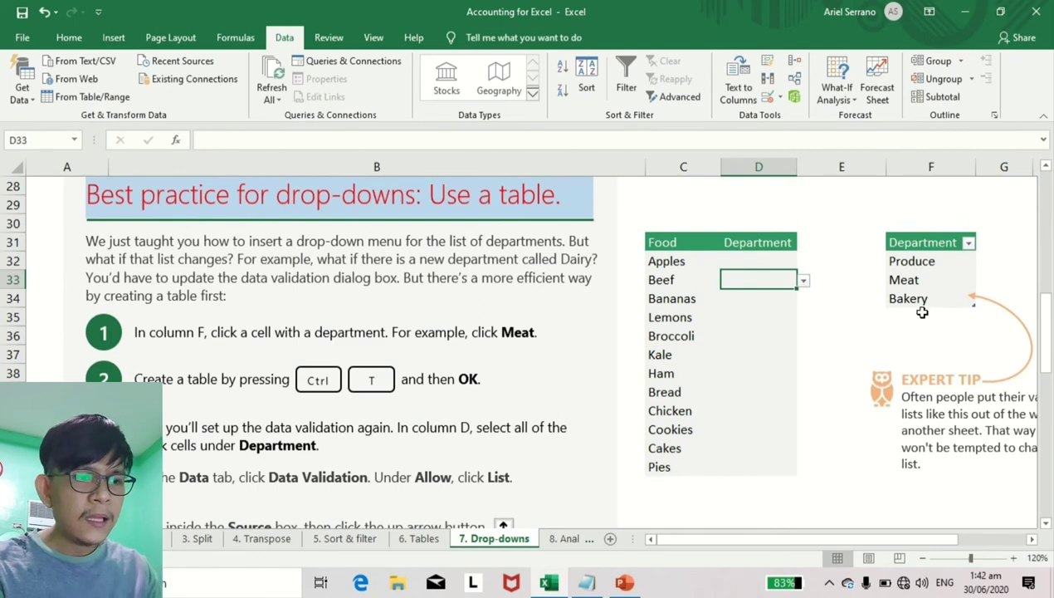
Add Dairy below Bakery in the table and confirm it appears in Beef's drop-down.
left_click(918, 317)
type("Dairy")
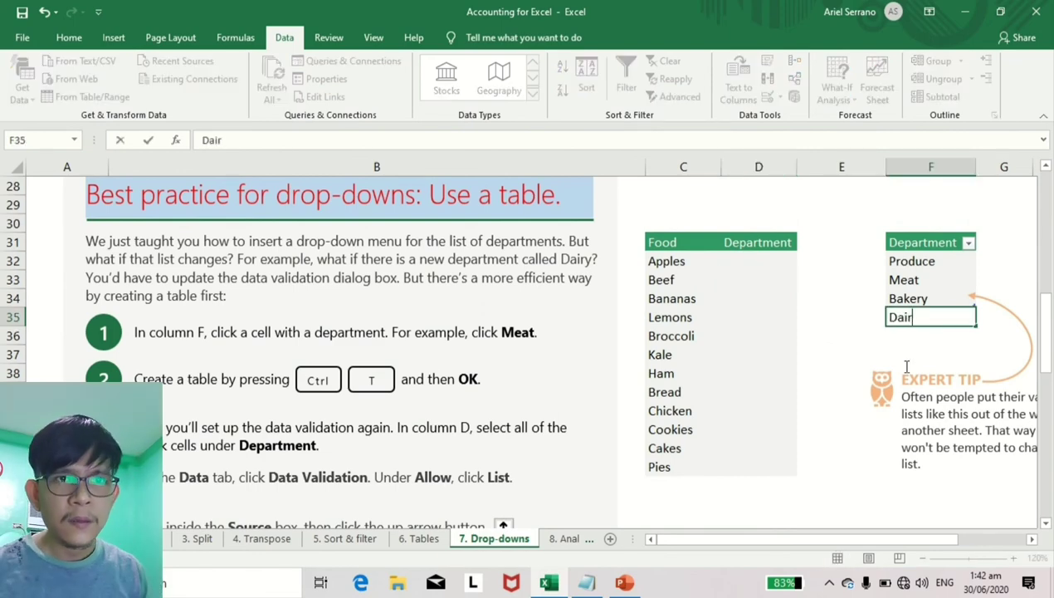
key("Return")
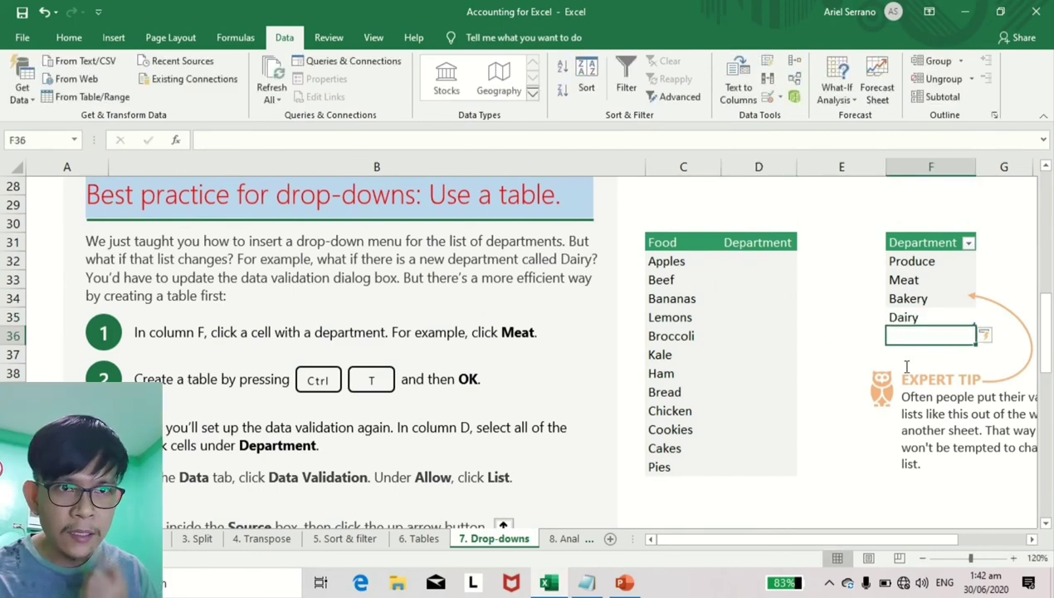
key("Up")
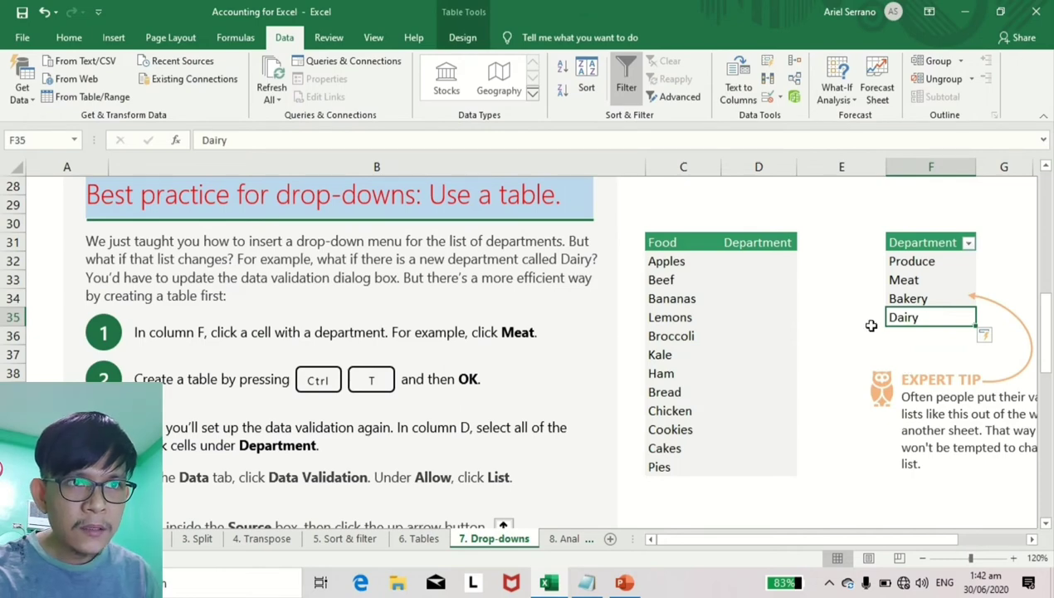
left_click(769, 281)
left_click(805, 283)
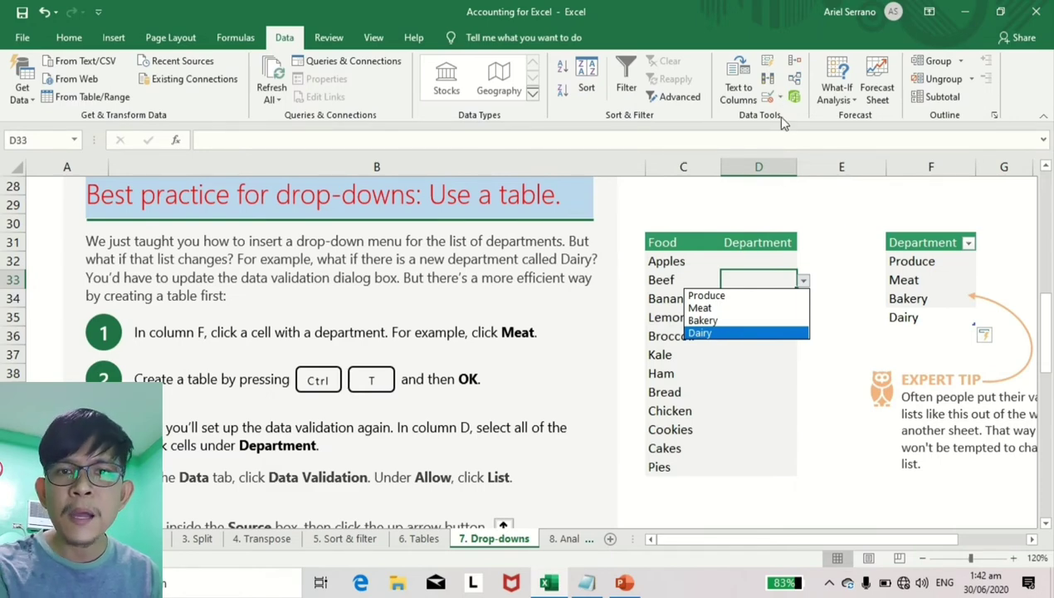
key("Up")
key("Up")
key("Up")
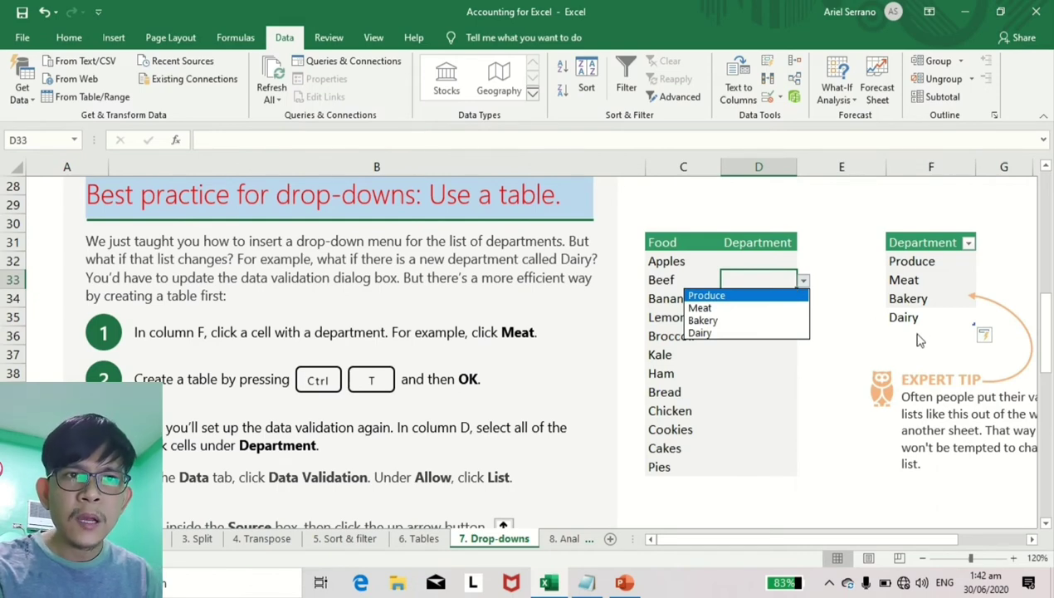
key("Escape")
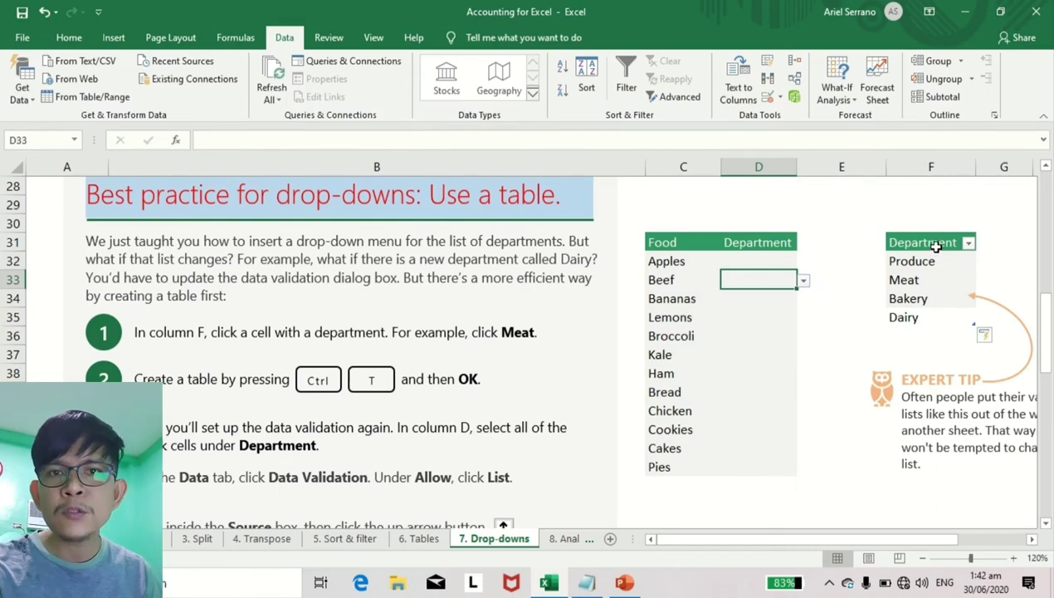
Go to the 8. Analyze sheet.
left_click(927, 337)
scroll(922, 334, "down", 1)
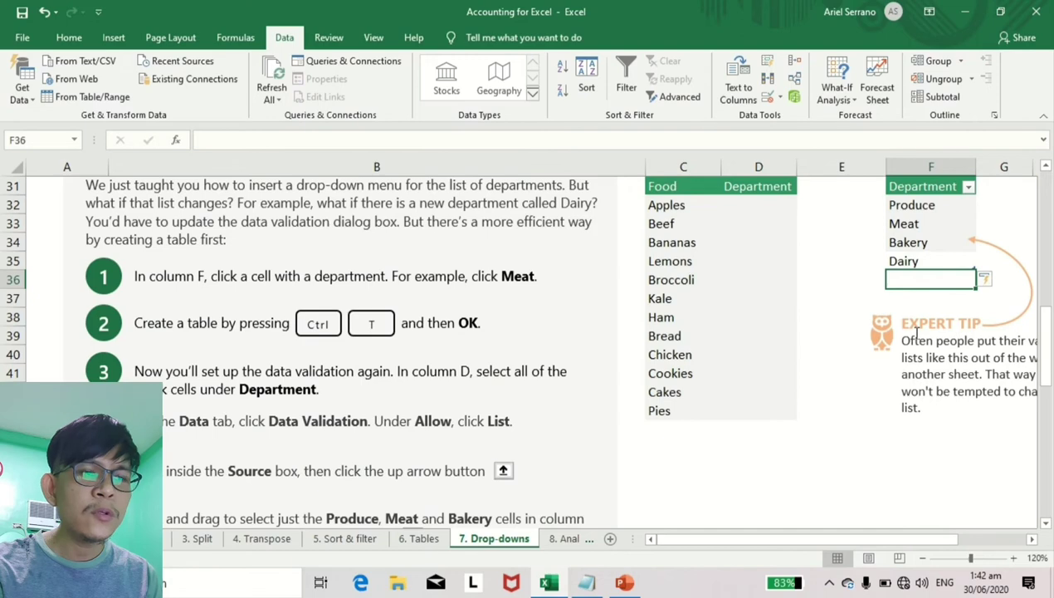
scroll(917, 332, "down", 3)
scroll(917, 332, "up", 4)
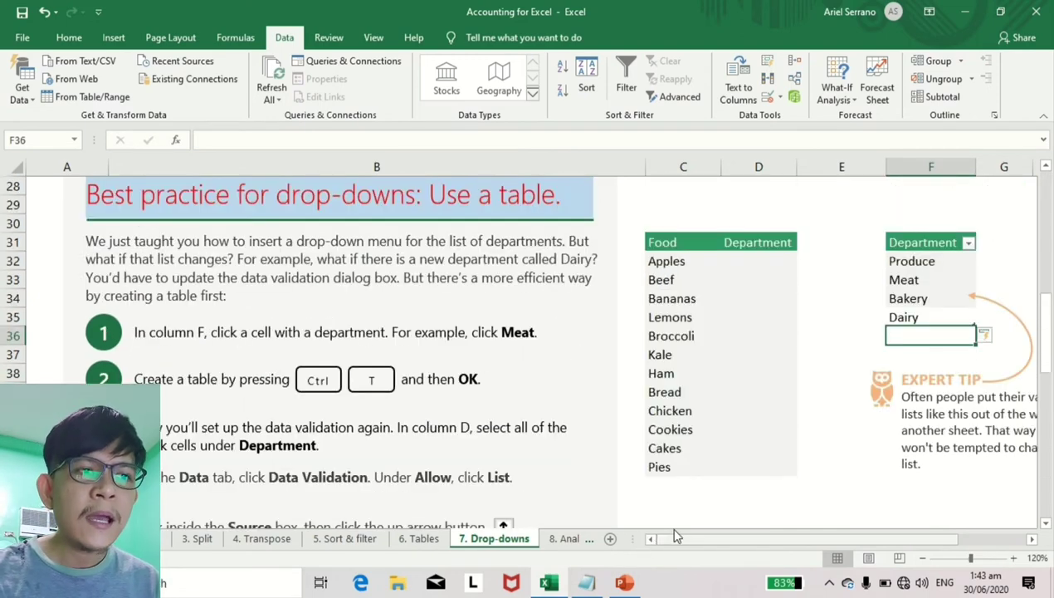
left_click(561, 540)
left_click(558, 540)
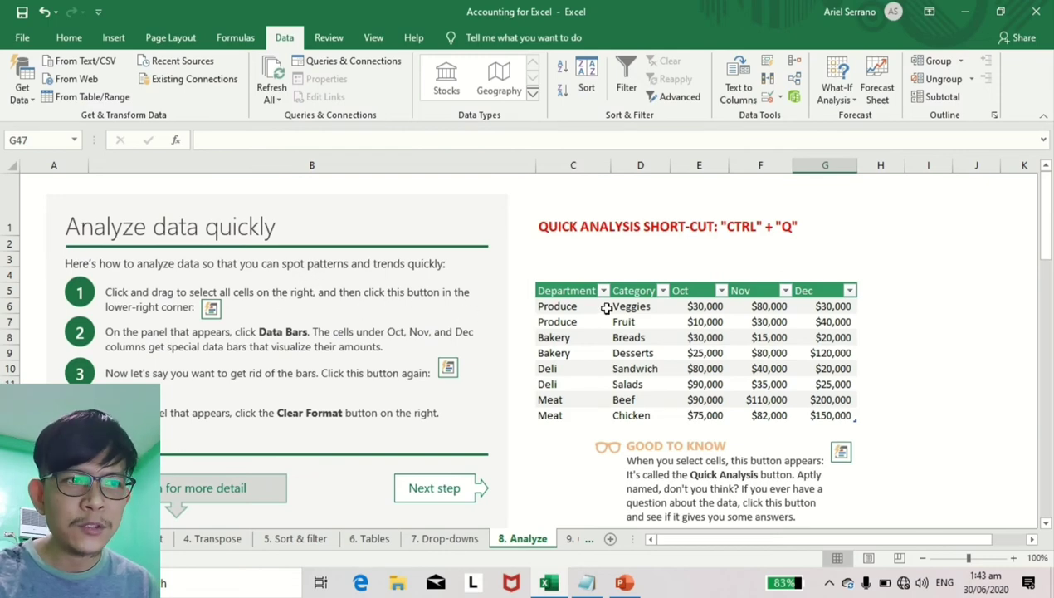
Zoom the 8. Analyze sheet to 110% and bring the department sales table into view.
left_click_drag(563, 289, 840, 414)
left_click(885, 382)
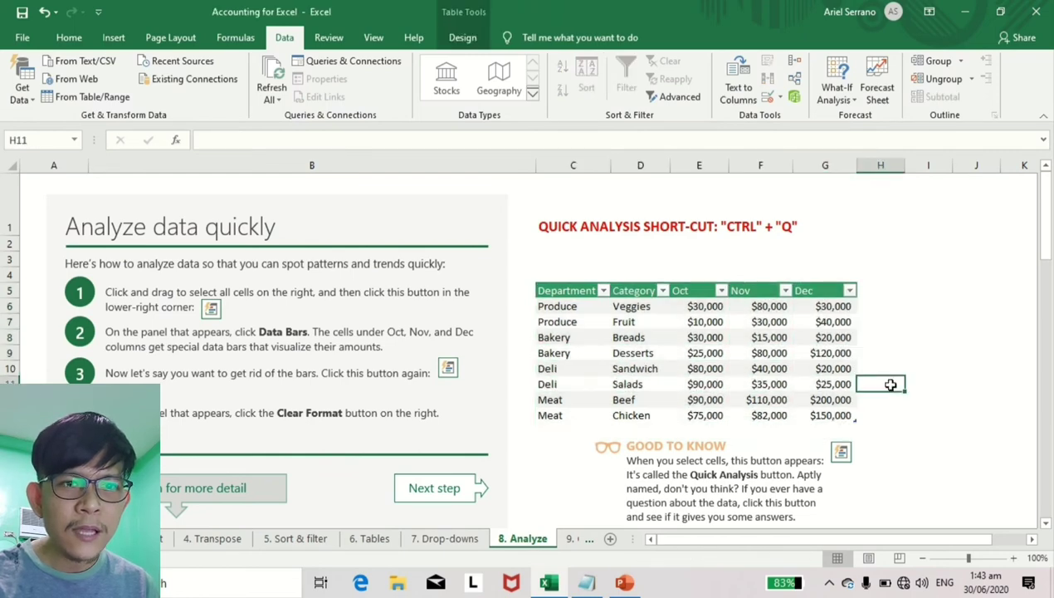
left_click(1013, 559)
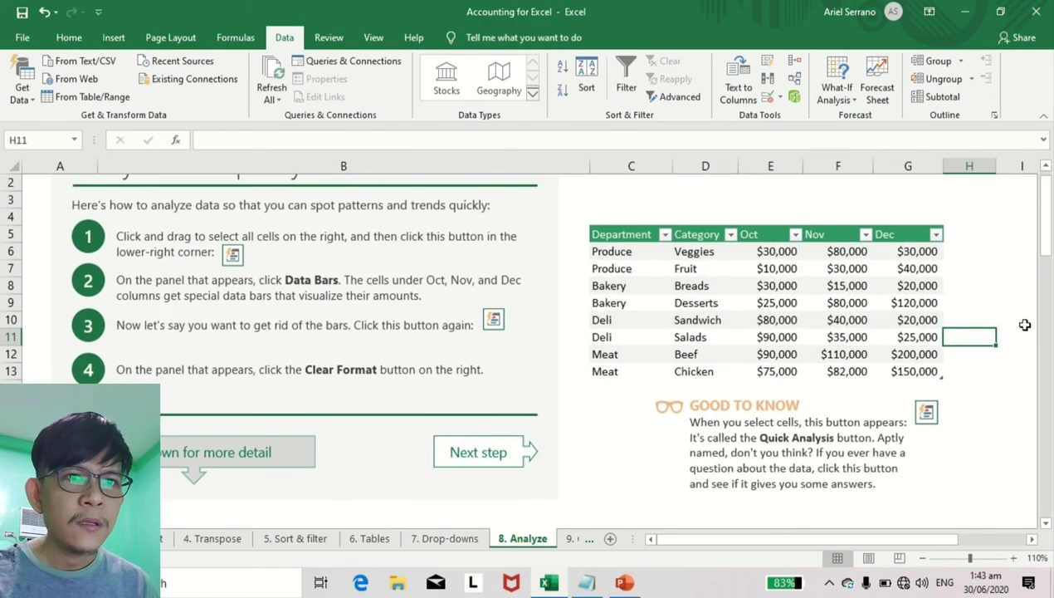
scroll(981, 354, "up", 1)
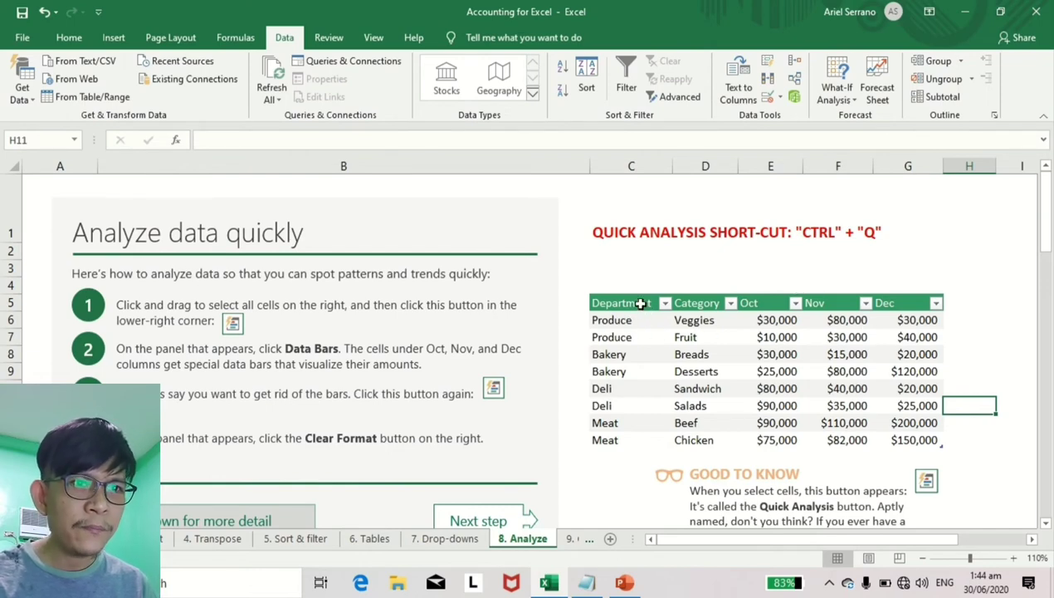
left_click(636, 335)
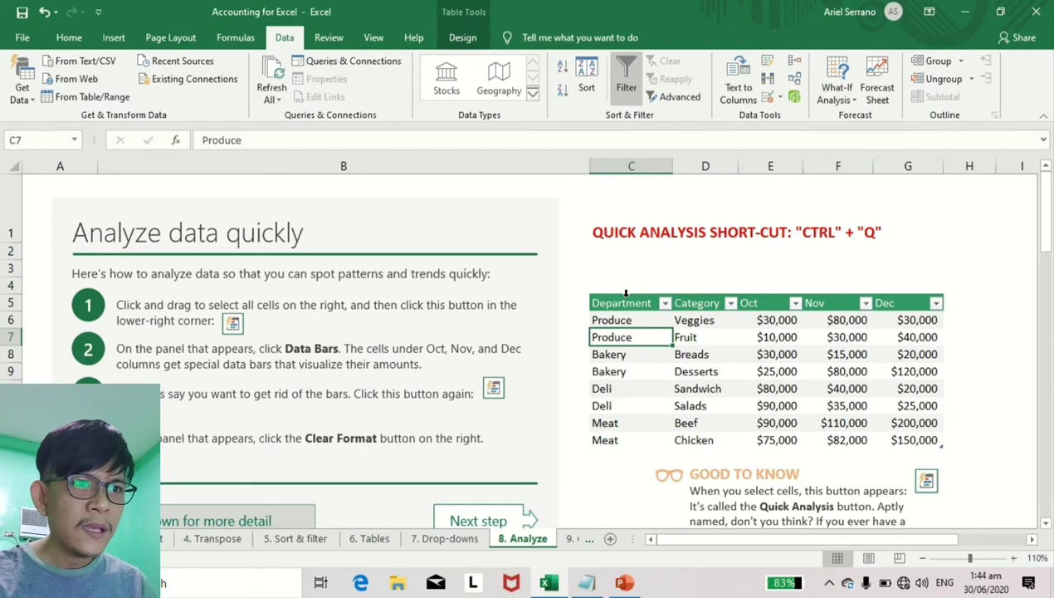
Add data bars to the Oct, Nov and Dec amounts through Quick Analysis.
left_click_drag(627, 309, 913, 441)
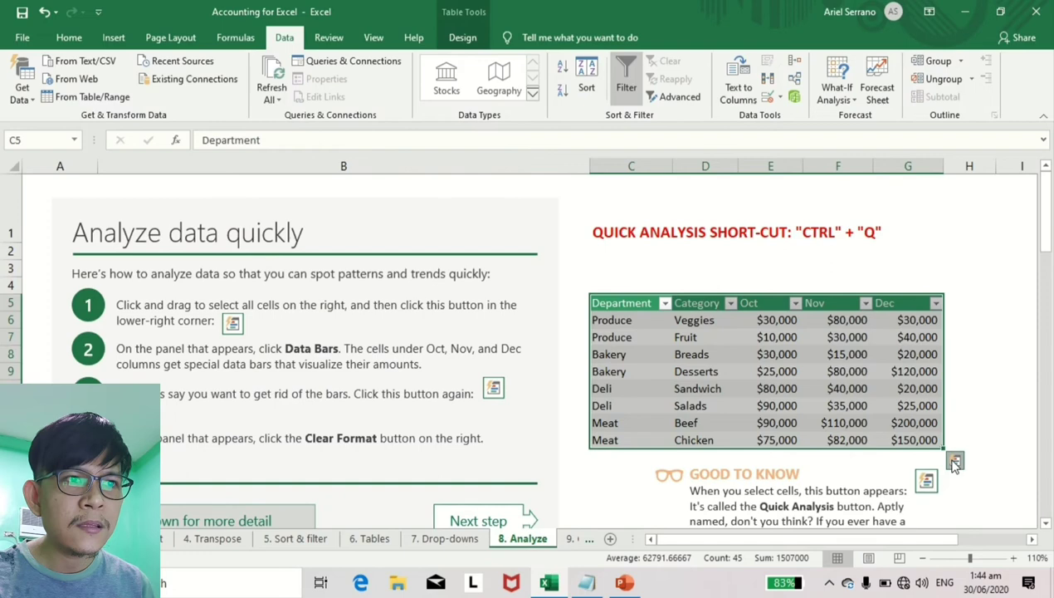
left_click(954, 461)
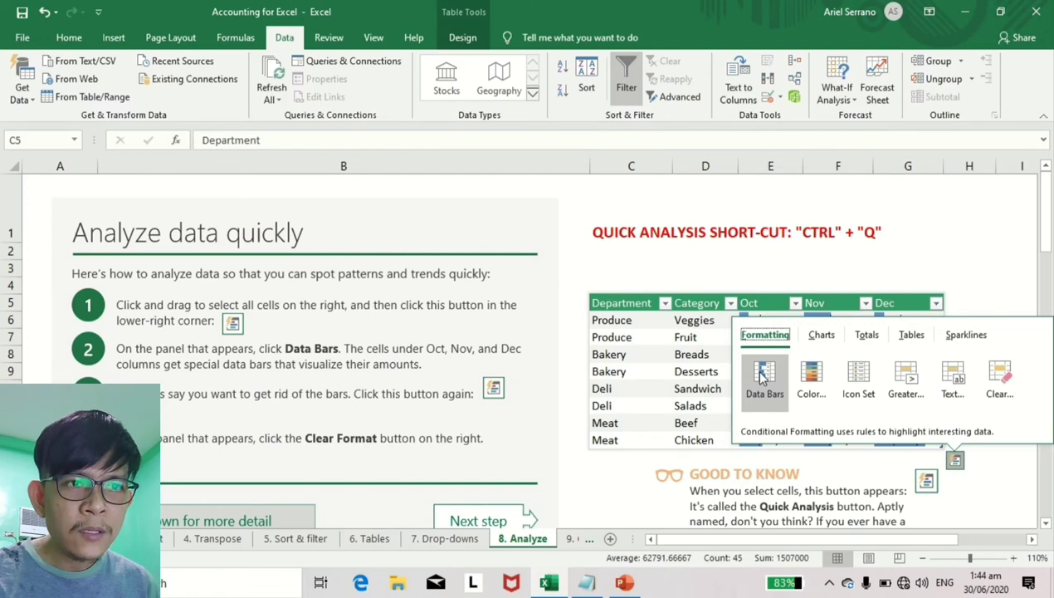
left_click(763, 376)
left_click(970, 351)
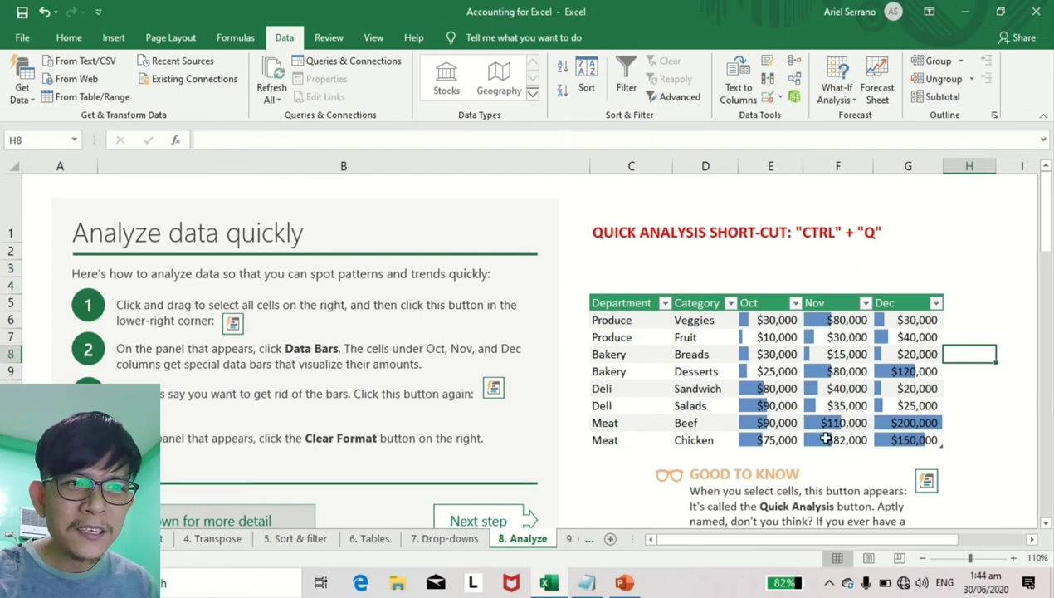
Compare the bars on amounts such as Beef's $200,000 December and Fruit's $10,000 October.
left_click(925, 423)
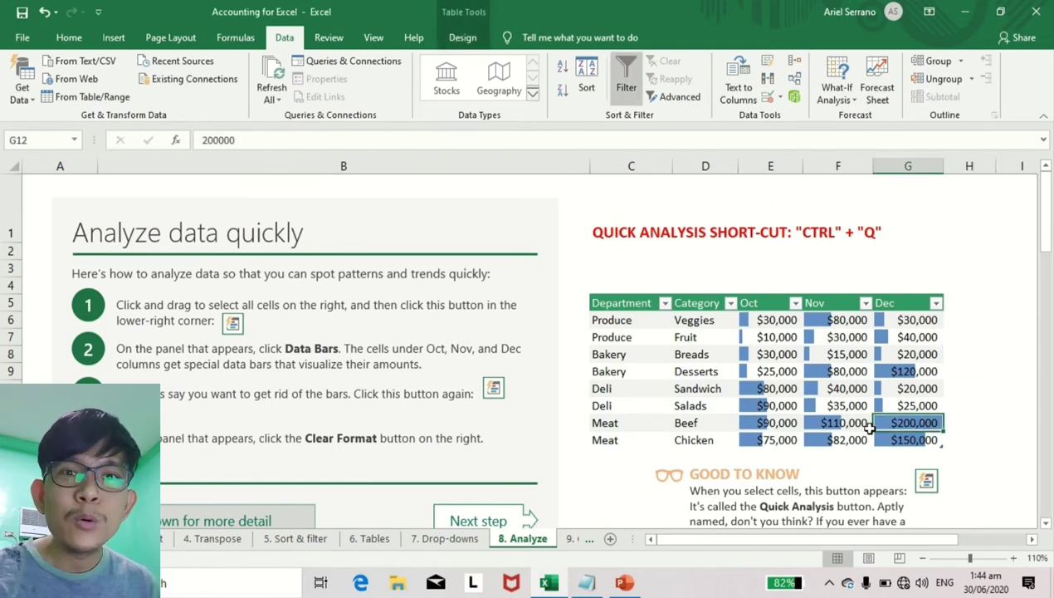
left_click(772, 338)
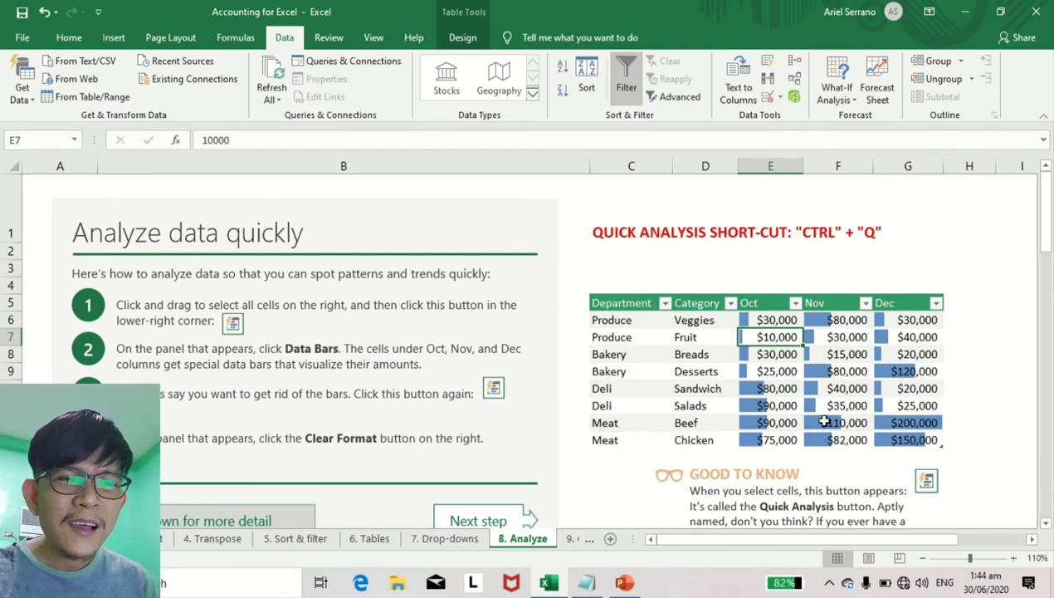
left_click(835, 325)
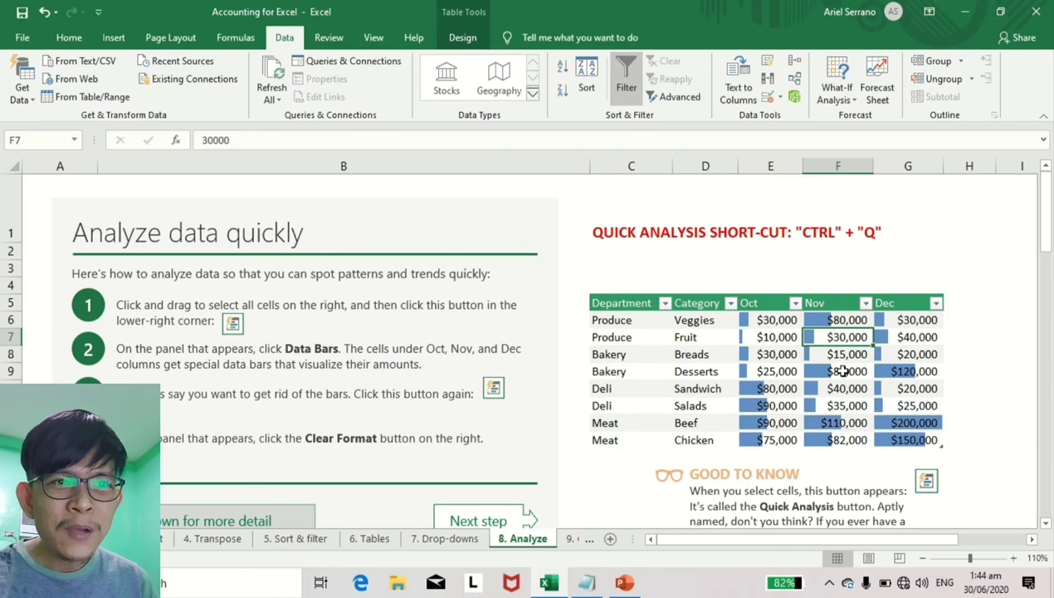
left_click(837, 368)
left_click(831, 408)
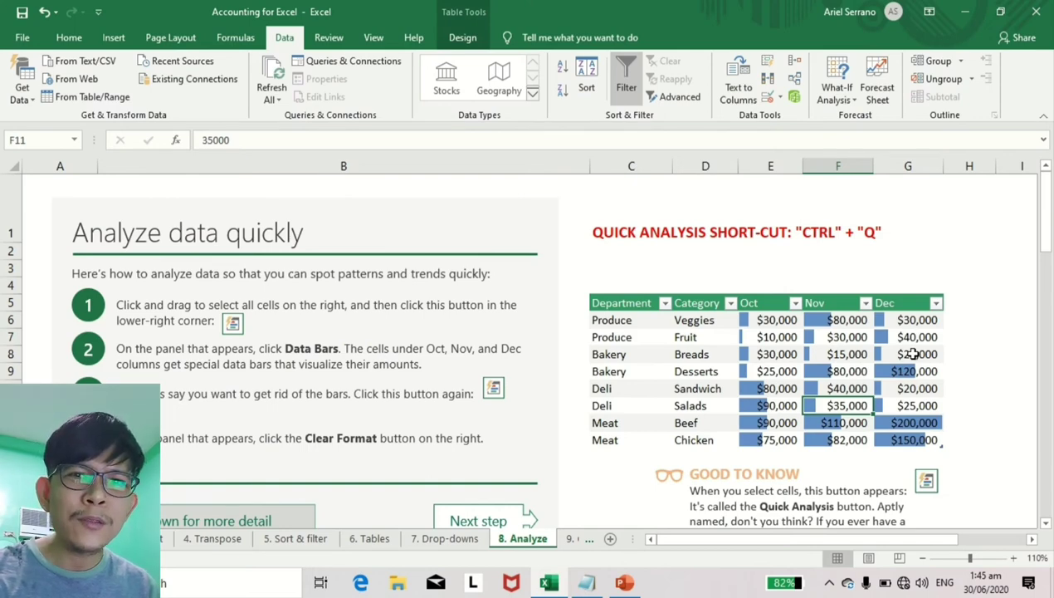
left_click(784, 324)
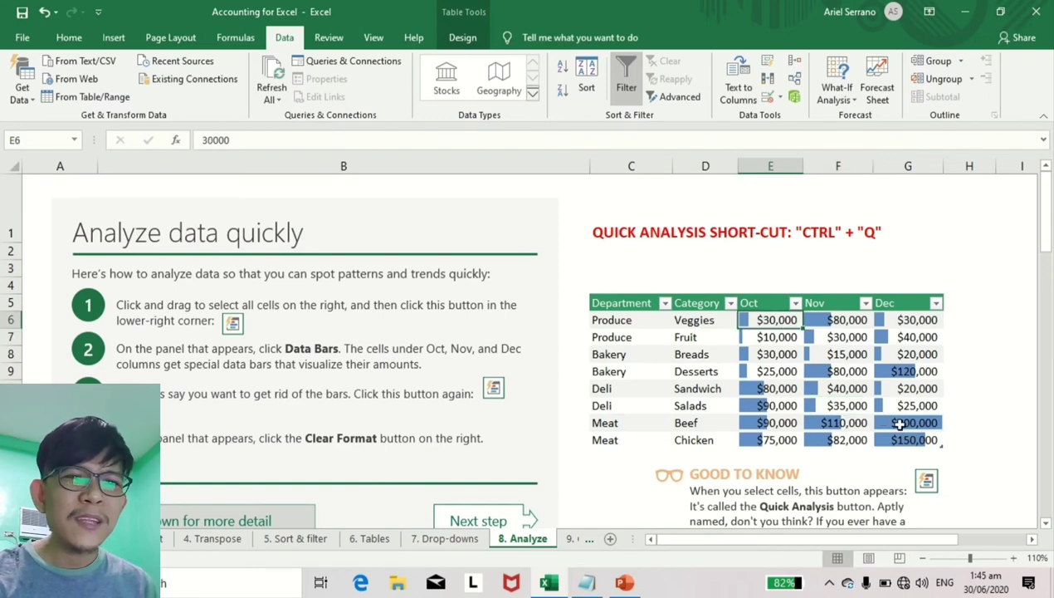
left_click_drag(623, 306, 903, 439)
left_click(956, 459)
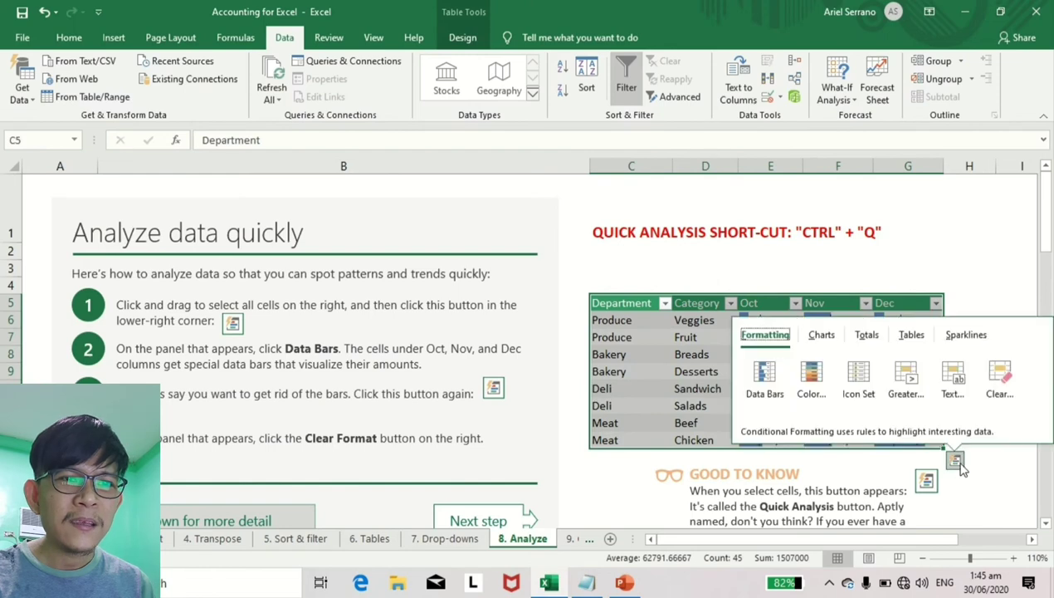
left_click(822, 336)
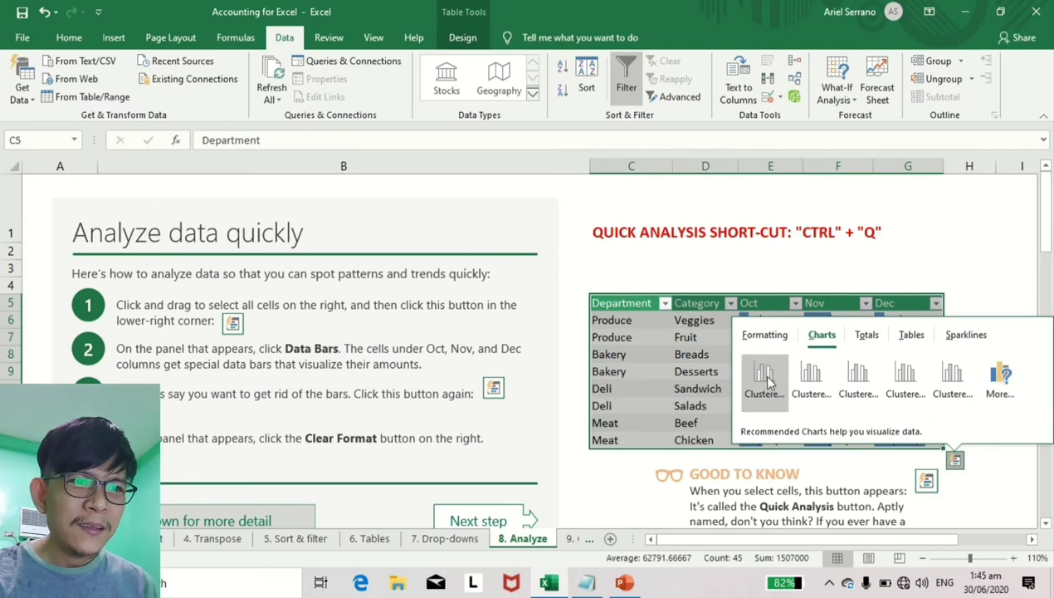
mouse_move(767, 380)
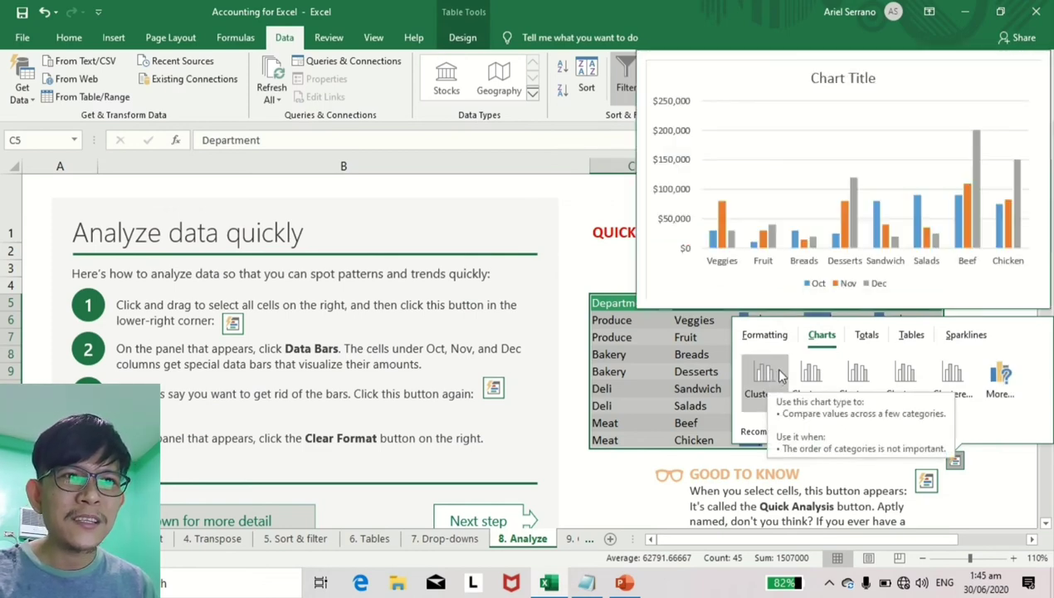
left_click(771, 376)
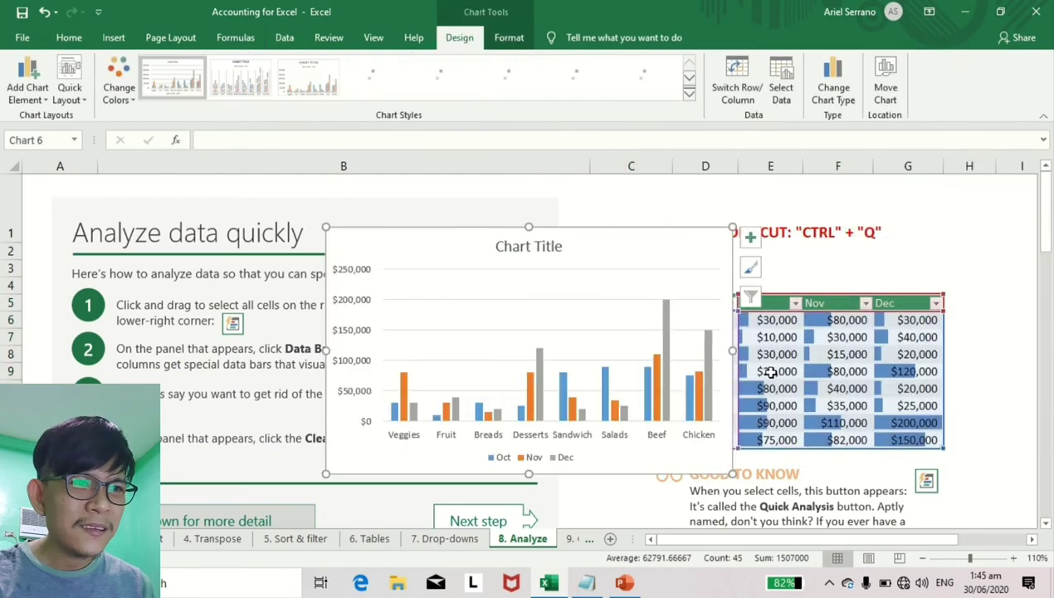
left_click_drag(629, 229, 454, 207)
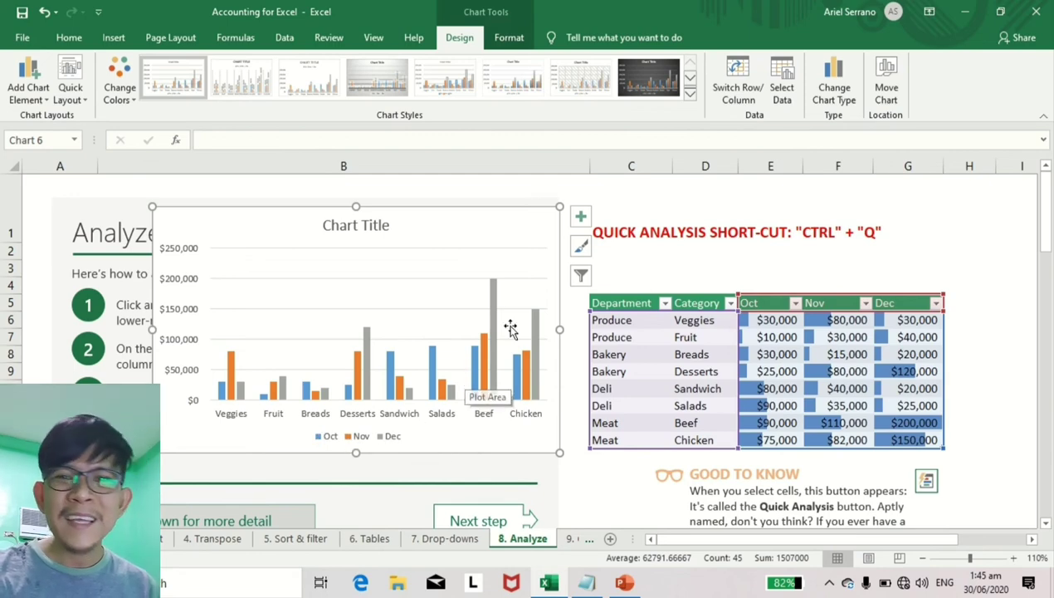
left_click_drag(523, 332, 696, 353)
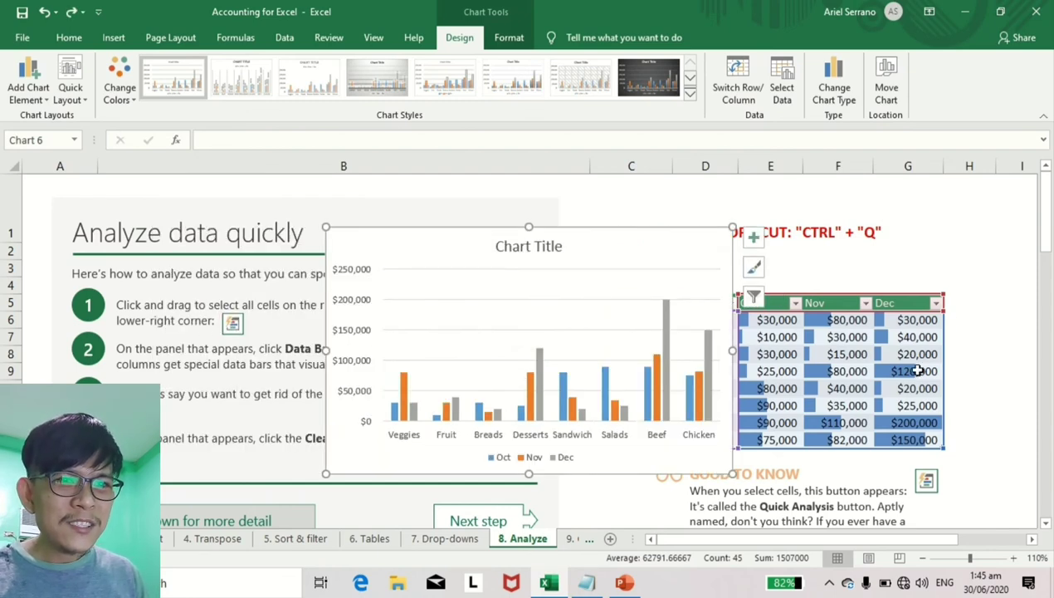
key("Delete")
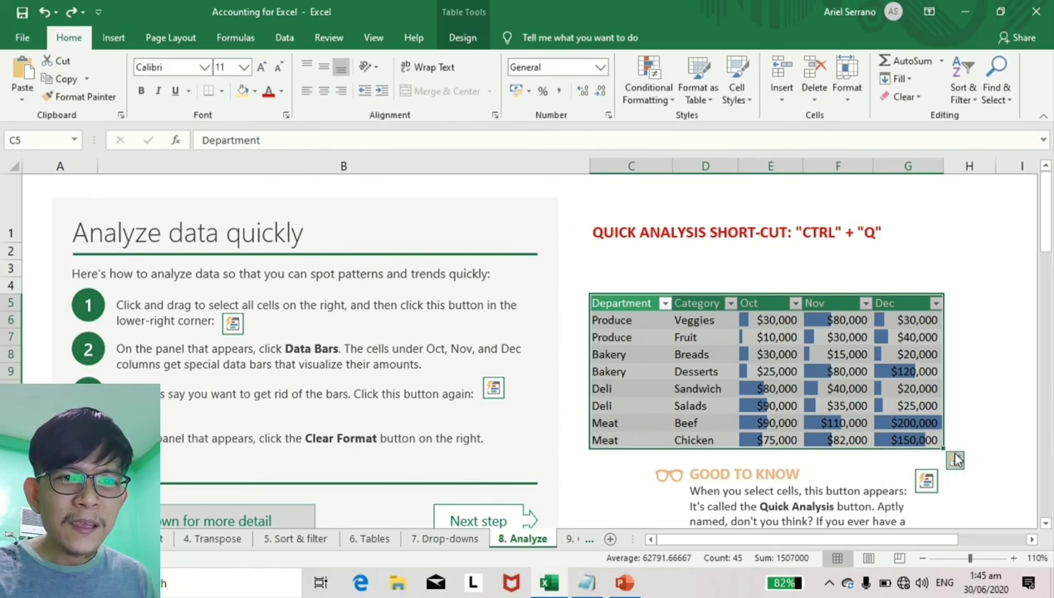
left_click(955, 459)
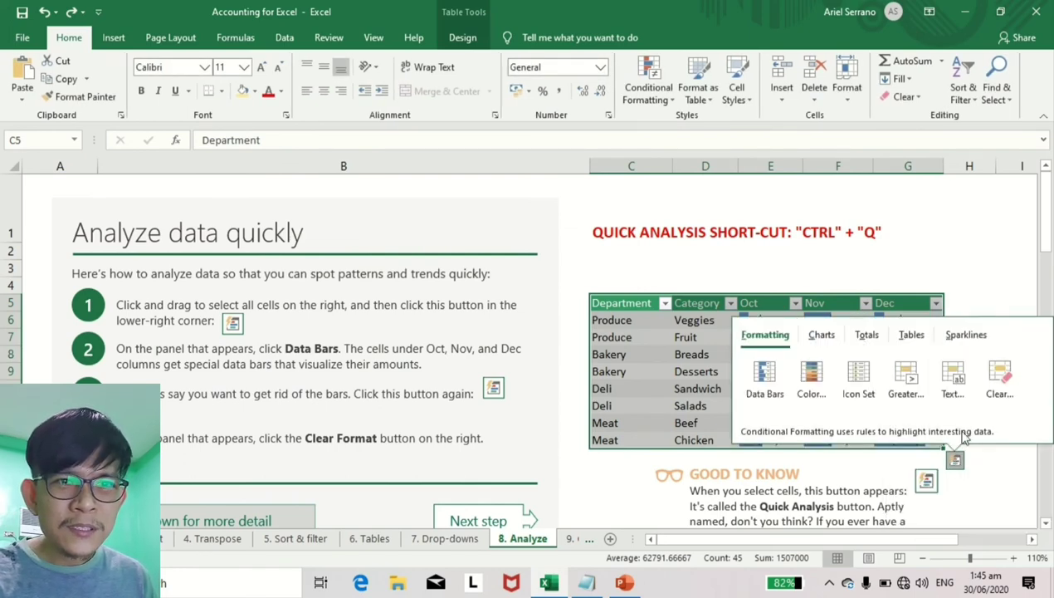
Add line sparklines in column H for each table row via Quick Analysis.
left_click(968, 336)
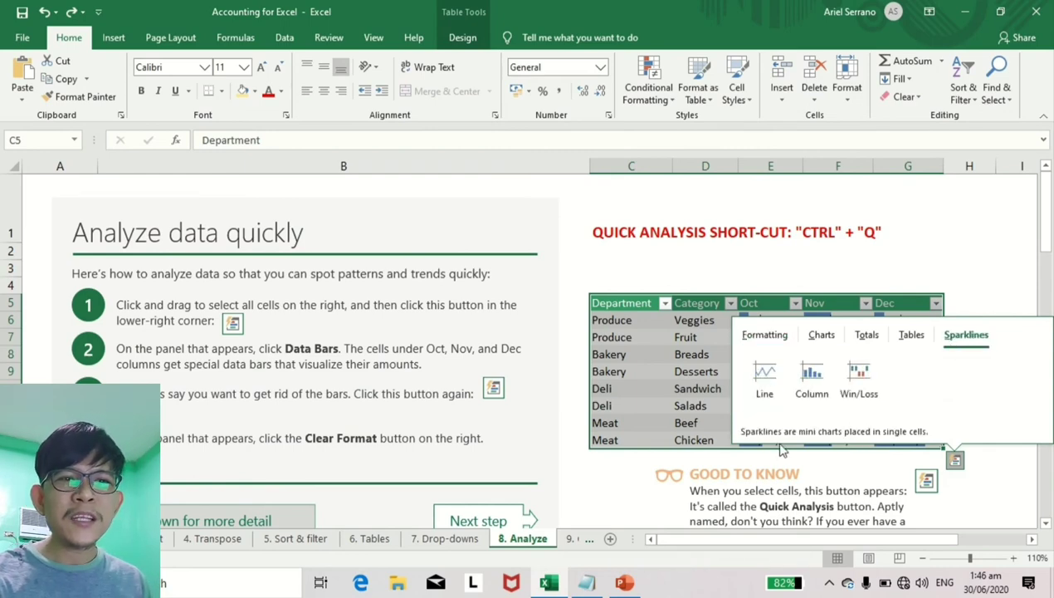
left_click(765, 396)
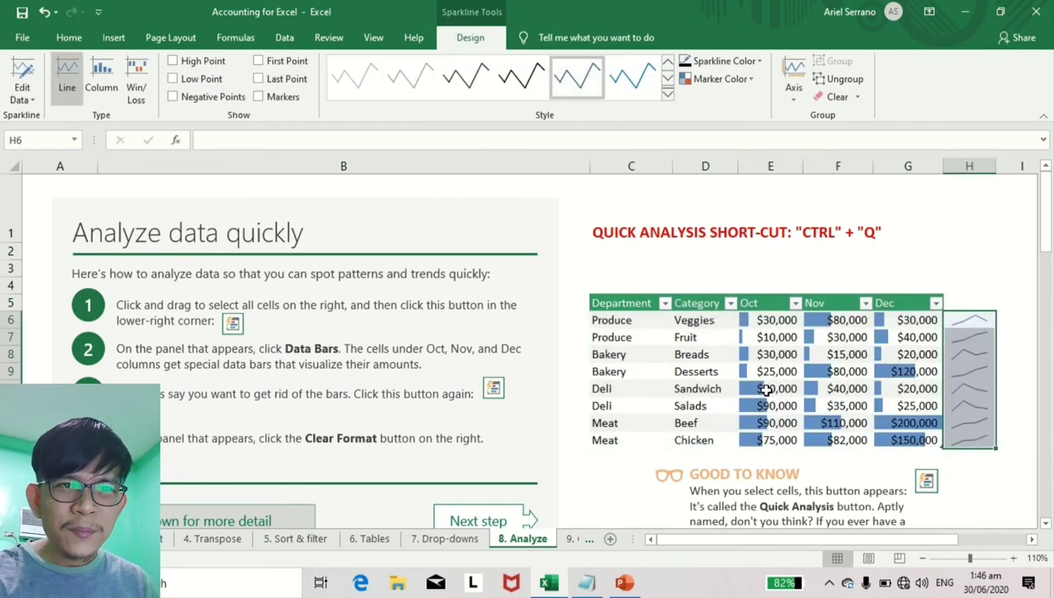
left_click(996, 290)
left_click(971, 320)
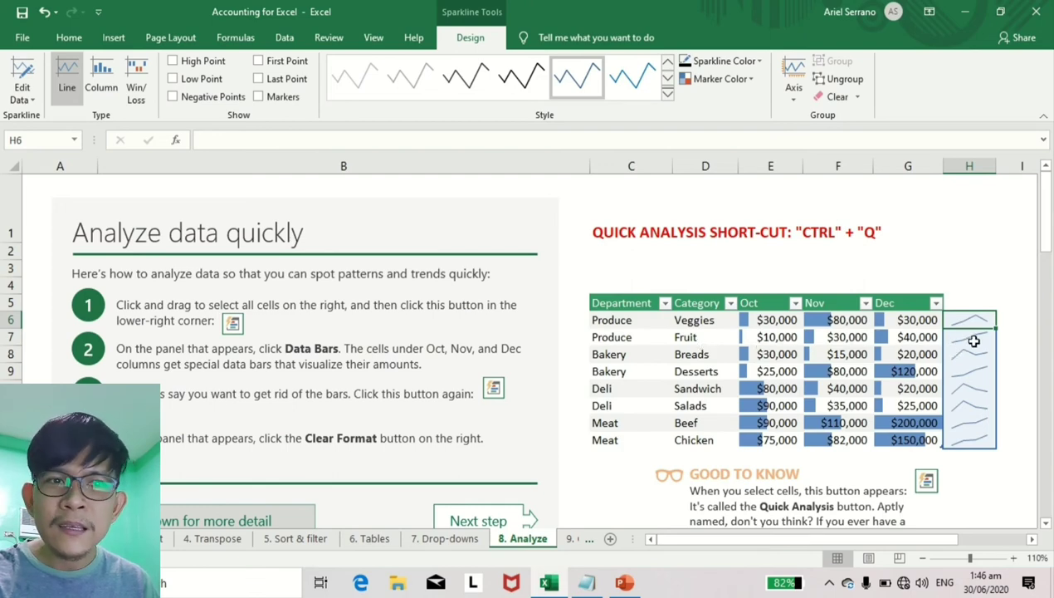
left_click(1007, 298)
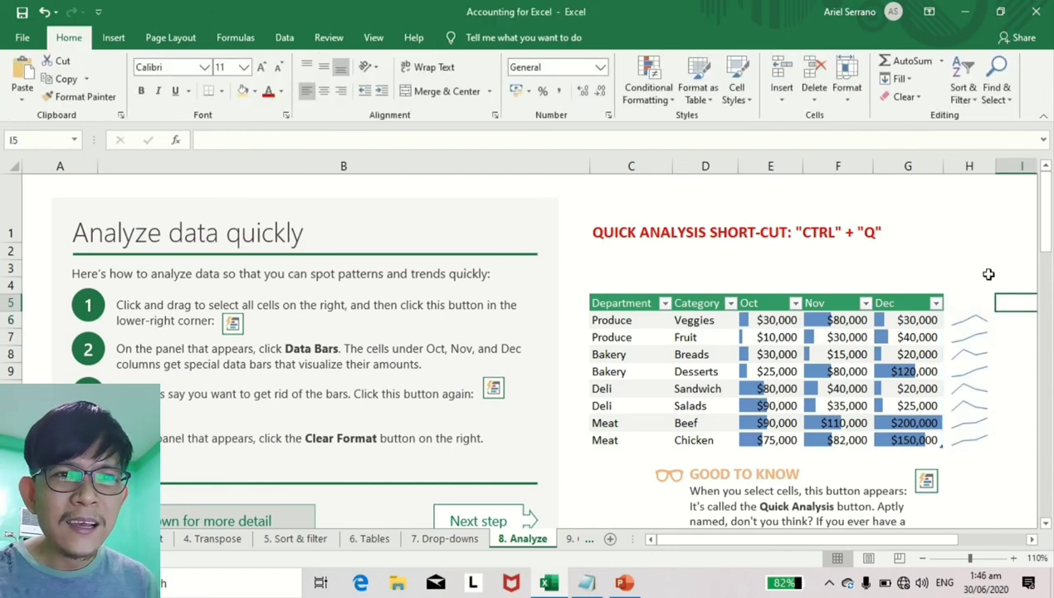
Move to an empty cell above the table, then go to the 9. Charts sheet.
left_click(964, 266)
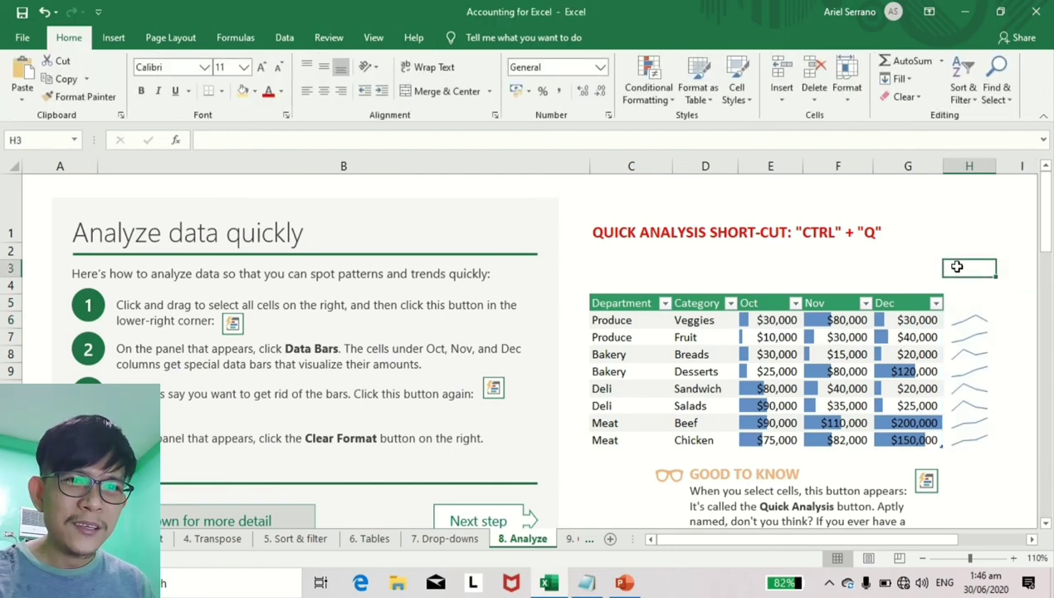
left_click(956, 287)
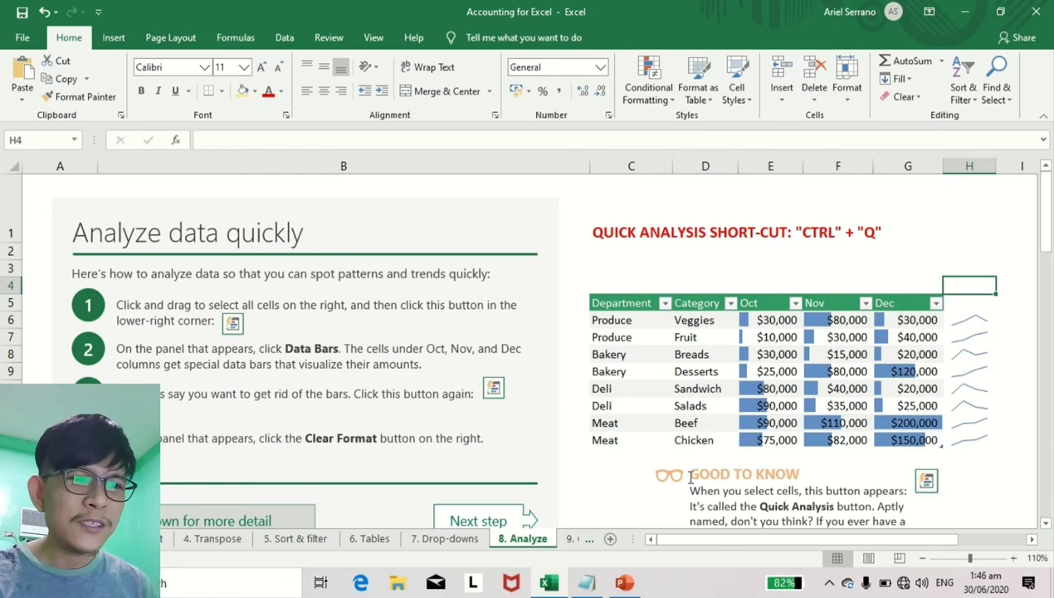
left_click(572, 538)
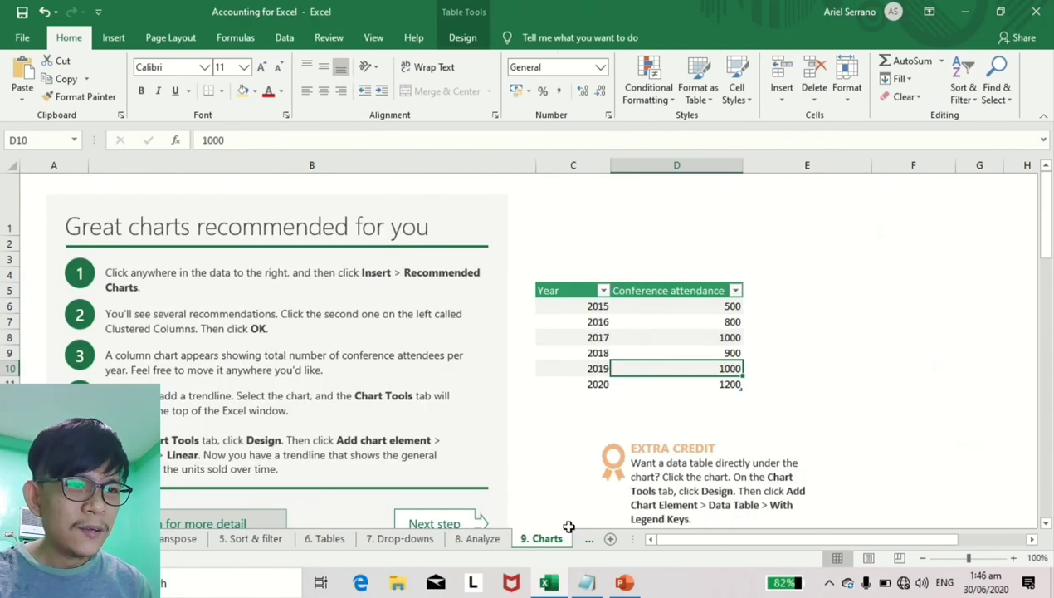
Switch to the 9. Charts sheet and select the Year and Conference attendance data.
left_click(487, 540)
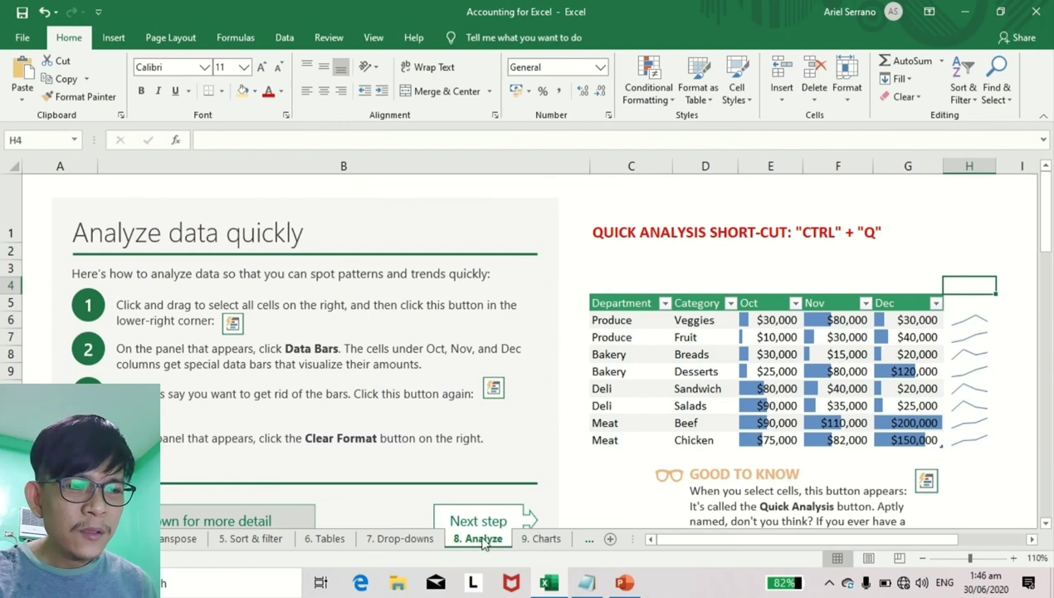
left_click(544, 540)
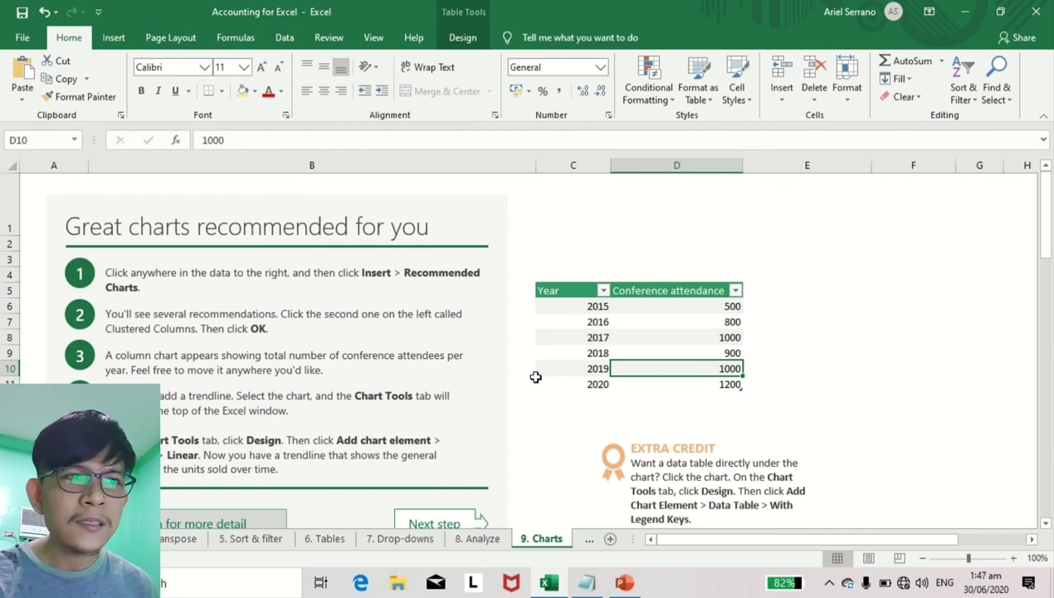
left_click_drag(572, 290, 656, 378)
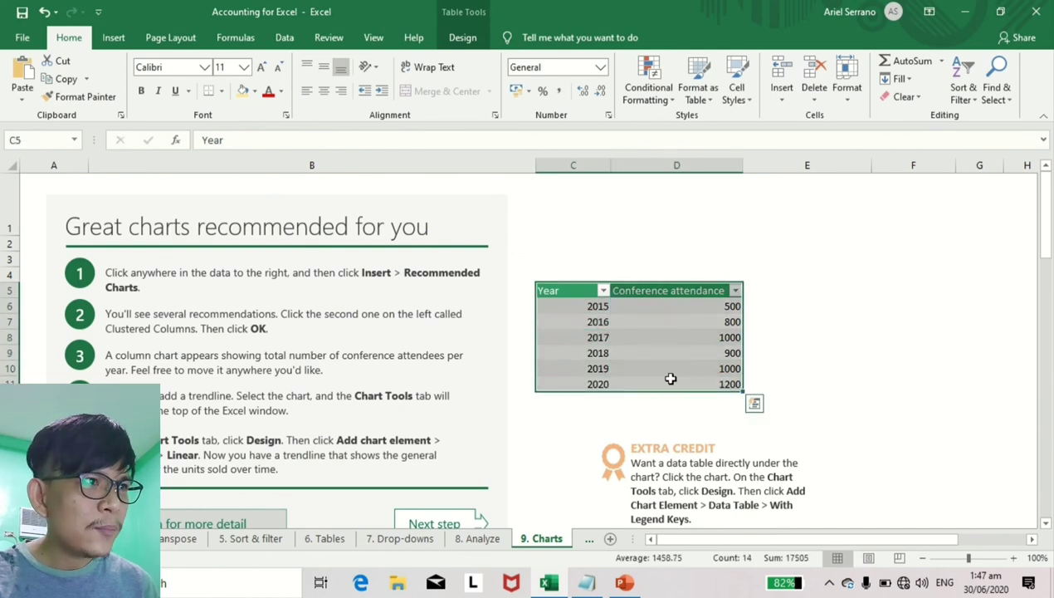
Compare the Recommended Charts previews and insert the Pie chart of attendance, 2015–2020.
left_click(115, 39)
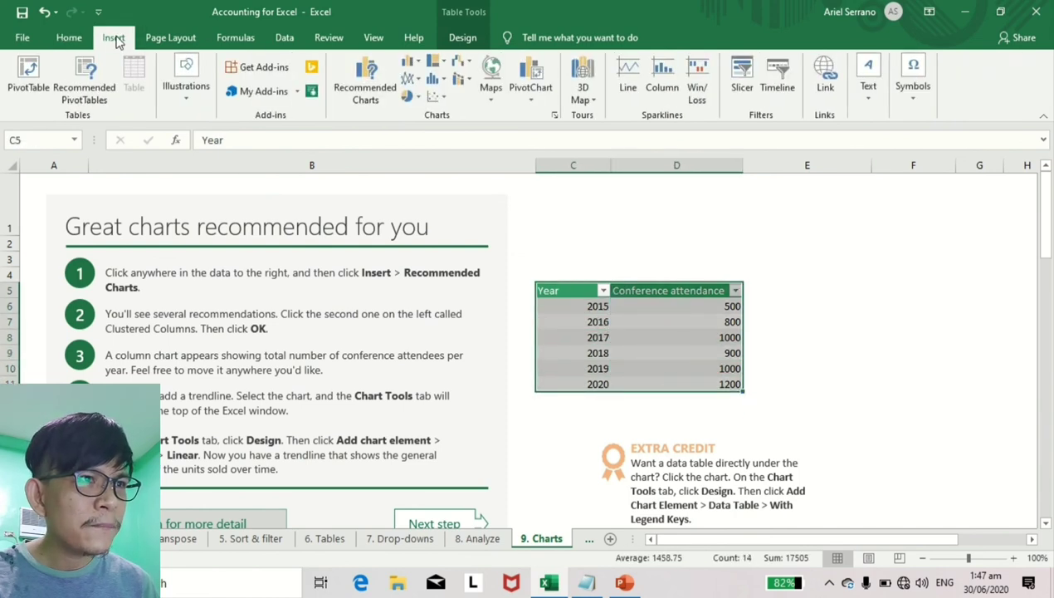
left_click(373, 93)
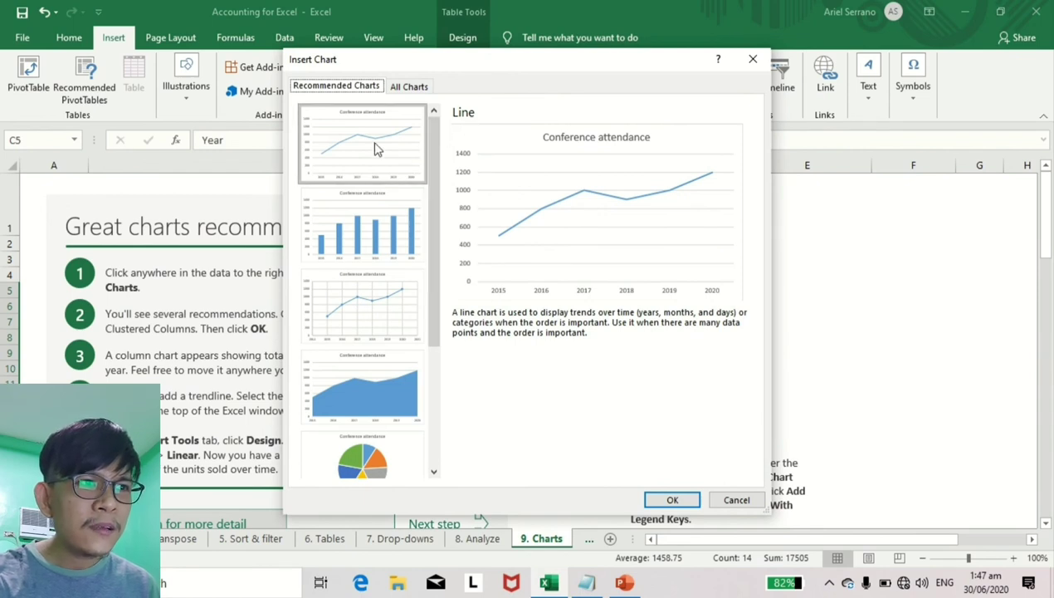
left_click(382, 219)
left_click(371, 295)
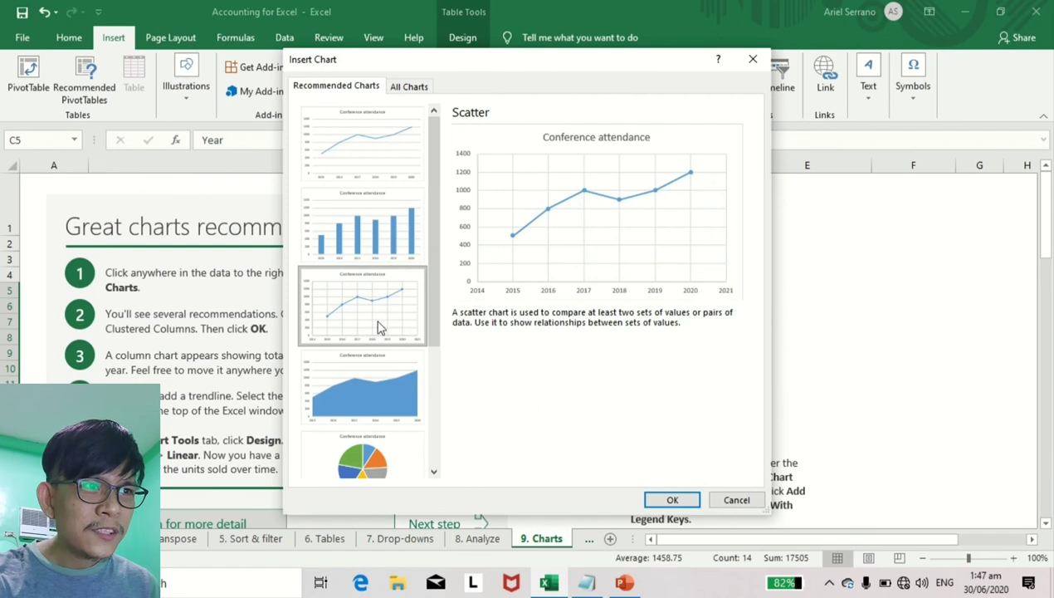
left_click(372, 366)
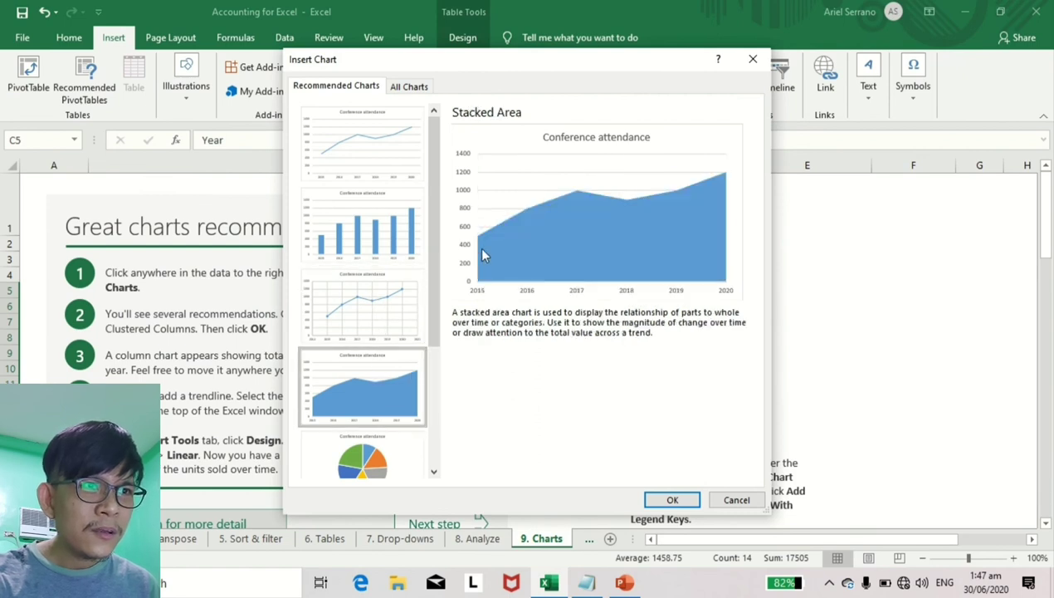
scroll(441, 222, "down", 1)
scroll(440, 222, "down", 3)
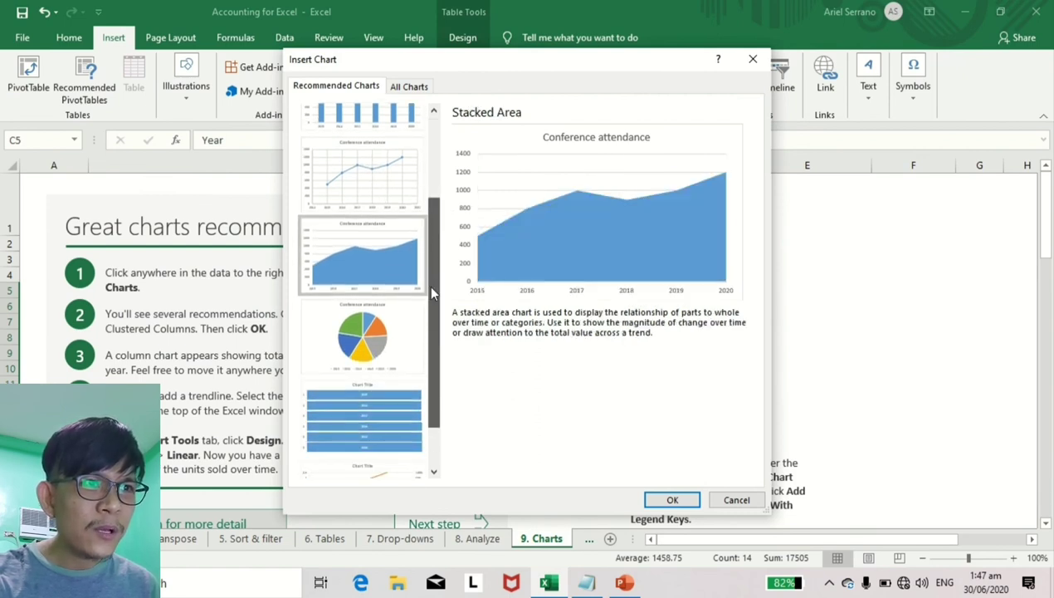
left_click(371, 350)
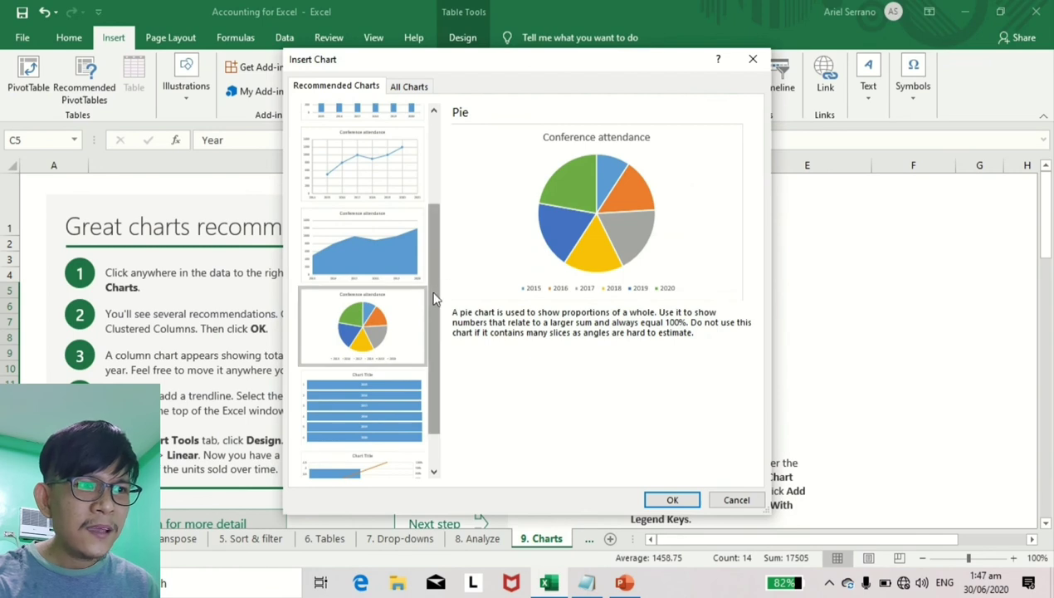
scroll(431, 299, "down", 2)
left_click(394, 382)
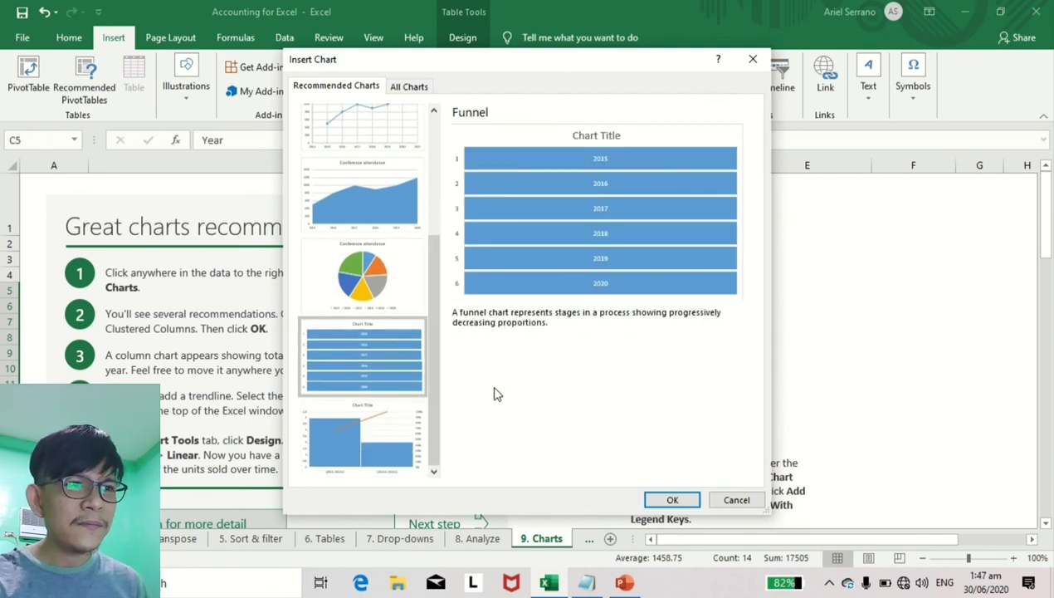
left_click(382, 287)
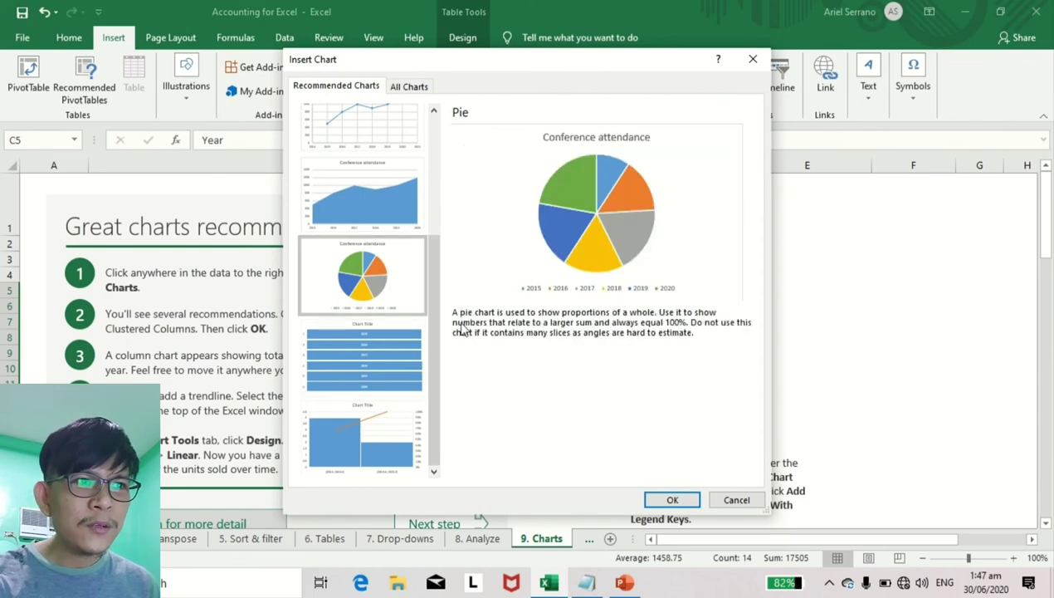
left_click(673, 499)
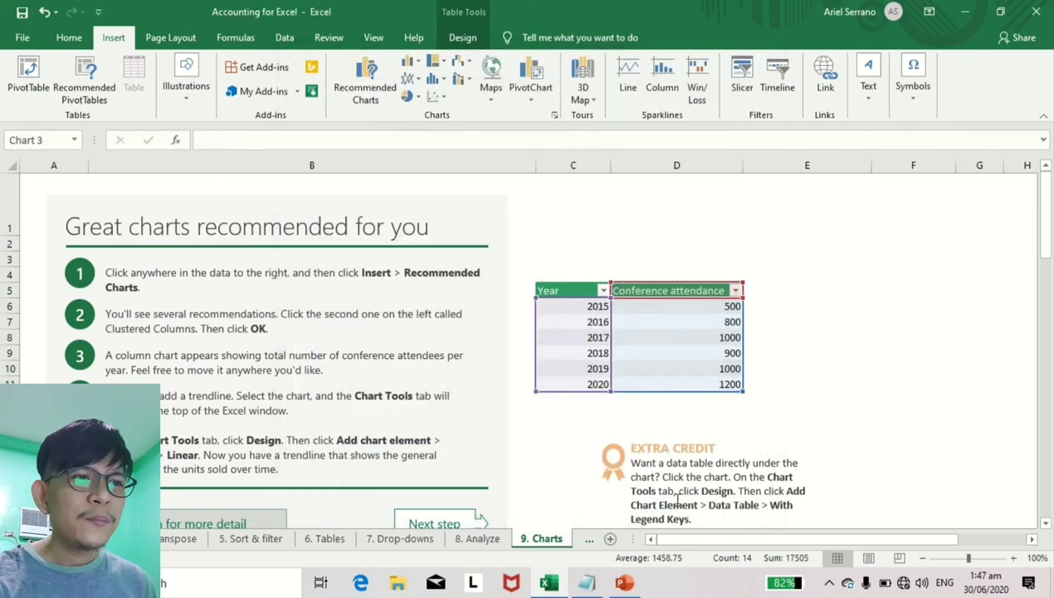
Move the pie chart up and left, then delete it and select empty cell E5.
left_click_drag(631, 245, 402, 219)
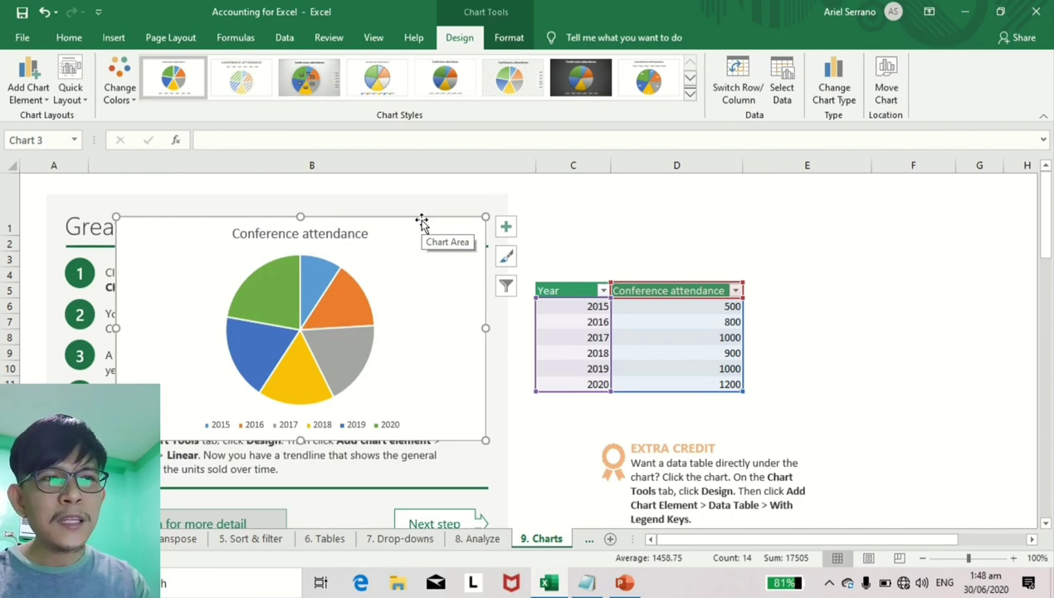
key("Delete")
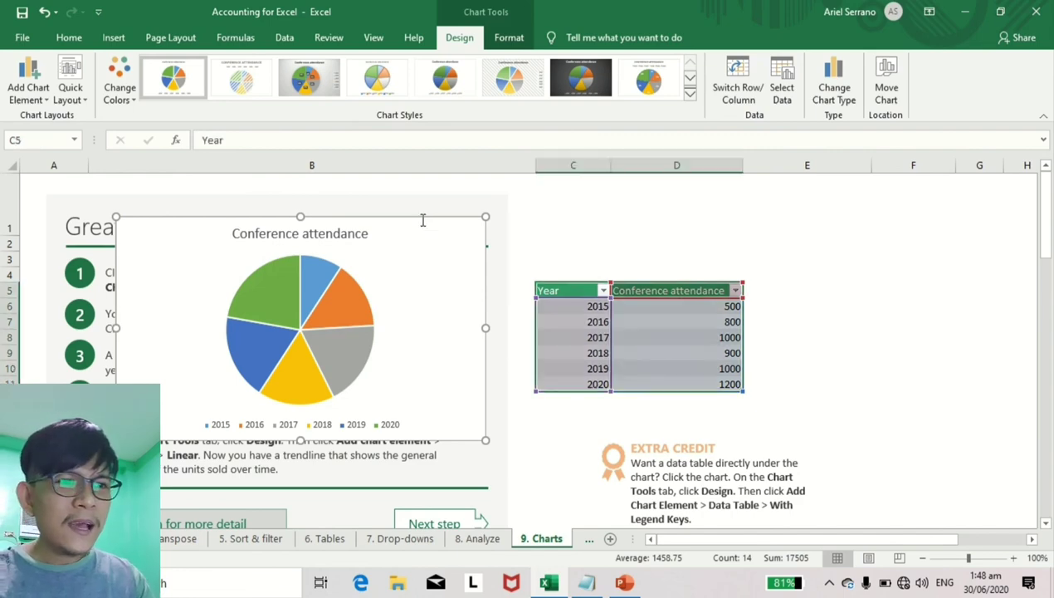
left_click(801, 290)
left_click(589, 538)
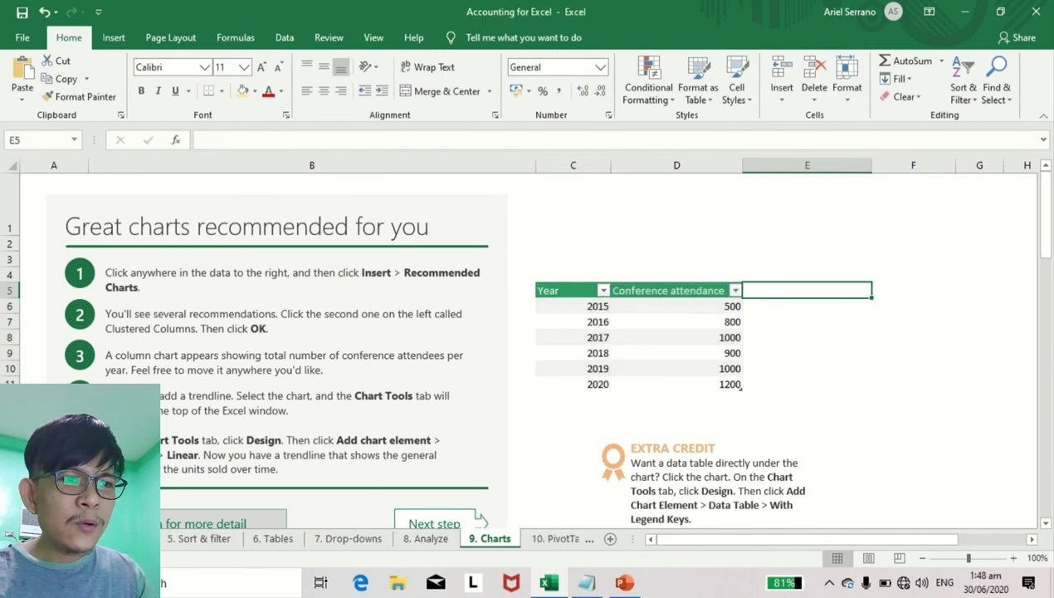
On the 10. PivotTables sheet, select the Date, Salesperson, Product, Amount table C3:F9.
left_click(563, 541)
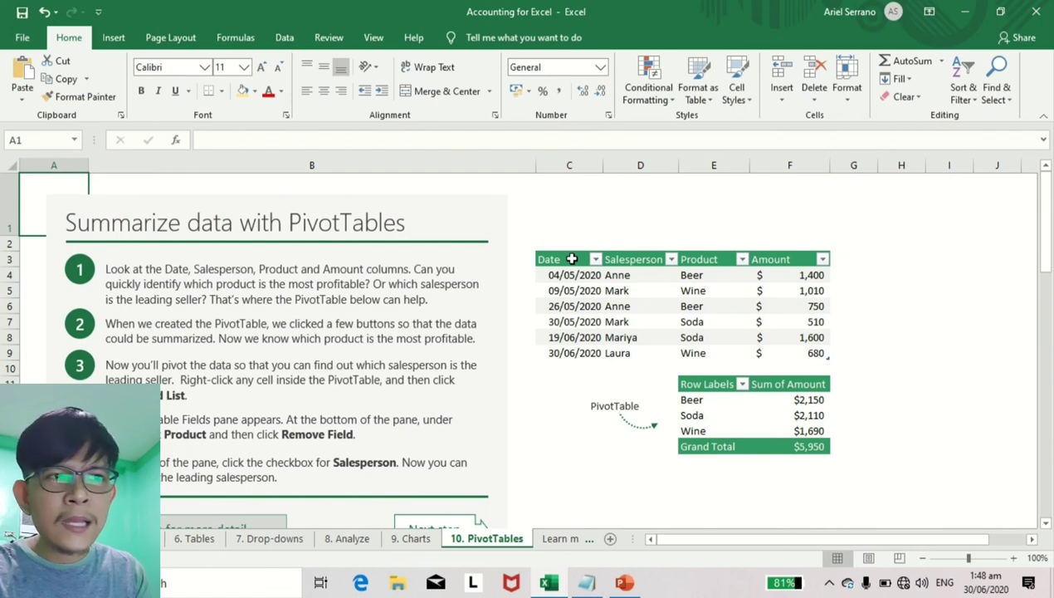
left_click_drag(572, 259, 785, 348)
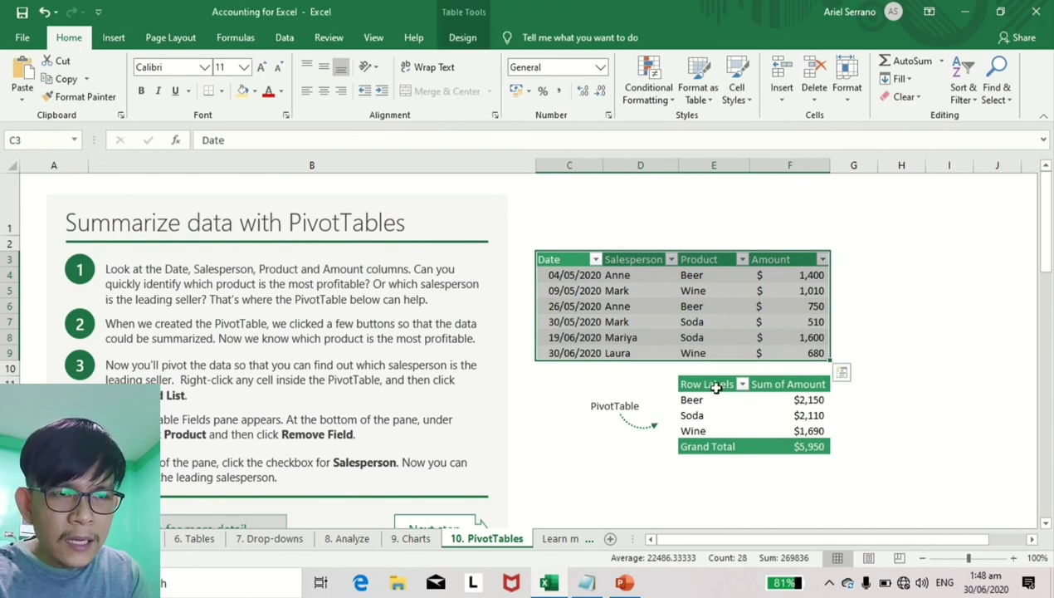
left_click_drag(718, 384, 807, 431)
left_click(572, 291)
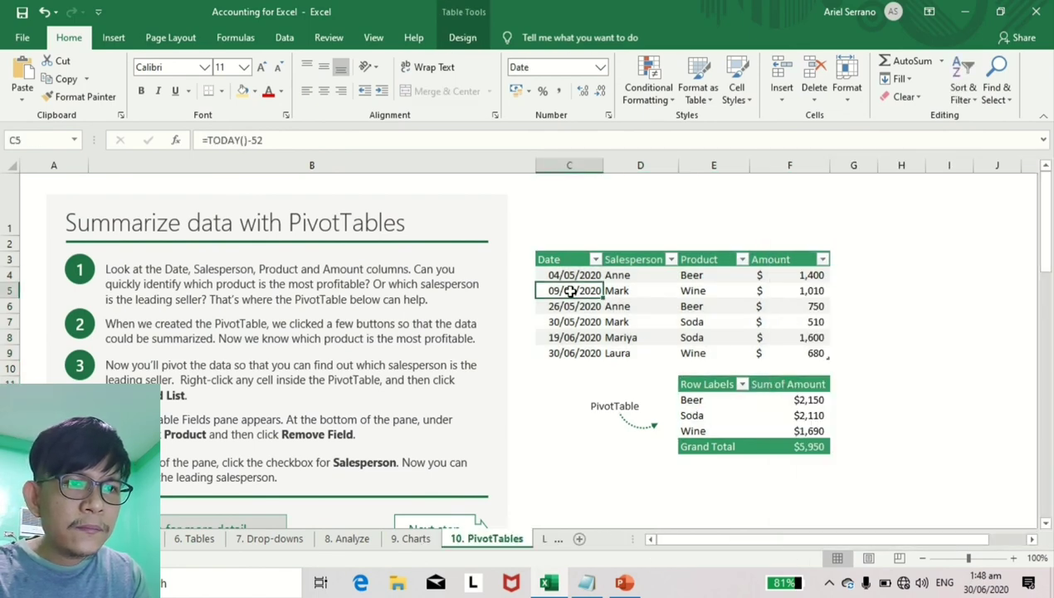
left_click(556, 254)
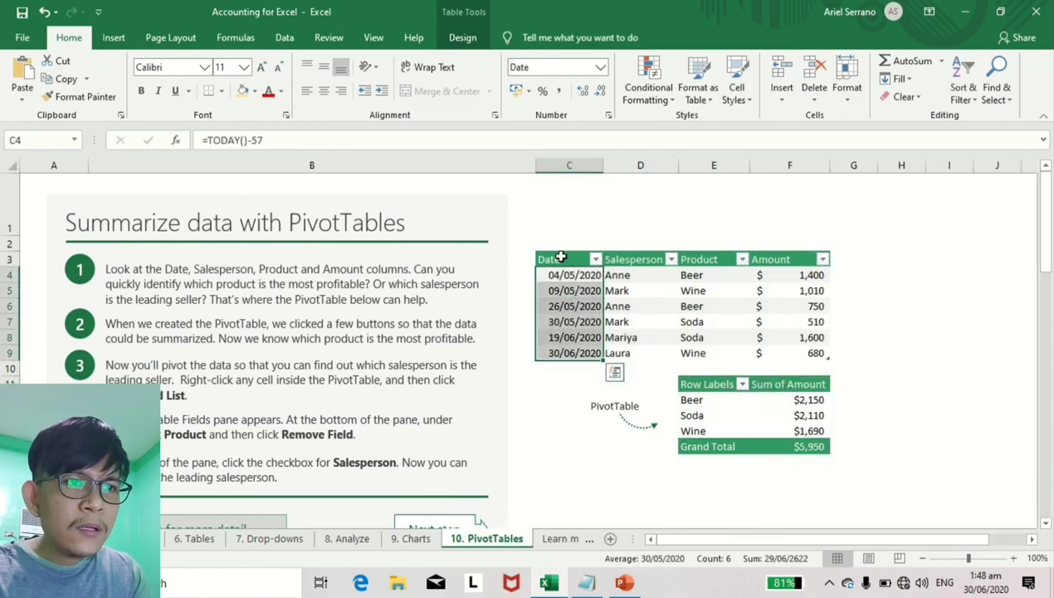
left_click_drag(564, 264, 789, 348)
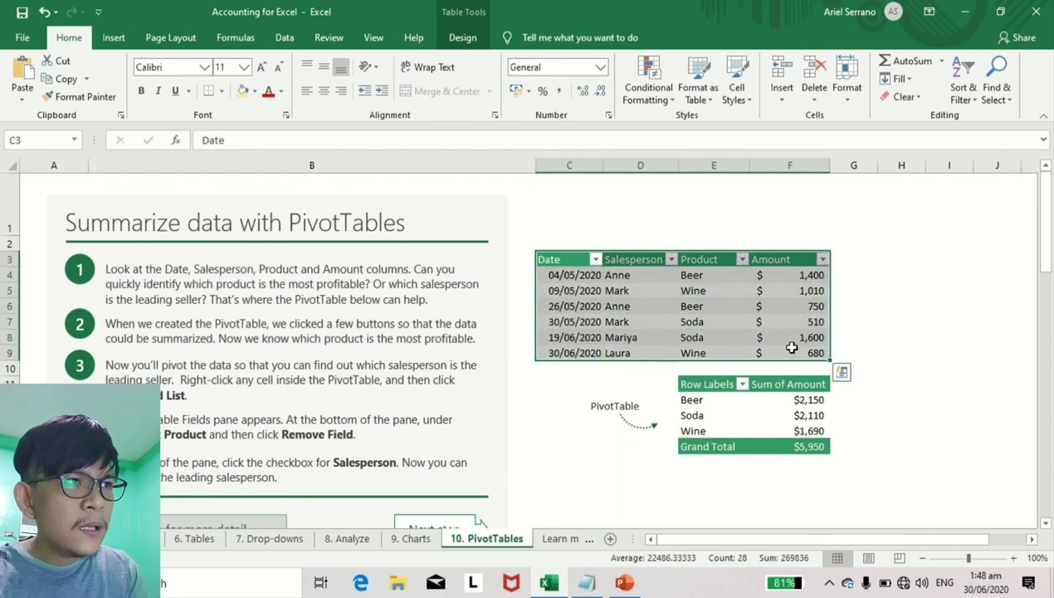
left_click(114, 38)
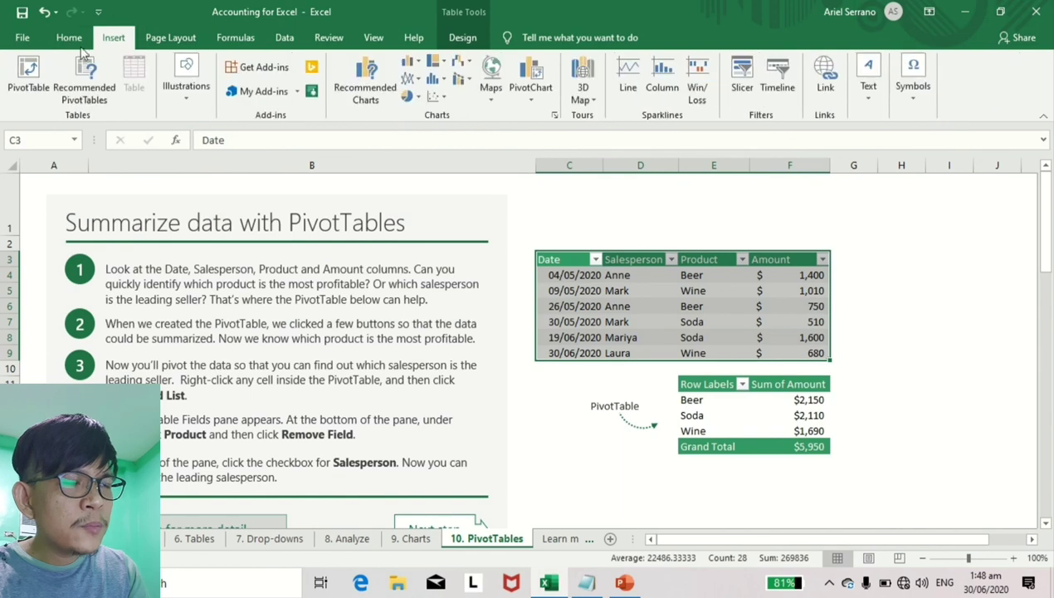
Create a PivotTable on a new worksheet with Product as rows and Sum of Amount as values.
left_click(30, 73)
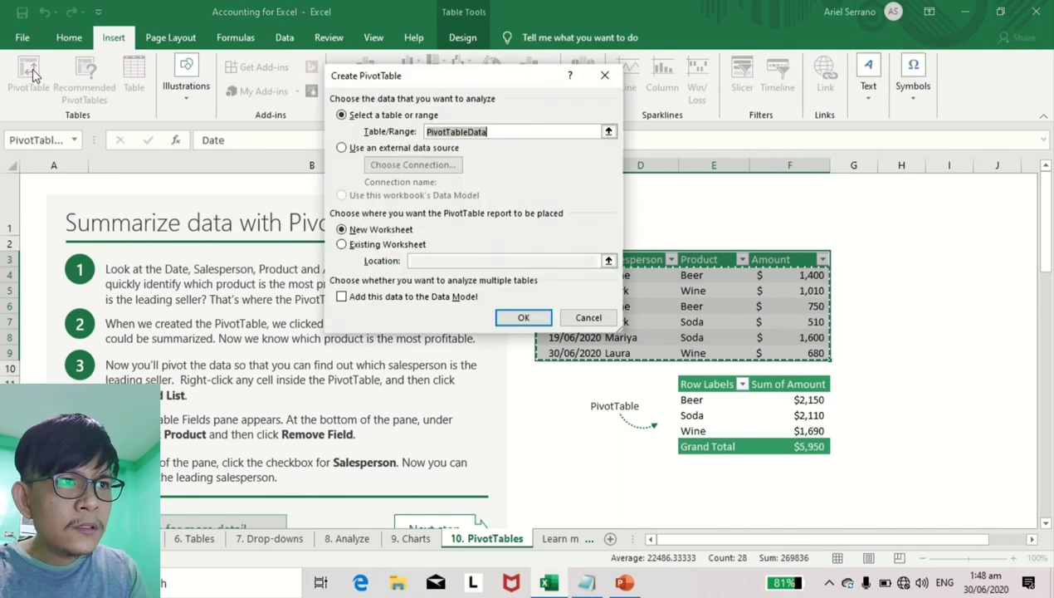
left_click(525, 318)
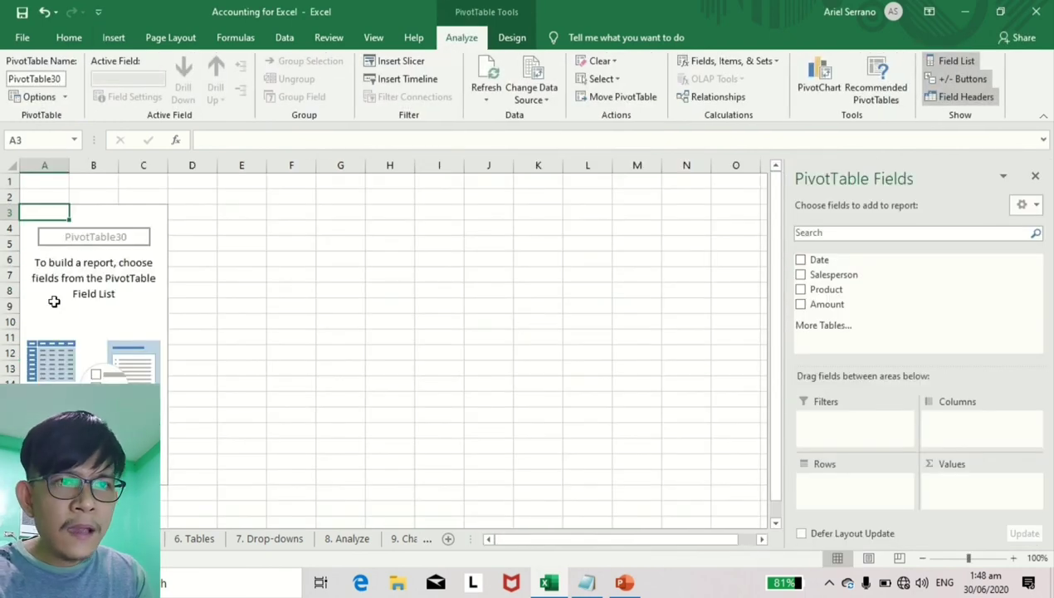
left_click(800, 290)
left_click(802, 305)
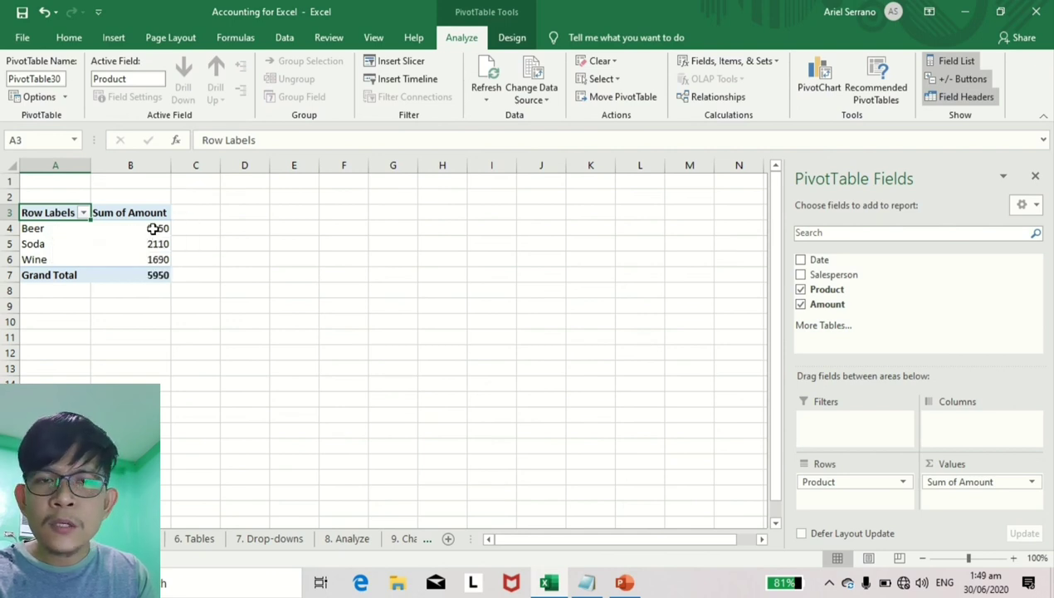
Check the PivotTable totals: Soda 2110 and Wine 1690 under Sum of Amount.
left_click(64, 243)
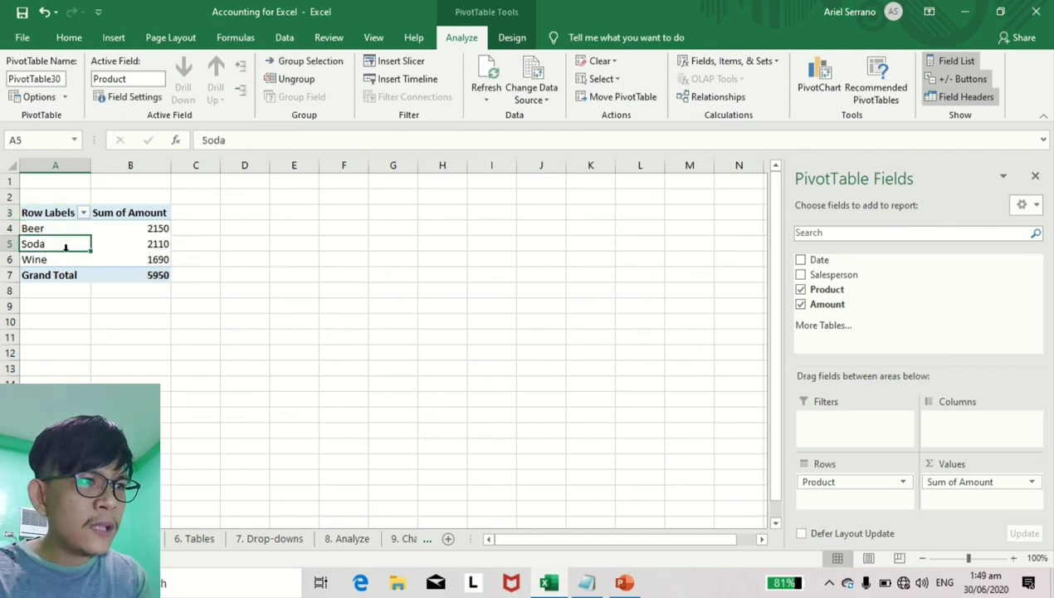
left_click(161, 243)
left_click(54, 259)
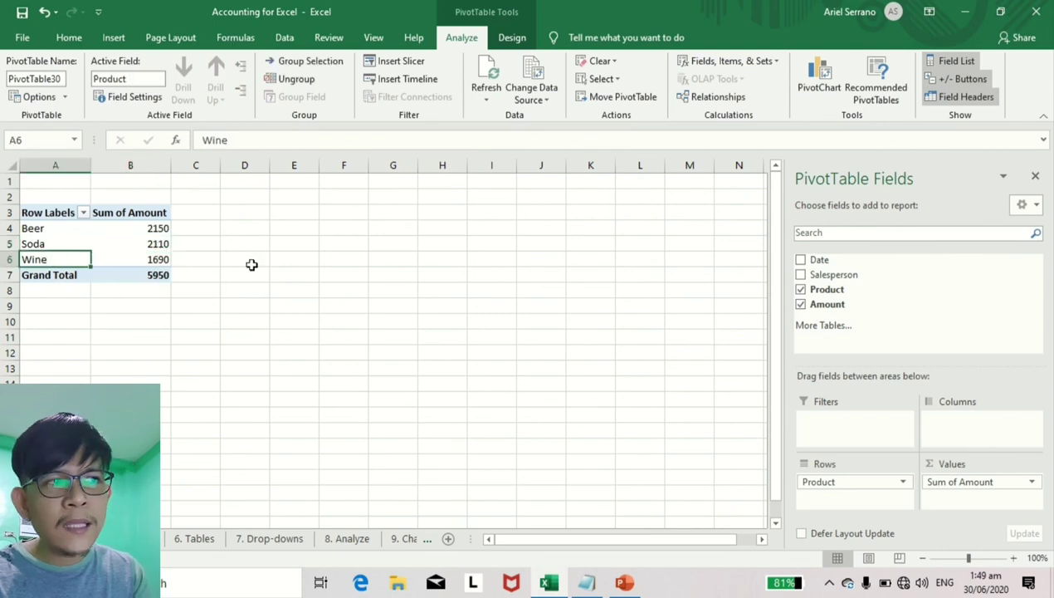
left_click(166, 261)
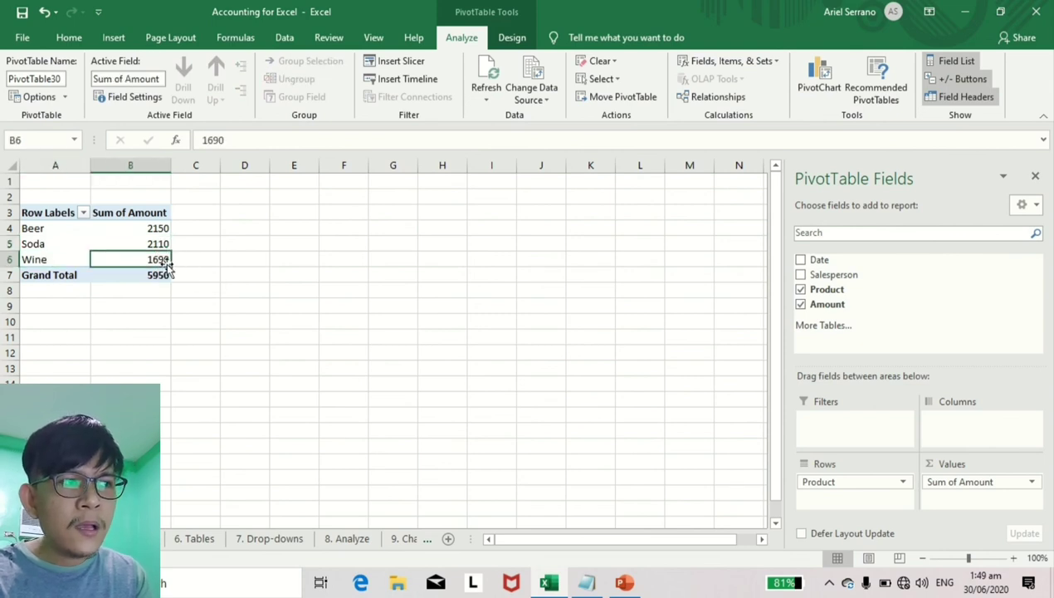
left_click(140, 208)
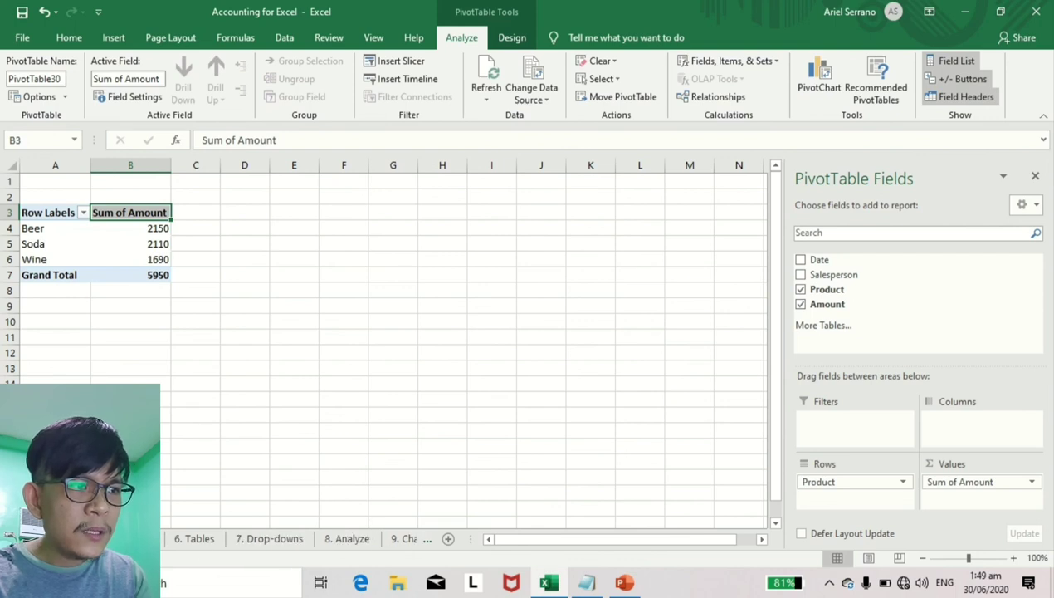
Return to the 10. PivotTables sheet and select empty cell H5.
left_click(20, 538)
left_click(35, 538)
left_click(35, 538)
left_click(35, 538)
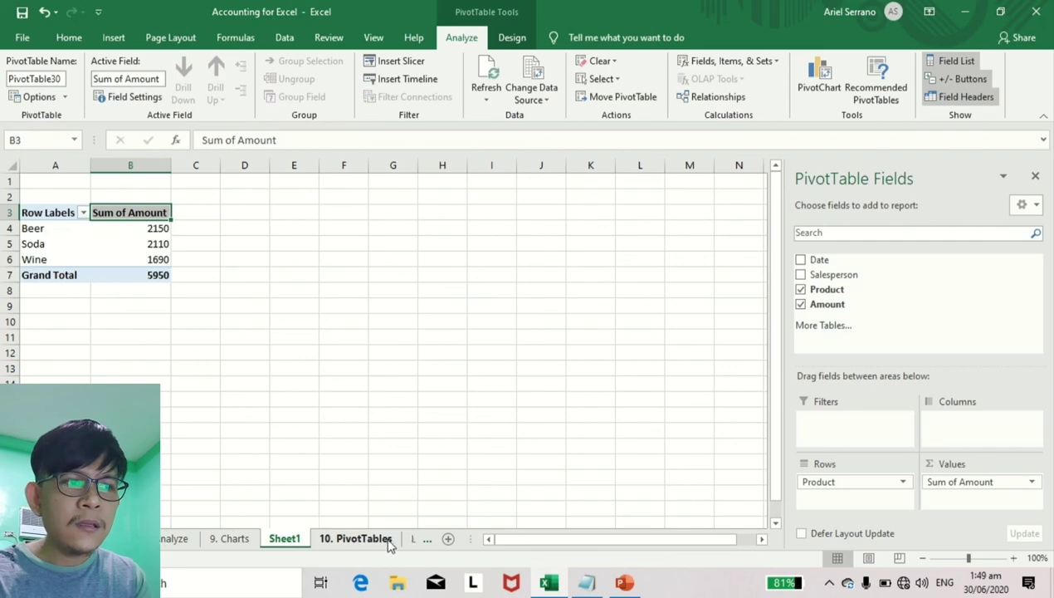
left_click(384, 538)
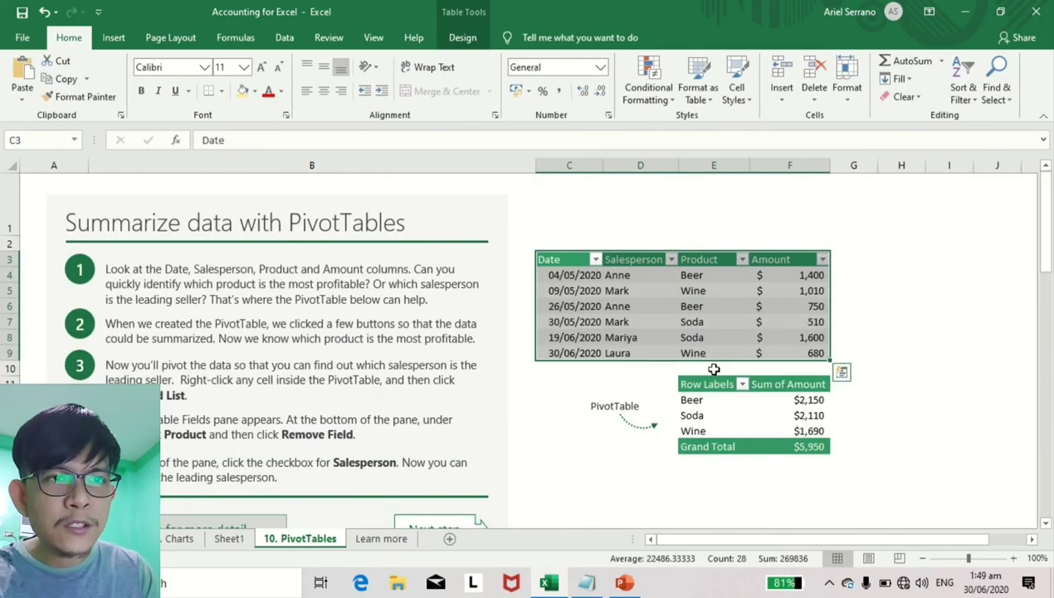
left_click(882, 286)
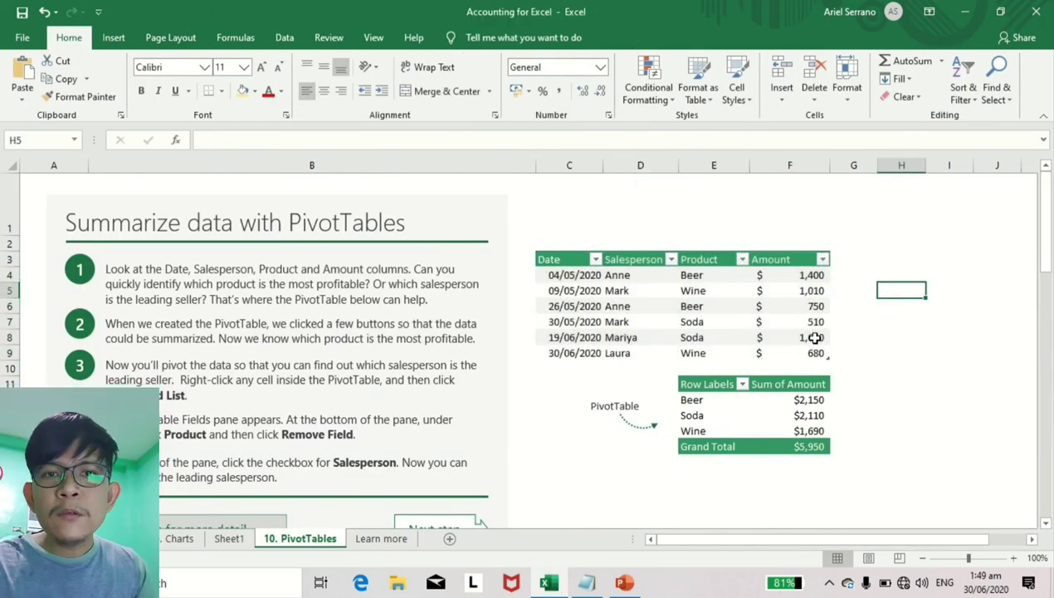